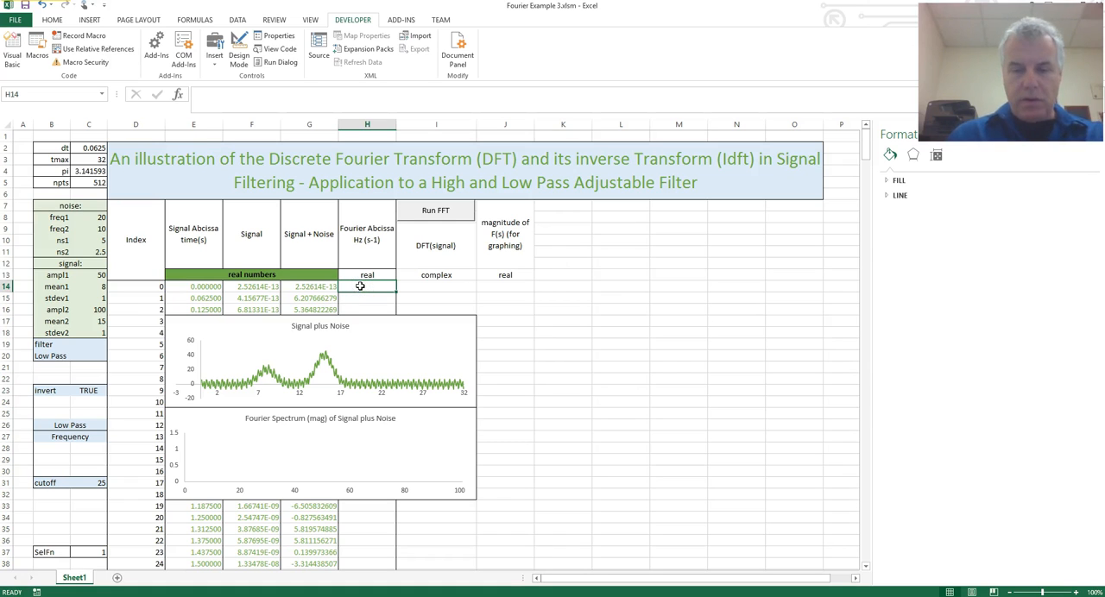
# Enter the formula =2*pi*(1/dt)*(D14/npts) in H14 as the first Fourier abscissa value.
pyautogui.write('=')
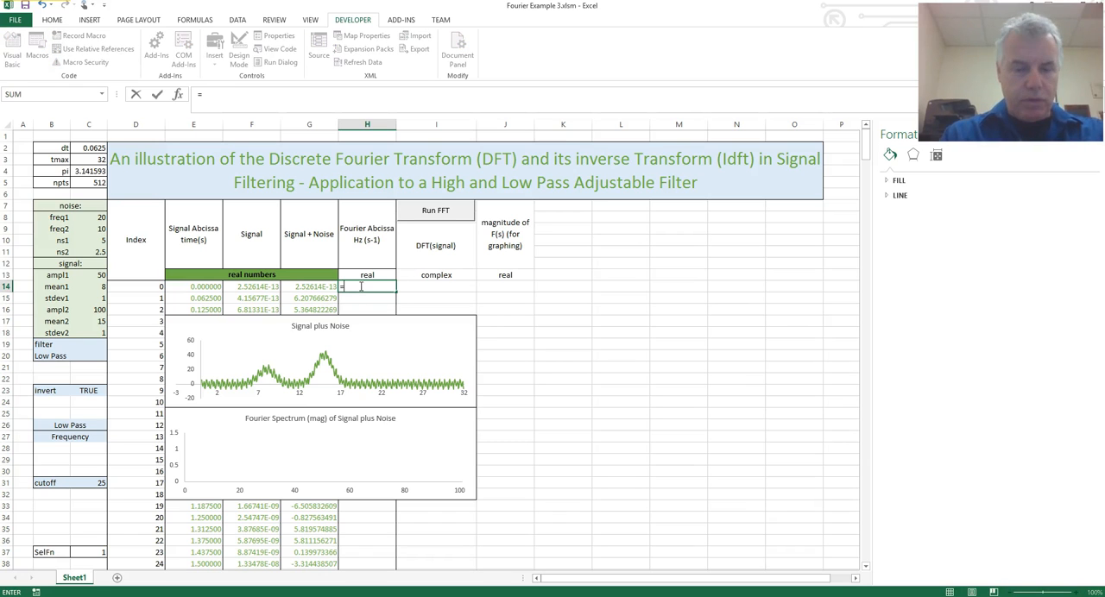
pyautogui.write('2*pi')
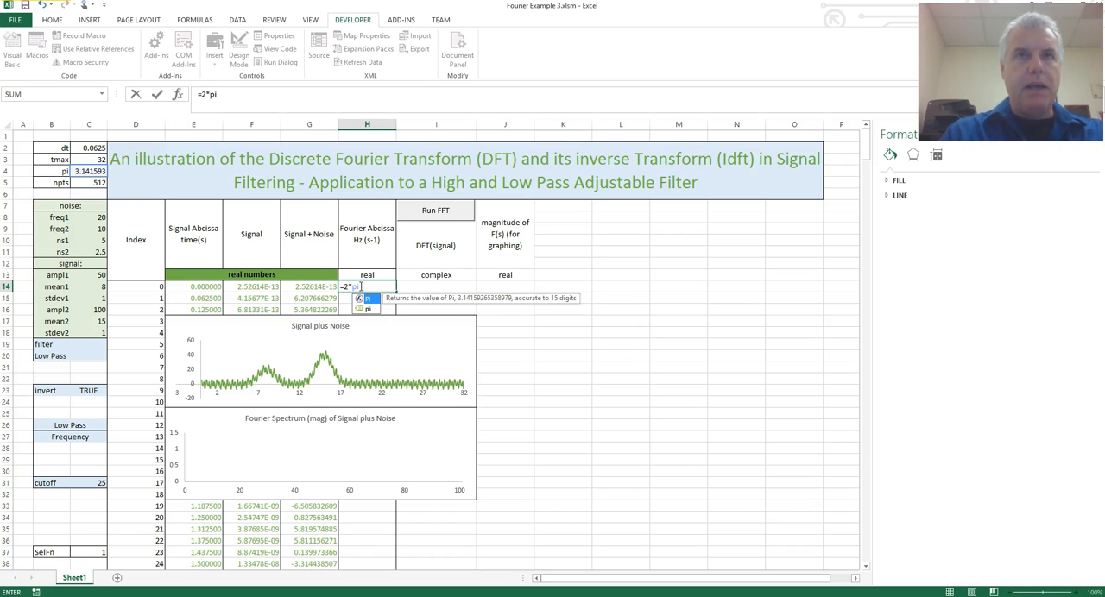
pyautogui.write('*')
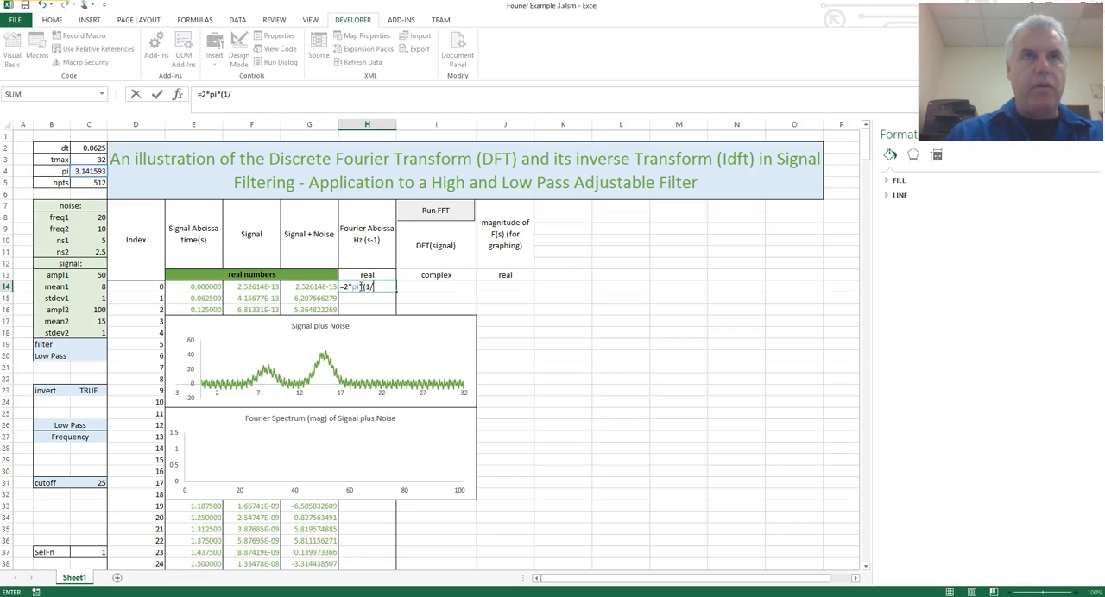
pyautogui.write('(1/')
pyautogui.click(90, 147)
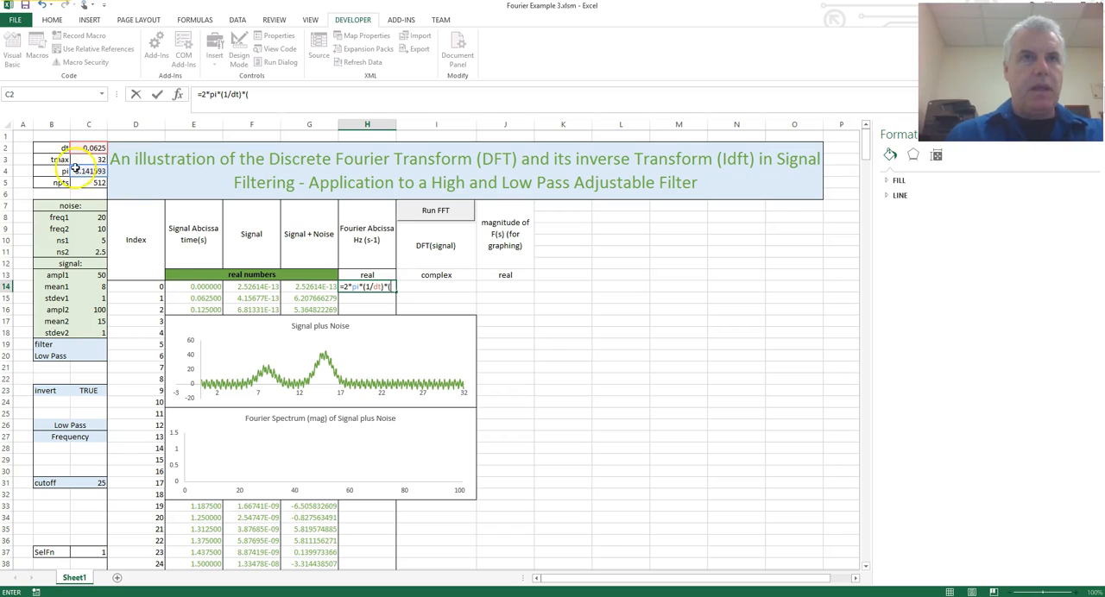
pyautogui.click(147, 286)
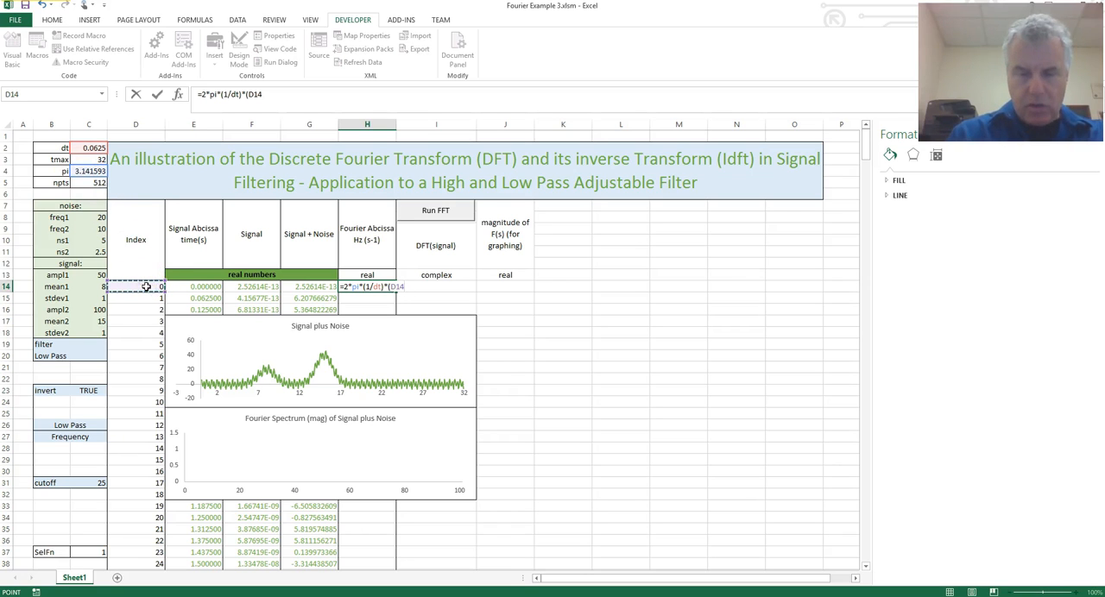
pyautogui.write('/')
pyautogui.click(91, 182)
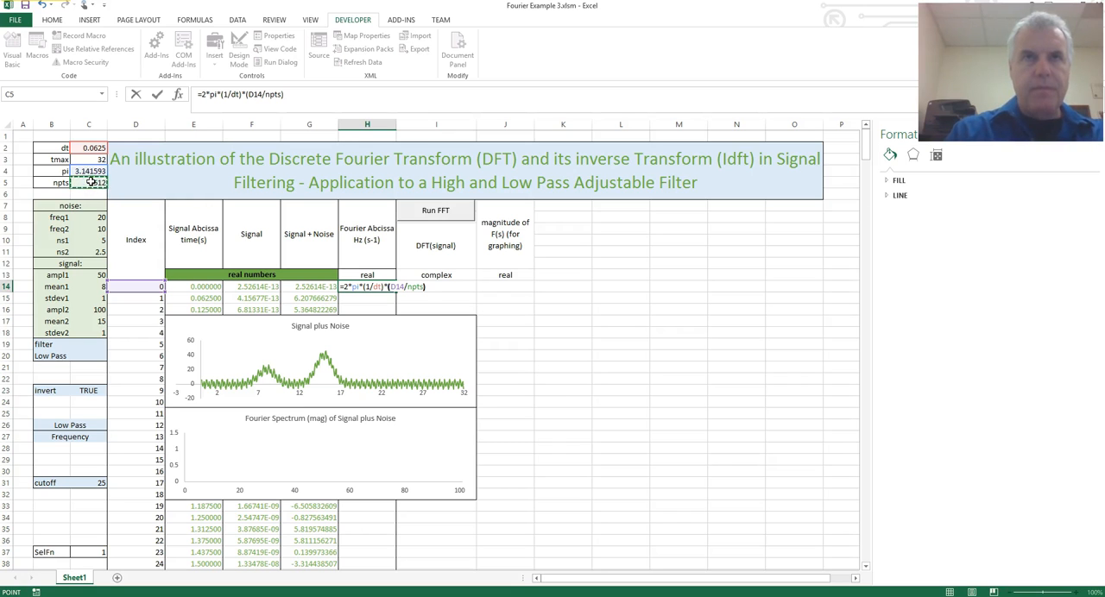
pyautogui.press('Return')
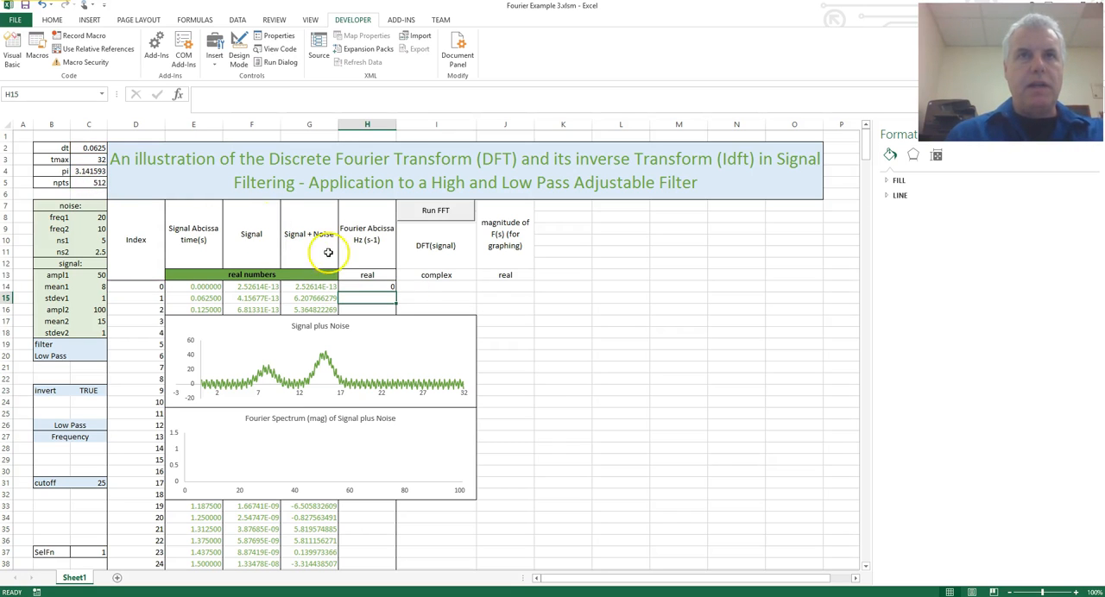
# Fill the Fourier abscissa formula from H14 down the column to the last index row and check H15 and H14.
pyautogui.click(370, 286)
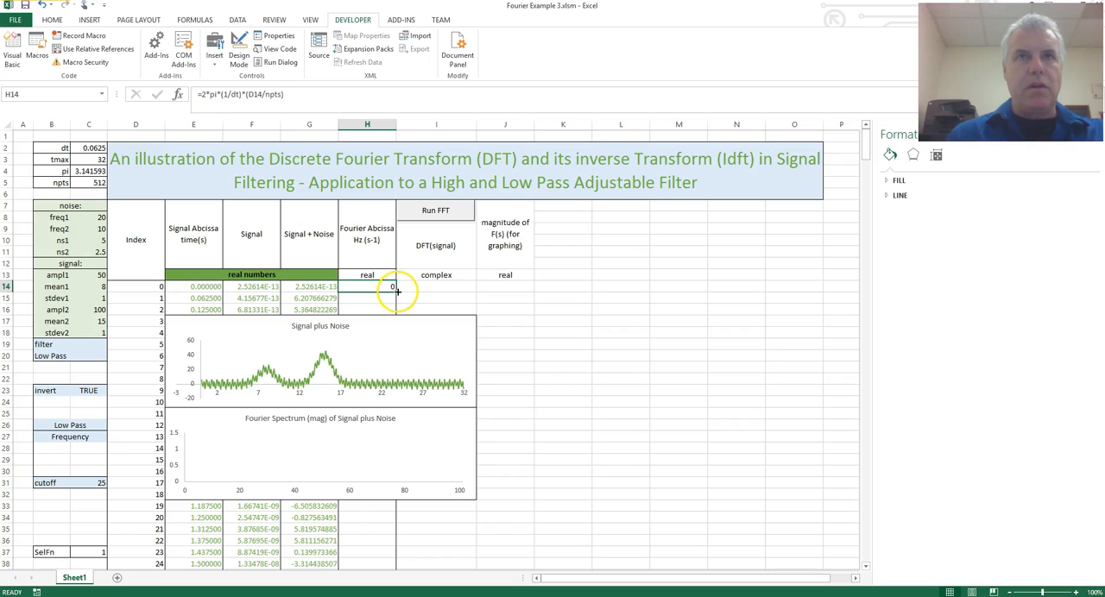
pyautogui.doubleClick(397, 292)
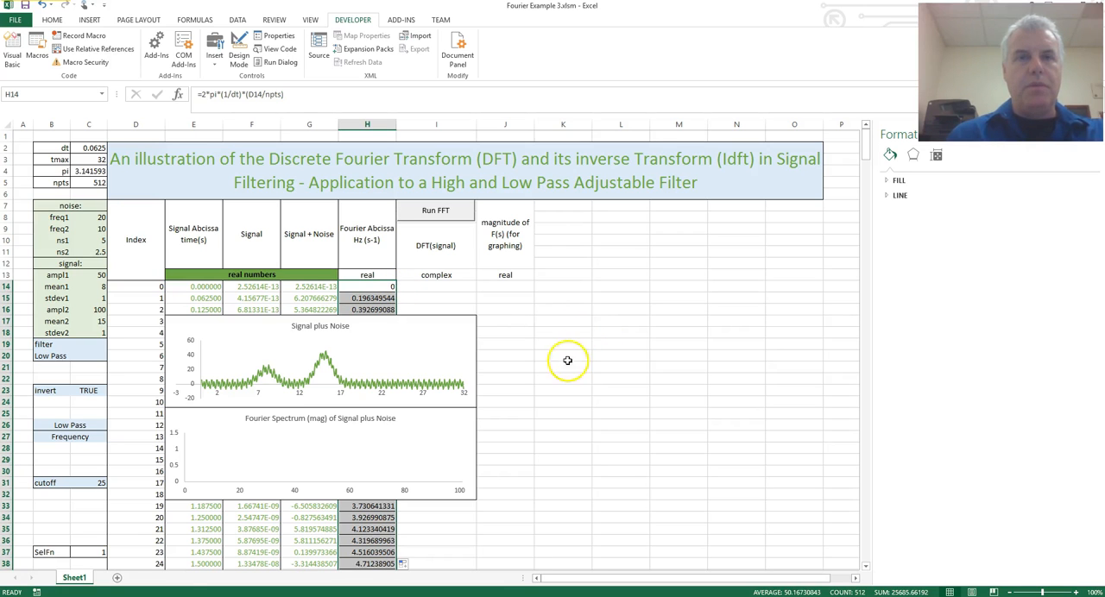
pyautogui.click(378, 298)
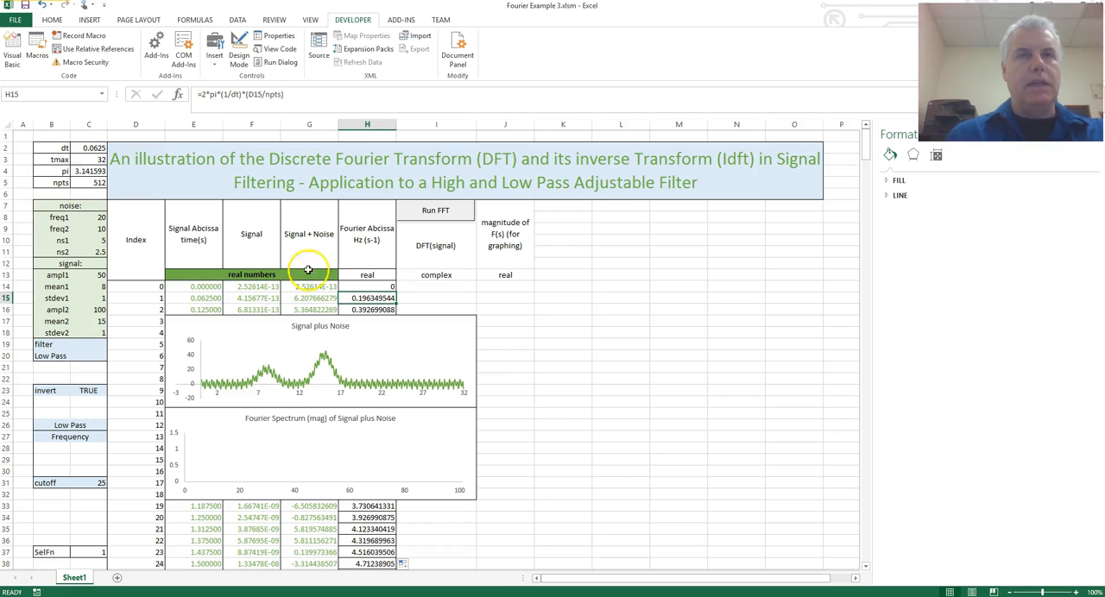
pyautogui.click(371, 288)
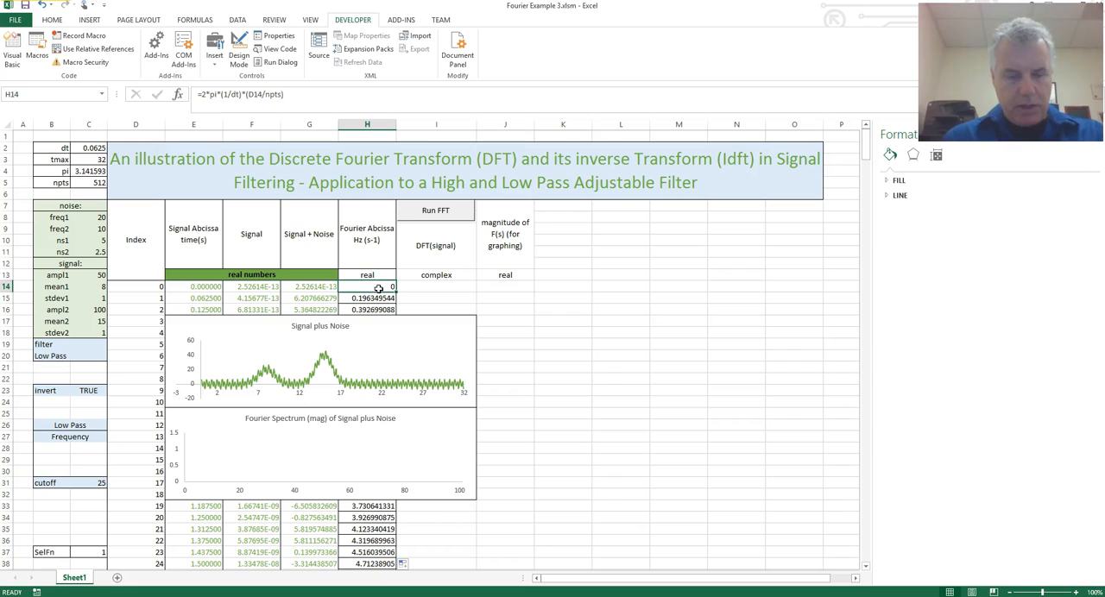
# Start a Fourier Analysis from cell I14 and set its input range to the Signal + Noise values G14:G525.
pyautogui.click(420, 284)
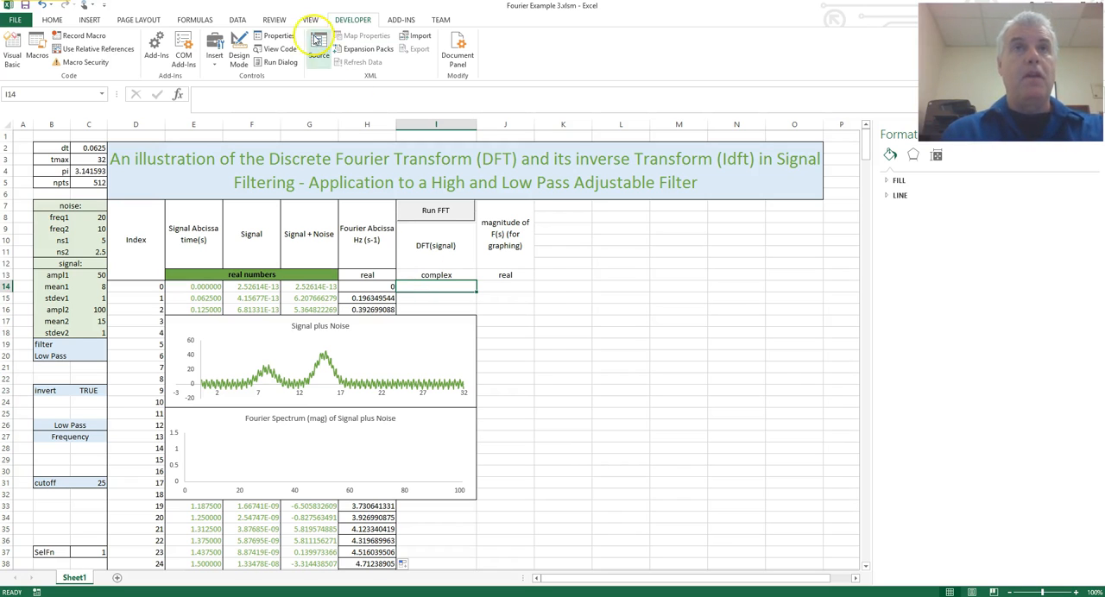
pyautogui.click(236, 19)
pyautogui.click(776, 39)
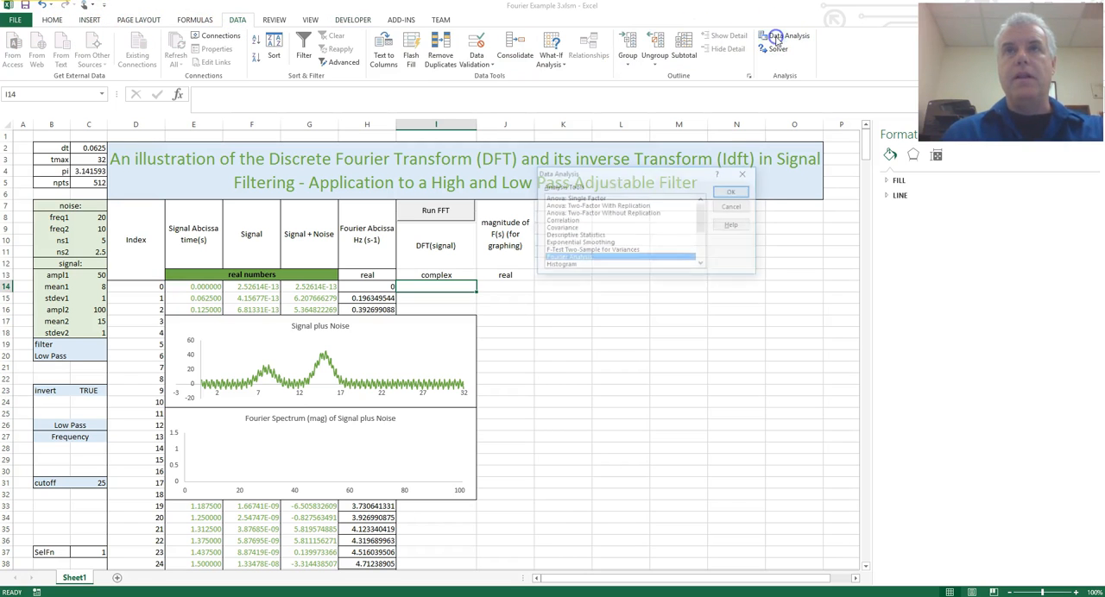
pyautogui.click(598, 259)
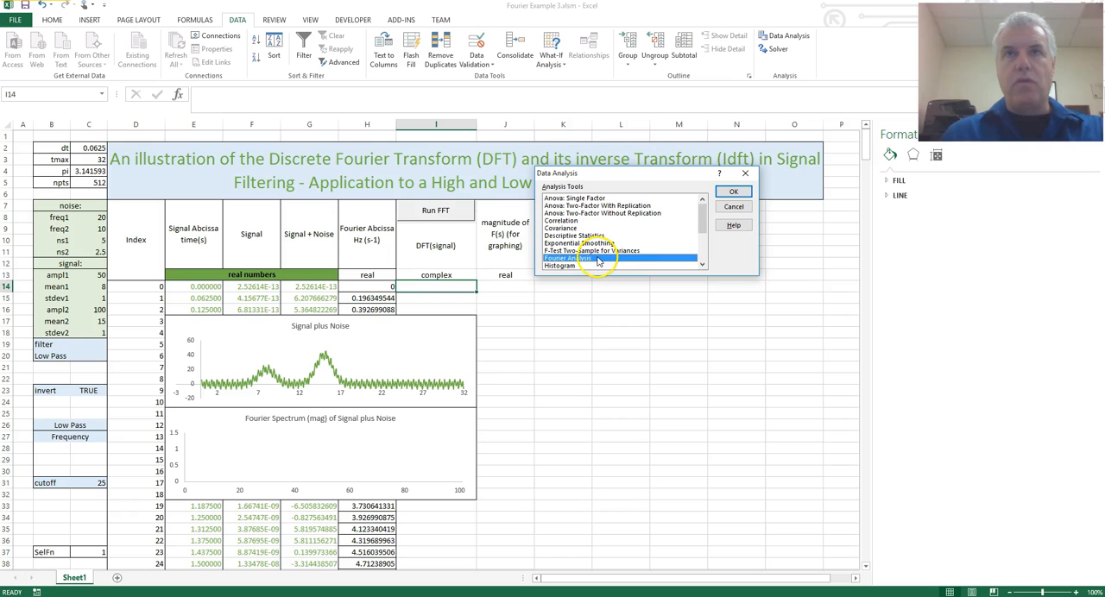
pyautogui.click(733, 191)
pyautogui.scroll(3, 655, 344)
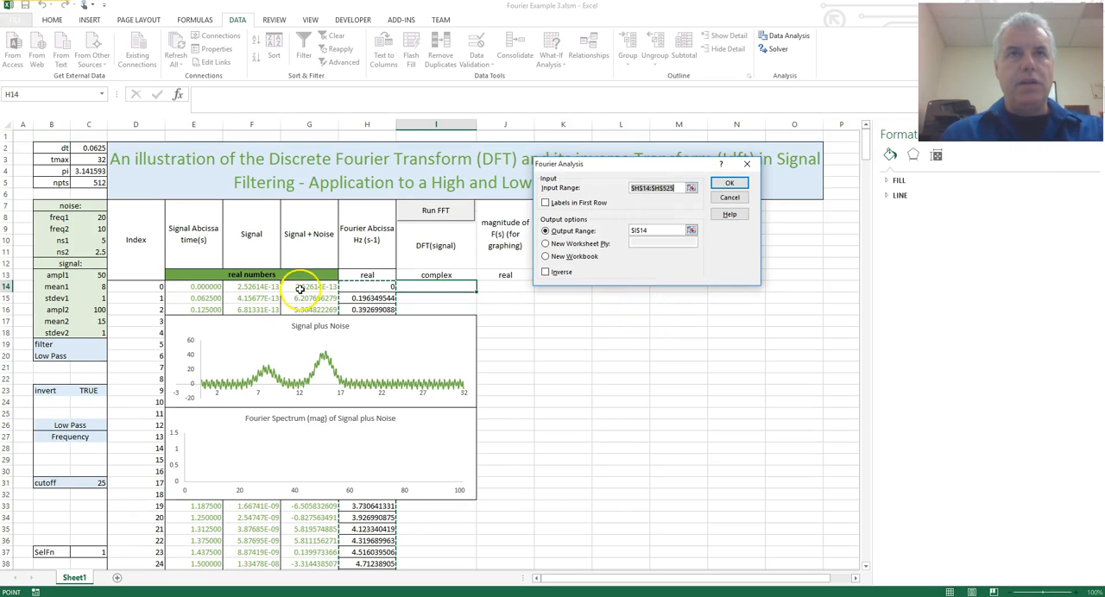
pyautogui.click(326, 287)
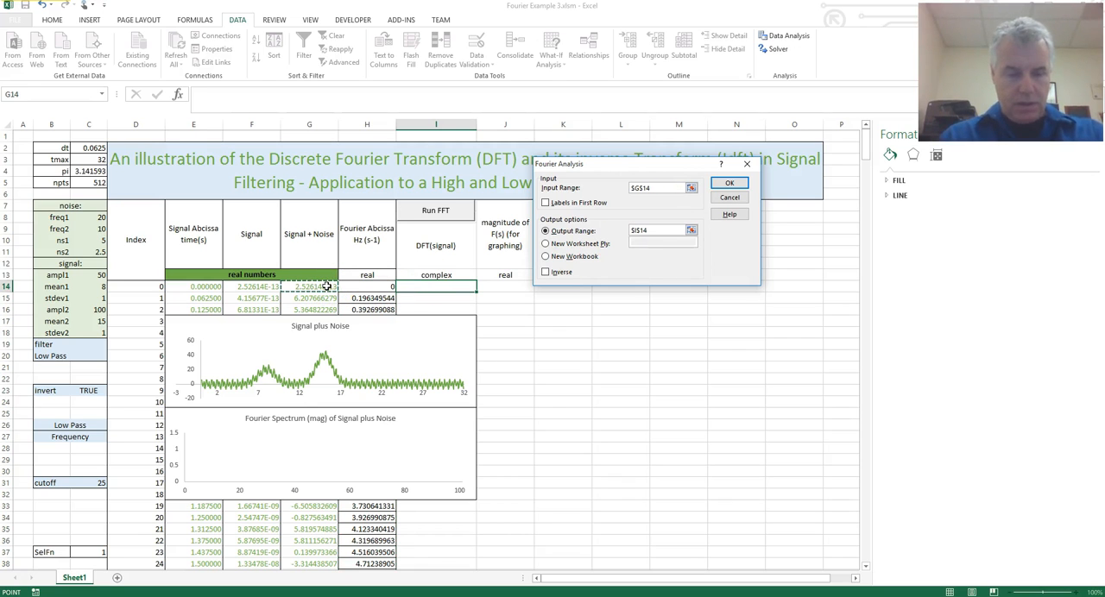
pyautogui.hotkey('ctrl', 'shift', 'Down')
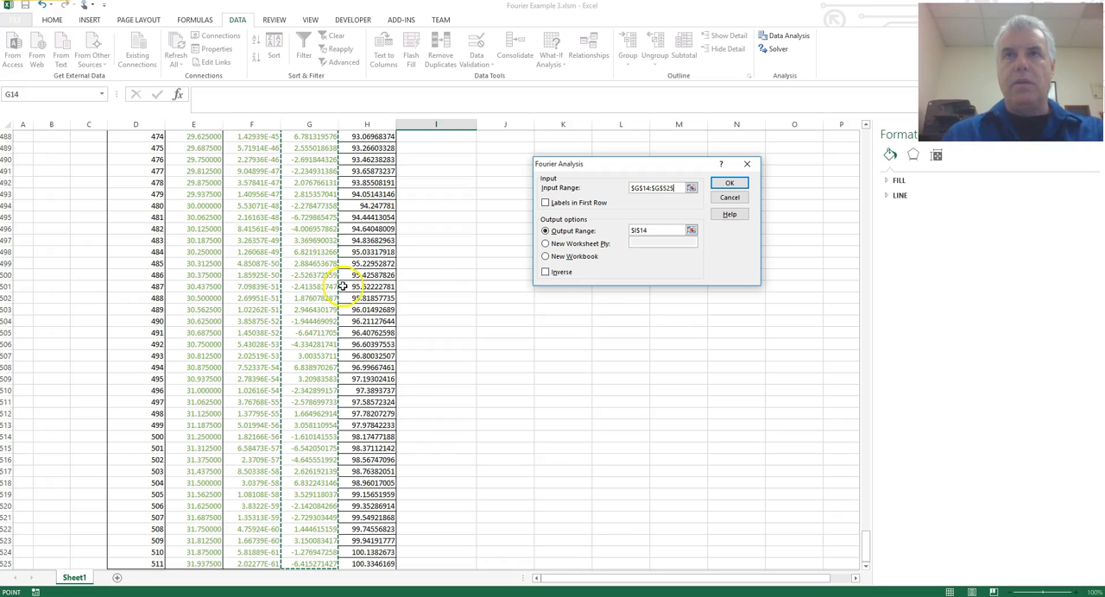
# Set the Fourier Analysis output range to start at I14 and run the transform.
pyautogui.click(692, 230)
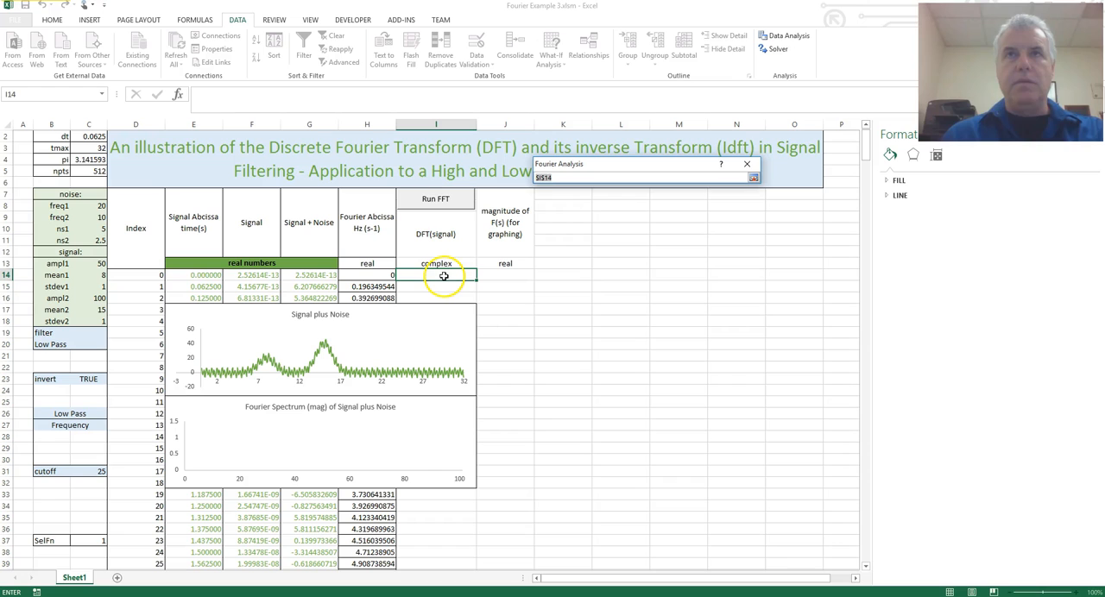
pyautogui.click(438, 274)
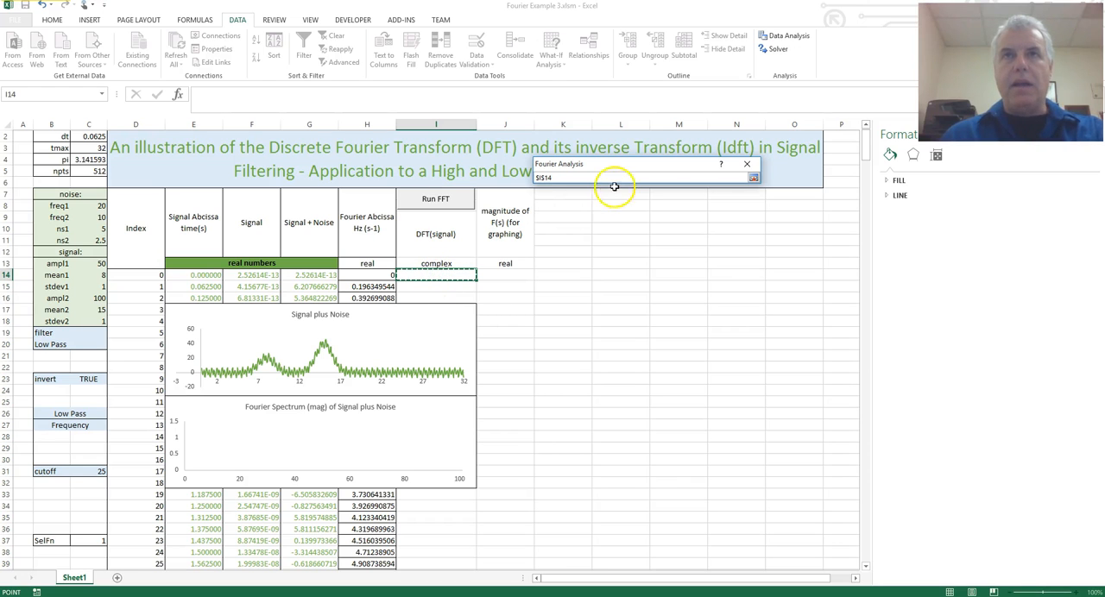
pyautogui.click(754, 177)
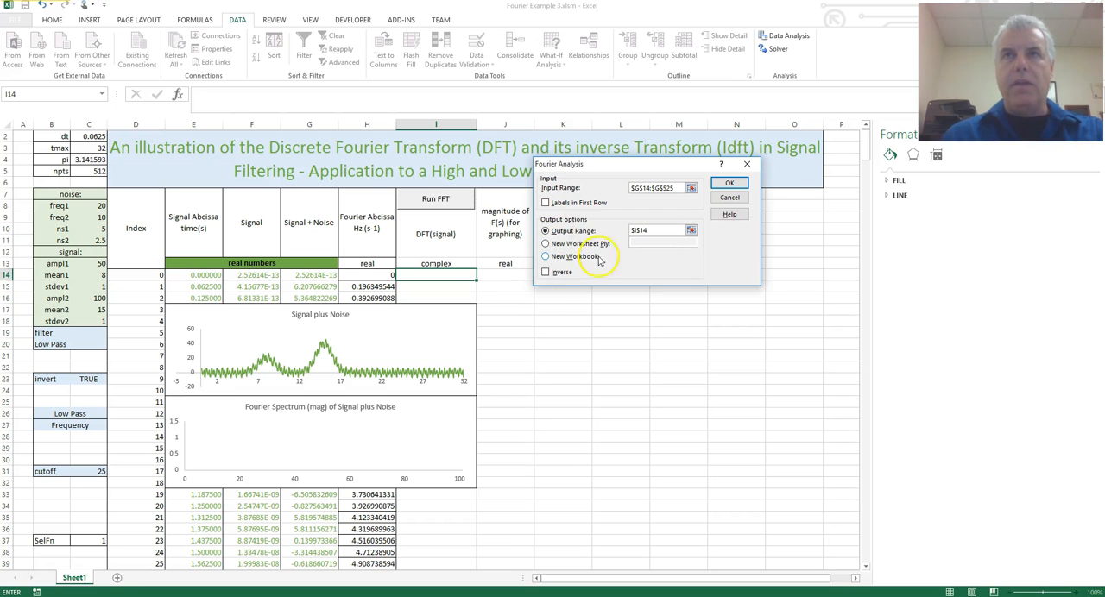
pyautogui.click(729, 183)
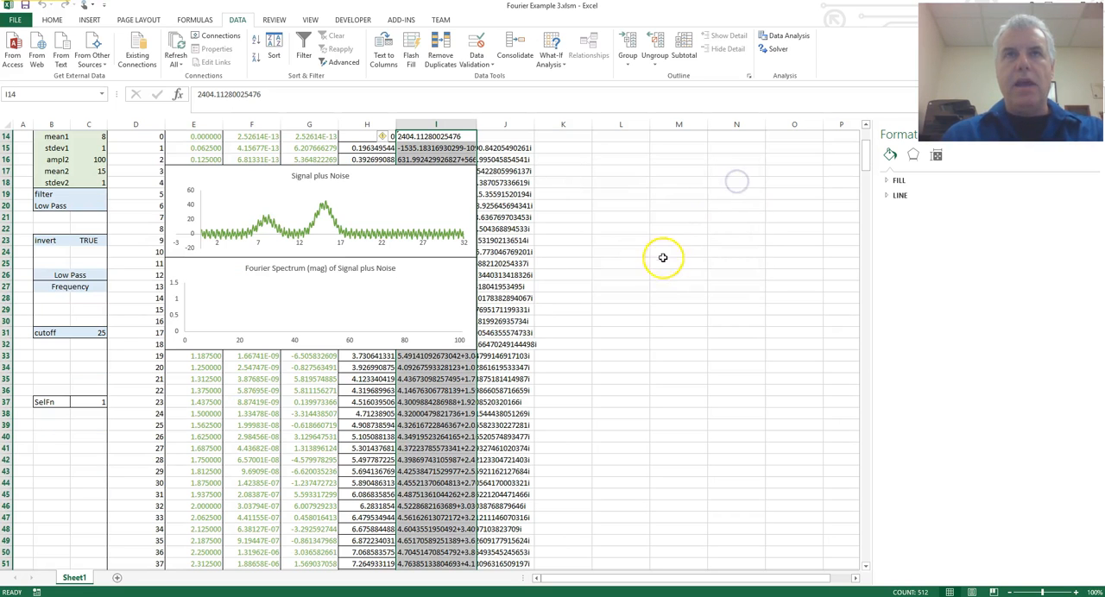
# Examine the first DFT results in I14 and I15, including the real and imaginary parts of the complex number in I15.
pyautogui.scroll(4, 656, 264)
pyautogui.click(443, 274)
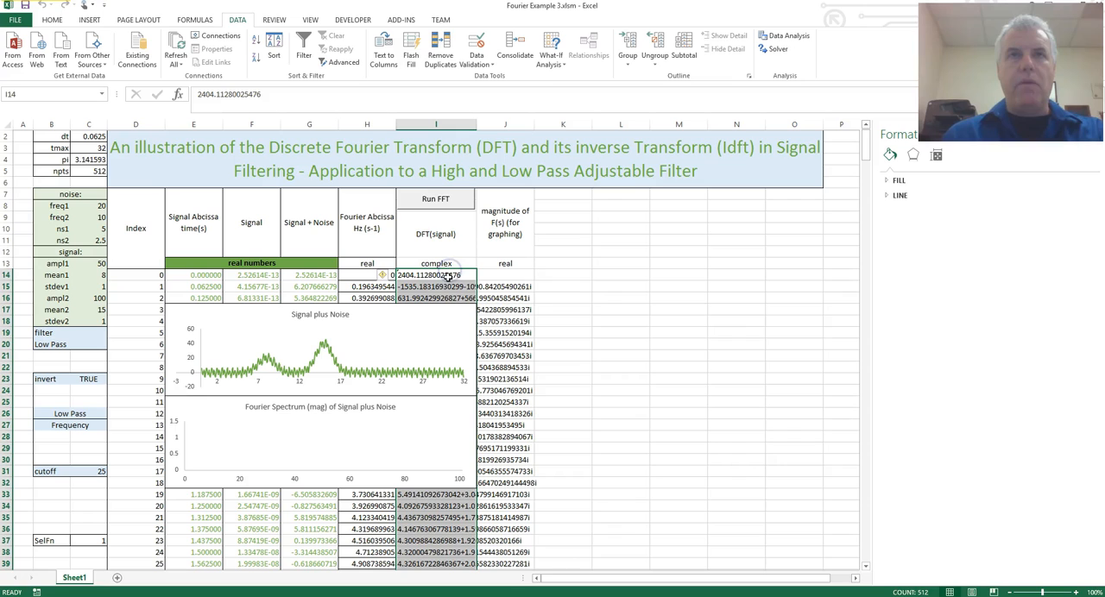
pyautogui.click(453, 287)
pyautogui.click(455, 277)
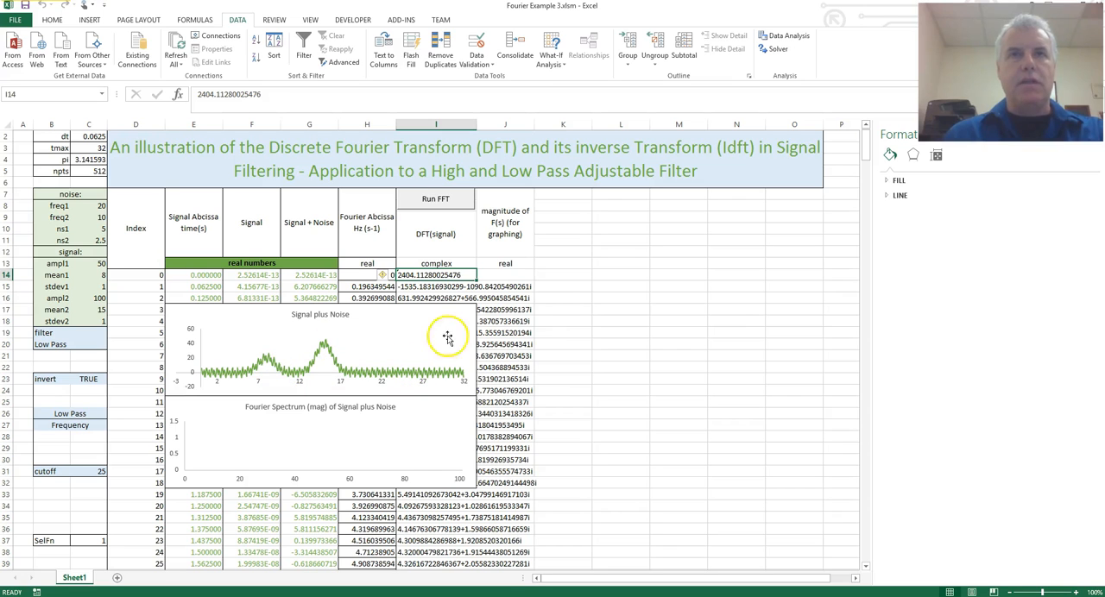
pyautogui.click(540, 321)
pyautogui.click(446, 276)
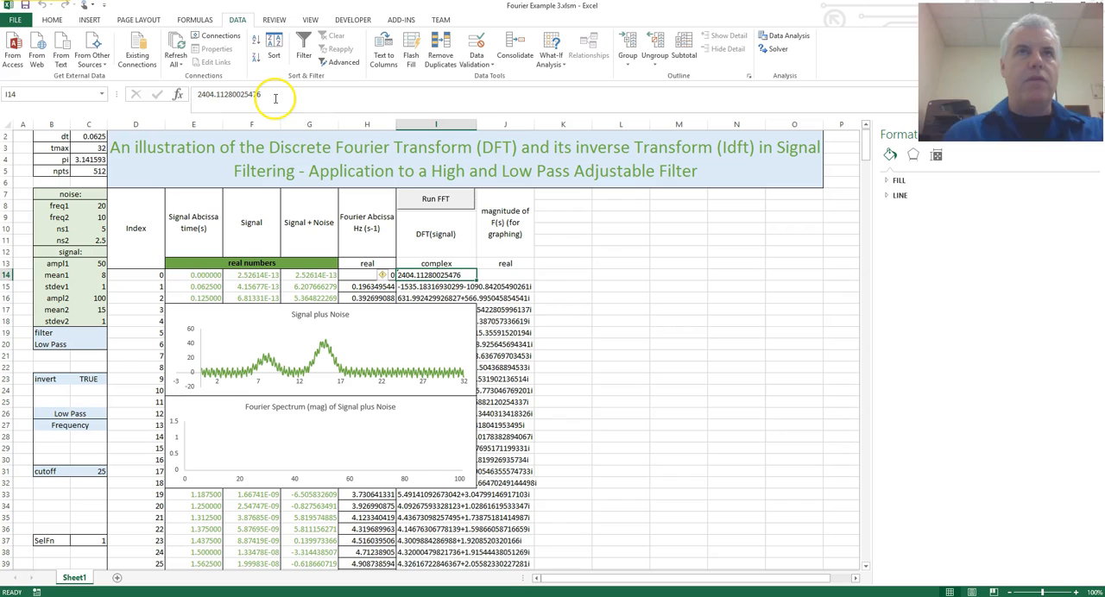
pyautogui.click(435, 286)
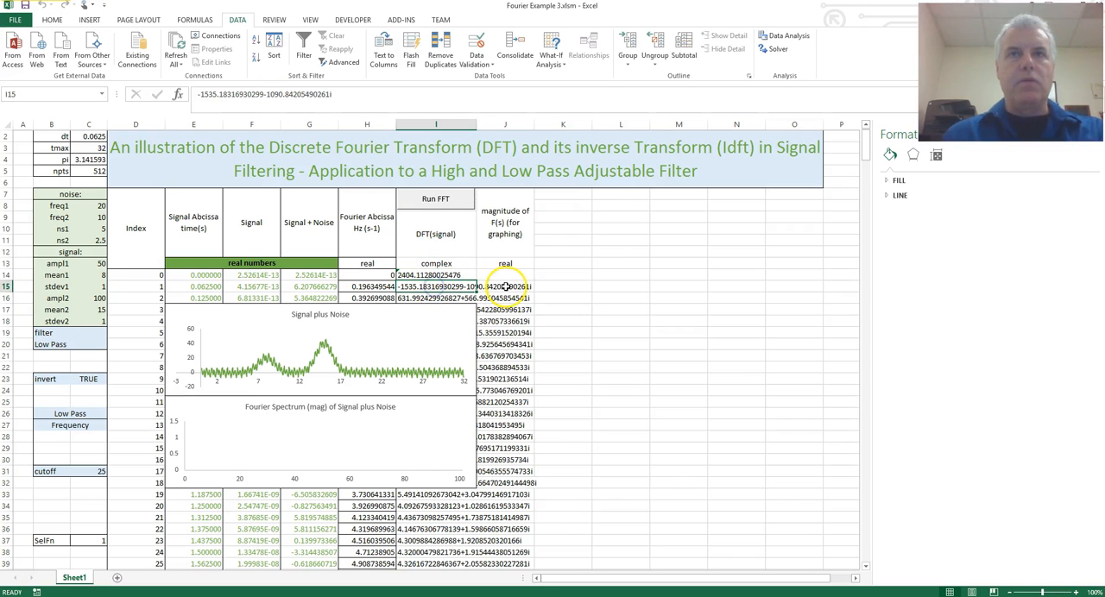
pyautogui.moveTo(263, 94); pyautogui.dragTo(197, 95)
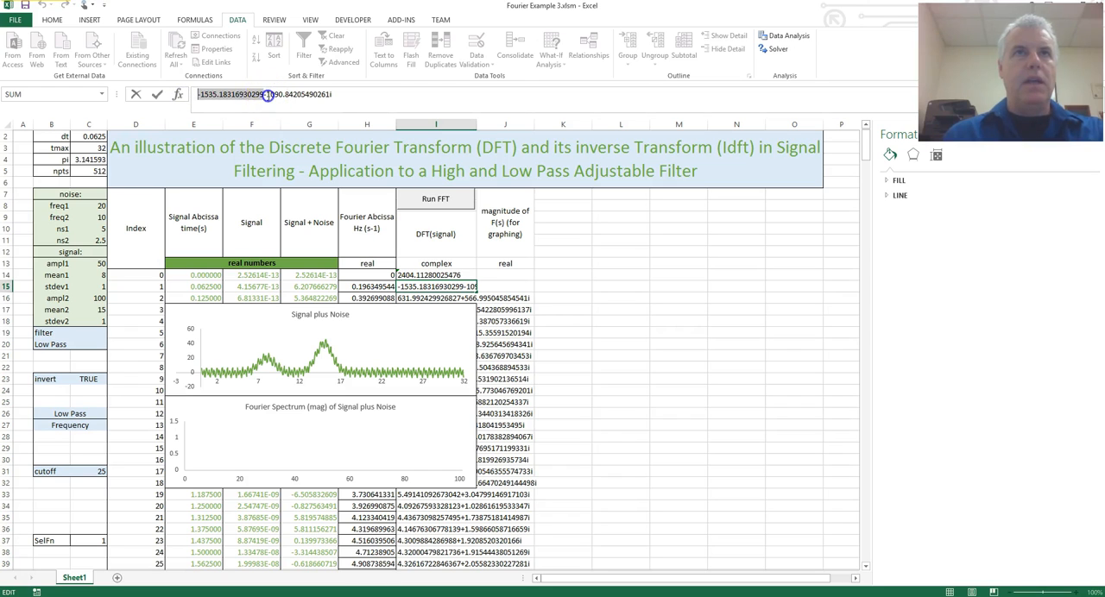
pyautogui.moveTo(266, 94); pyautogui.dragTo(350, 92)
pyautogui.click(345, 94)
pyautogui.moveTo(266, 94); pyautogui.dragTo(350, 97)
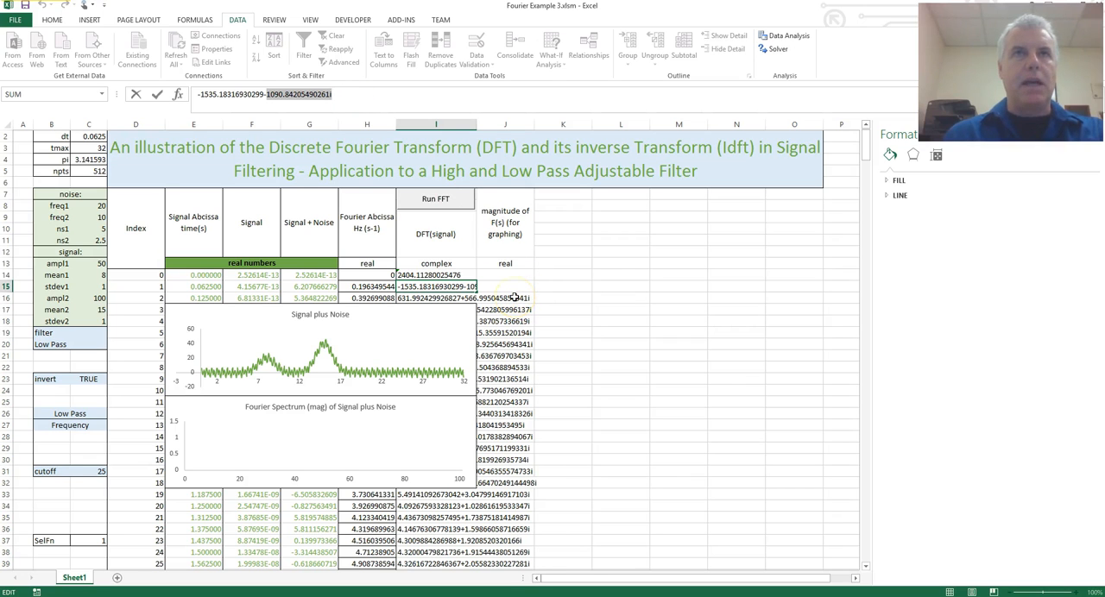
pyautogui.press('Return')
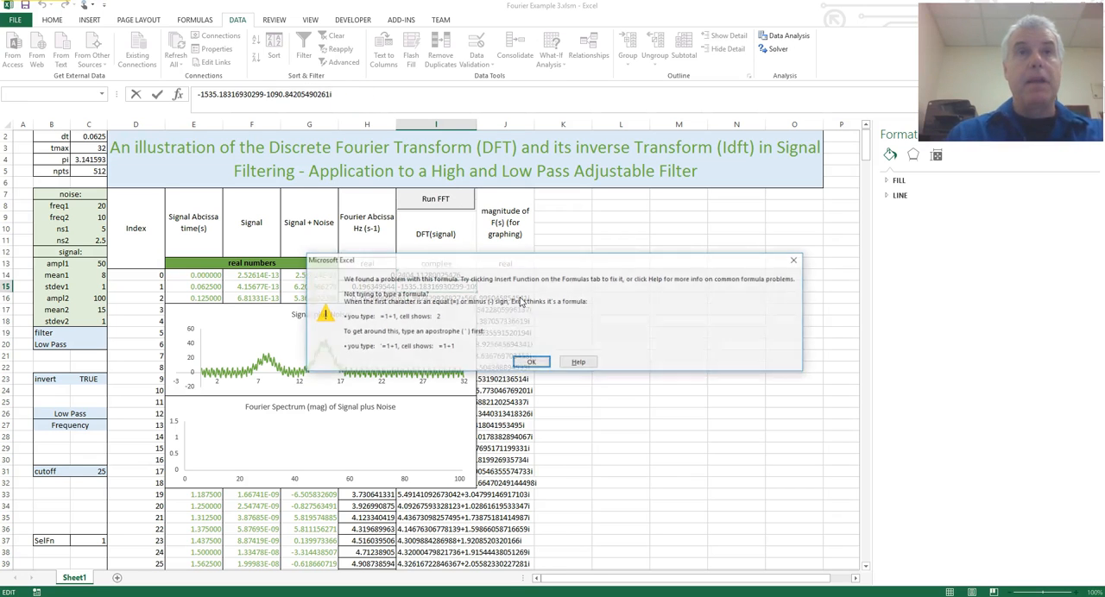
pyautogui.press('Return')
pyautogui.click(566, 343)
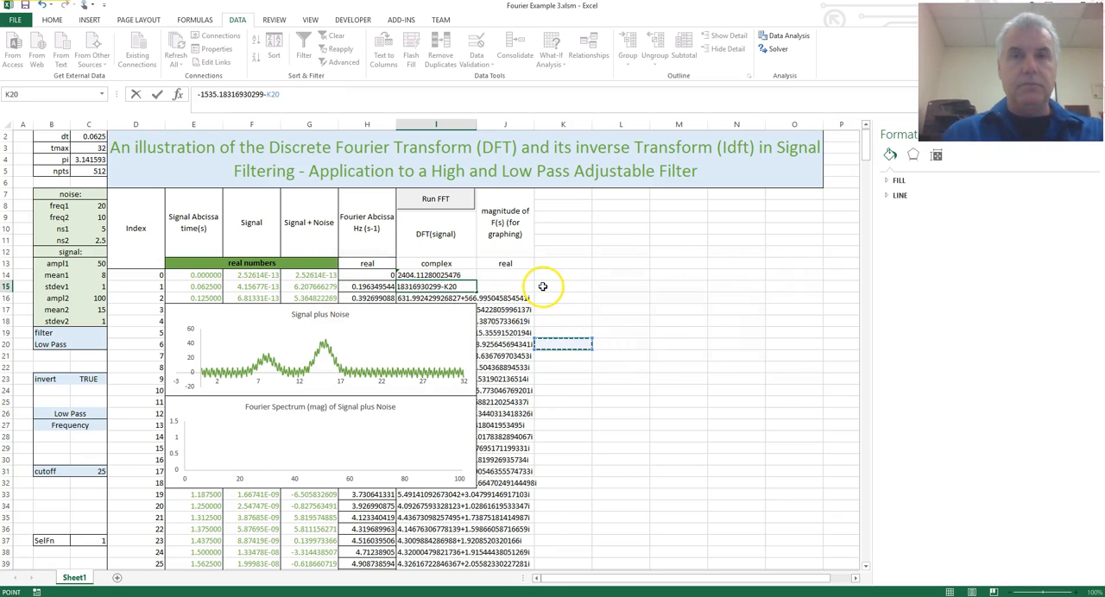
pyautogui.press('BackSpace')
pyautogui.press('BackSpace')
pyautogui.press('BackSpace')
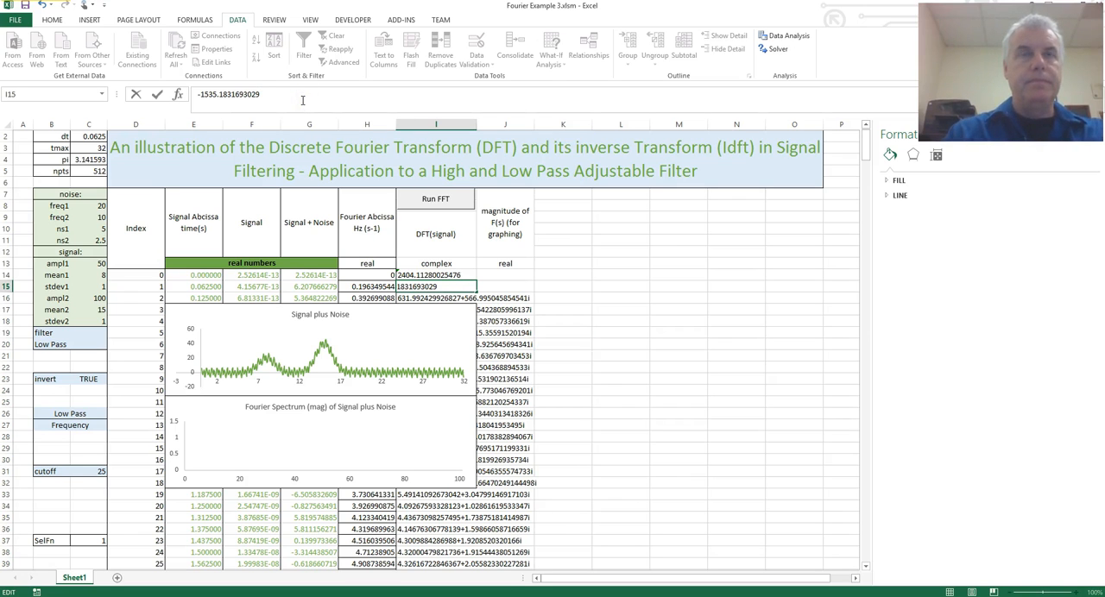
pyautogui.press('Return')
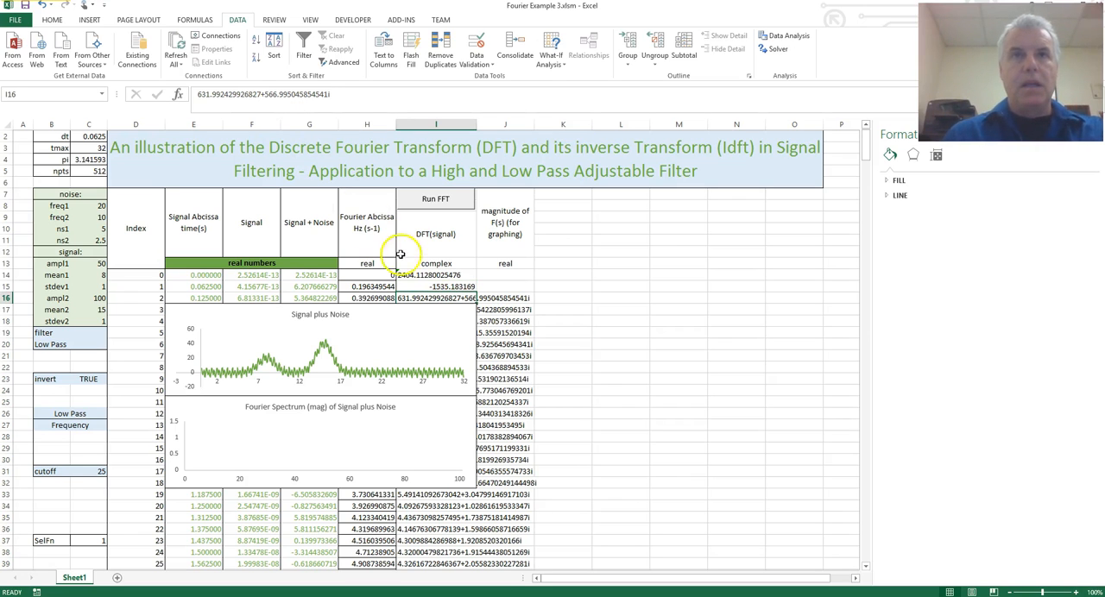
pyautogui.click(442, 285)
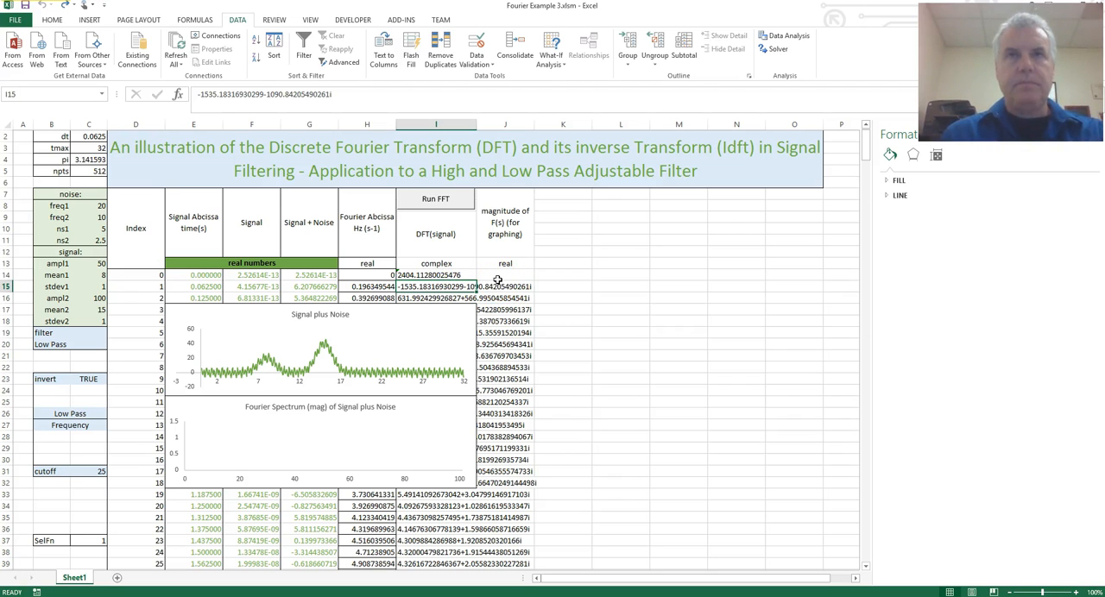
pyautogui.click(625, 298)
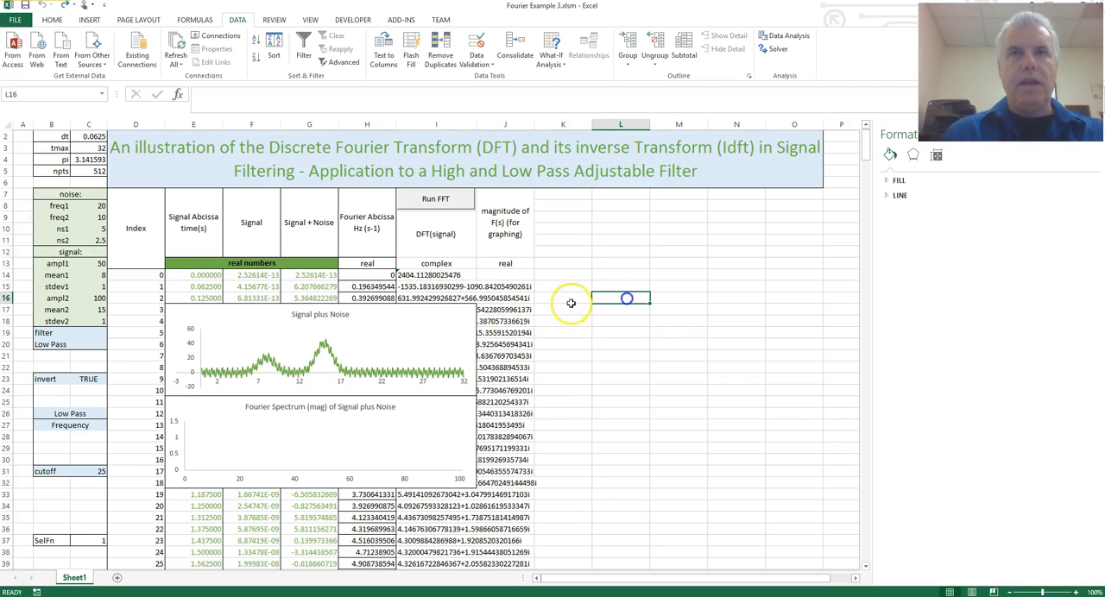
pyautogui.click(447, 285)
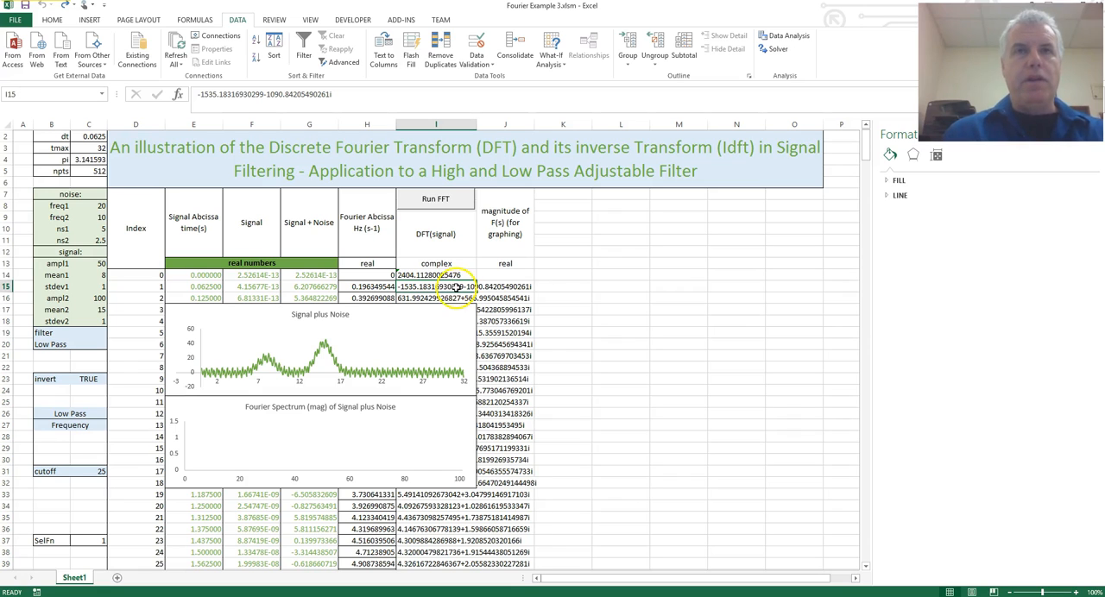
pyautogui.click(445, 275)
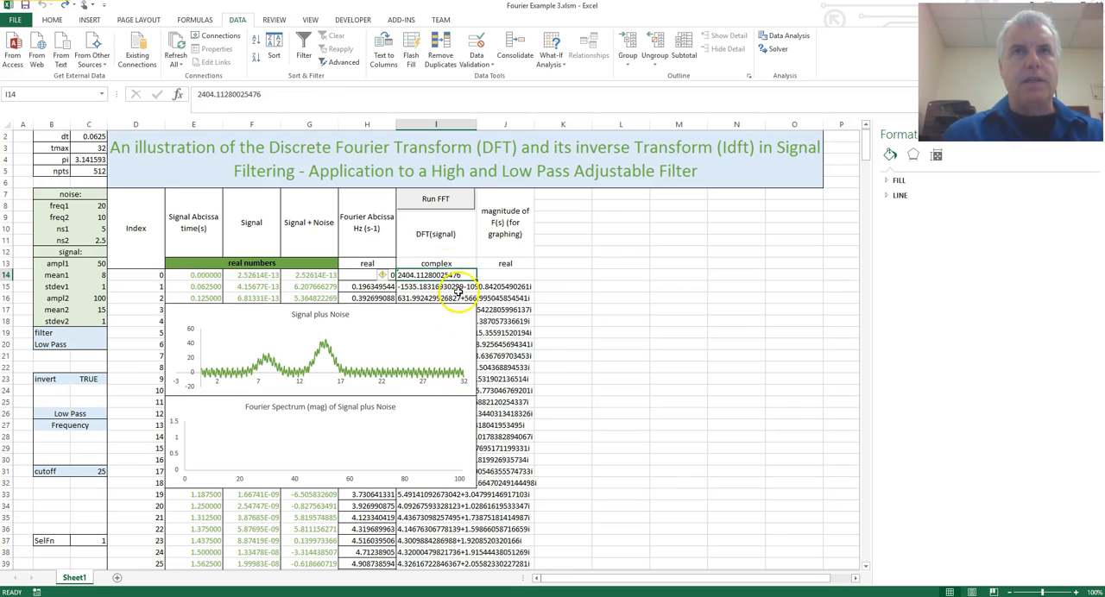
# Remove the existing Run FFT button above the DFT(signal) heading.
pyautogui.rightClick(455, 207)
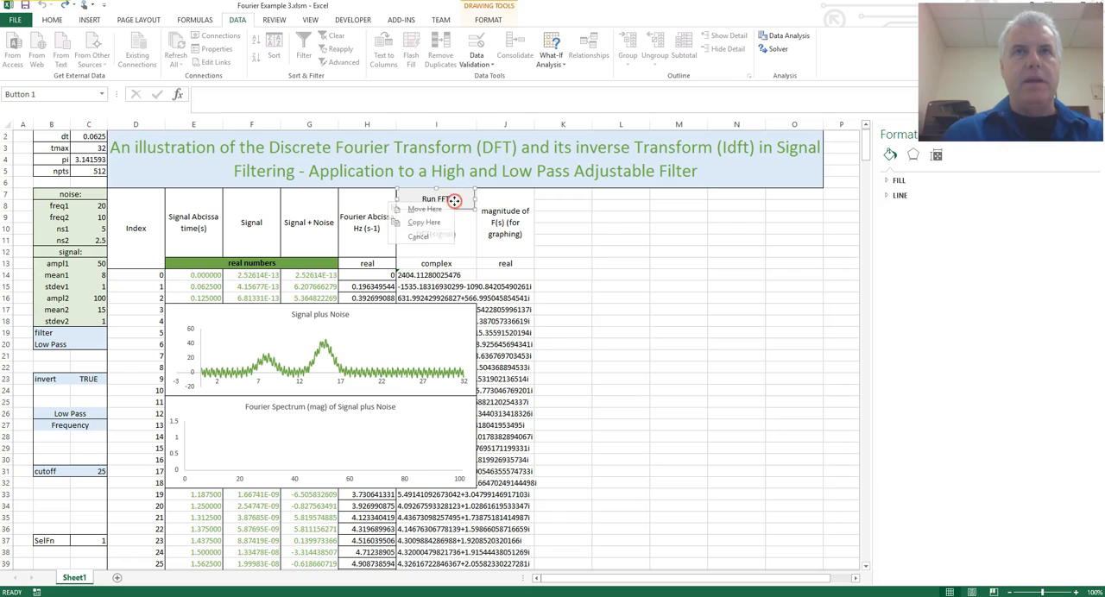
pyautogui.click(587, 245)
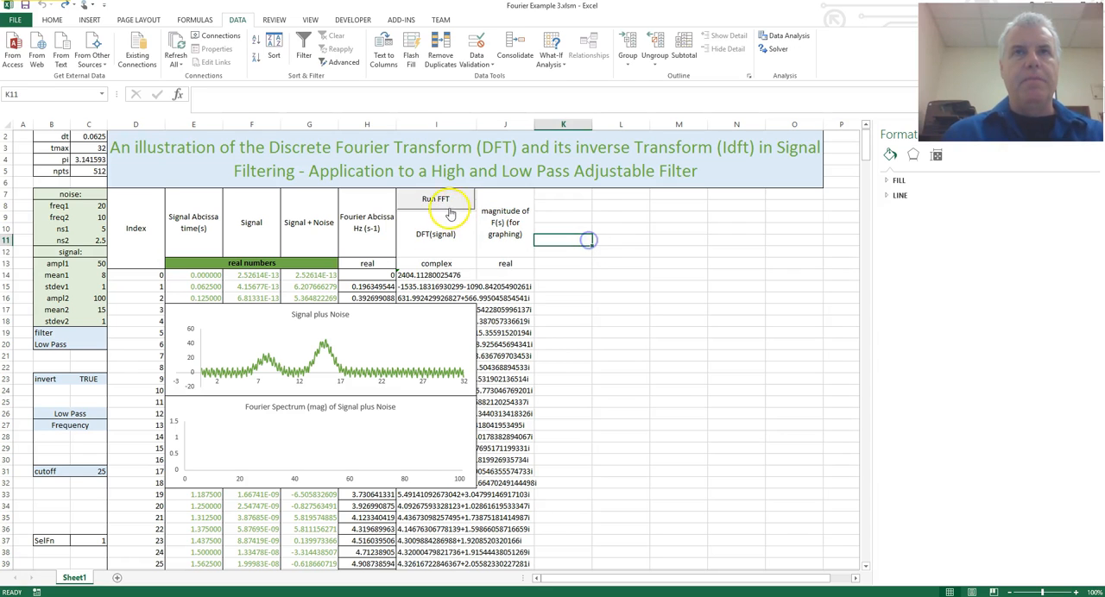
pyautogui.rightClick(451, 201)
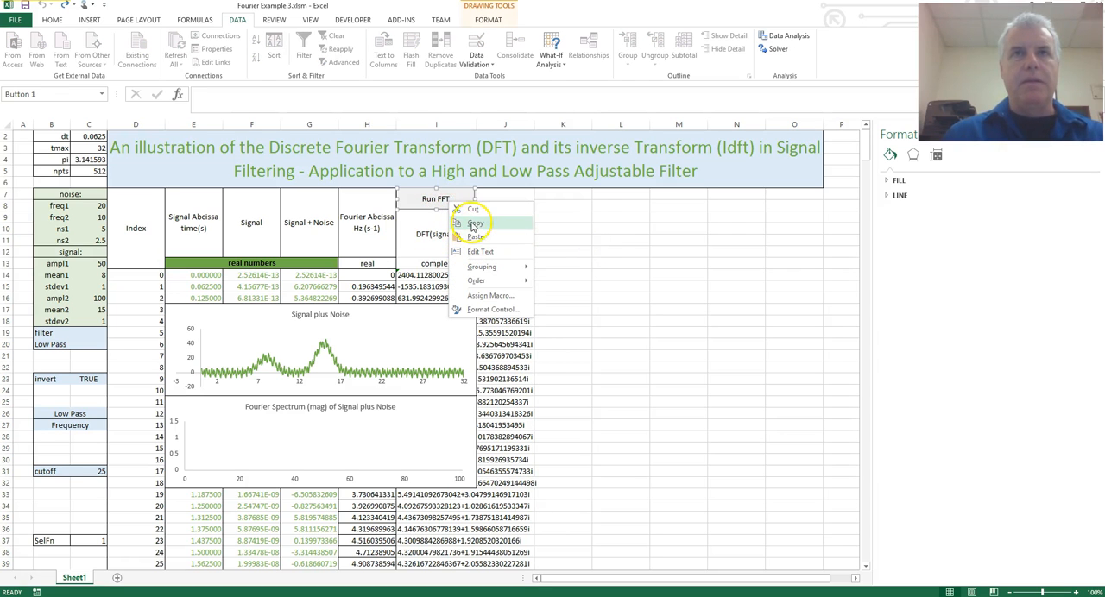
pyautogui.click(472, 209)
pyautogui.click(595, 259)
# Clear the DFT results from I14 down to I525 and select I14 again.
pyautogui.click(446, 275)
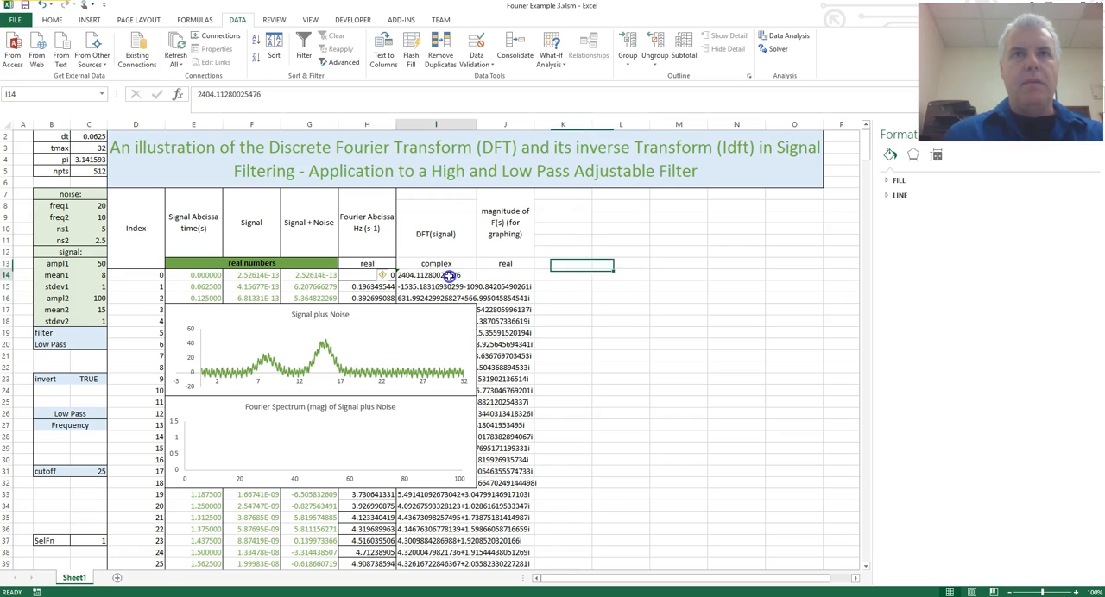
pyautogui.hotkey('ctrl', 'shift', 'Down')
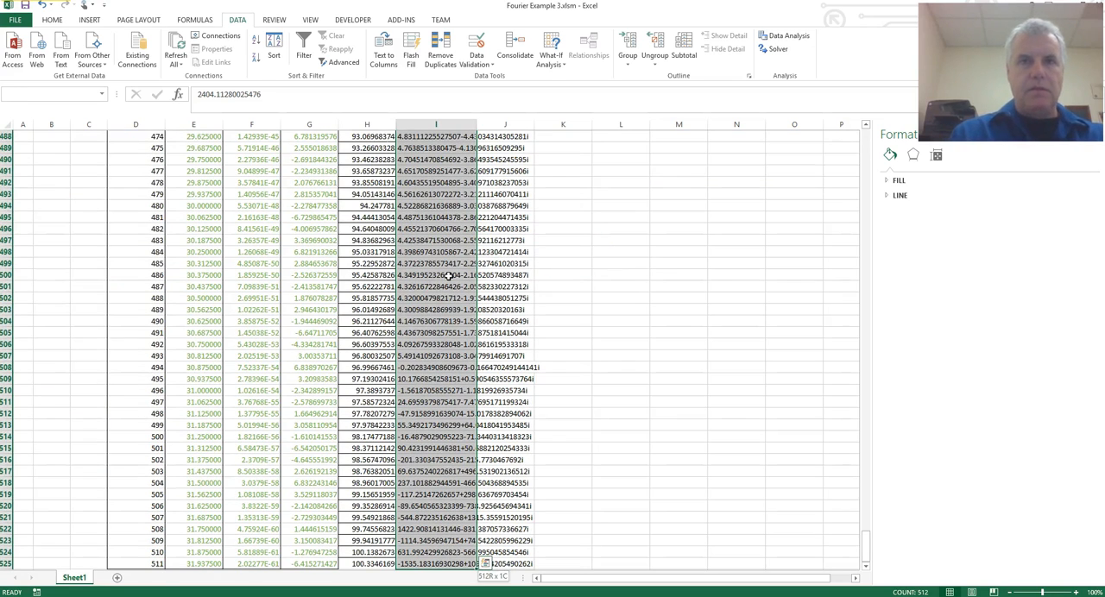
pyautogui.press('Delete')
pyautogui.hotkey('ctrl', 'Home')
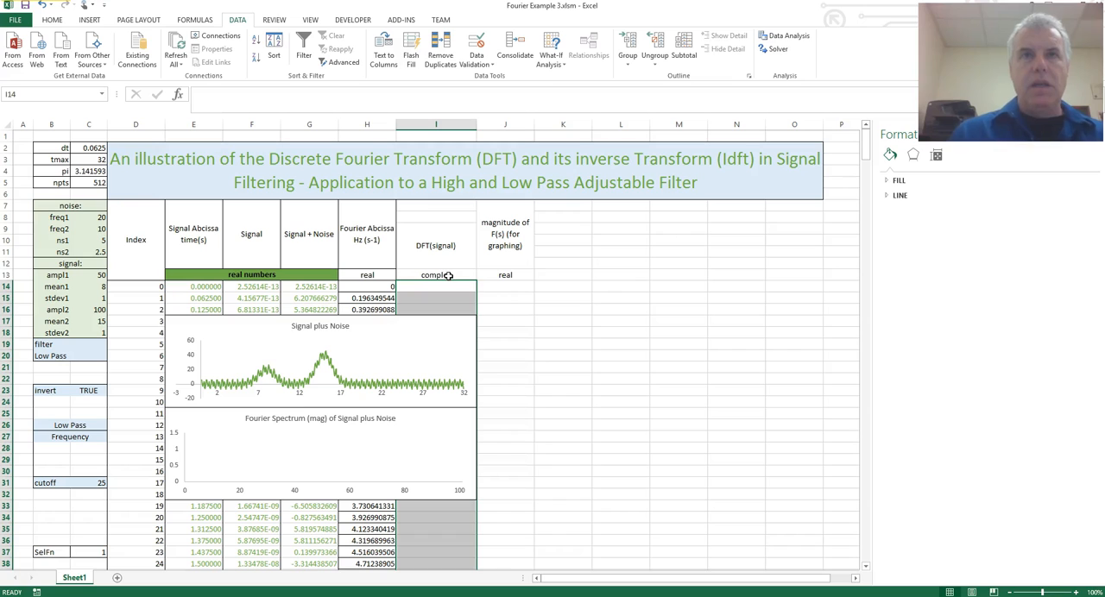
pyautogui.click(452, 285)
pyautogui.click(513, 287)
pyautogui.click(457, 288)
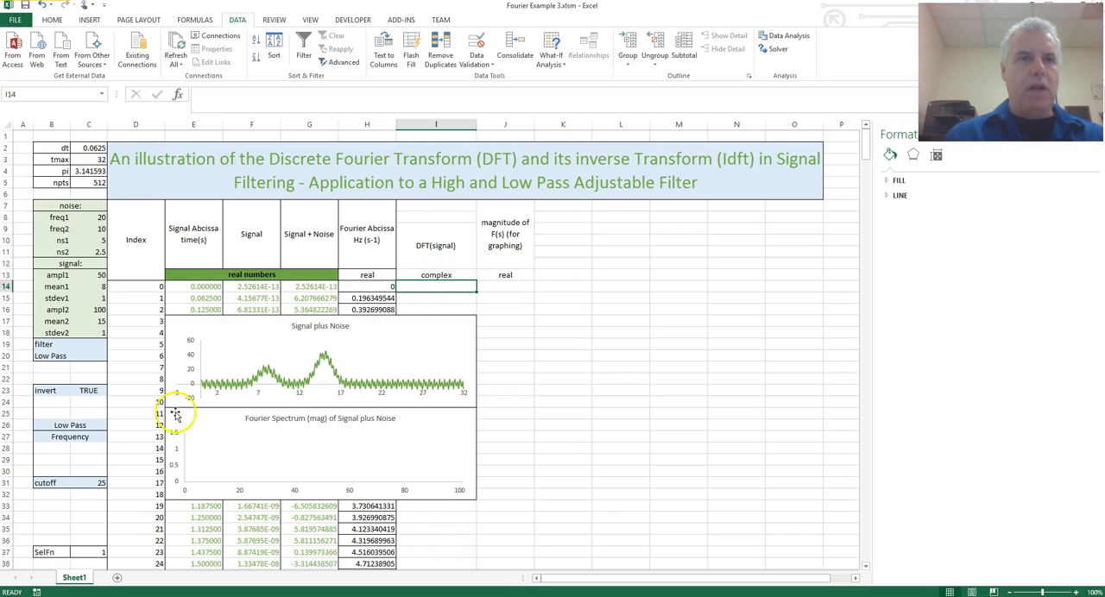
# Start recording a macro named fft stored in this workbook.
pyautogui.click(38, 592)
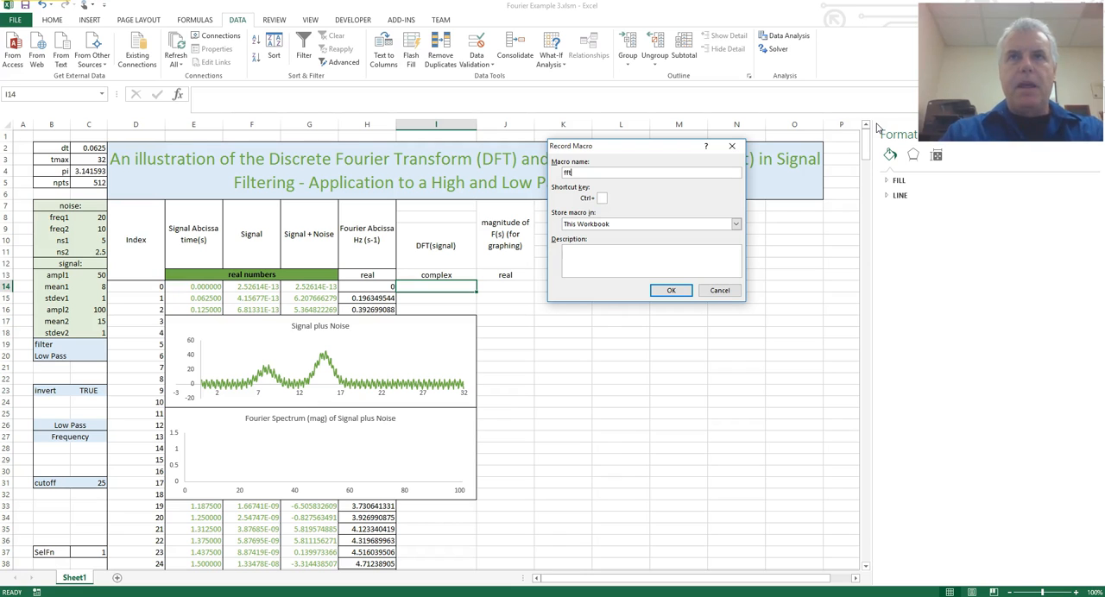
pyautogui.click(671, 291)
pyautogui.click(510, 327)
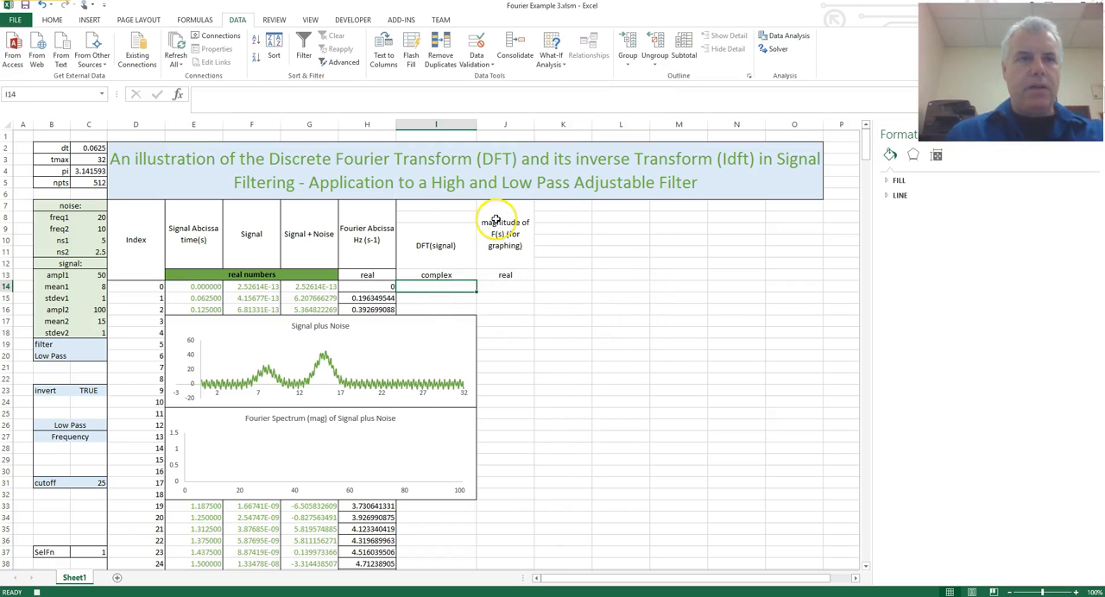
# Run a Fourier Analysis with input range G14:G525 and output range I14 within the recording, and stop recording the macro.
pyautogui.click(773, 35)
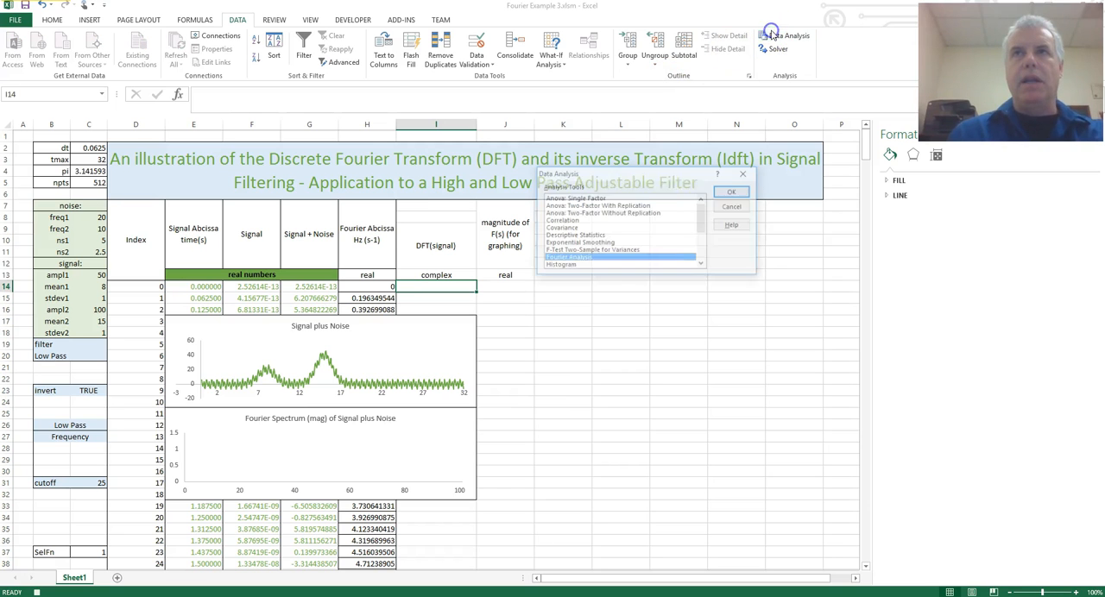
pyautogui.click(730, 190)
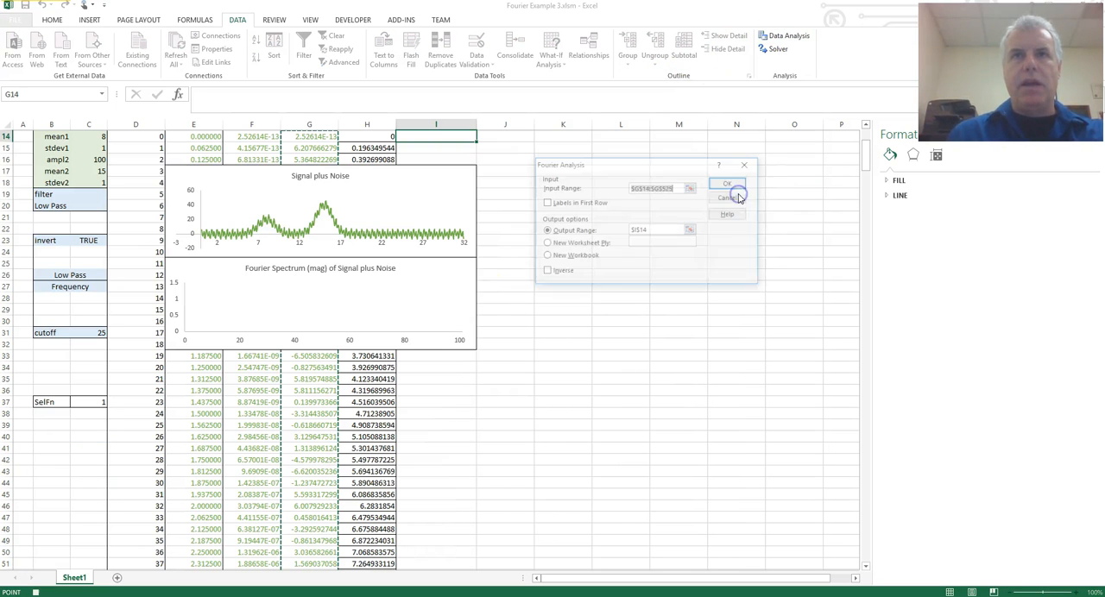
pyautogui.scroll(2, 543, 259)
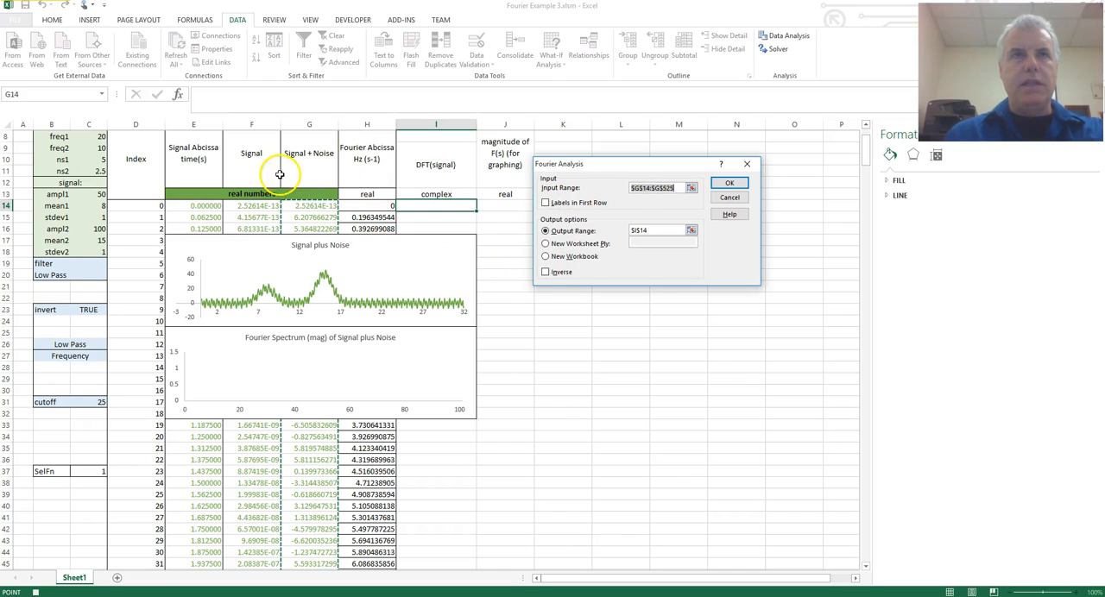
pyautogui.click(691, 230)
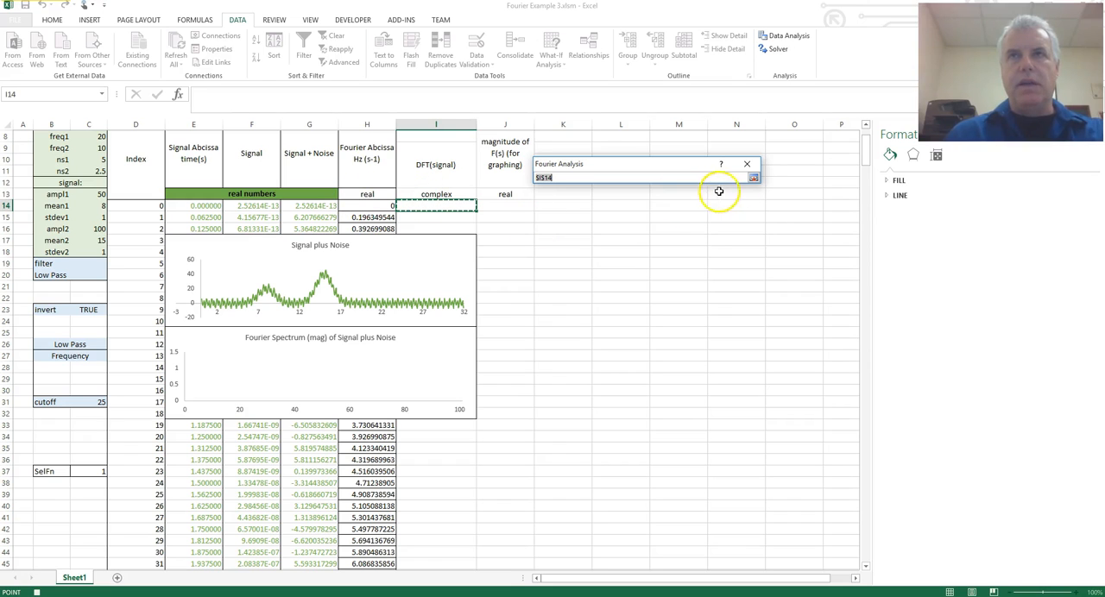
pyautogui.click(753, 177)
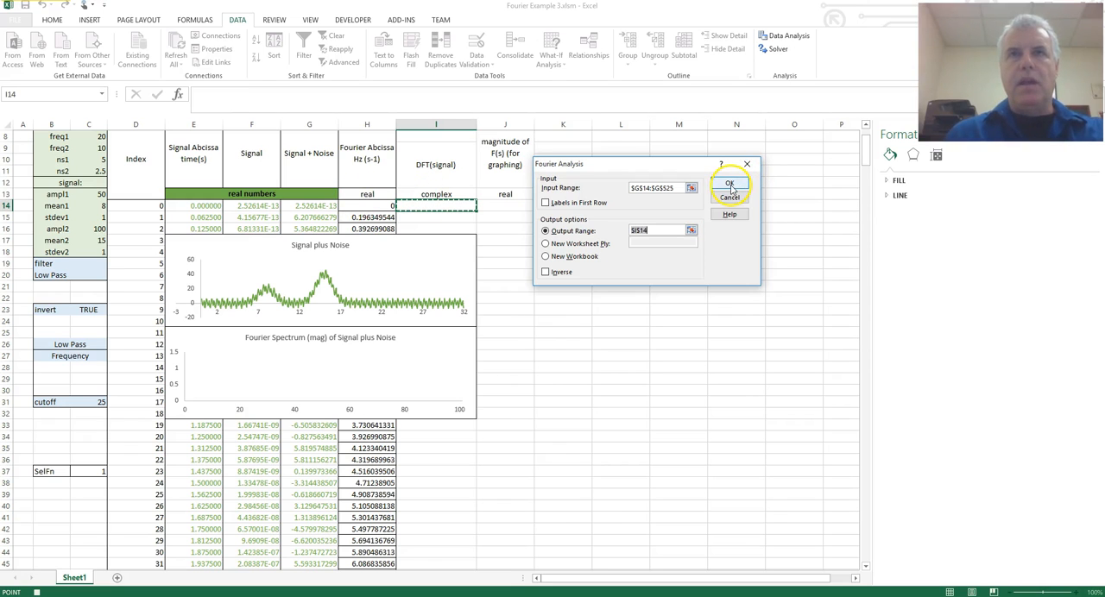
pyautogui.click(730, 183)
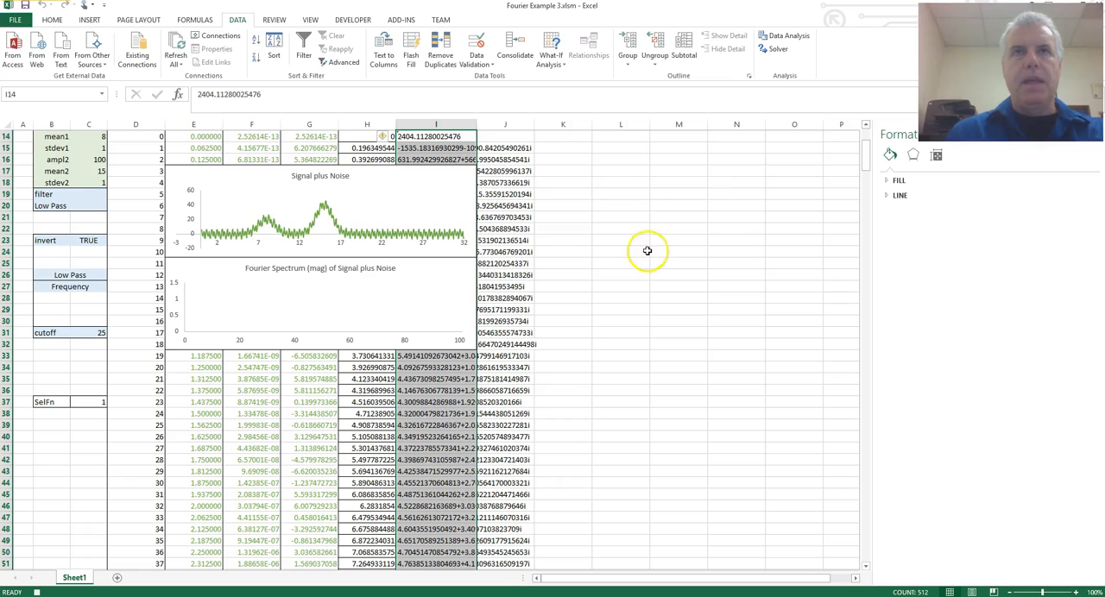
pyautogui.scroll(4, 646, 250)
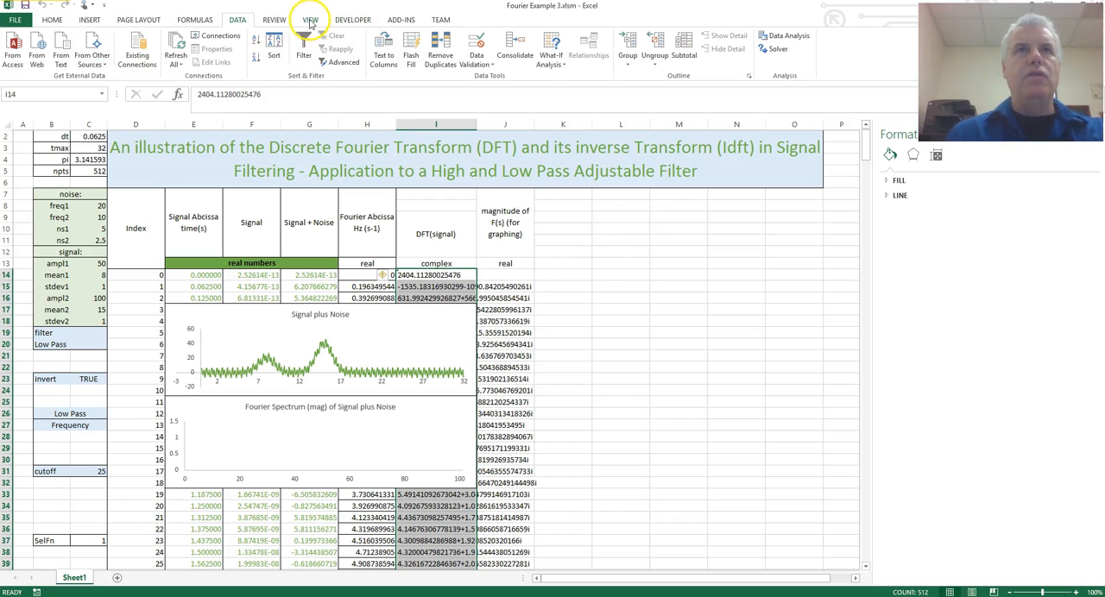
# Examine the recorded fft macro code in the Visual Basic editor, including its input range, output range and scroll line, and close the editor.
pyautogui.click(353, 20)
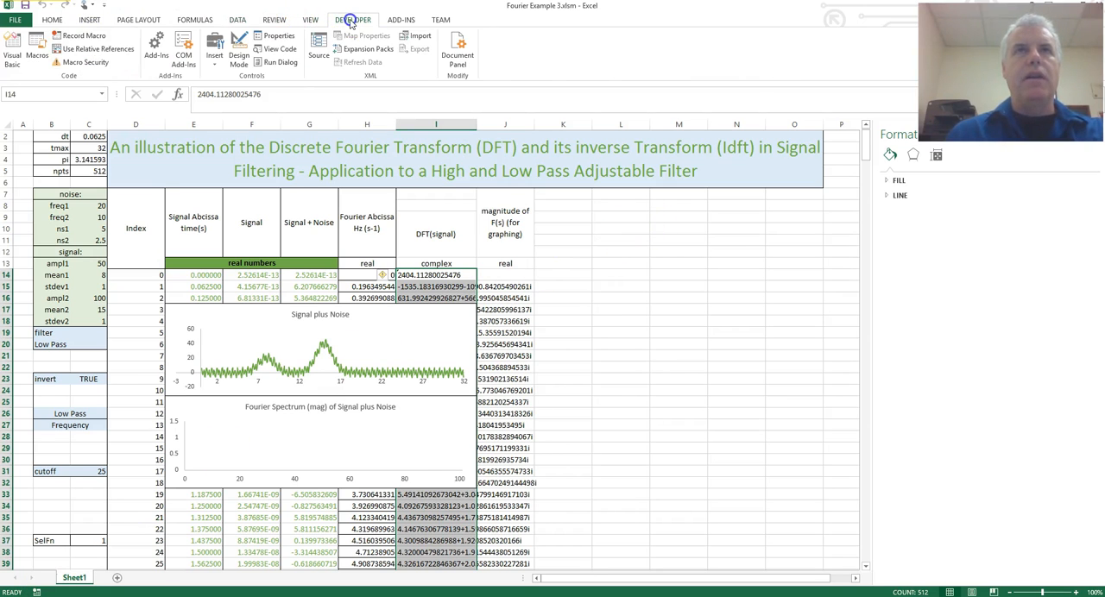
pyautogui.click(11, 54)
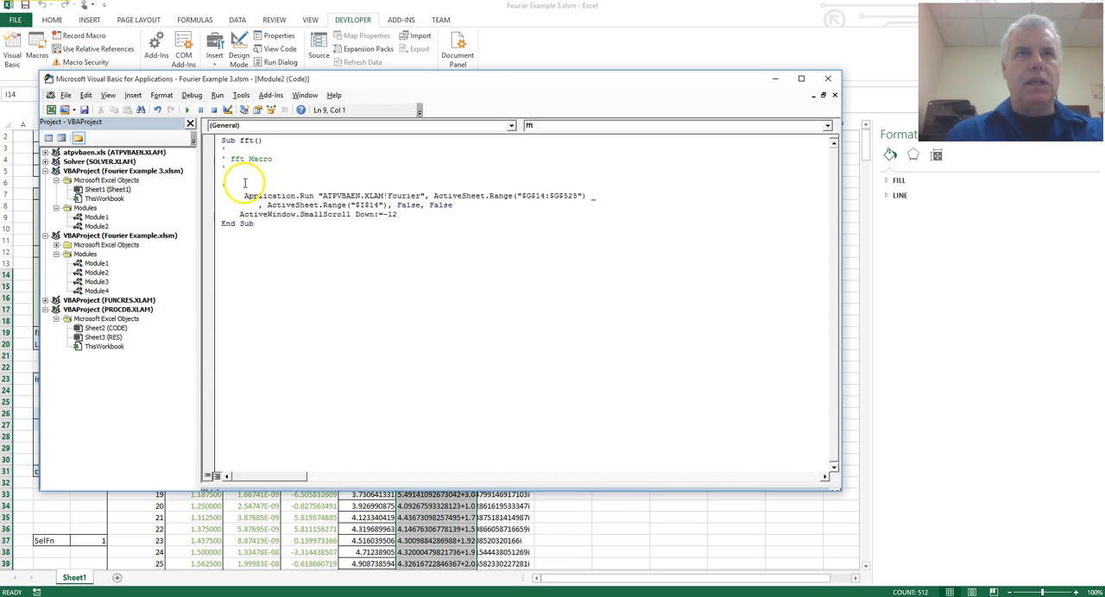
pyautogui.moveTo(245, 195); pyautogui.dragTo(512, 199)
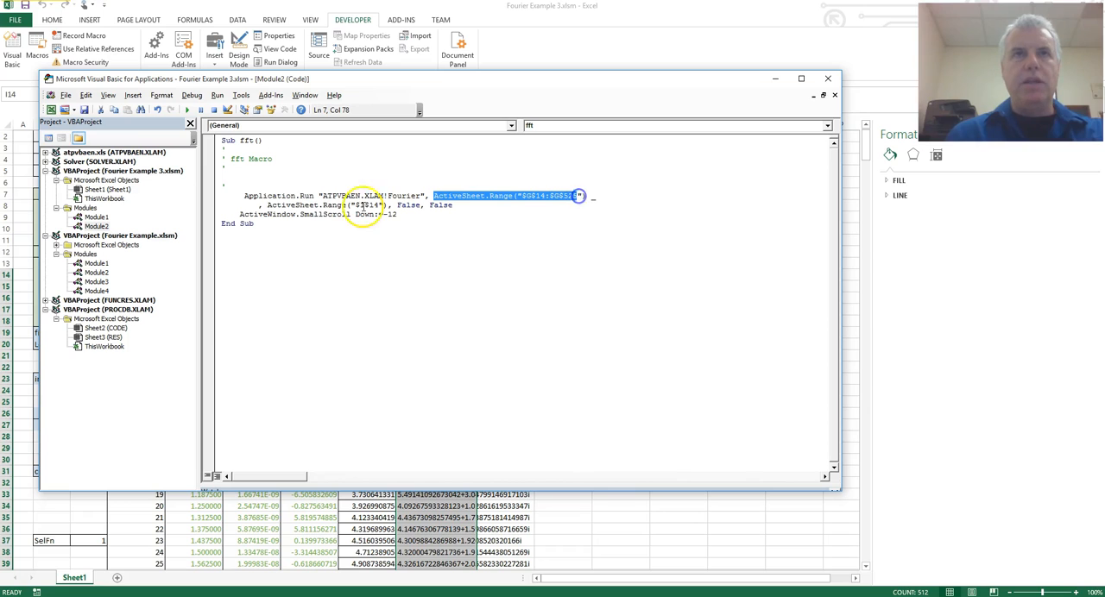
pyautogui.moveTo(267, 205); pyautogui.dragTo(453, 203)
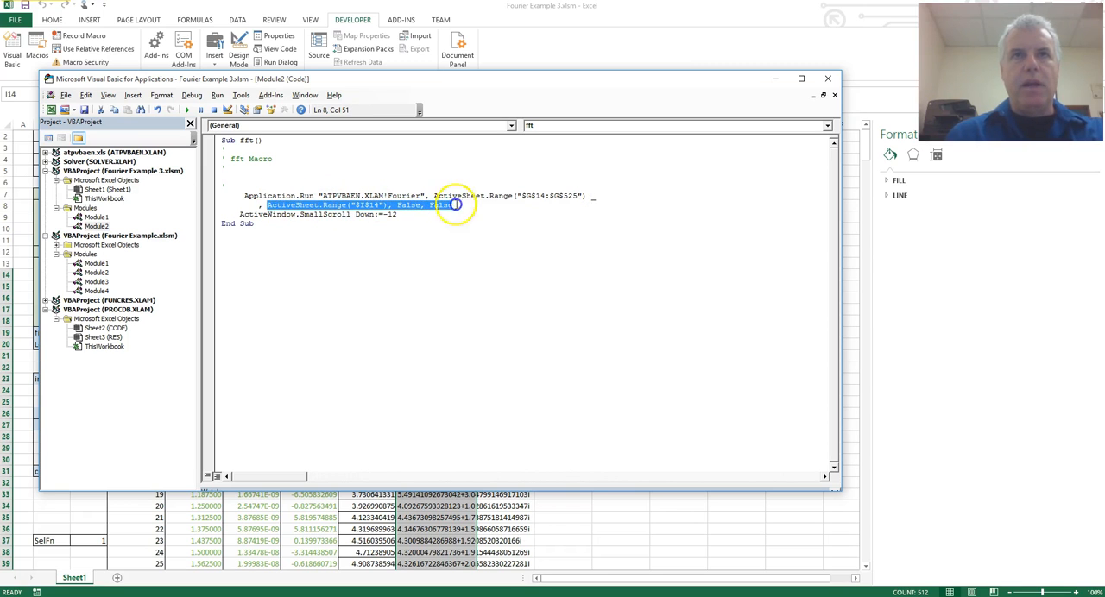
pyautogui.click(452, 205)
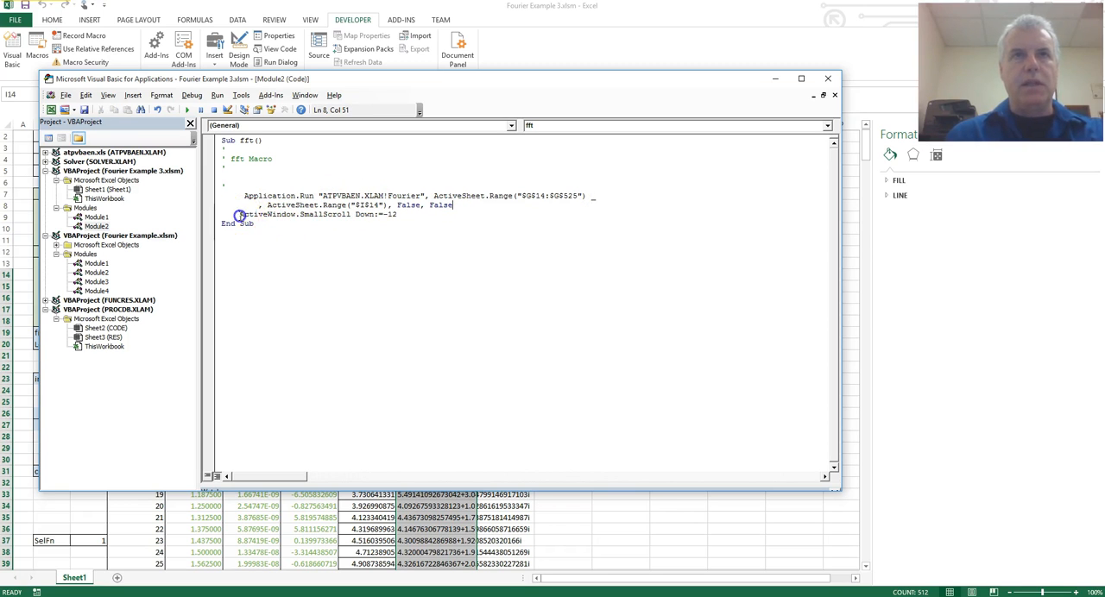
pyautogui.moveTo(240, 215); pyautogui.dragTo(424, 216)
pyautogui.click(424, 216)
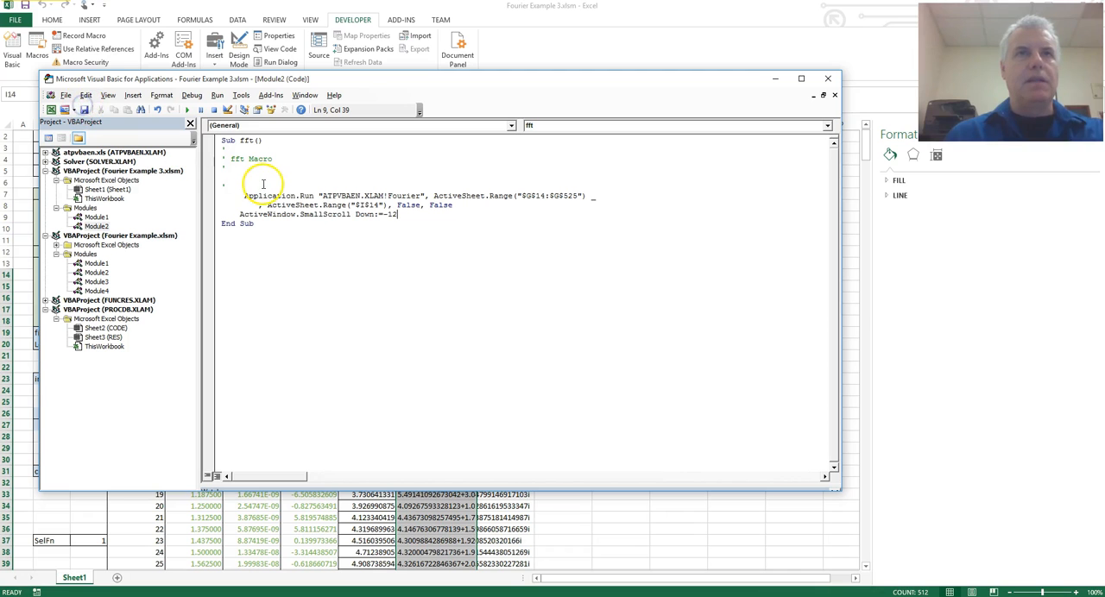
pyautogui.moveTo(284, 79); pyautogui.dragTo(270, 63)
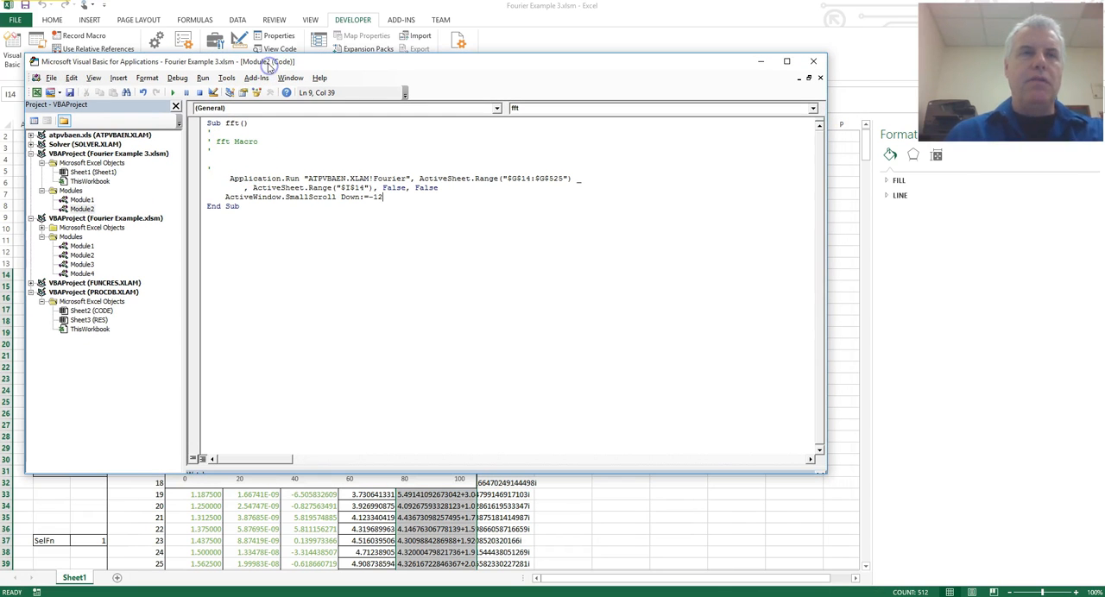
pyautogui.click(812, 62)
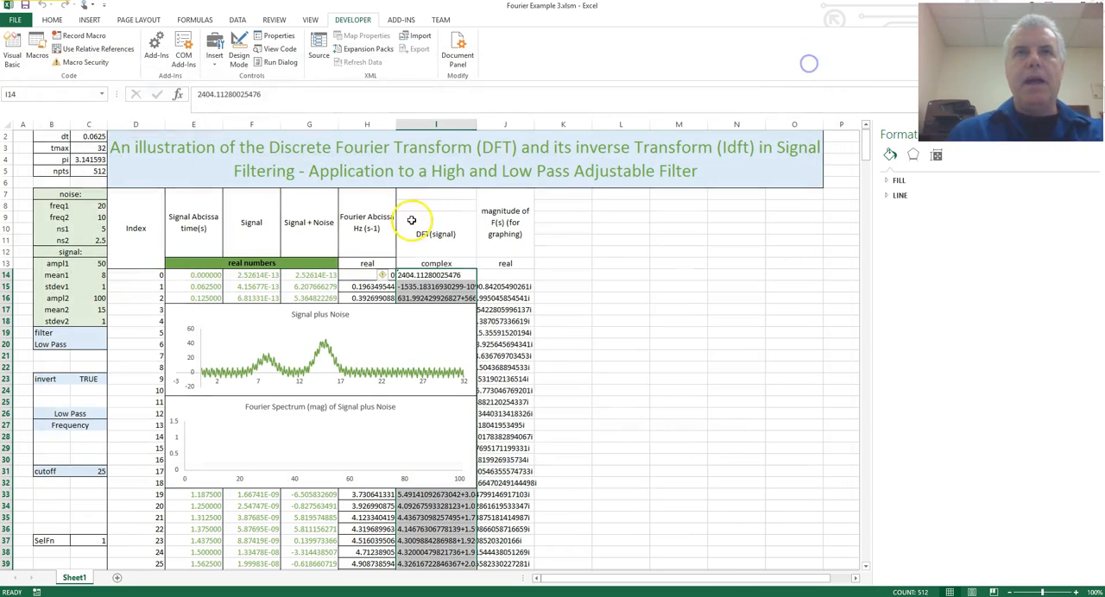
# Insert a form control button across the empty cells above the DFT(signal) heading and assign the fft macro to it.
pyautogui.click(412, 220)
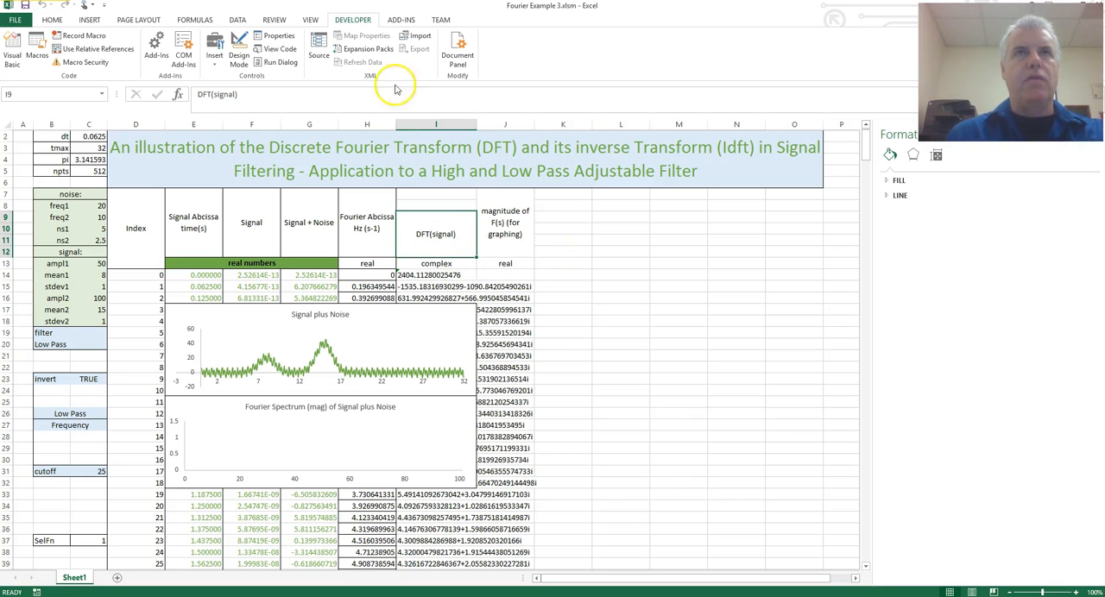
pyautogui.click(213, 55)
pyautogui.click(211, 92)
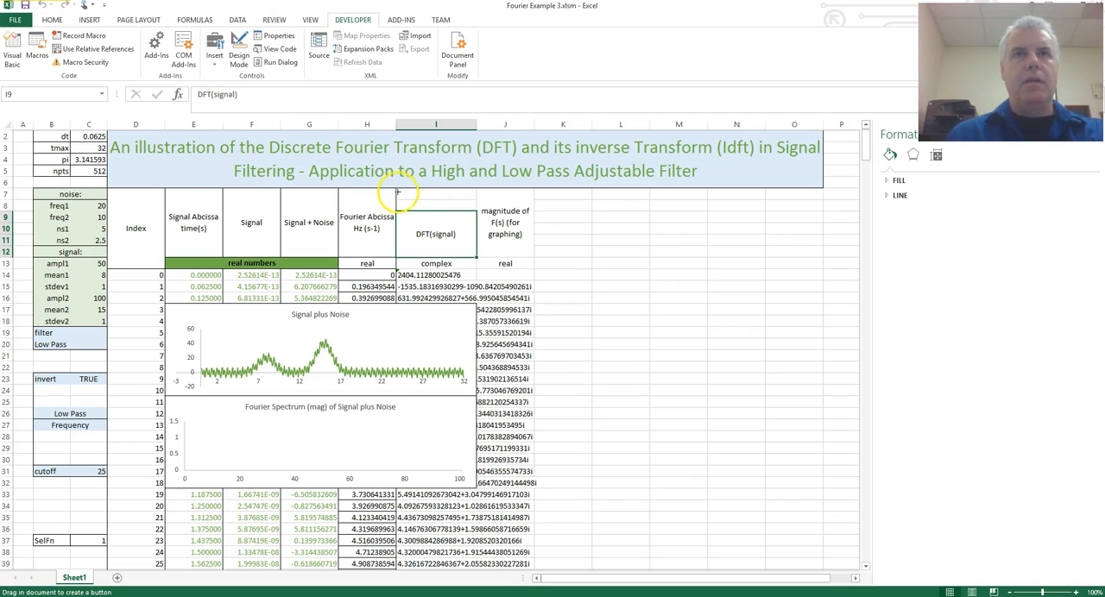
pyautogui.moveTo(397, 188); pyautogui.dragTo(476, 212)
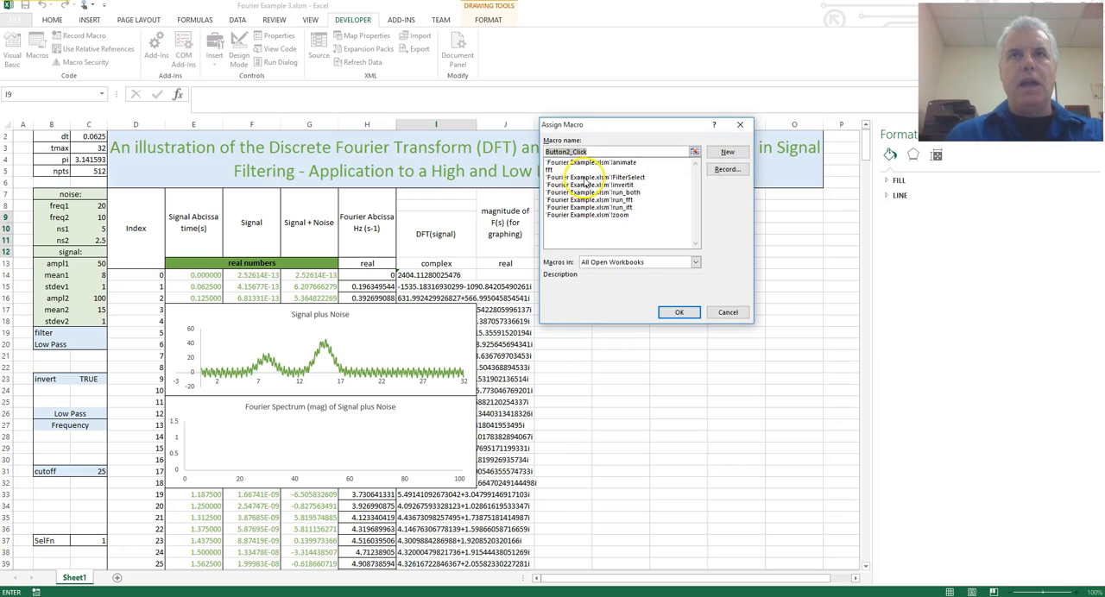
pyautogui.click(554, 170)
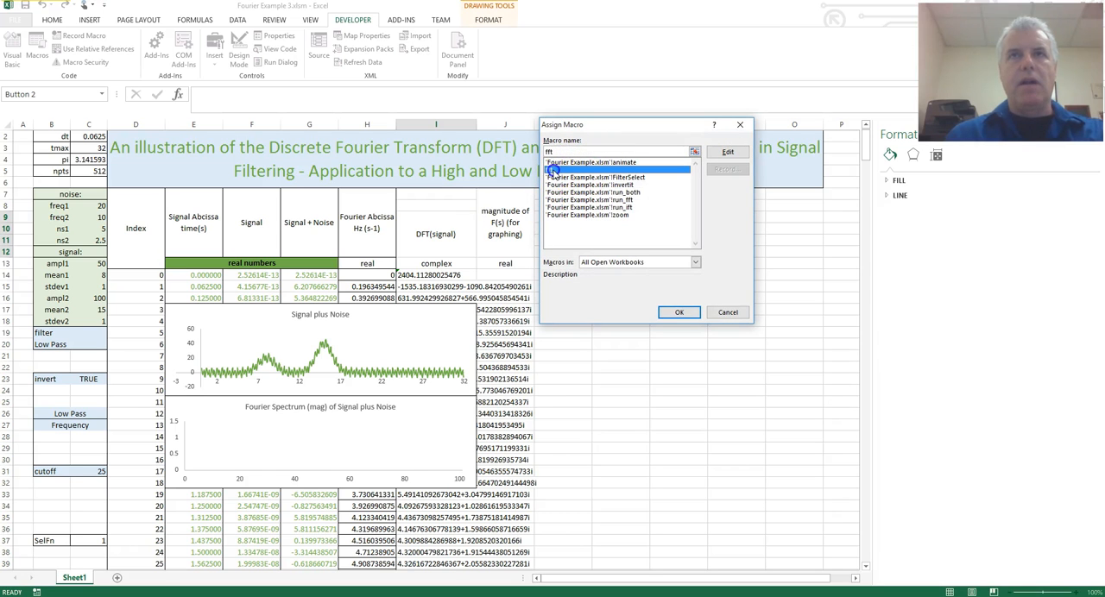
pyautogui.click(676, 313)
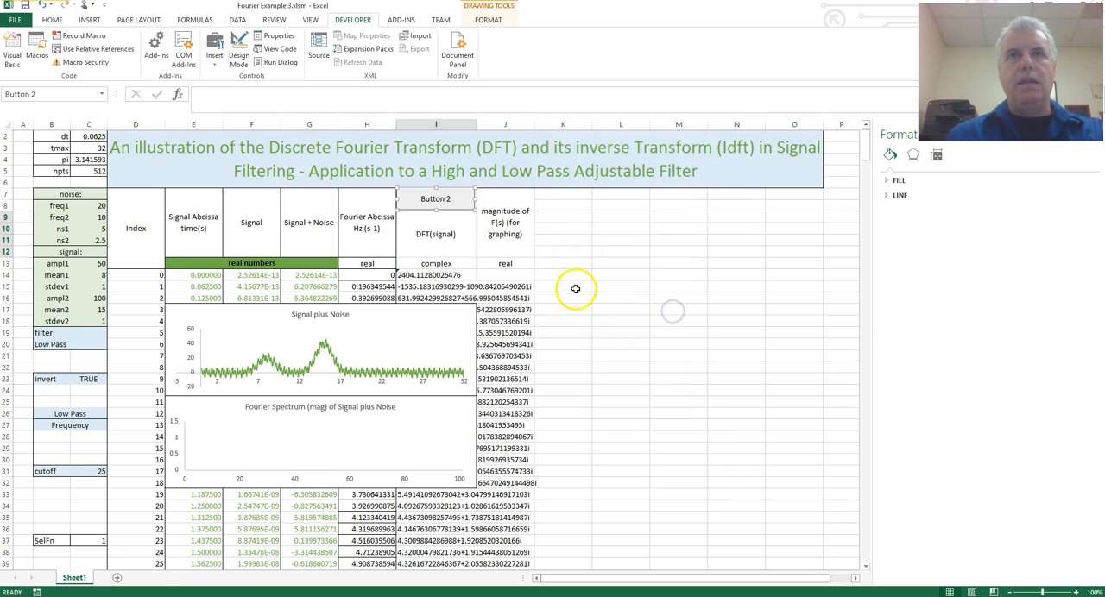
# Change the new button's caption to Run FFT and deselect it.
pyautogui.click(451, 200)
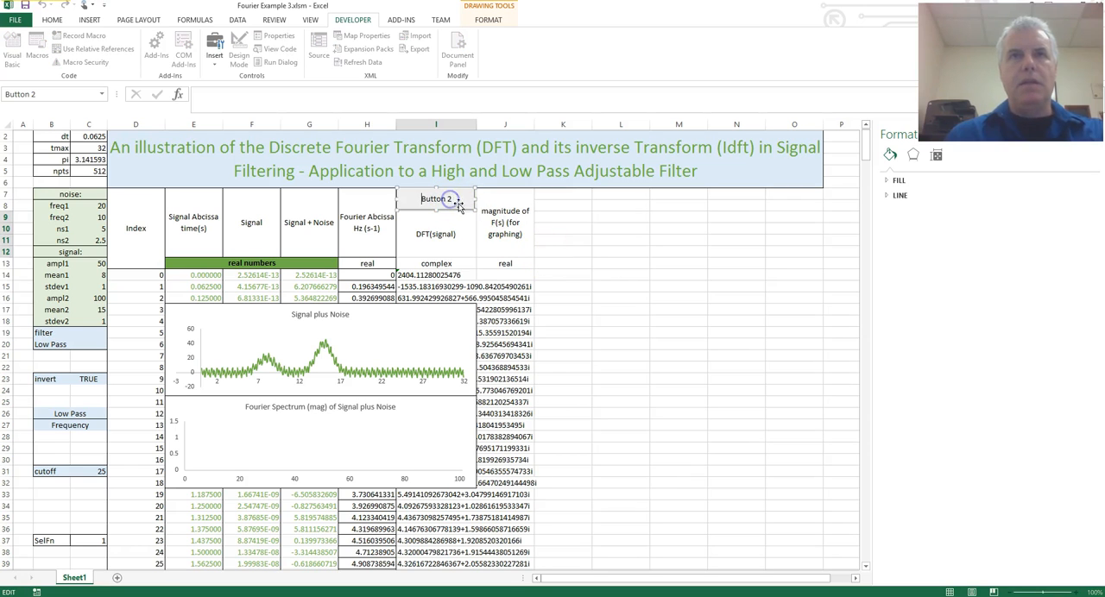
pyautogui.press('Delete')
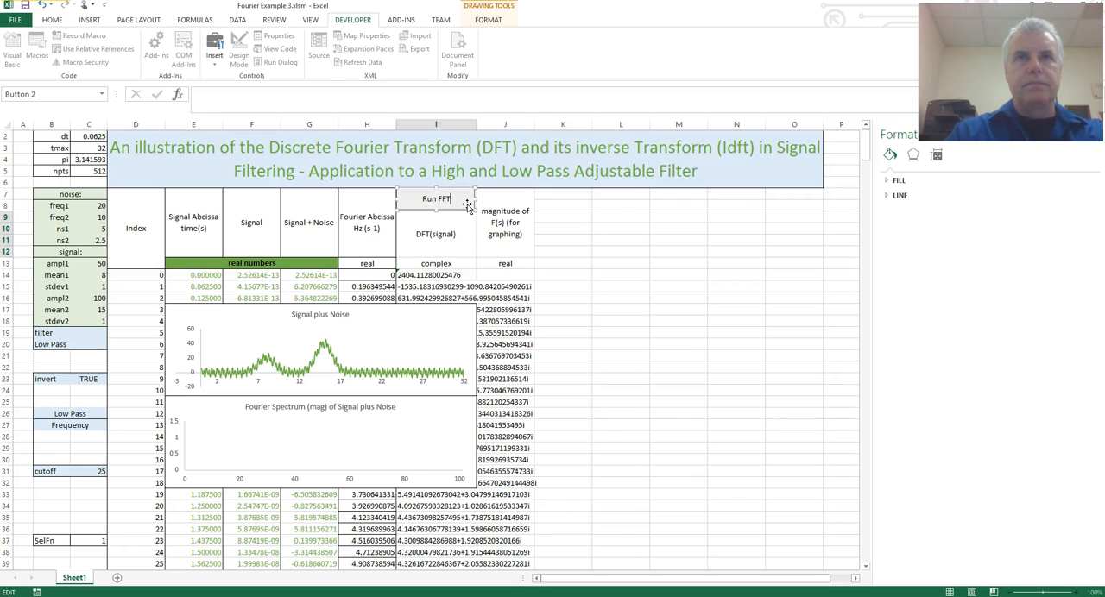
pyautogui.click(563, 203)
pyautogui.click(563, 264)
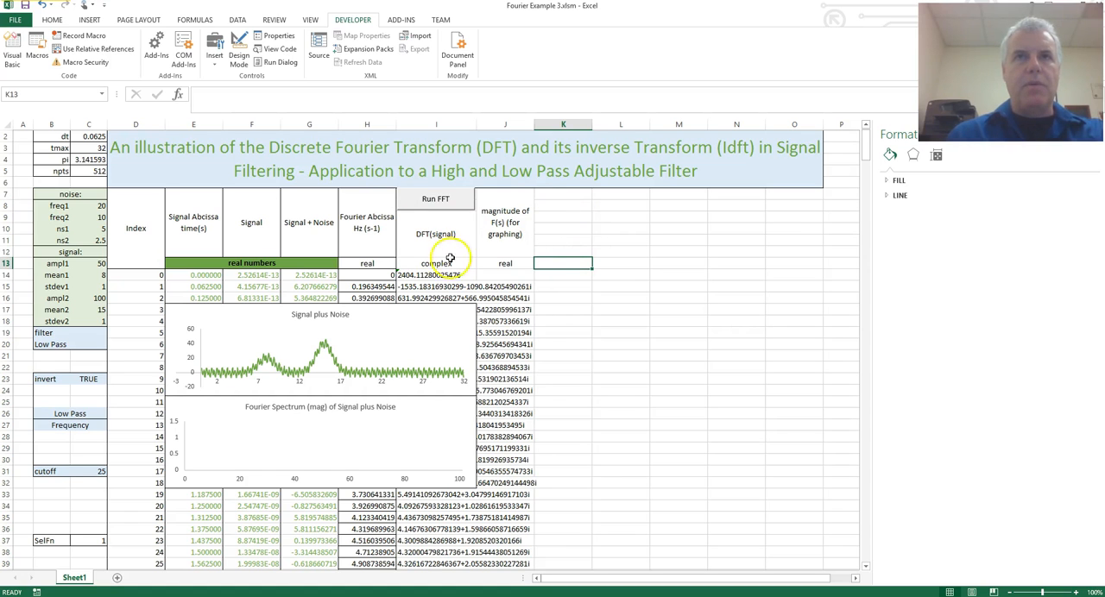
# Run the transform with the Run FFT button and allow it to overwrite the existing data in I14:I525.
pyautogui.click(442, 202)
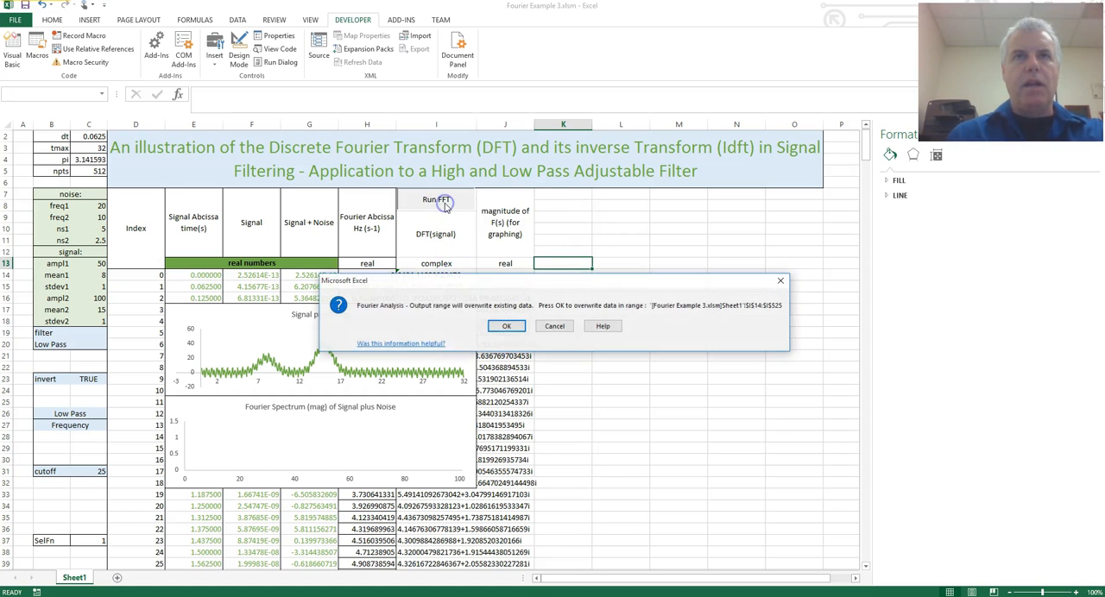
pyautogui.moveTo(444, 282); pyautogui.dragTo(372, 215)
pyautogui.click(434, 259)
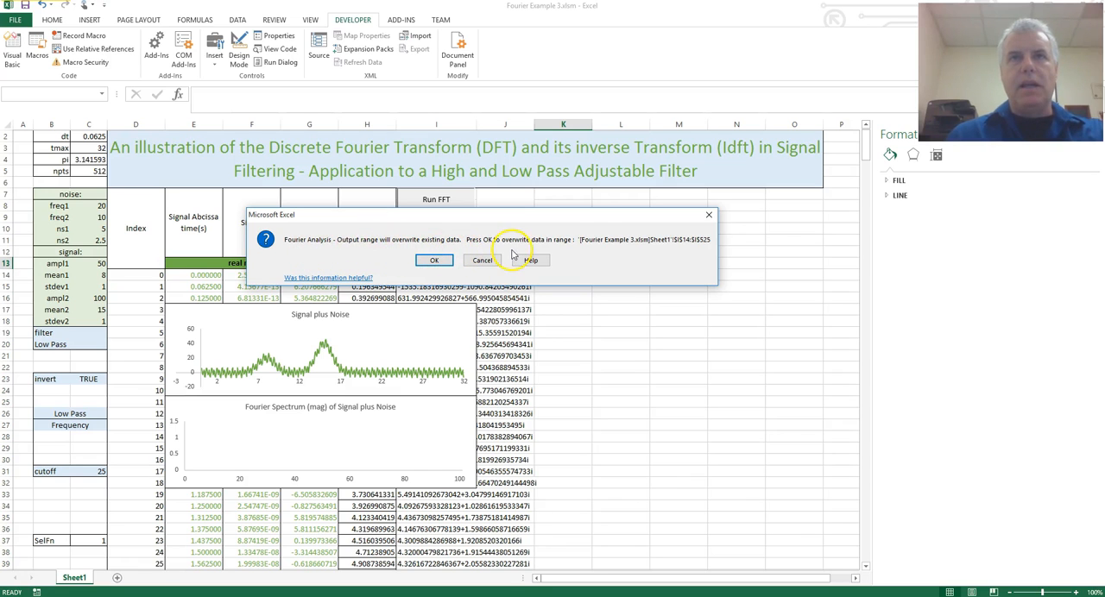
pyautogui.click(435, 260)
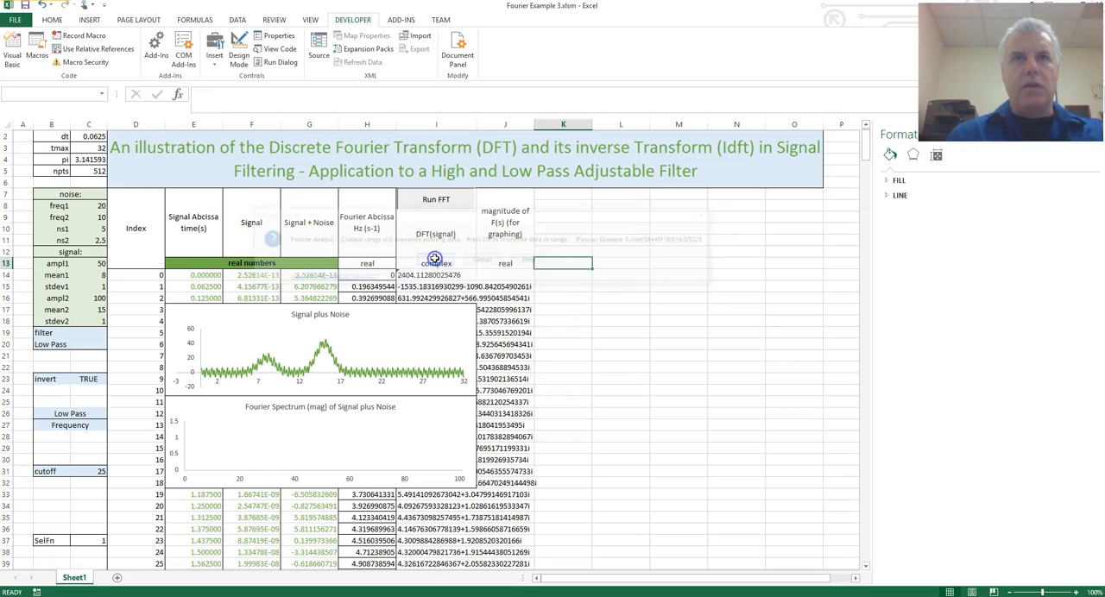
# Enter the formula =IMABS(I14) in J14 to compute the magnitude of the first DFT(signal) value.
pyautogui.click(517, 274)
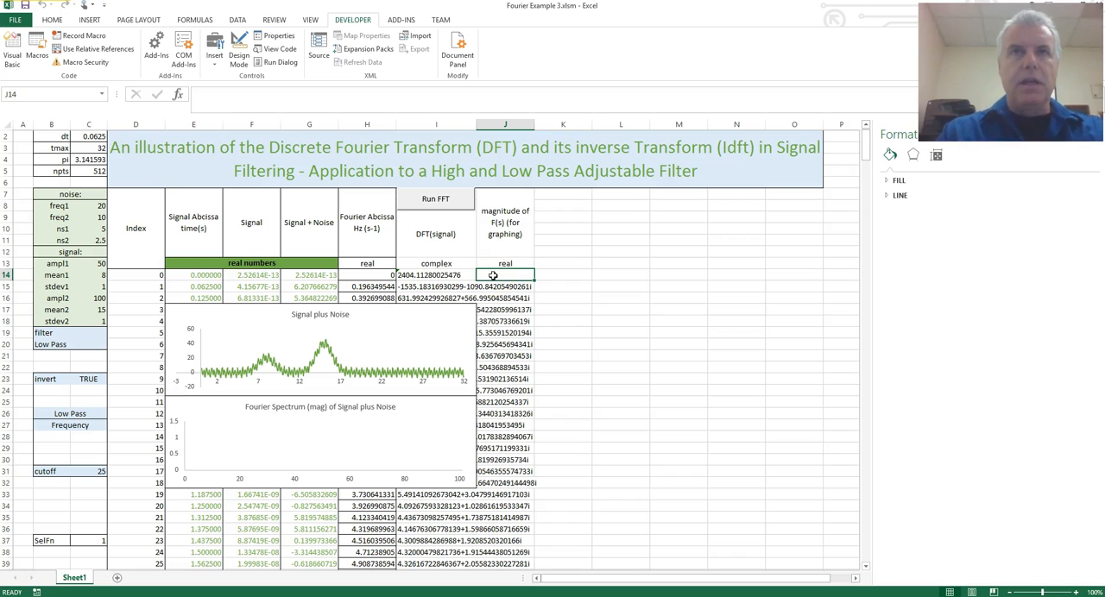
pyautogui.write('=')
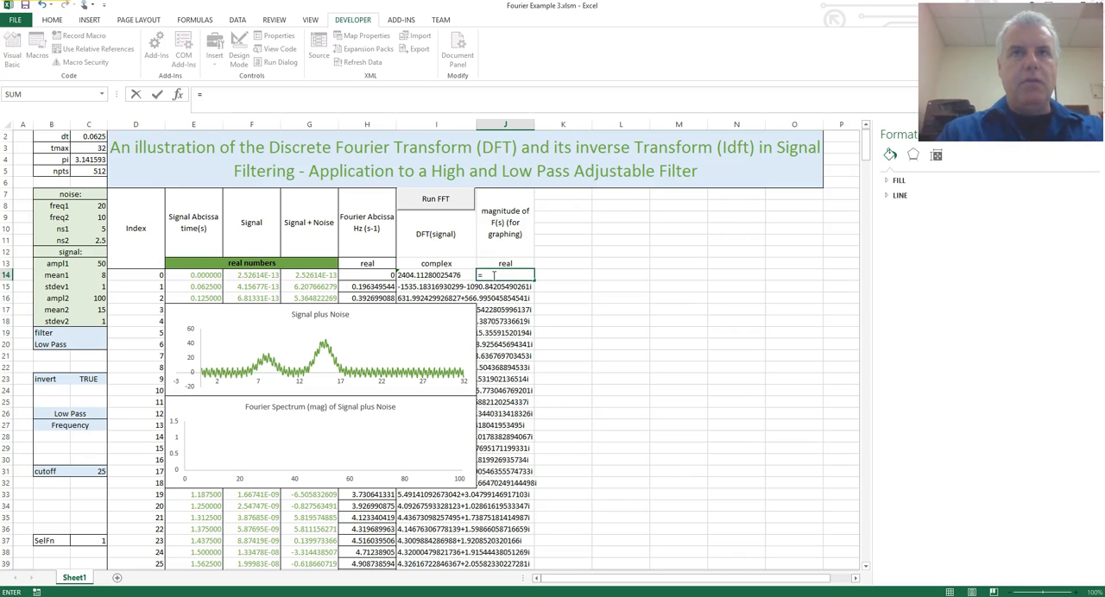
pyautogui.write('imabs')
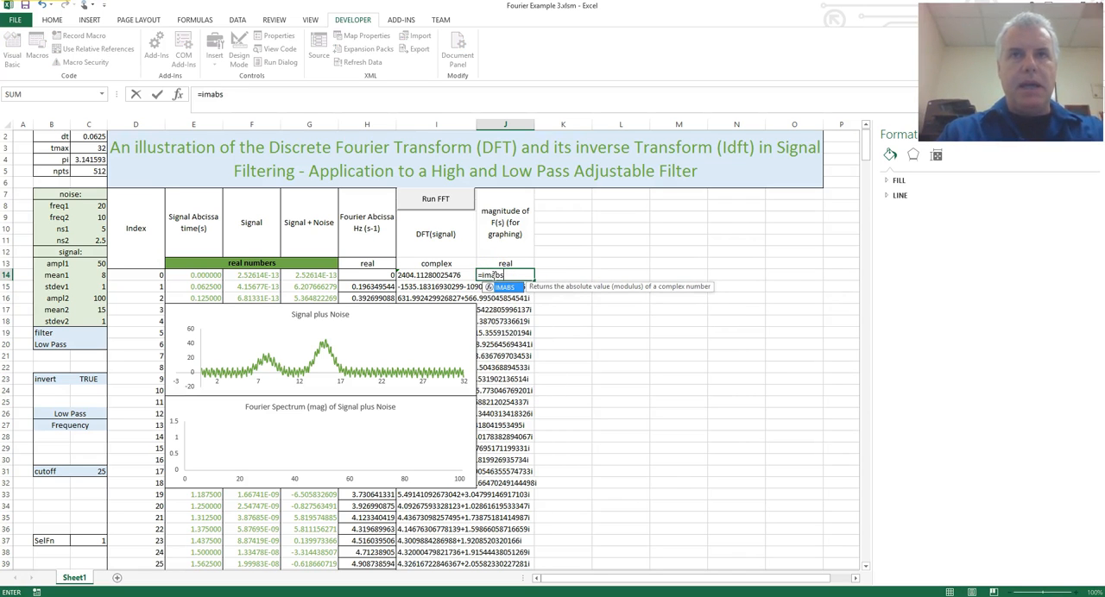
pyautogui.write('(')
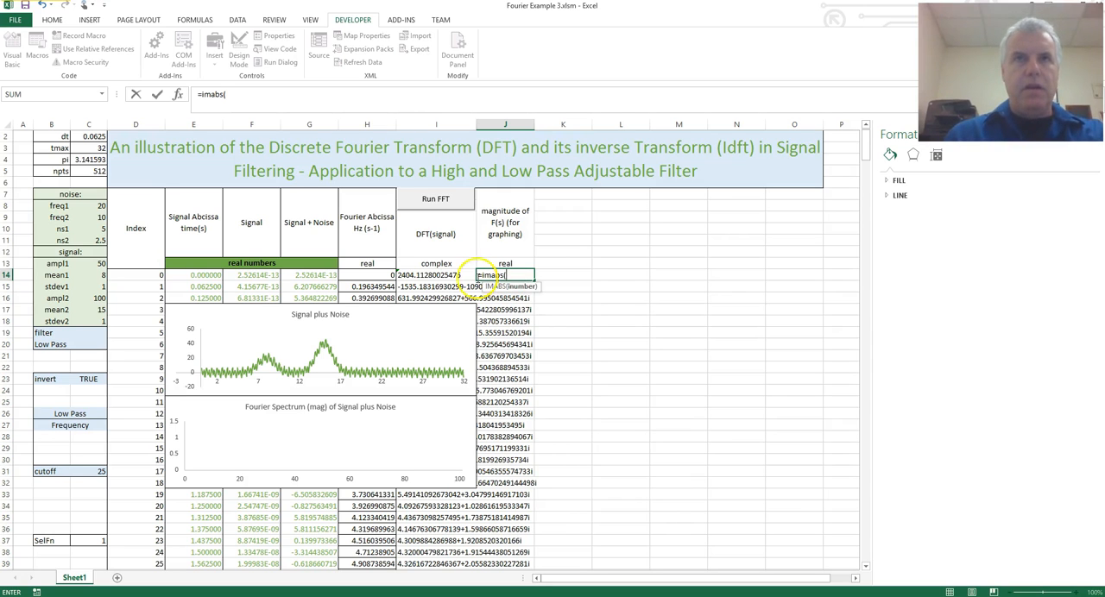
pyautogui.click(452, 275)
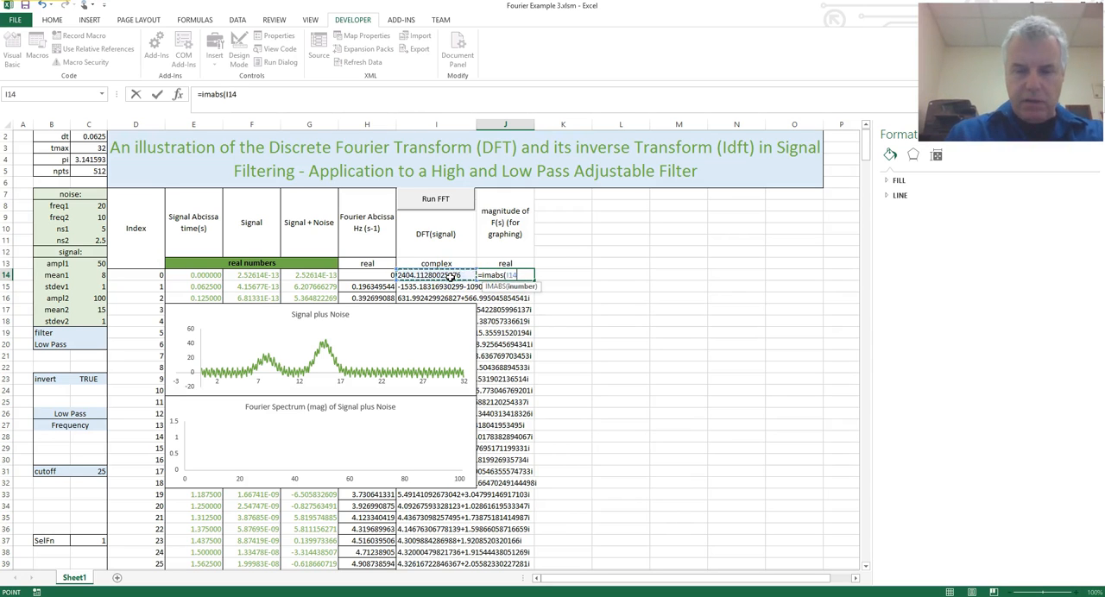
pyautogui.press('Return')
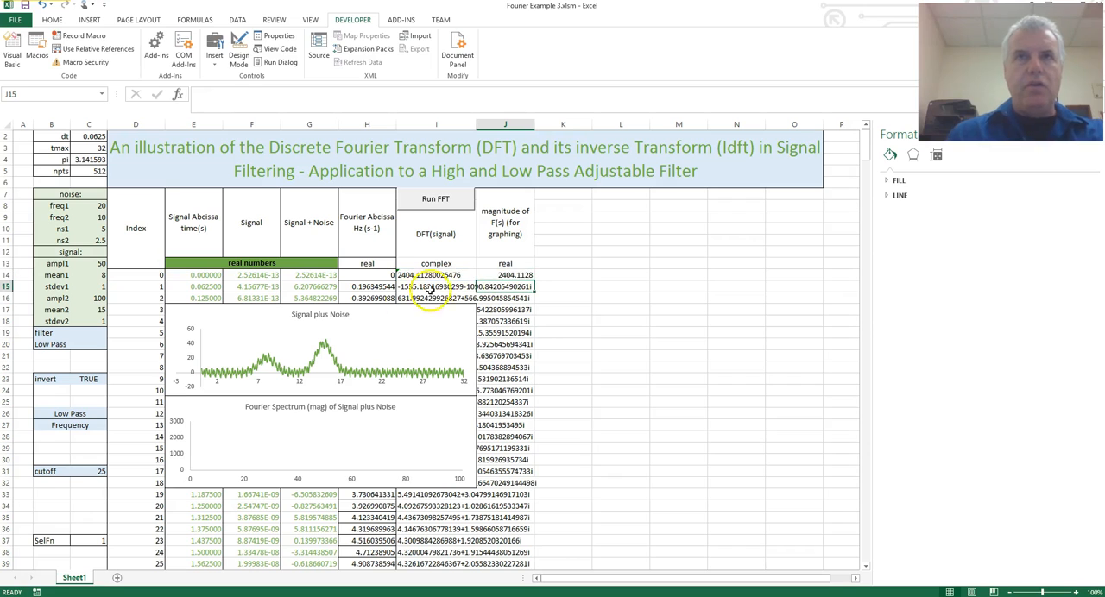
# Fill the J14 magnitude formula down the whole column to row 525 and deselect the range.
pyautogui.click(508, 264)
pyautogui.click(522, 276)
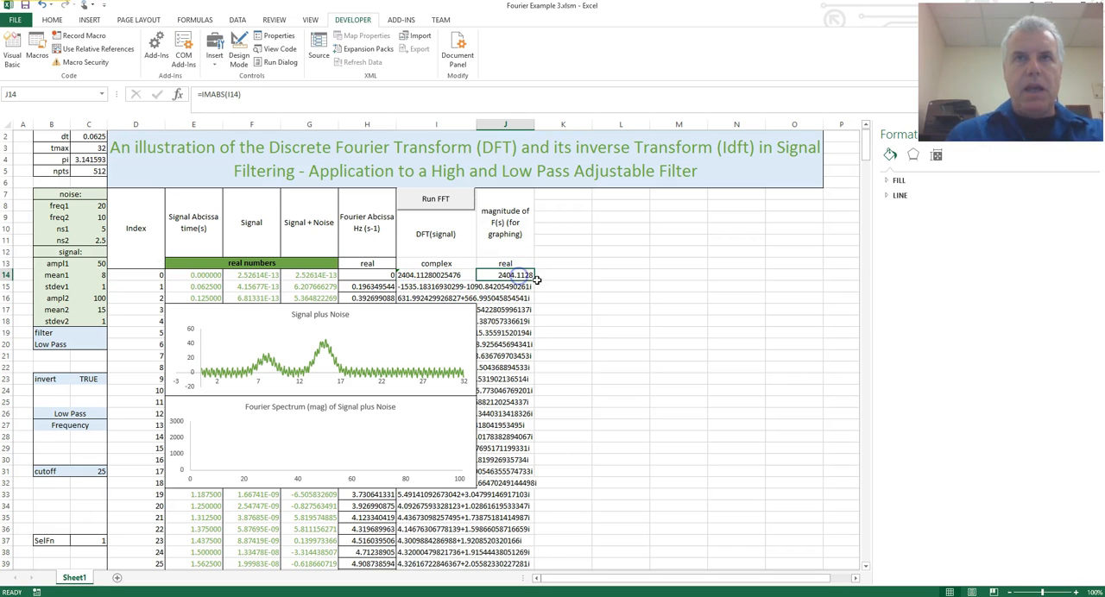
pyautogui.doubleClick(534, 279)
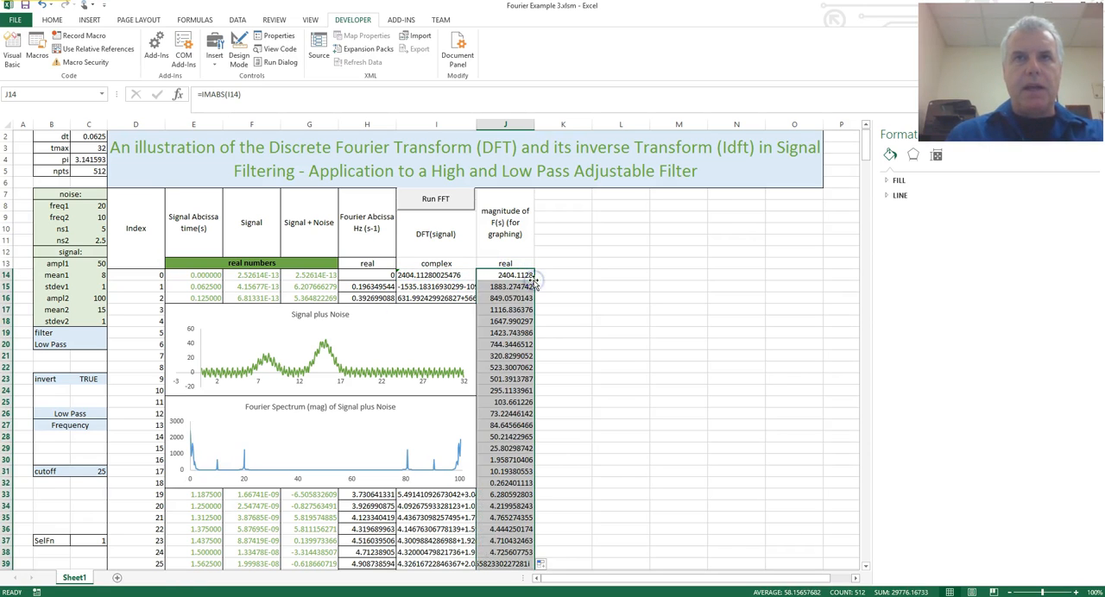
pyautogui.click(561, 321)
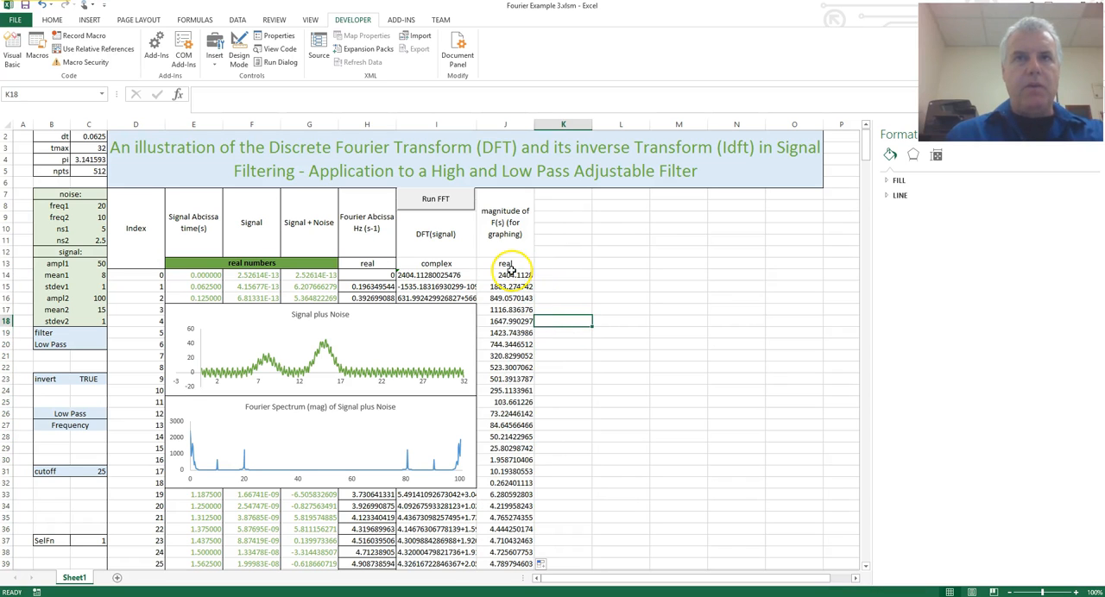
# Examine the Fourier spectrum chart's source ranges and peaks along with the complex DFT and magnitude cells that feed it.
pyautogui.click(407, 471)
pyautogui.click(407, 471)
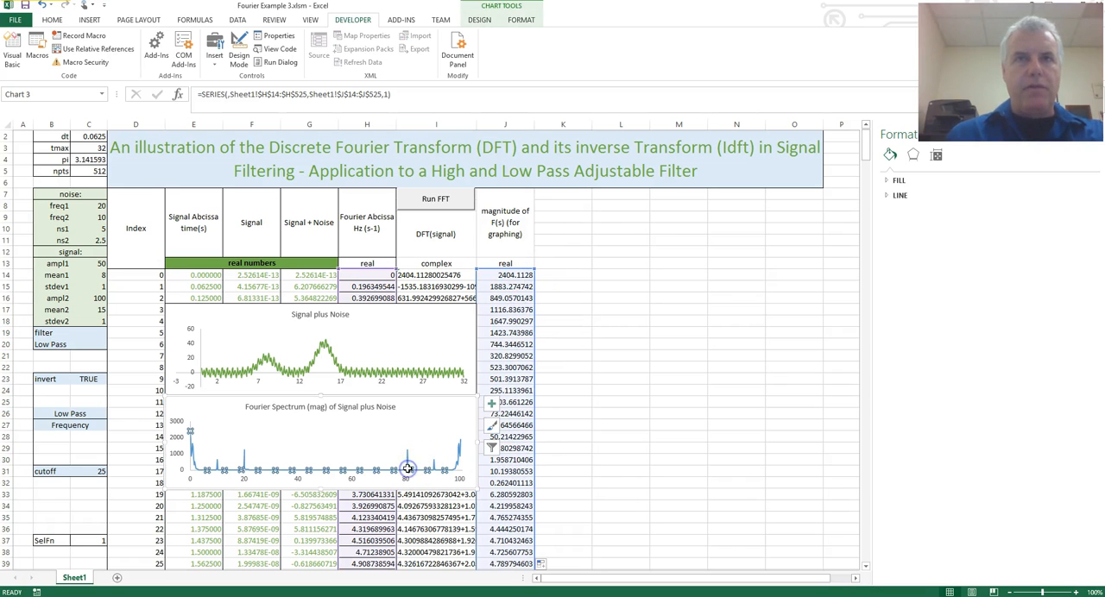
pyautogui.click(566, 490)
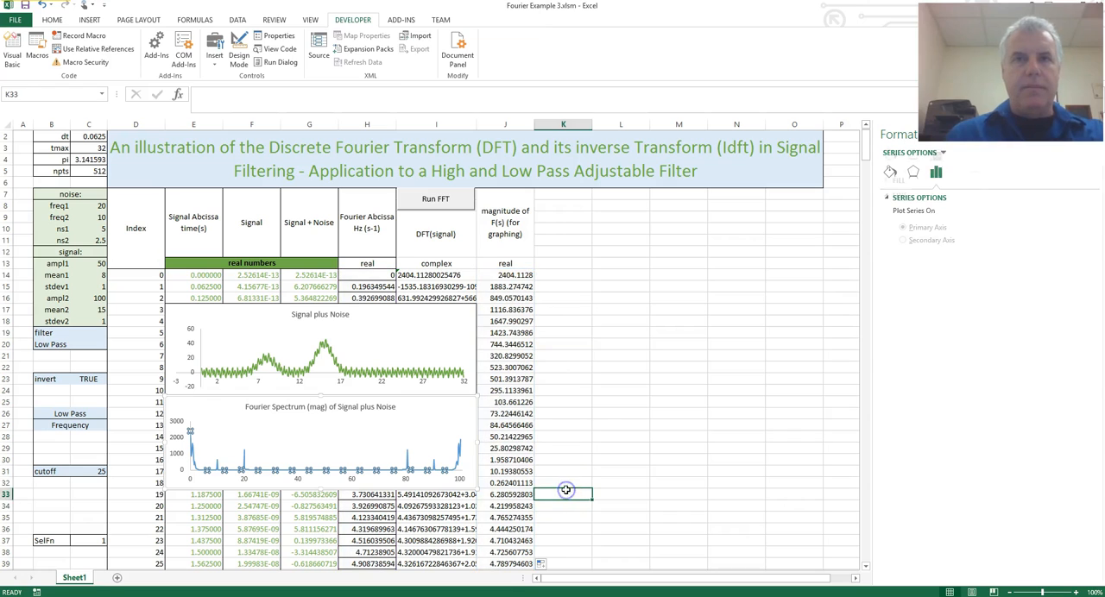
pyautogui.click(438, 507)
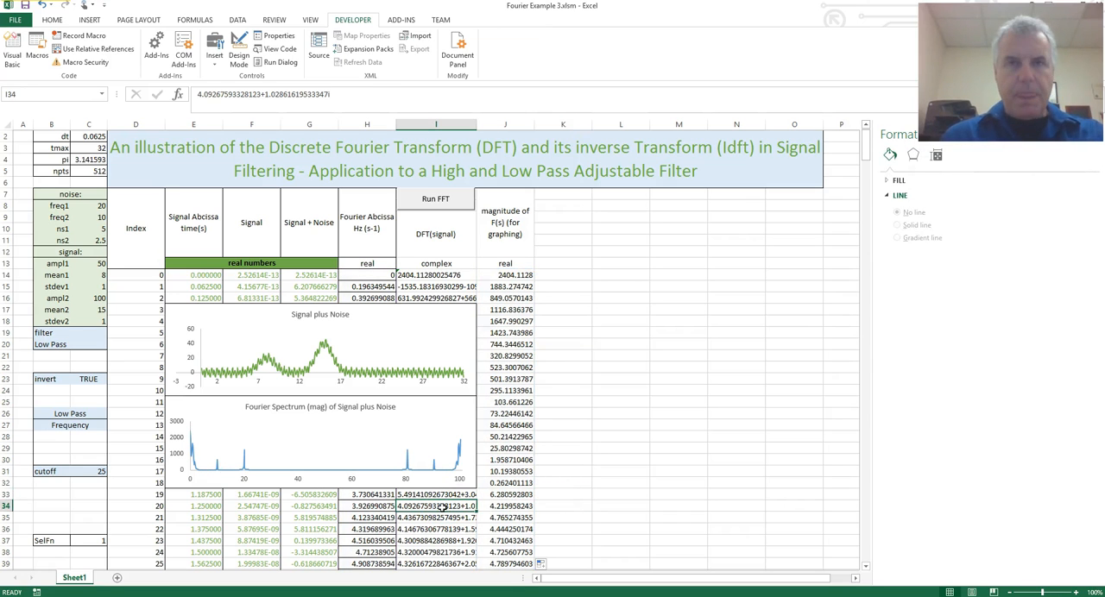
pyautogui.click(513, 481)
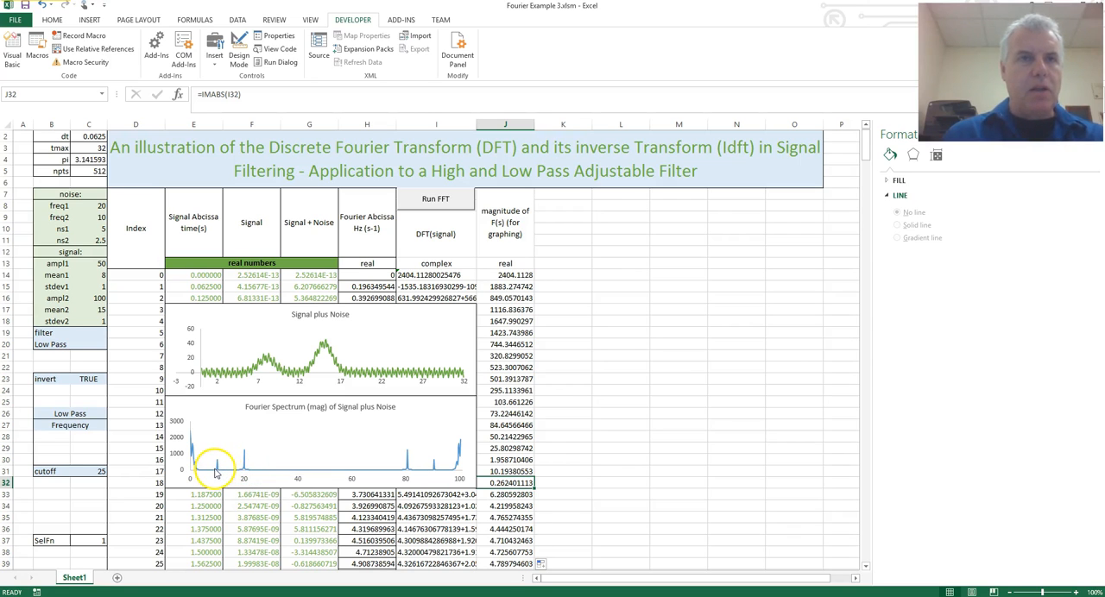
pyautogui.moveTo(219, 471)
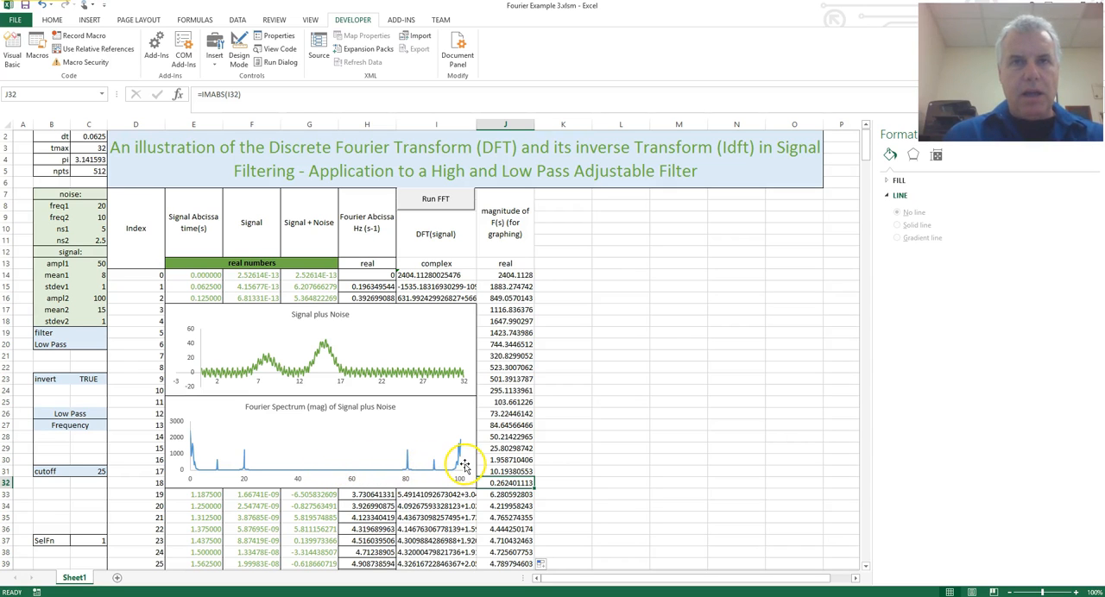
pyautogui.moveTo(323, 474)
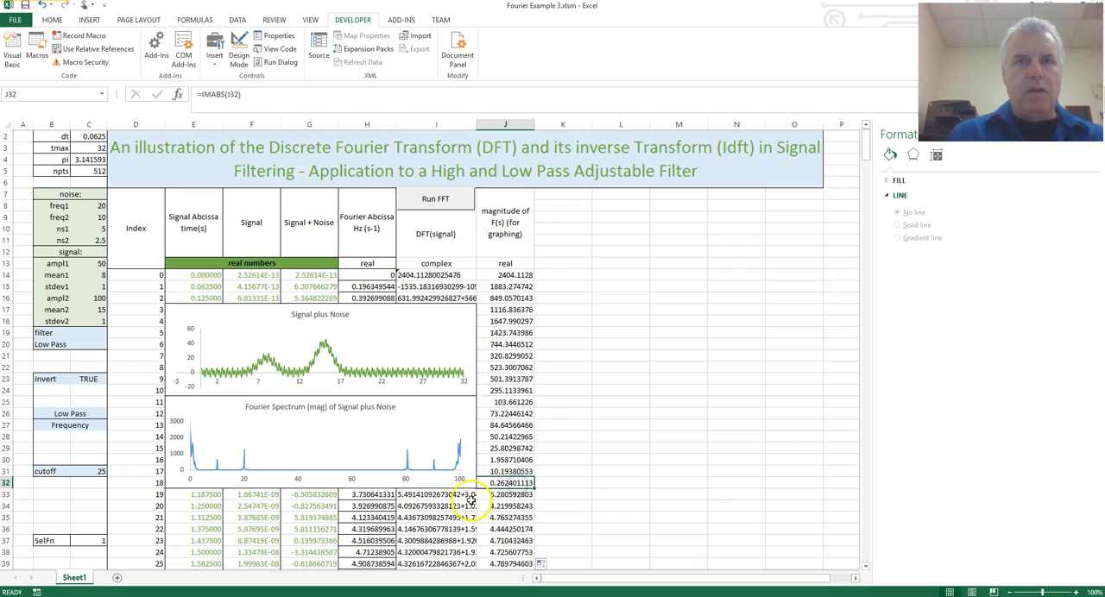
pyautogui.click(453, 496)
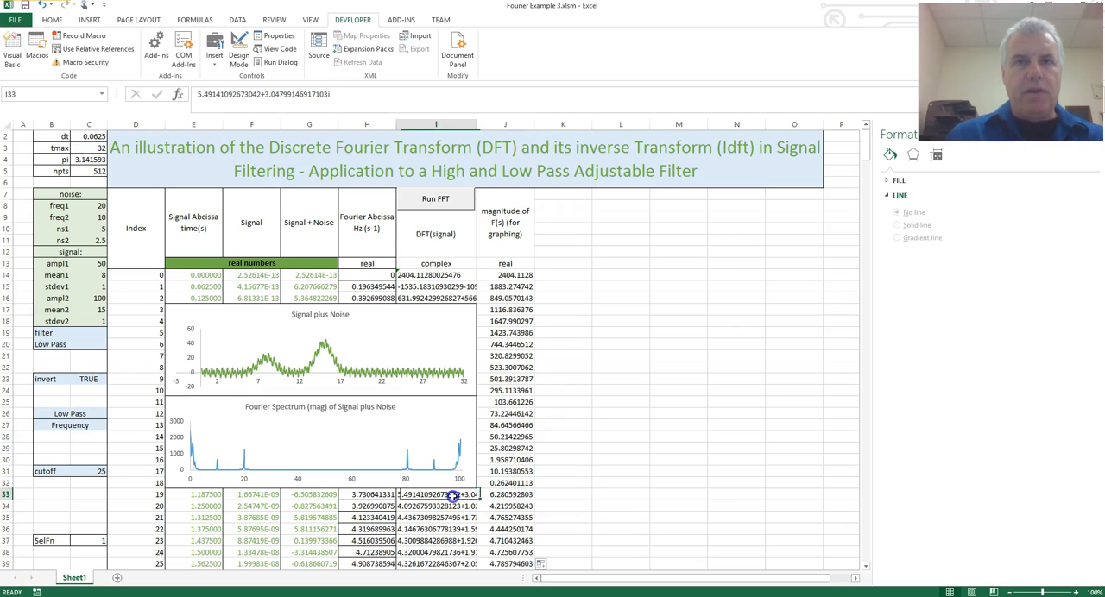
# Select the Fourier abscissa, DFT(signal) and magnitude data from H14 through J525.
pyautogui.click(370, 275)
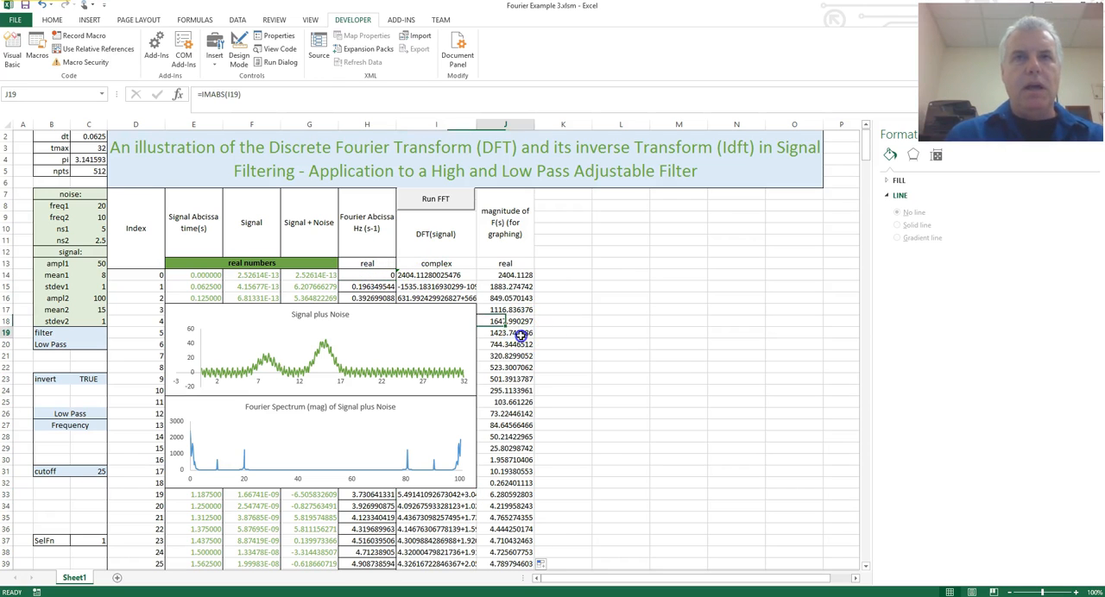
pyautogui.moveTo(369, 274); pyautogui.dragTo(509, 294)
pyautogui.hotkey('ctrl', 'shift', 'Down')
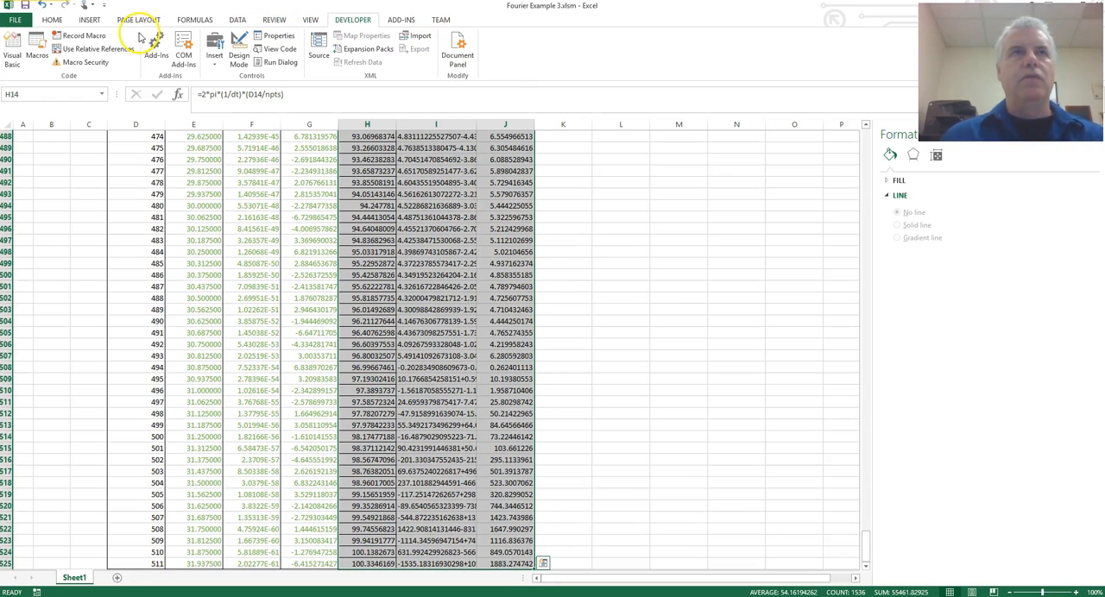
pyautogui.click(51, 21)
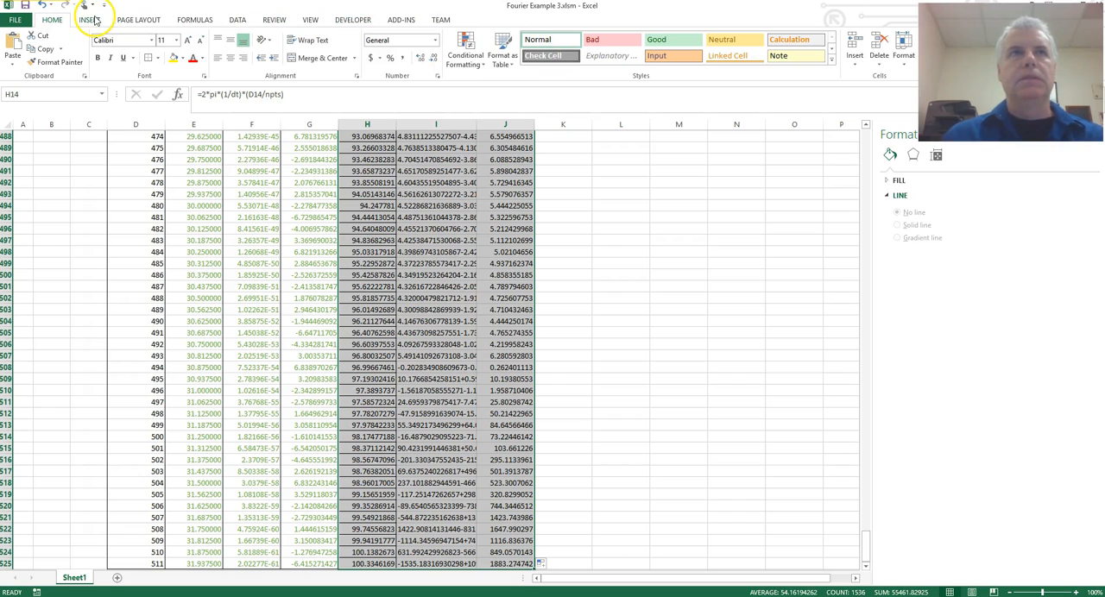
pyautogui.click(125, 21)
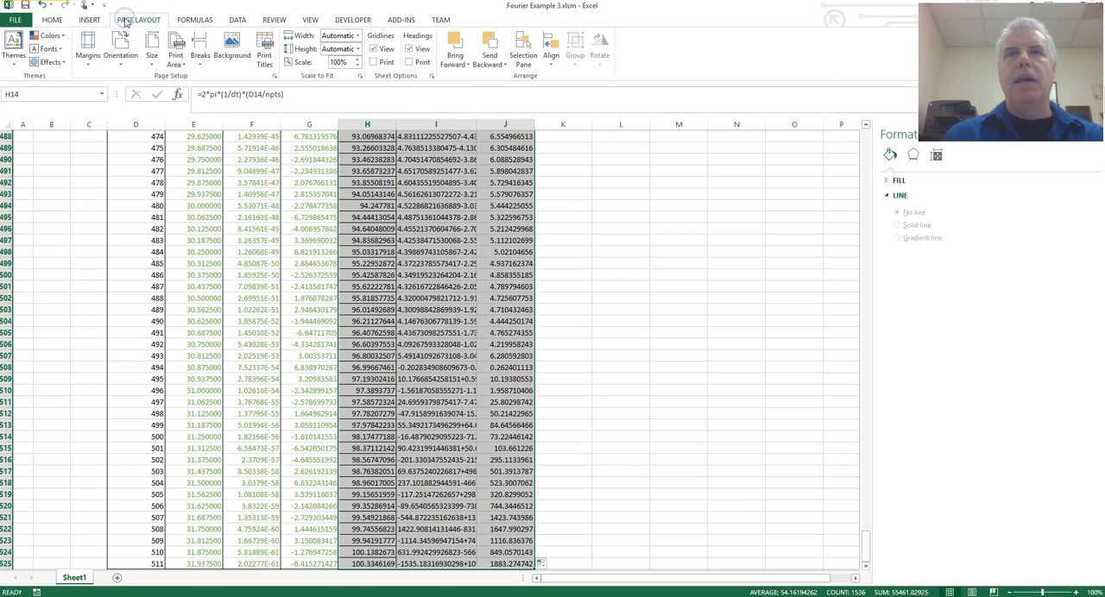
pyautogui.click(96, 21)
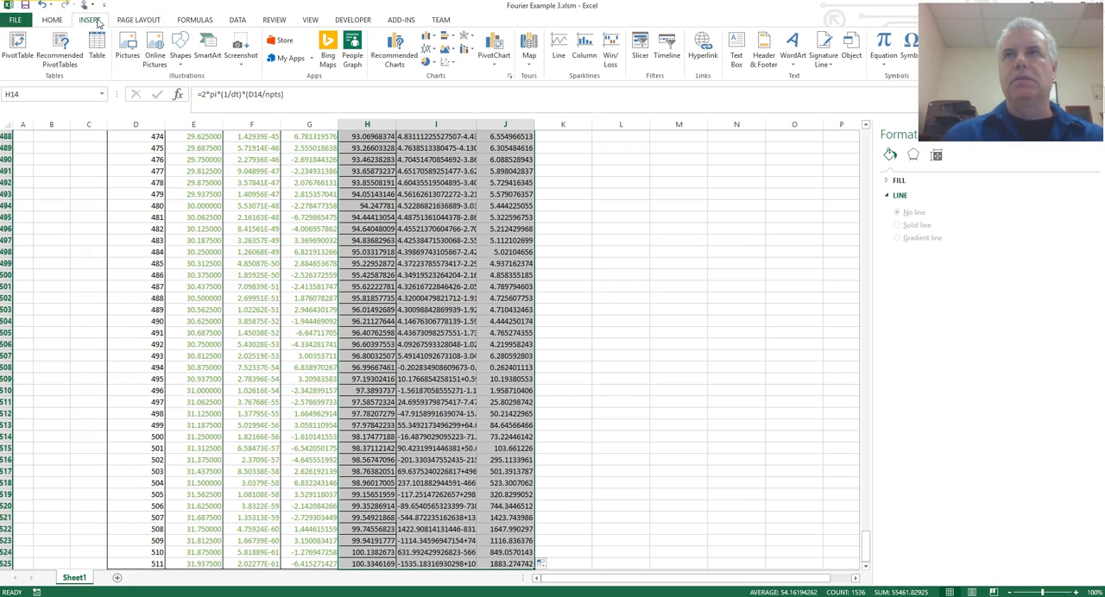
pyautogui.click(195, 19)
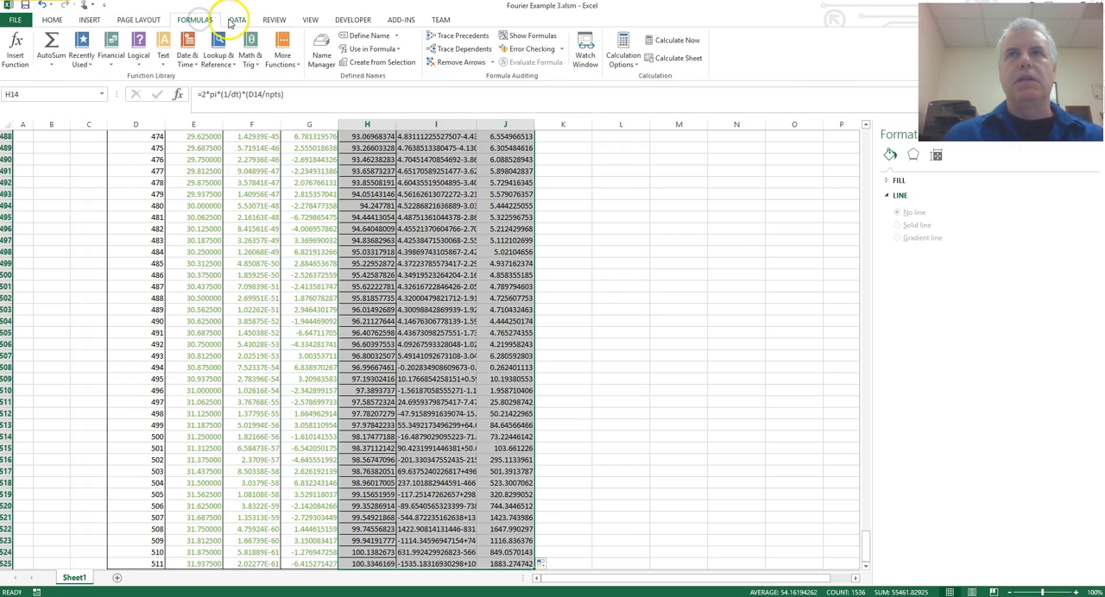
pyautogui.click(235, 20)
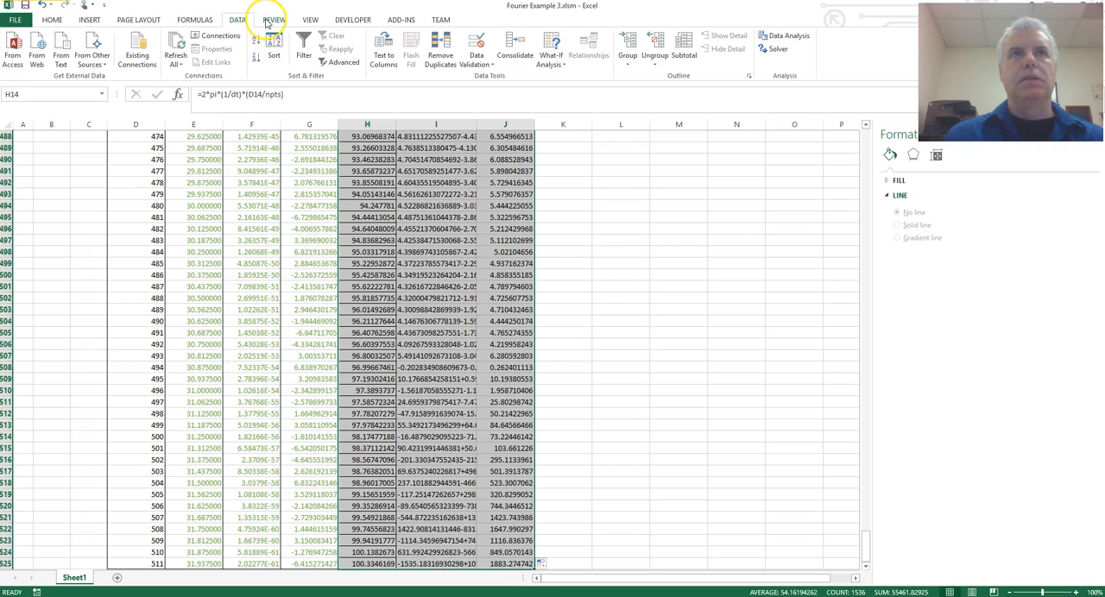
pyautogui.click(310, 20)
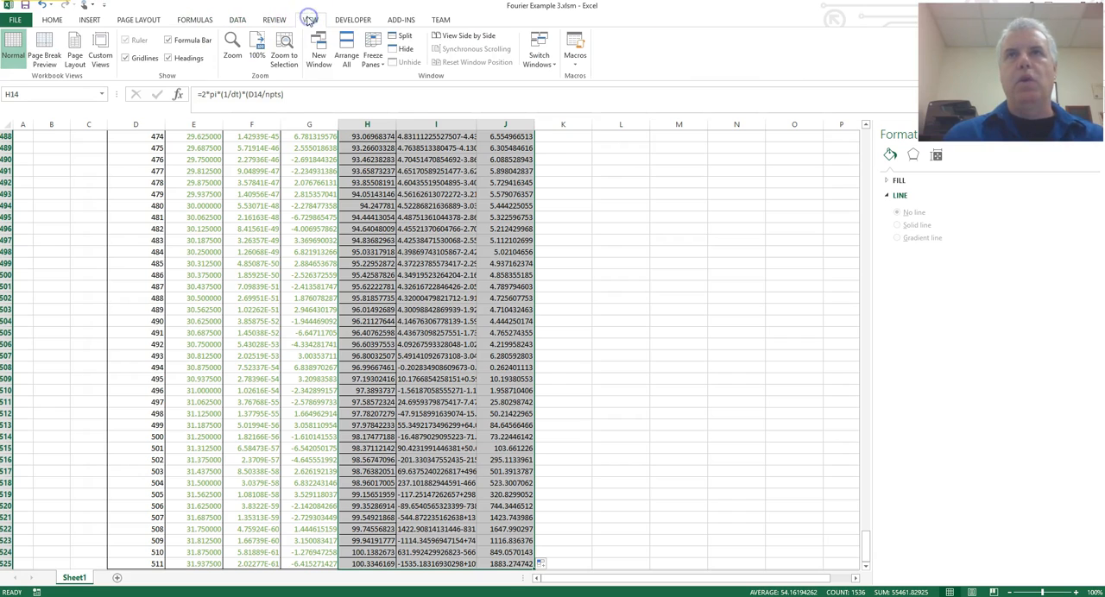
pyautogui.click(354, 20)
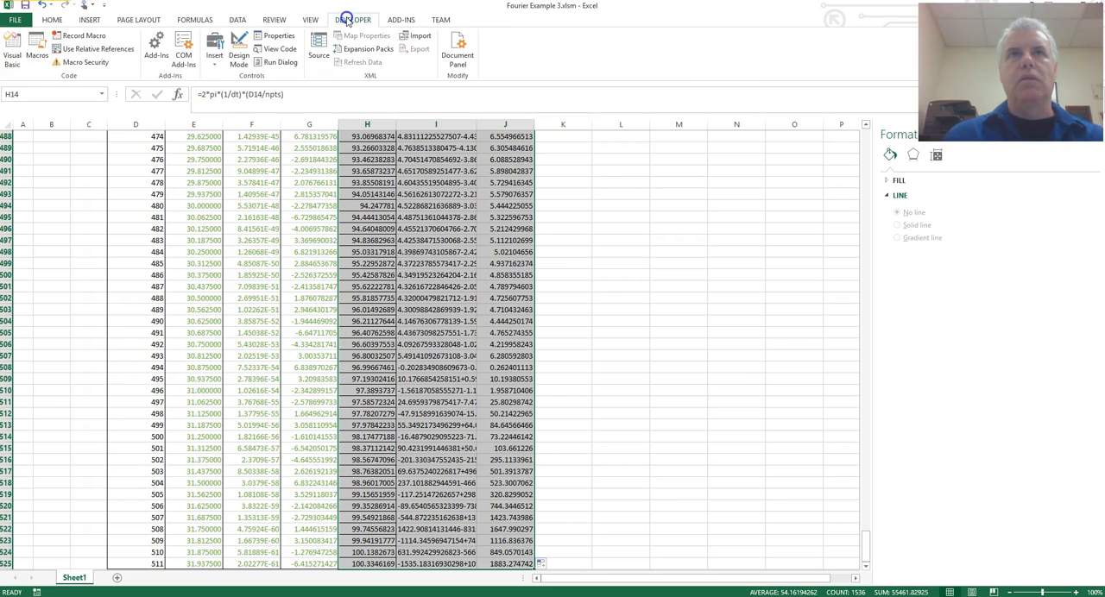
pyautogui.click(404, 21)
pyautogui.click(439, 20)
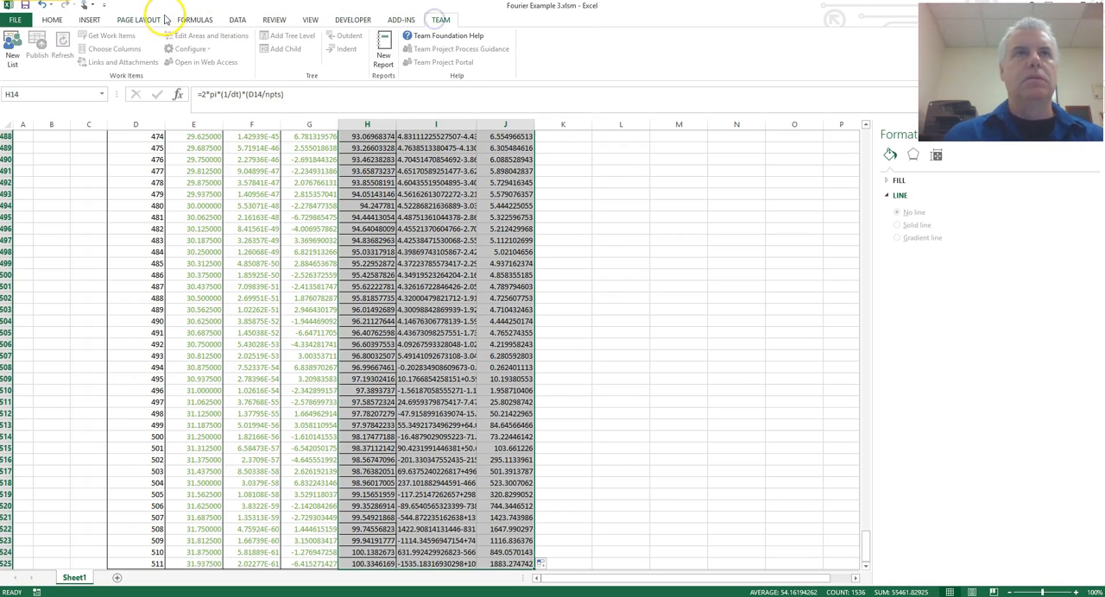
pyautogui.click(89, 20)
pyautogui.click(53, 20)
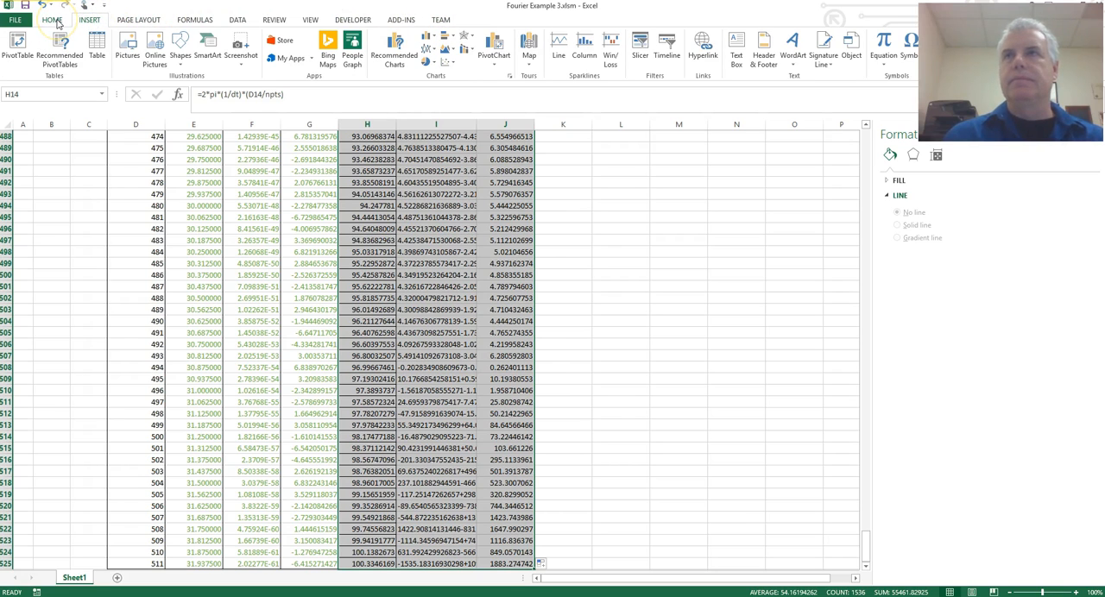
# Clear the formats of the selected range H14:J525 and deselect it.
pyautogui.click(55, 22)
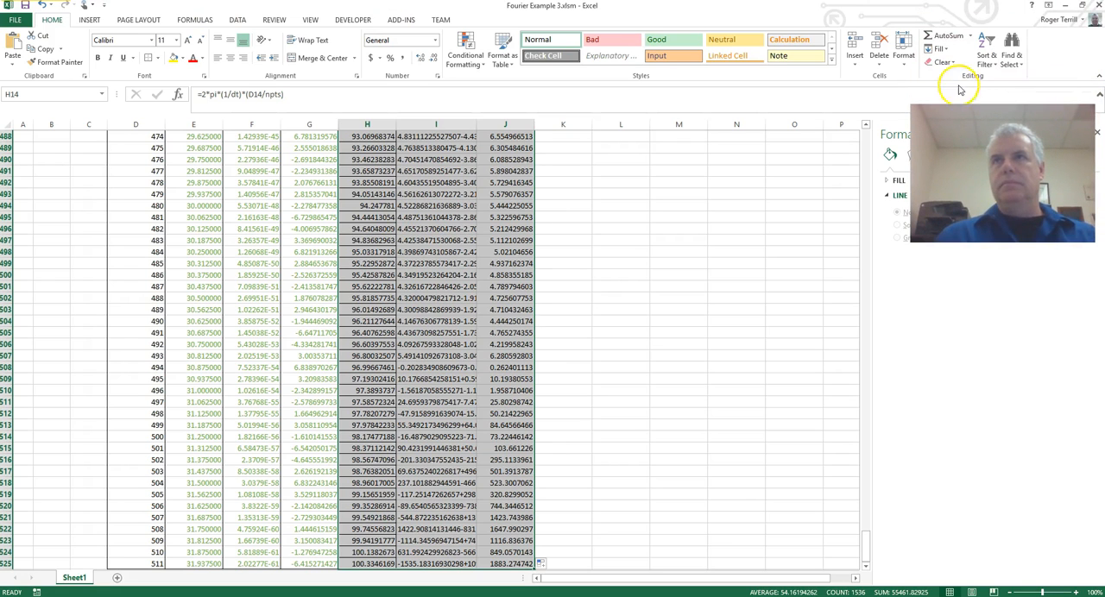
pyautogui.click(953, 62)
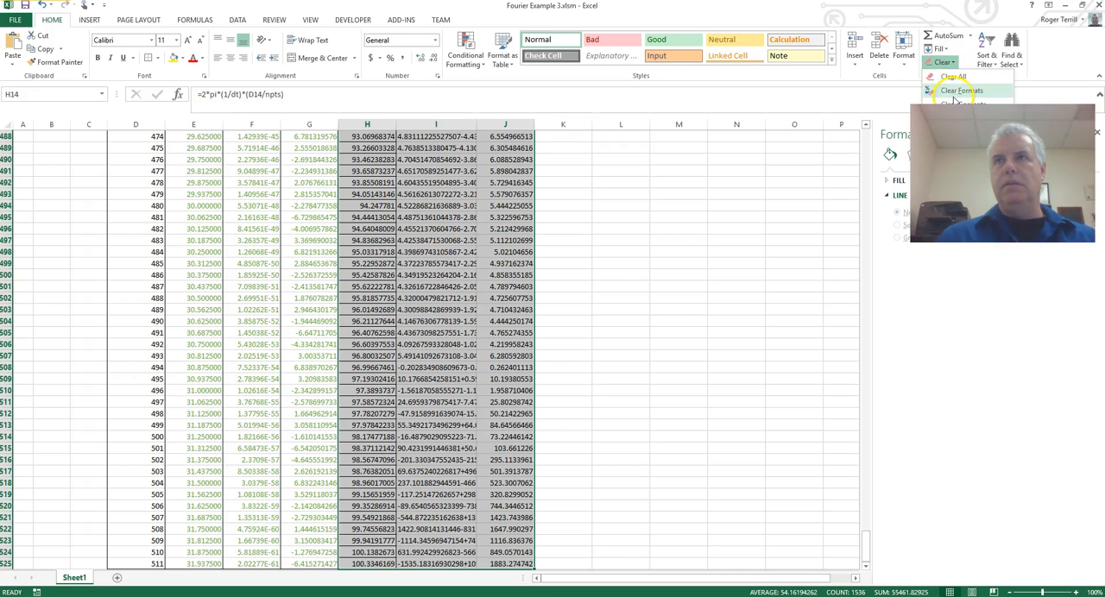
pyautogui.click(953, 95)
pyautogui.click(669, 356)
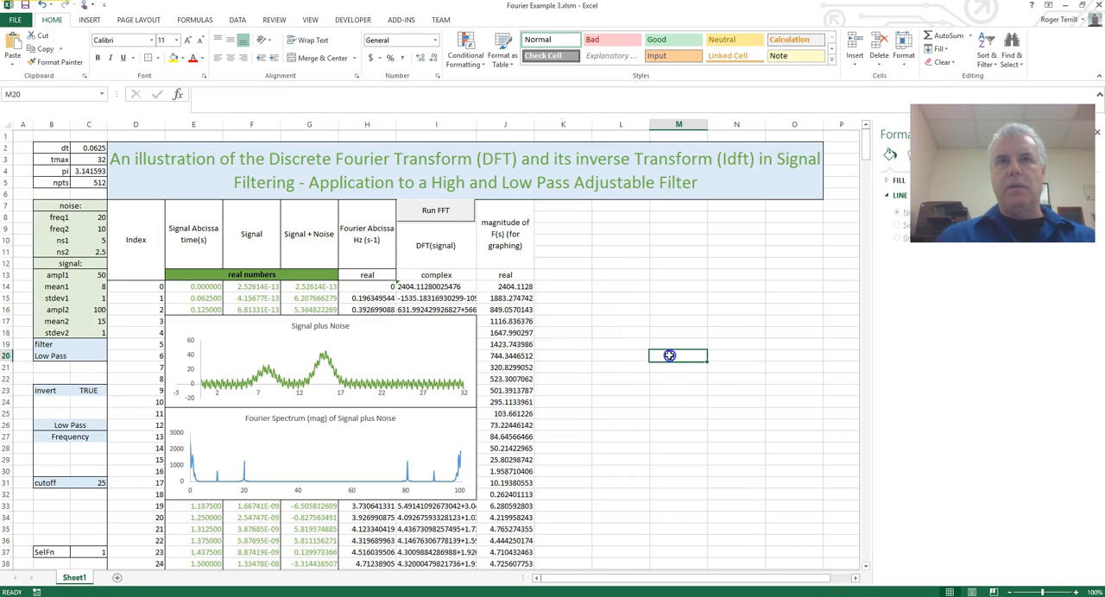
# Apply an outline border around the Fourier abscissa data in H14:H525.
pyautogui.click(366, 287)
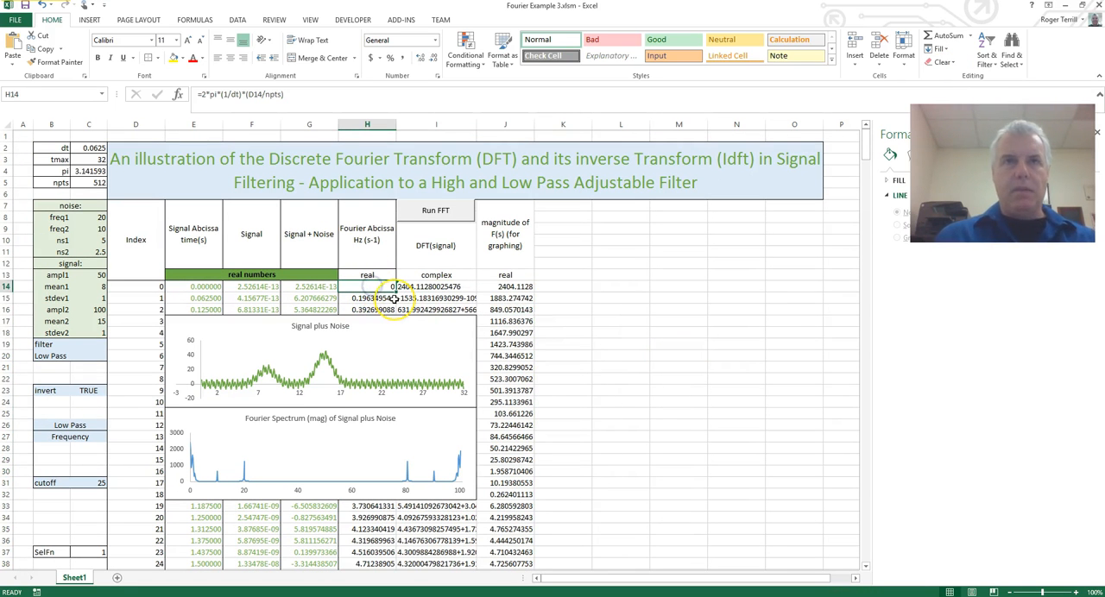
pyautogui.hotkey('ctrl', 'shift', 'Down')
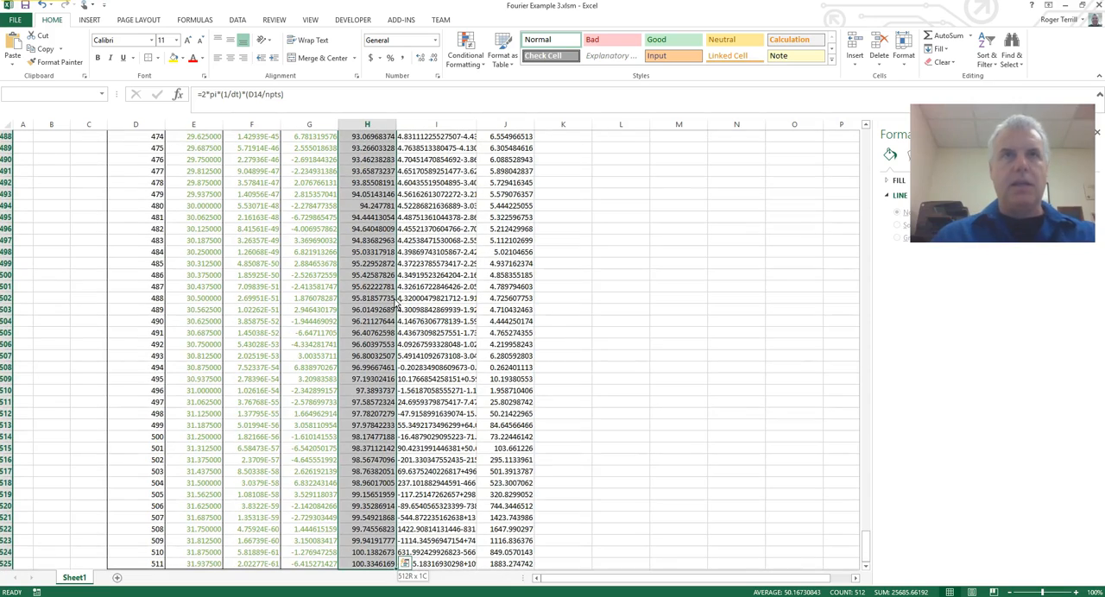
pyautogui.scroll(20, 644, 322)
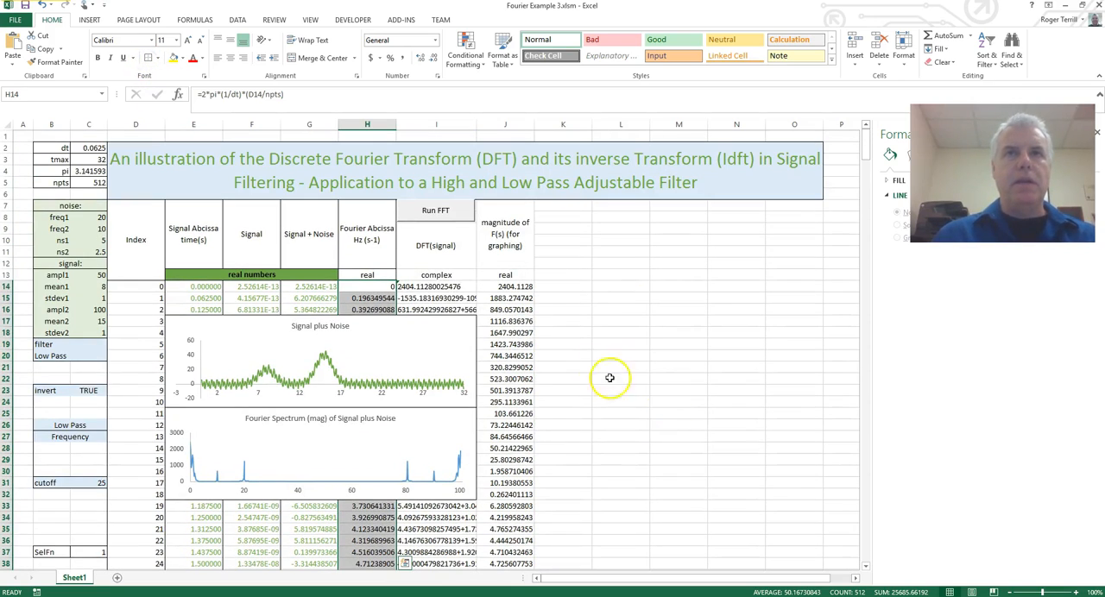
# Apply outline borders to the DFT(signal) header, the "complex" label below it, and the data in I14:I525.
pyautogui.click(436, 249)
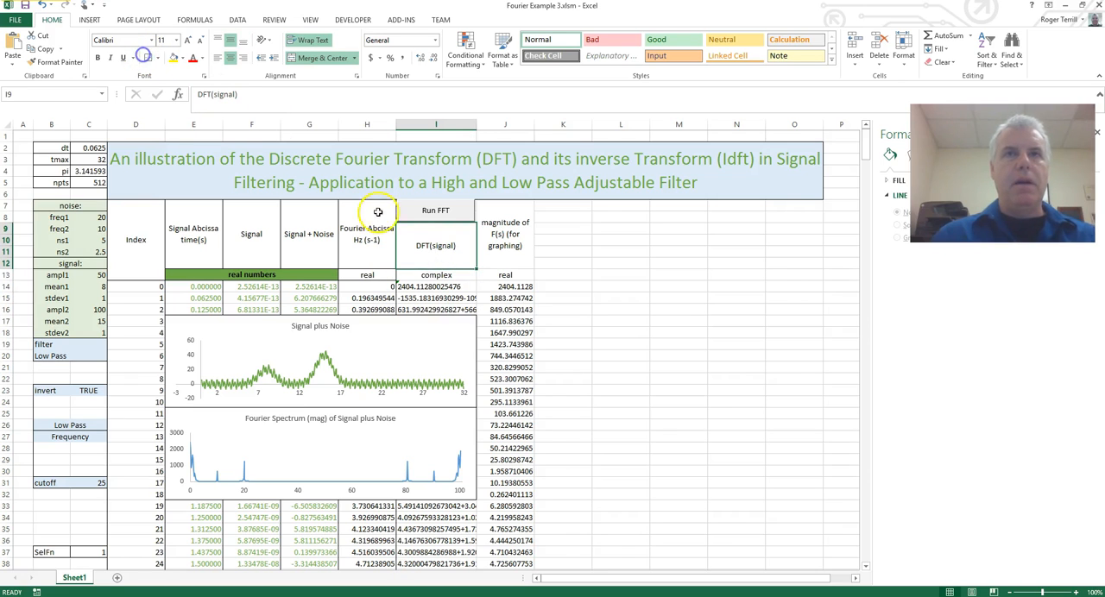
pyautogui.click(436, 276)
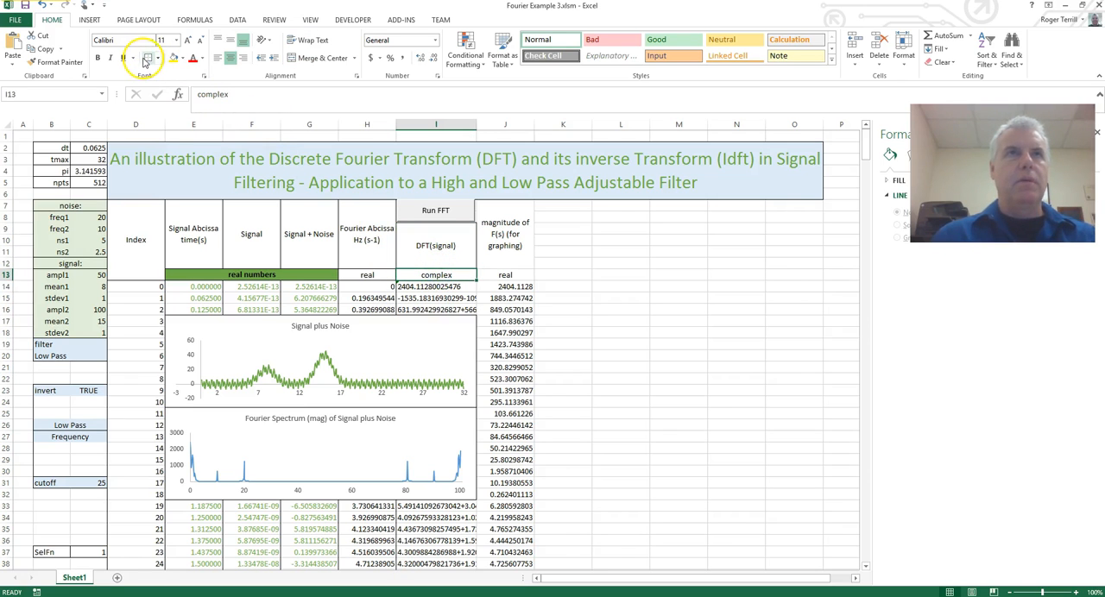
pyautogui.click(451, 286)
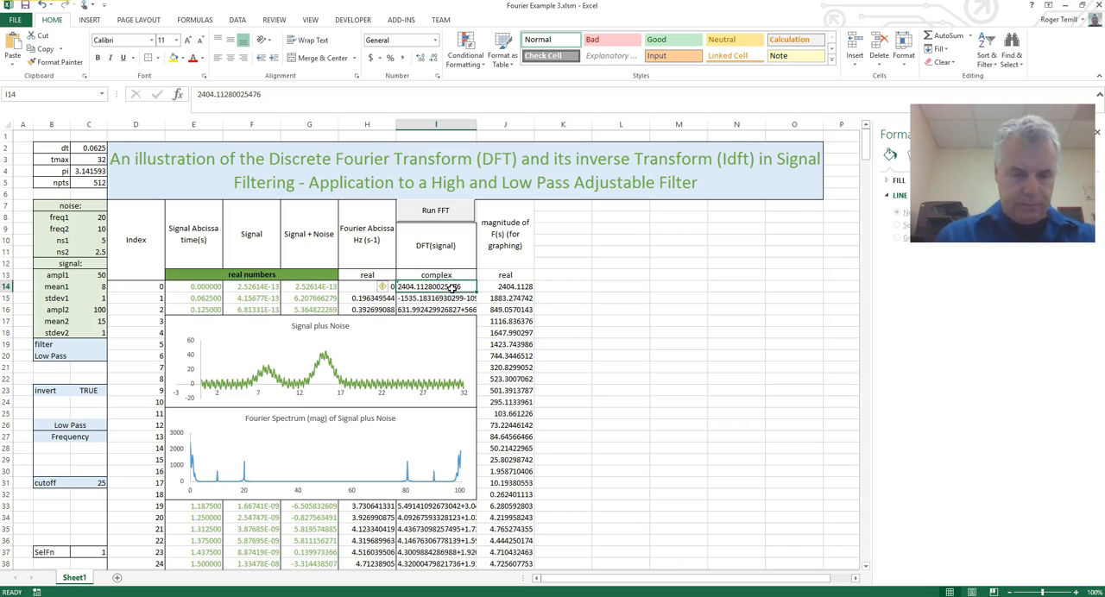
pyautogui.hotkey('ctrl', 'shift', 'Down')
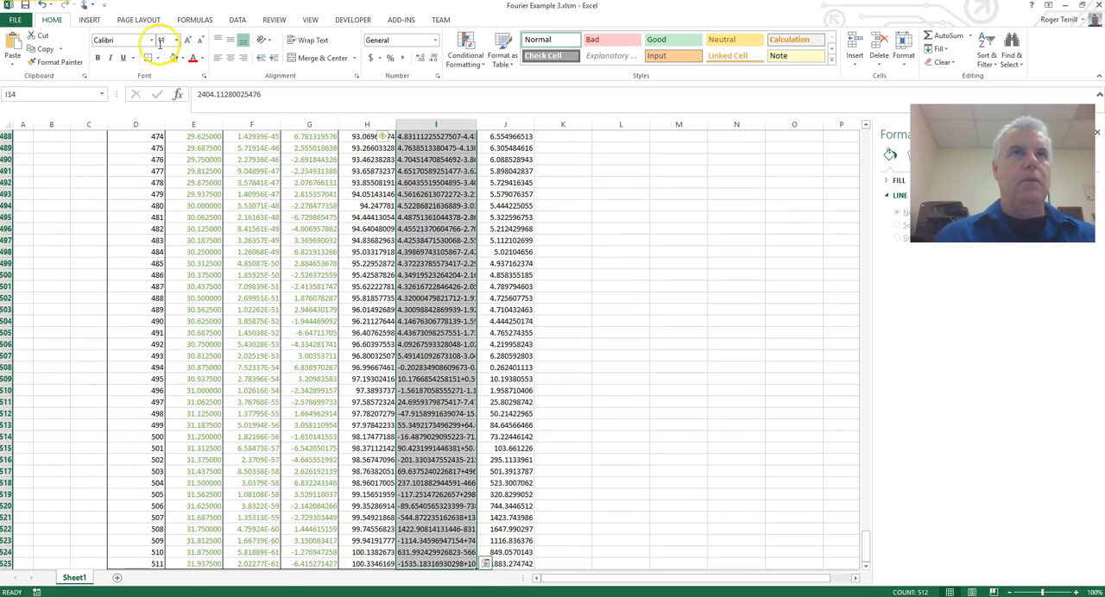
pyautogui.hotkey('ctrl', 'BackSpace')
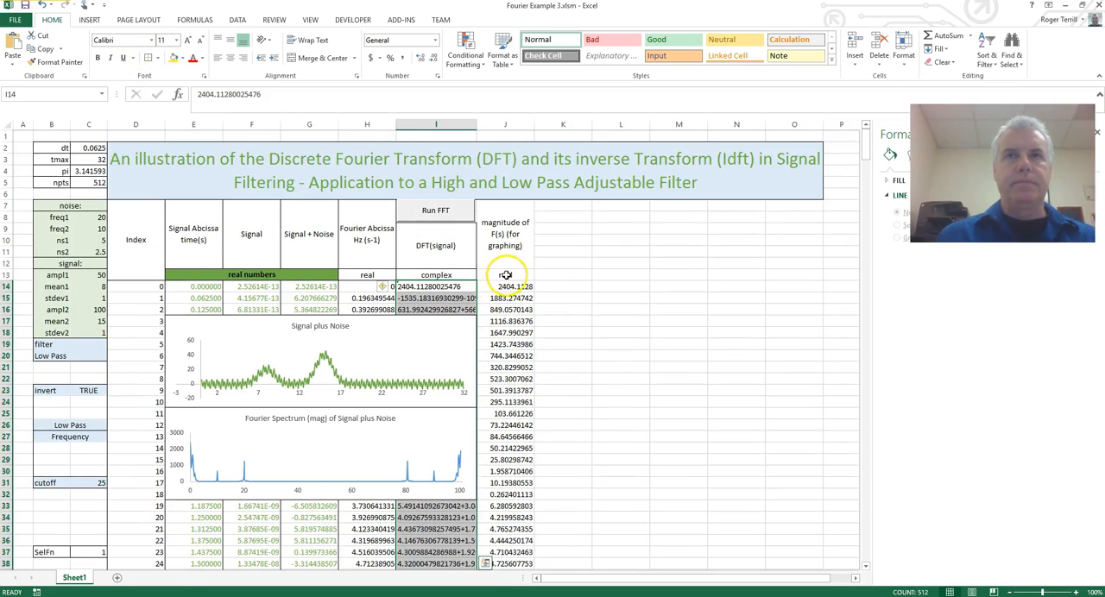
# Apply outline borders to the "real" label in J13 and the magnitude data in J14:J525, and deselect the range.
pyautogui.click(505, 275)
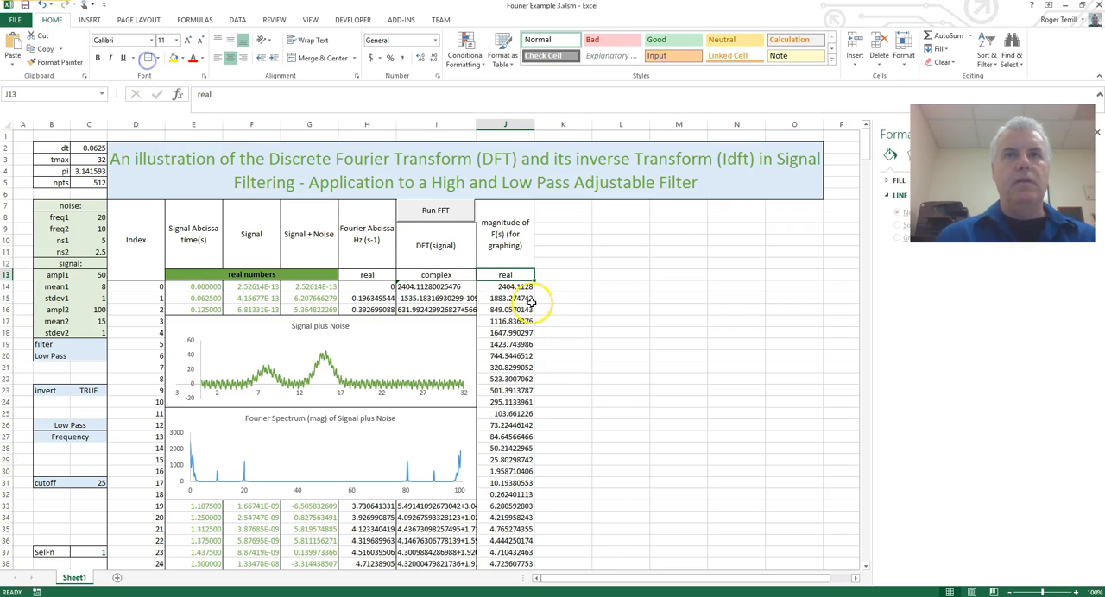
pyautogui.click(512, 287)
pyautogui.hotkey('ctrl', 'shift', 'Down')
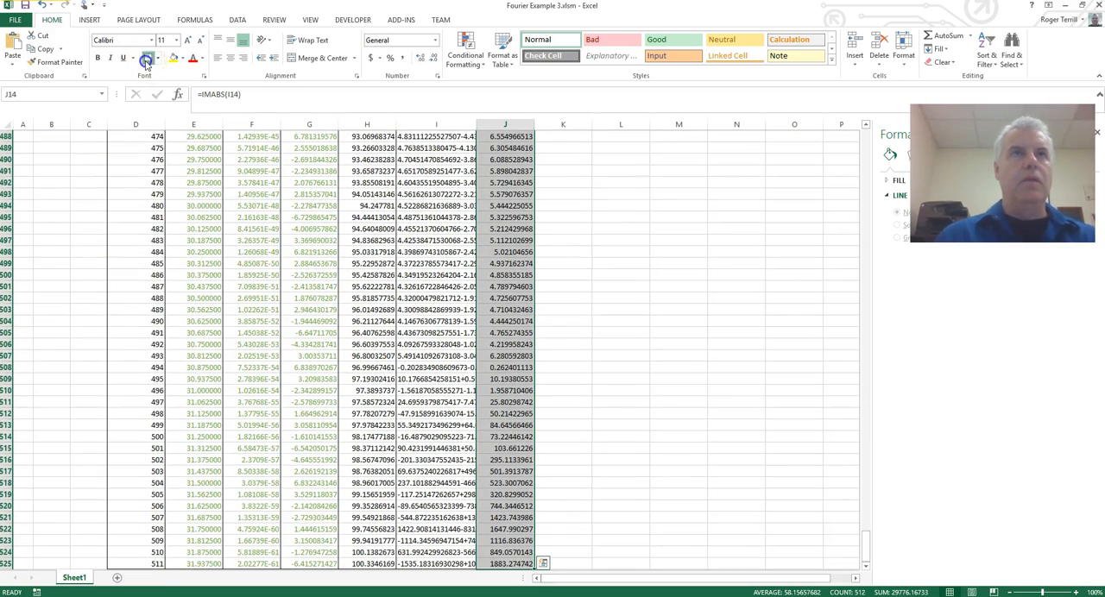
pyautogui.hotkey('ctrl', 'BackSpace')
pyautogui.click(555, 301)
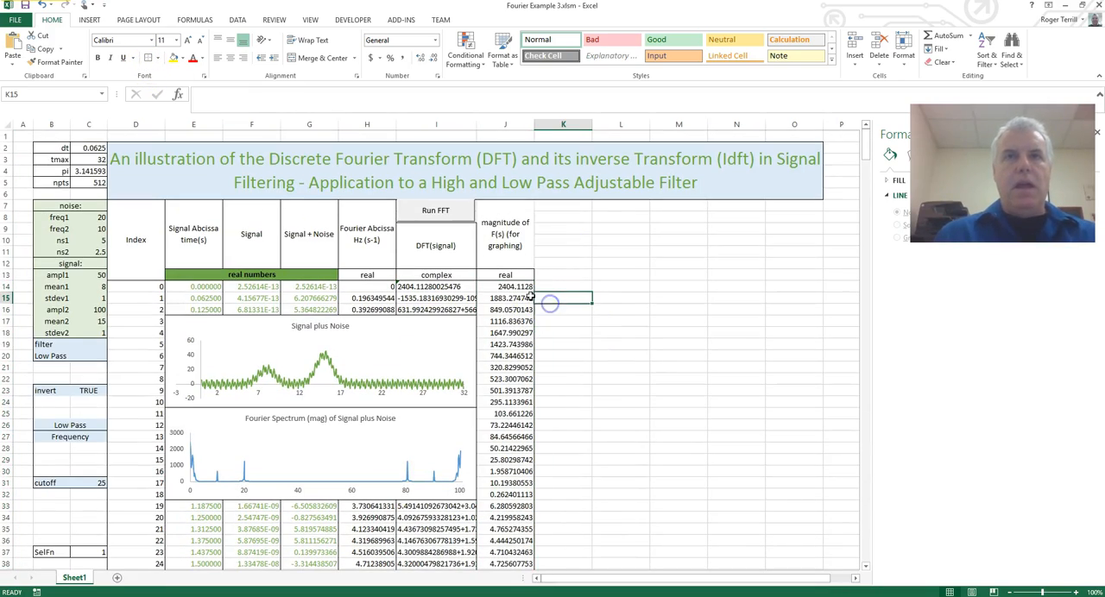
pyautogui.moveTo(370, 235); pyautogui.dragTo(500, 274)
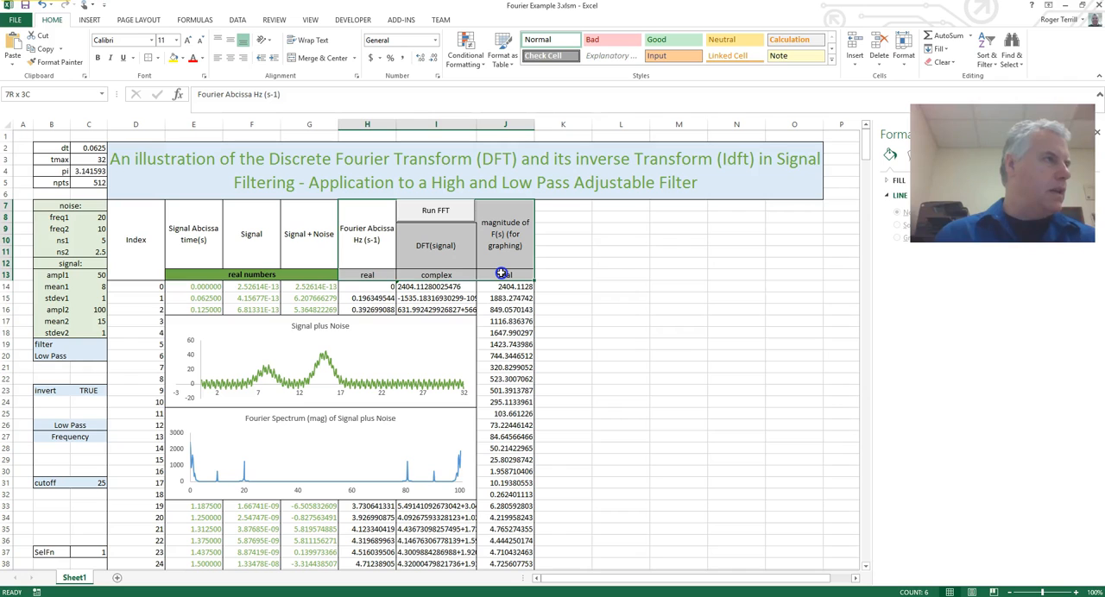
pyautogui.click(555, 276)
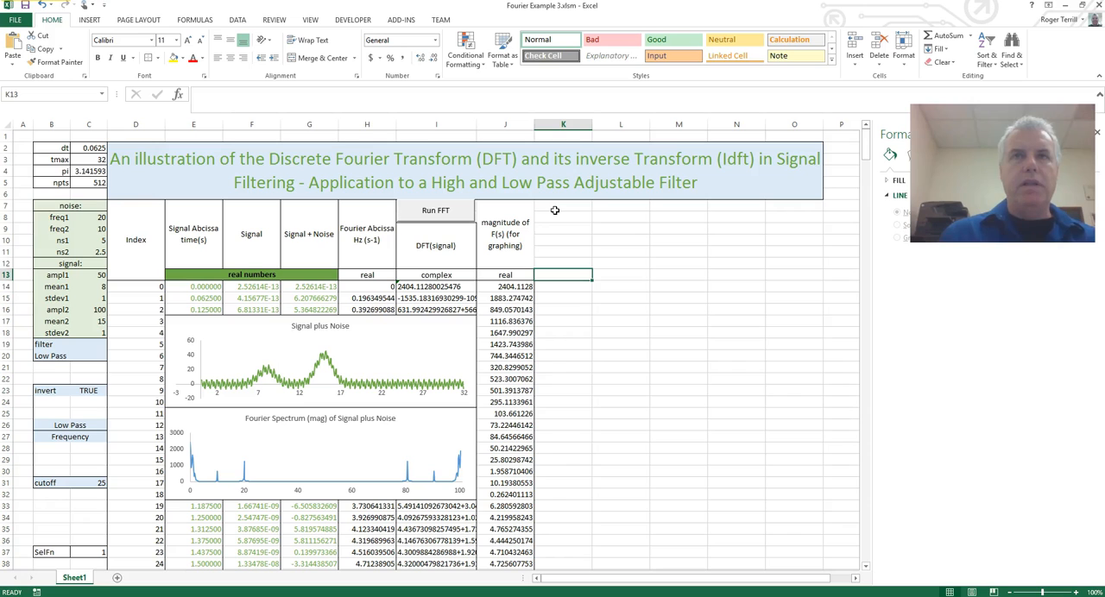
# Merge and center K7:K12 and enter the column heading "filter" in the merged cell.
pyautogui.moveTo(555, 210); pyautogui.dragTo(561, 262)
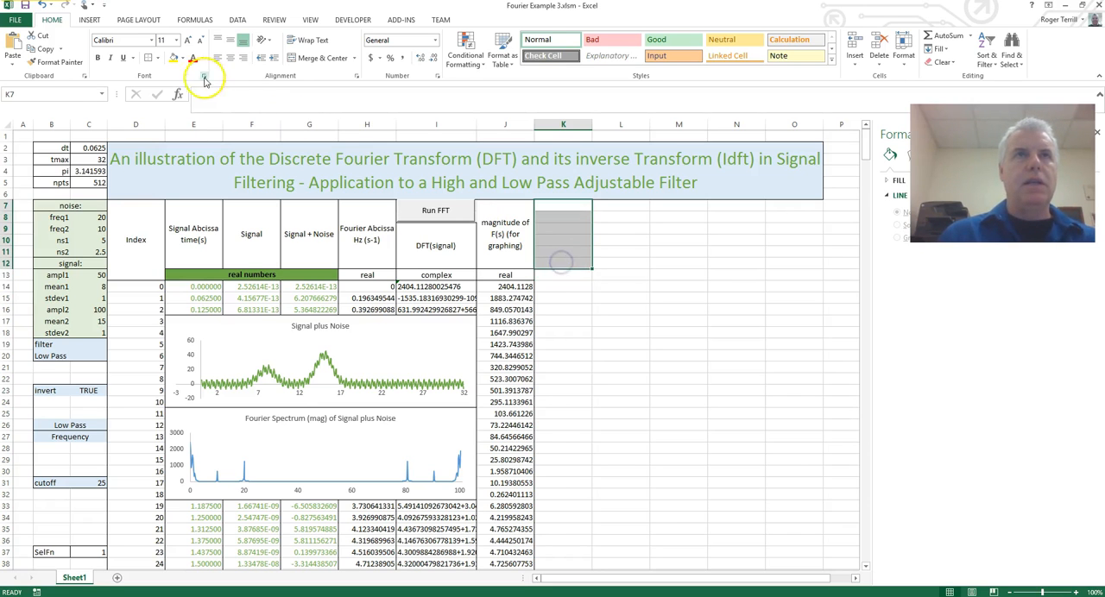
pyautogui.click(313, 58)
pyautogui.doubleClick(568, 230)
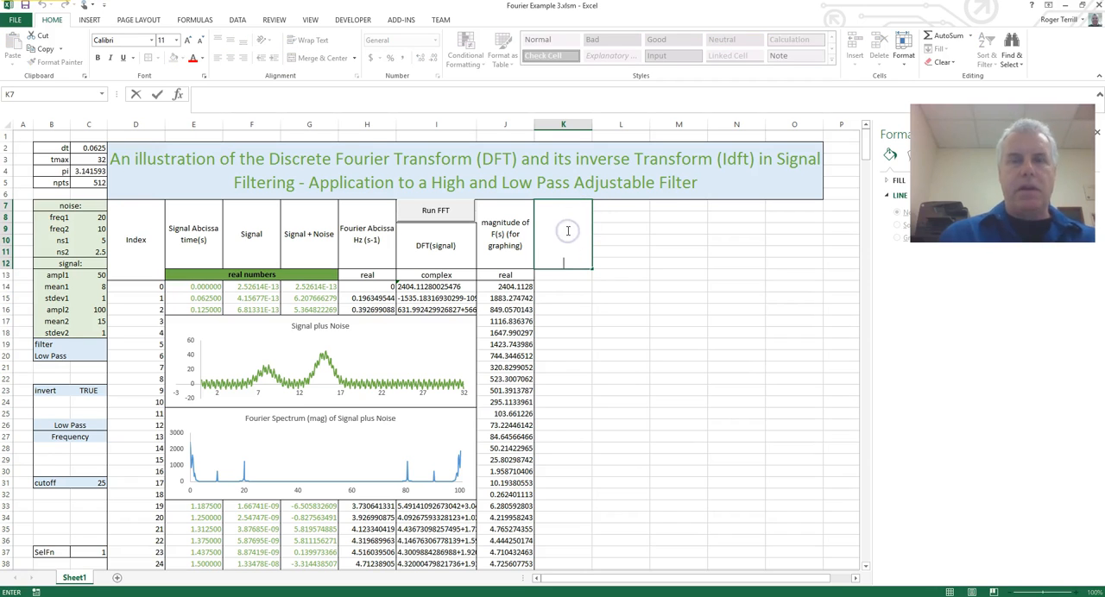
pyautogui.write('filter')
pyautogui.press('Return')
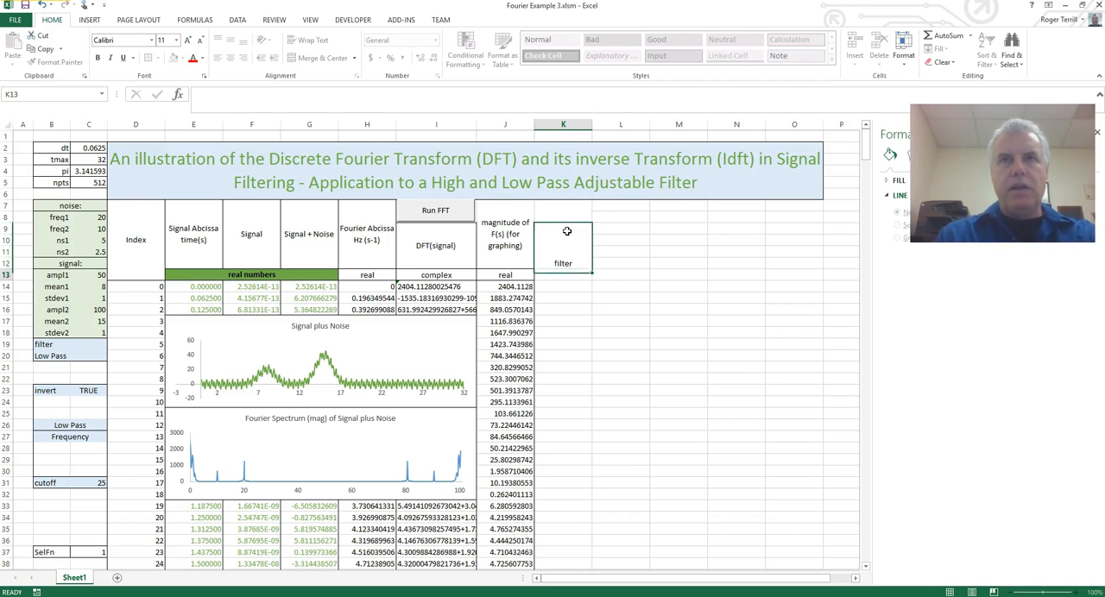
# Middle-align the "filter" heading, rotate its text up, and narrow column K to about half its width.
pyautogui.click(568, 232)
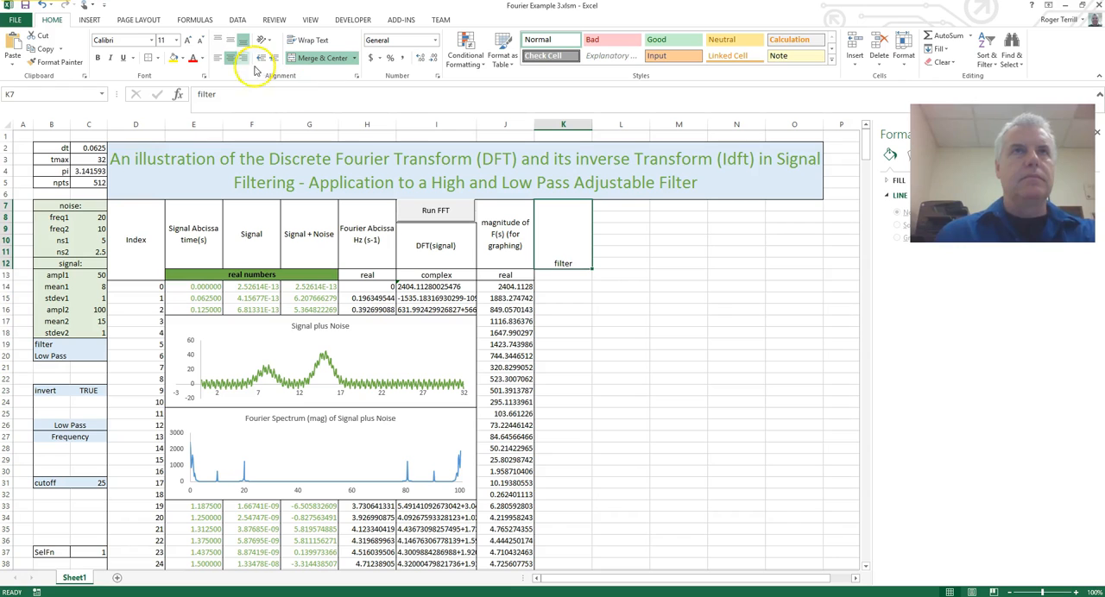
pyautogui.click(228, 41)
pyautogui.click(266, 42)
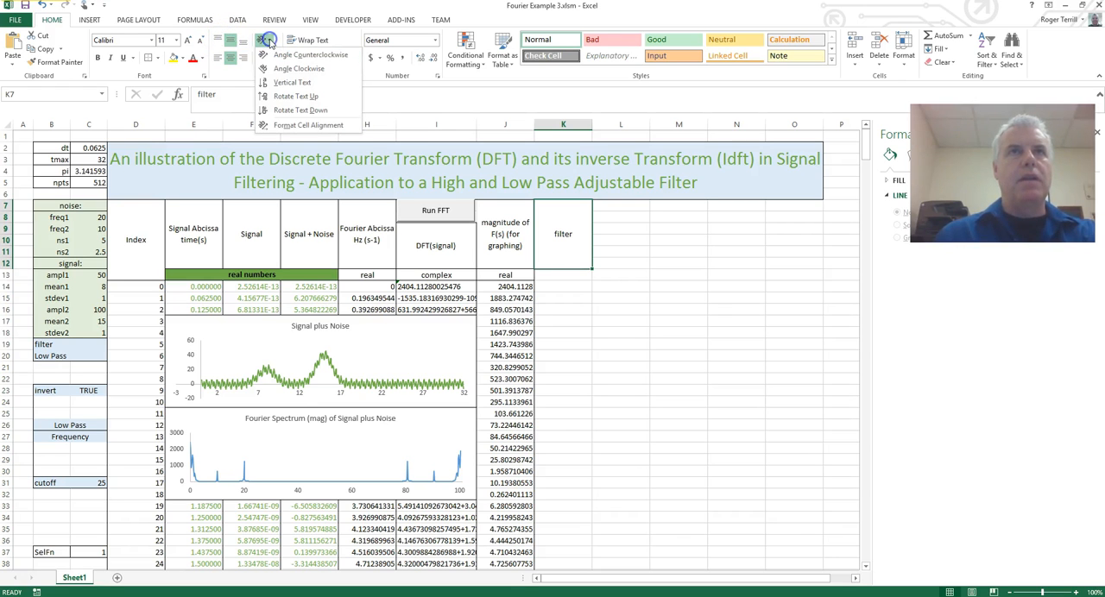
pyautogui.click(289, 99)
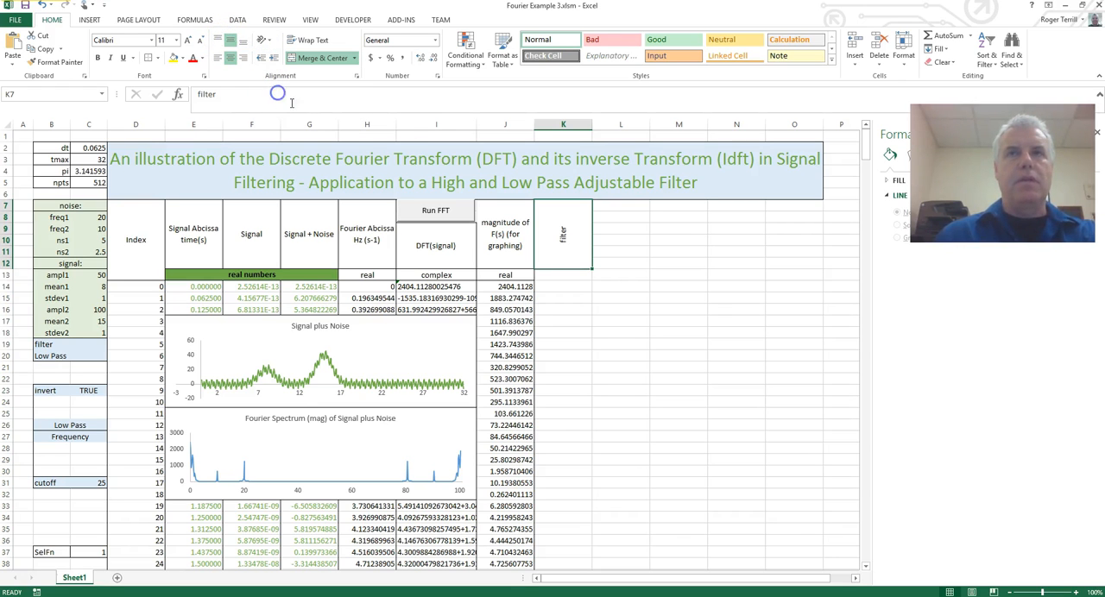
pyautogui.moveTo(593, 124); pyautogui.dragTo(561, 124)
pyautogui.click(629, 252)
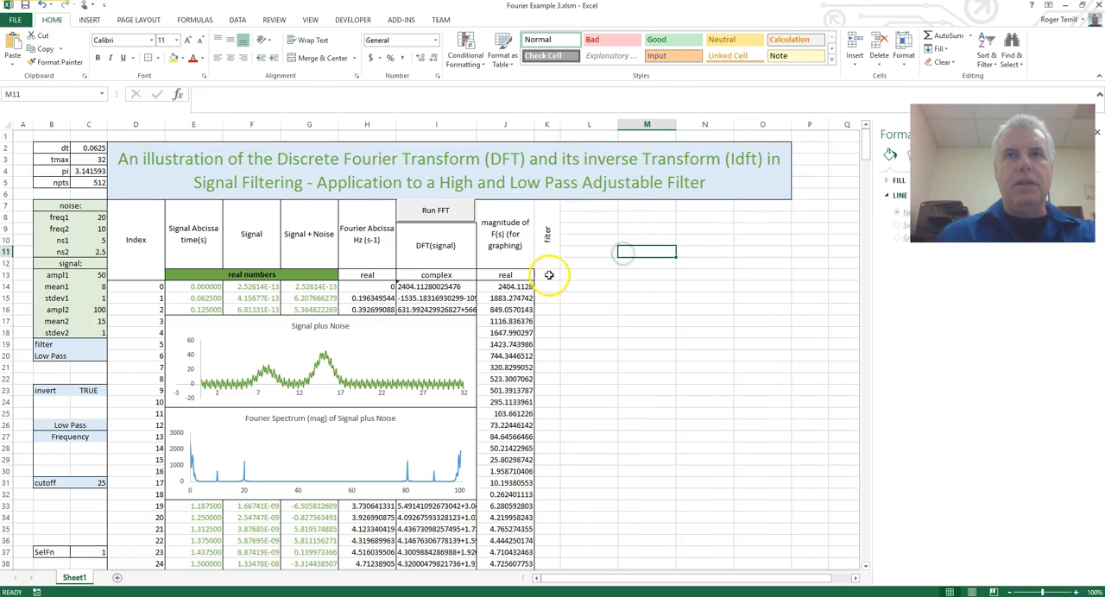
# Label cell K13 under the filter heading as "real".
pyautogui.click(548, 273)
pyautogui.write('real')
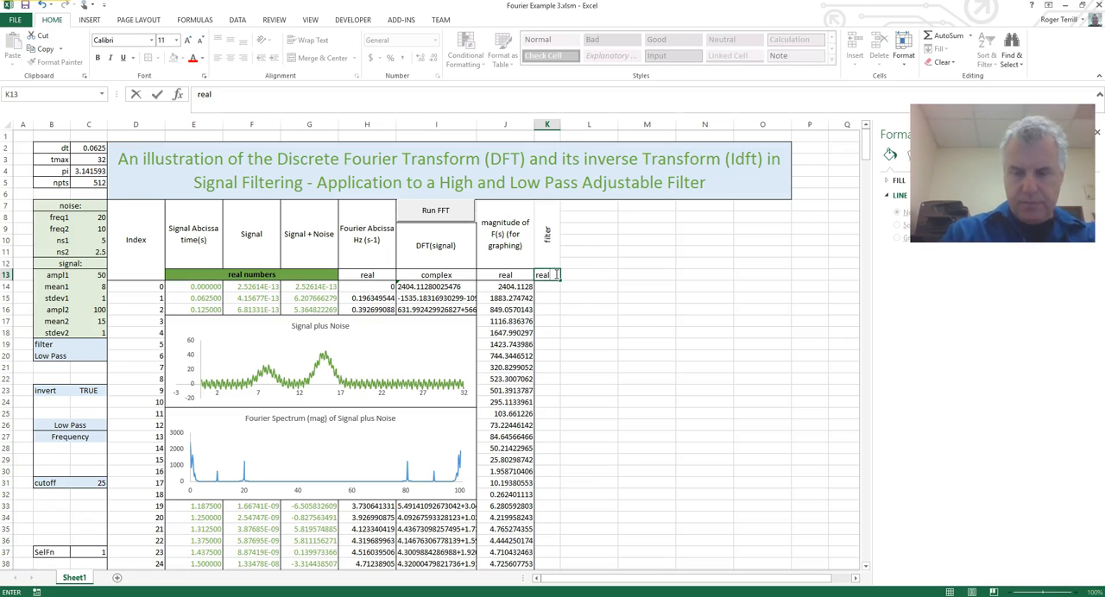
pyautogui.press('Return')
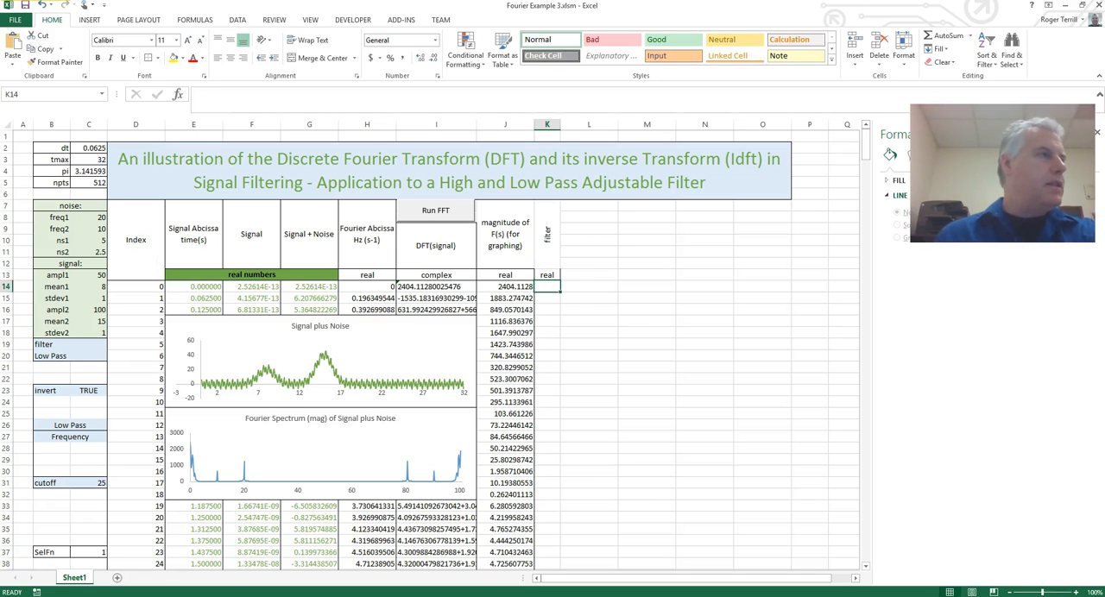
pyautogui.hotkey('alt', 'Tab')
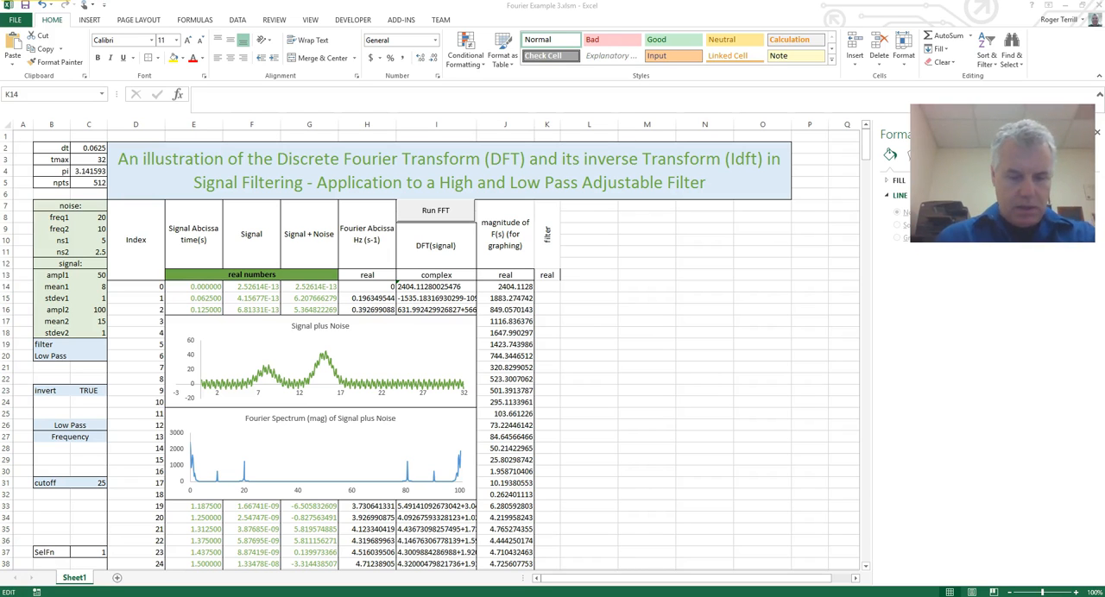
pyautogui.click(255, 93)
pyautogui.write('=IF(OR((D15<cutoff),(D15>(npts-cutoff))),IF(invert,1,0),IF(invert,0,1))')
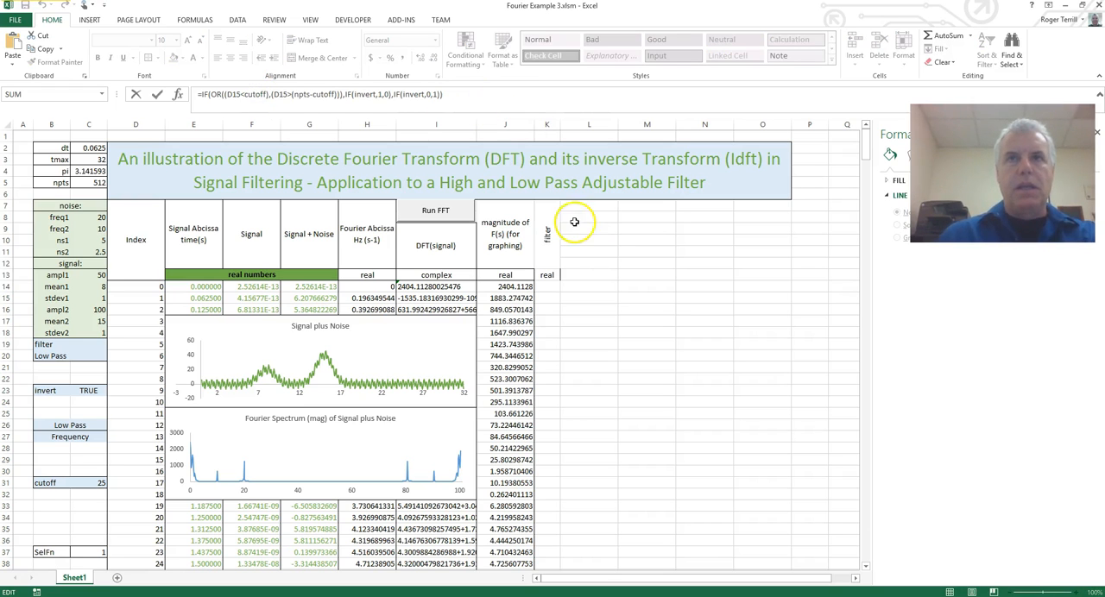
pyautogui.press('Return')
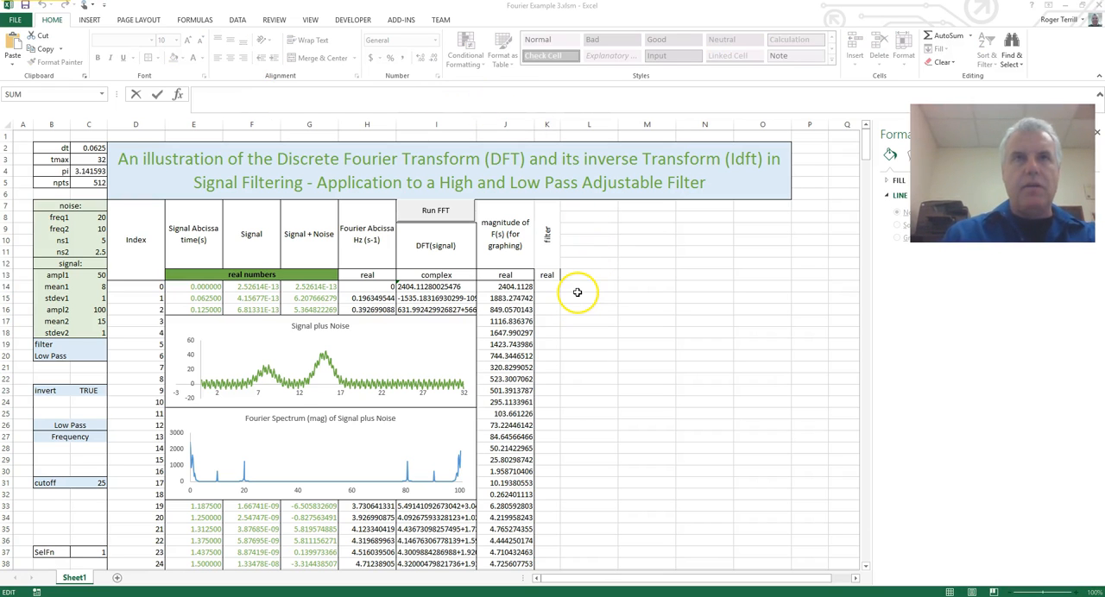
pyautogui.click(512, 287)
pyautogui.click(543, 287)
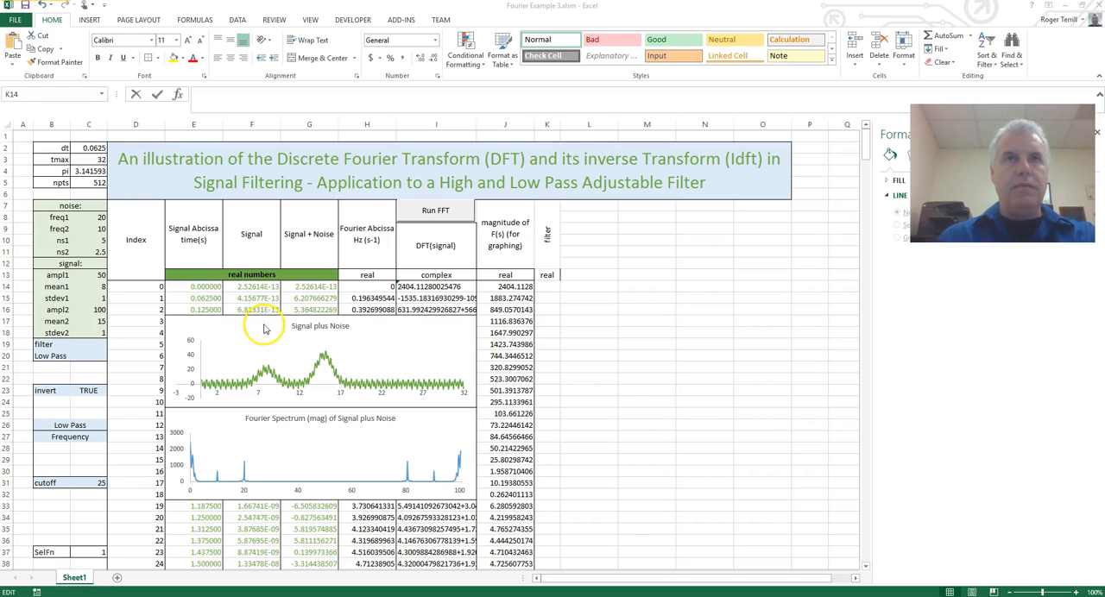
# Paste the filter formula =IF(OR((D16<cutoff),(D16>(npts-cutoff))),IF(invert,1,0),IF(invert,0,1)) into cell K14.
pyautogui.click(549, 277)
pyautogui.click(549, 286)
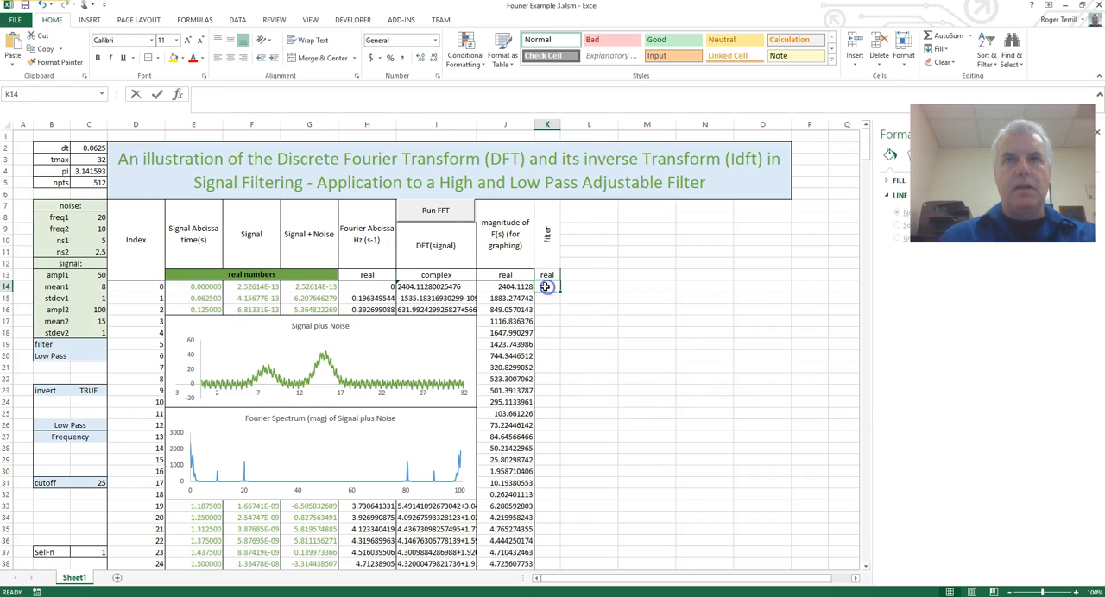
pyautogui.click(277, 93)
pyautogui.write('=IF(OR((D16<cutoff),(D16>(npts-cutoff))),IF(invert,1,0),IF(invert,0,1))')
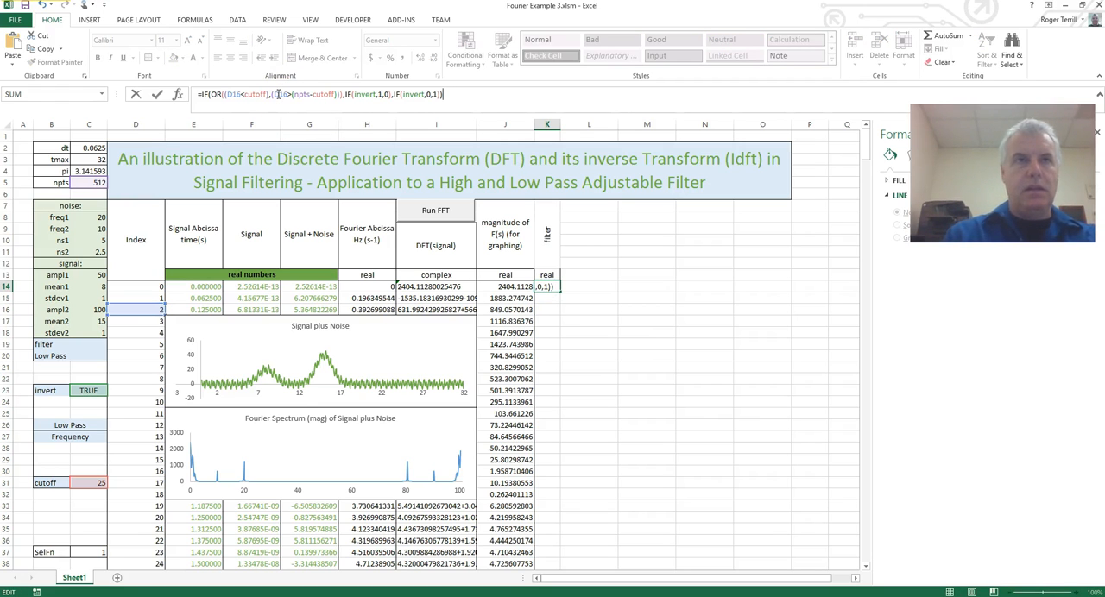
pyautogui.hotkey('ctrl', 'Return')
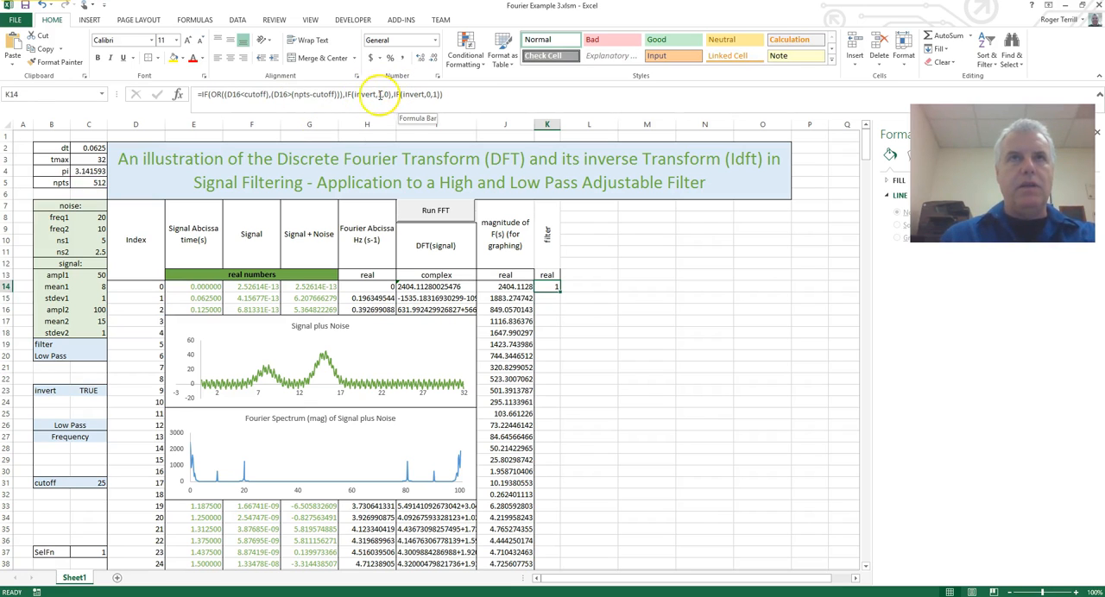
# Change both index references in the K14 filter formula to D14.
pyautogui.click(239, 95)
pyautogui.press('BackSpace')
pyautogui.press('BackSpace')
pyautogui.press('BackSpace')
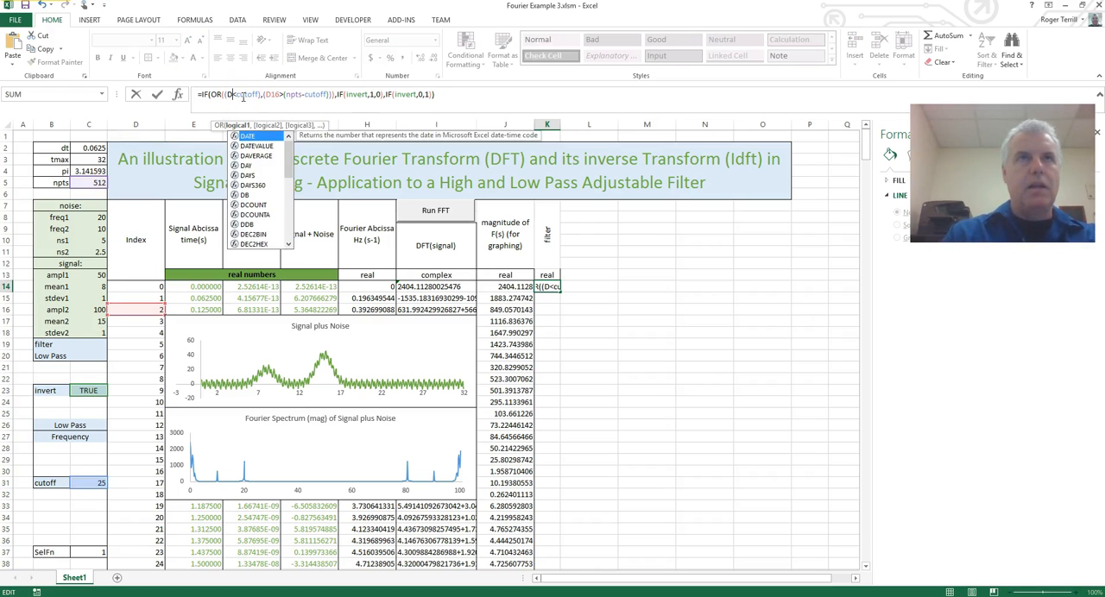
pyautogui.click(136, 286)
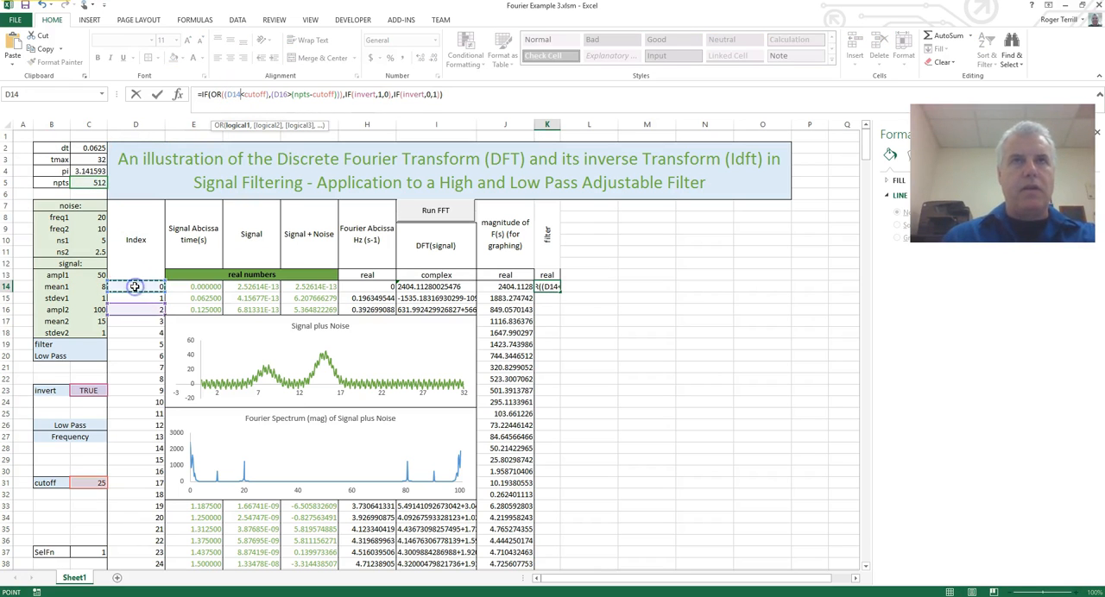
pyautogui.doubleClick(284, 95)
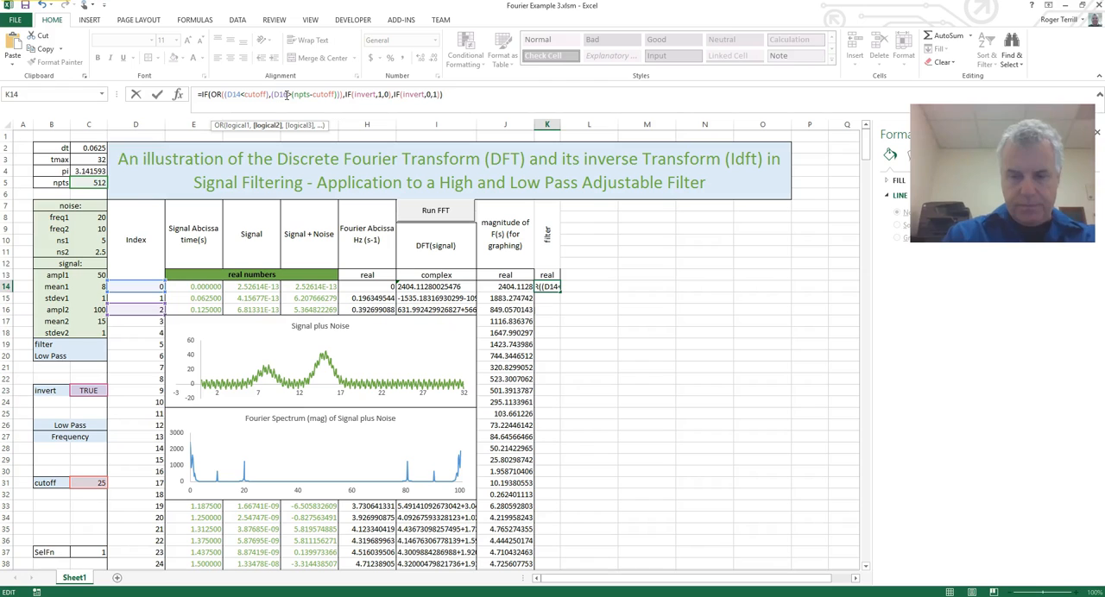
pyautogui.press('Return')
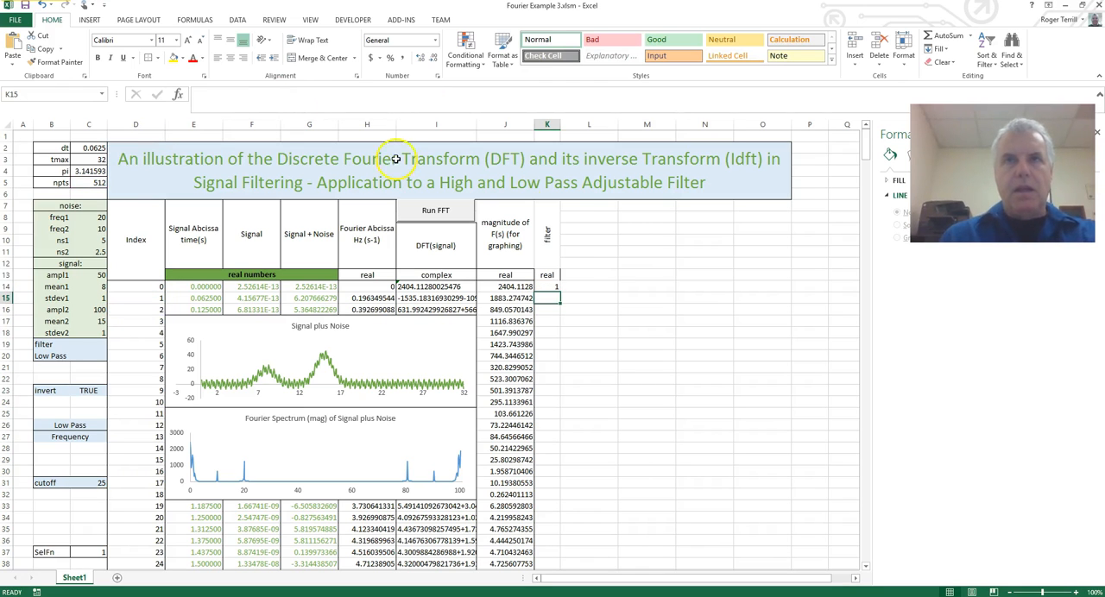
# Fill the K14 filter formula down the column alongside the magnitude data and deselect the range.
pyautogui.click(552, 287)
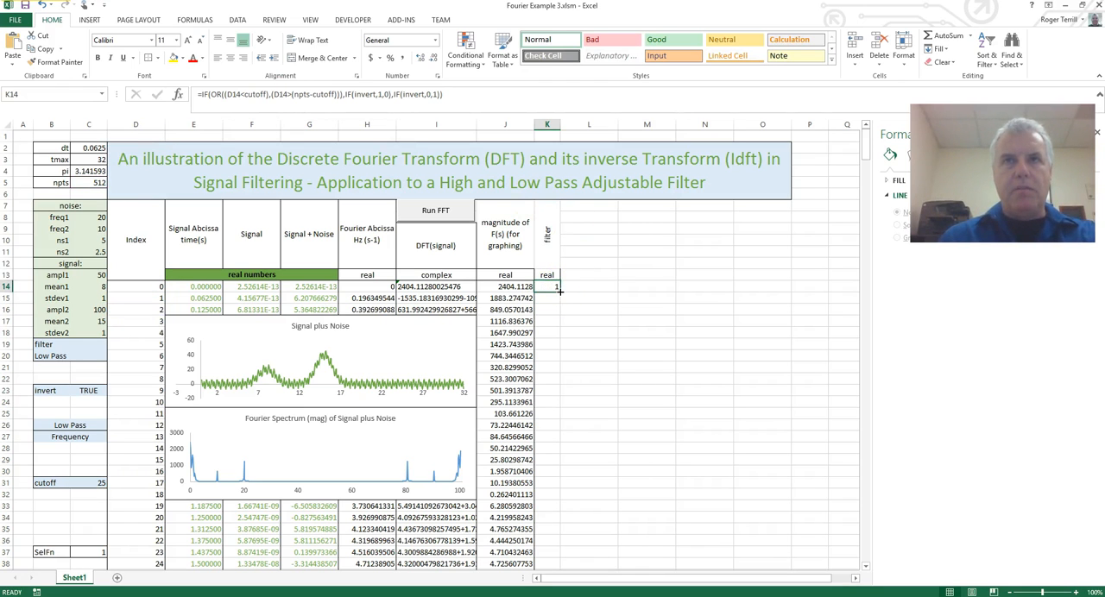
pyautogui.doubleClick(560, 292)
pyautogui.click(587, 320)
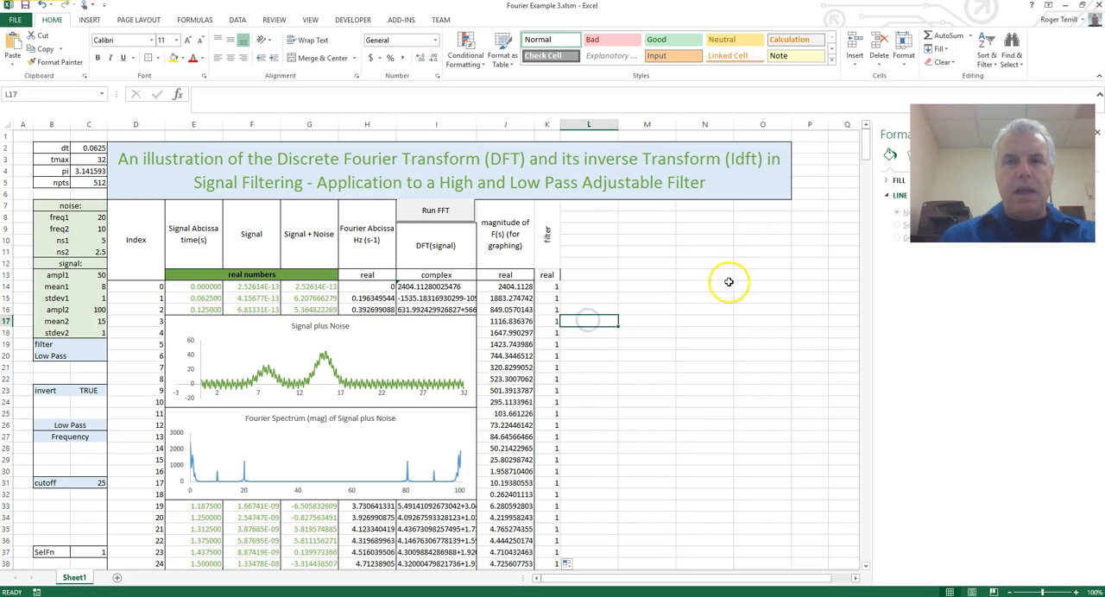
# Check down filter column K where its values switch between 1 and 0 relative to the cutoff.
pyautogui.scroll(-5, 673, 333)
pyautogui.scroll(4, 656, 326)
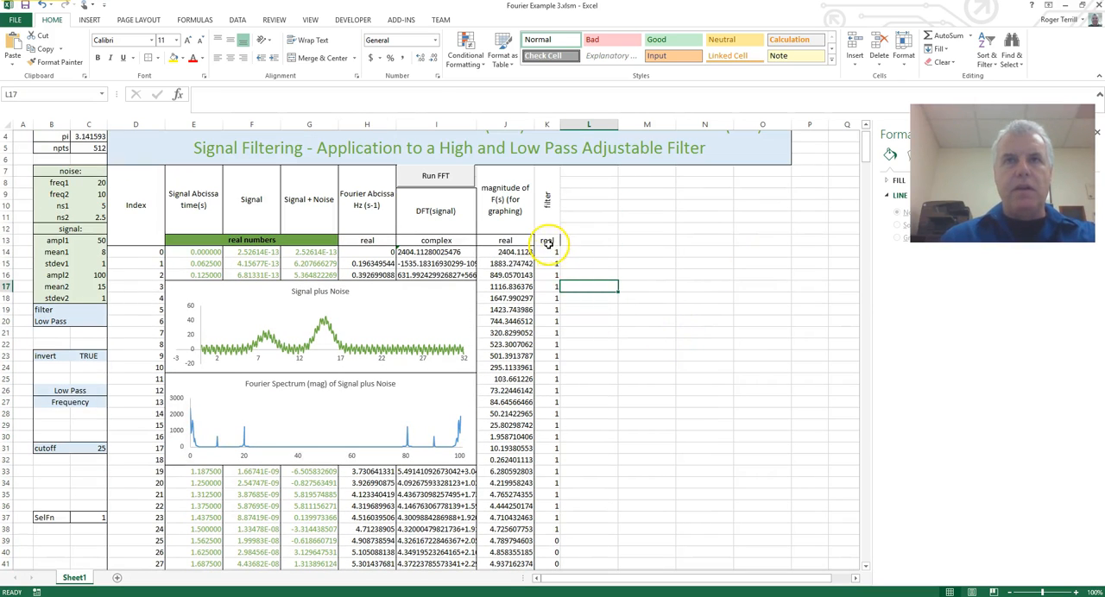
pyautogui.moveTo(553, 251); pyautogui.dragTo(552, 532)
pyautogui.scroll(-2, 564, 530)
pyautogui.moveTo(556, 471); pyautogui.dragTo(557, 550)
pyautogui.click(564, 533)
pyautogui.click(555, 460)
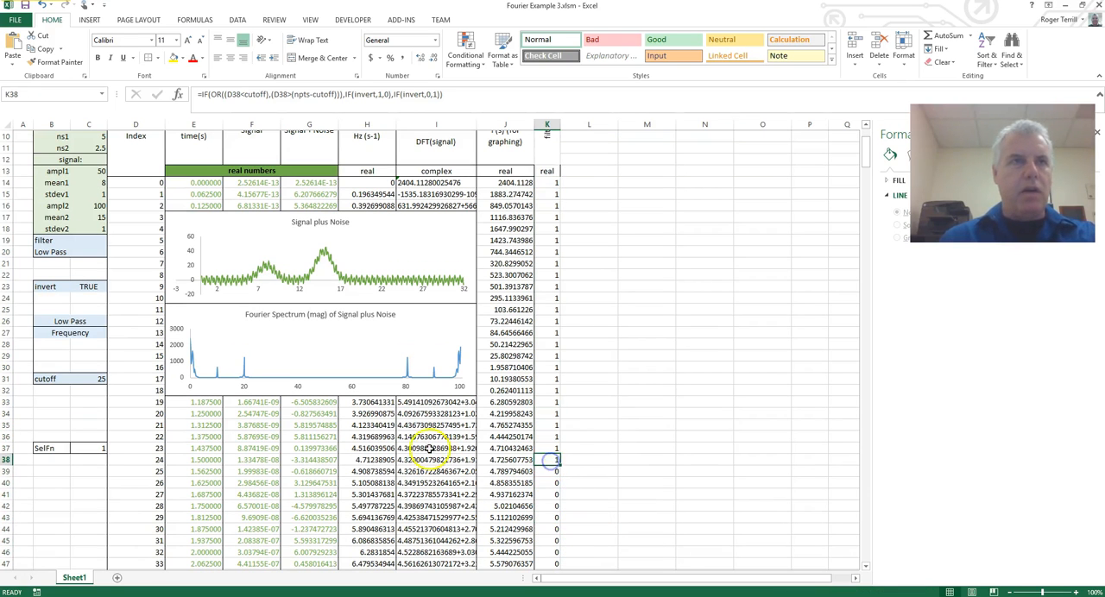
# Set the cutoff value in cell C31 to 10.
pyautogui.click(91, 379)
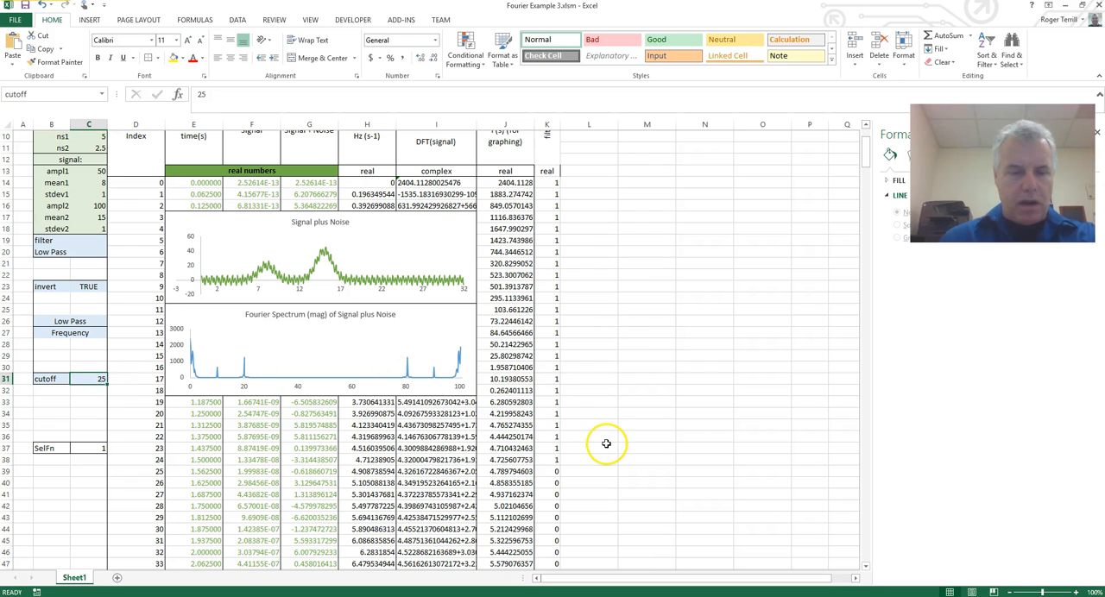
pyautogui.write('10')
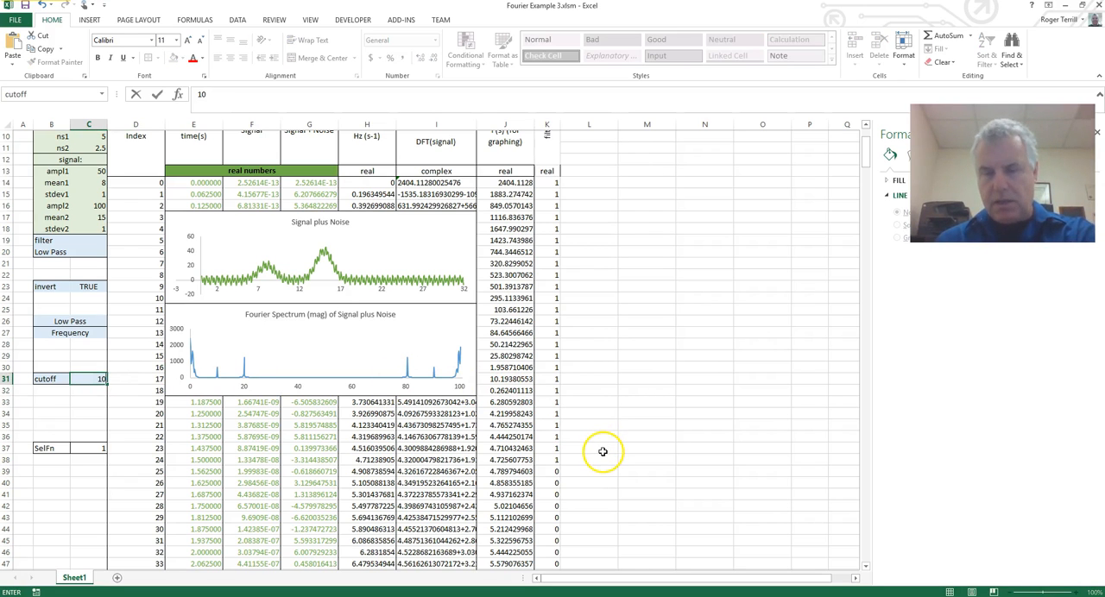
pyautogui.press('Return')
# Examine the filter values at the beginning and end of column K against the new cutoff.
pyautogui.moveTo(555, 183); pyautogui.dragTo(556, 288)
pyautogui.click(553, 299)
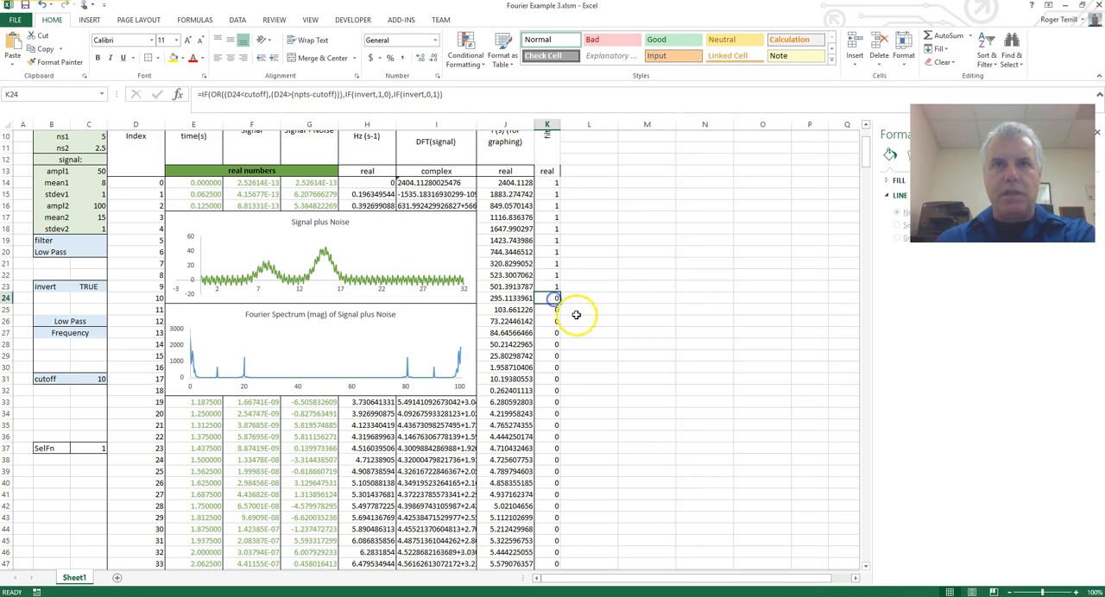
pyautogui.click(574, 320)
pyautogui.scroll(-5, 714, 295)
pyautogui.scroll(-5, 714, 295)
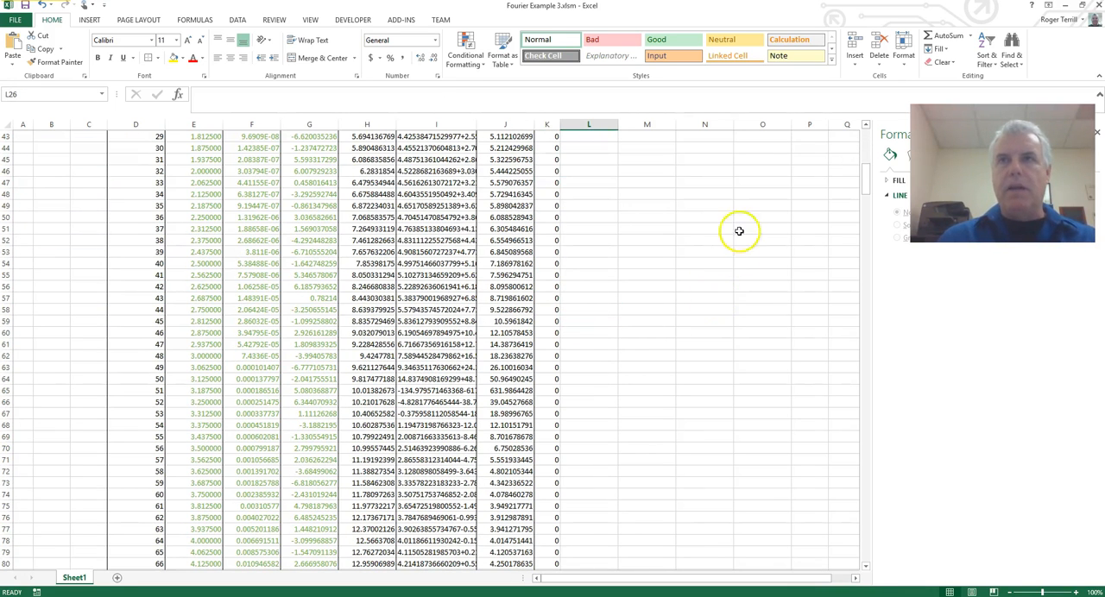
pyautogui.moveTo(858, 178); pyautogui.dragTo(870, 562)
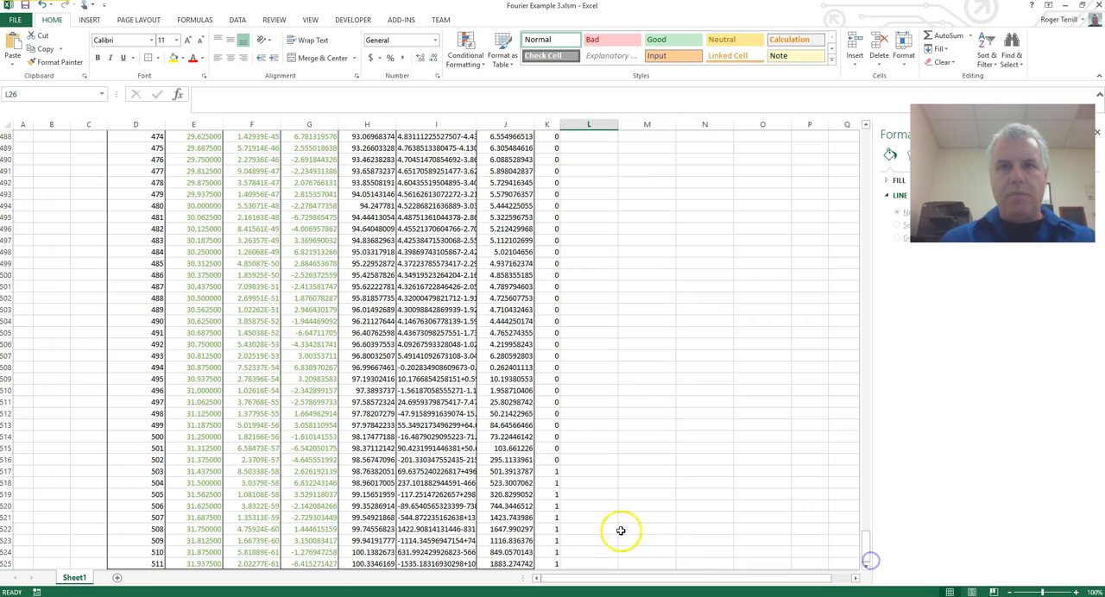
pyautogui.moveTo(550, 470); pyautogui.dragTo(554, 525)
pyautogui.click(579, 519)
pyautogui.moveTo(864, 548); pyautogui.dragTo(864, 112)
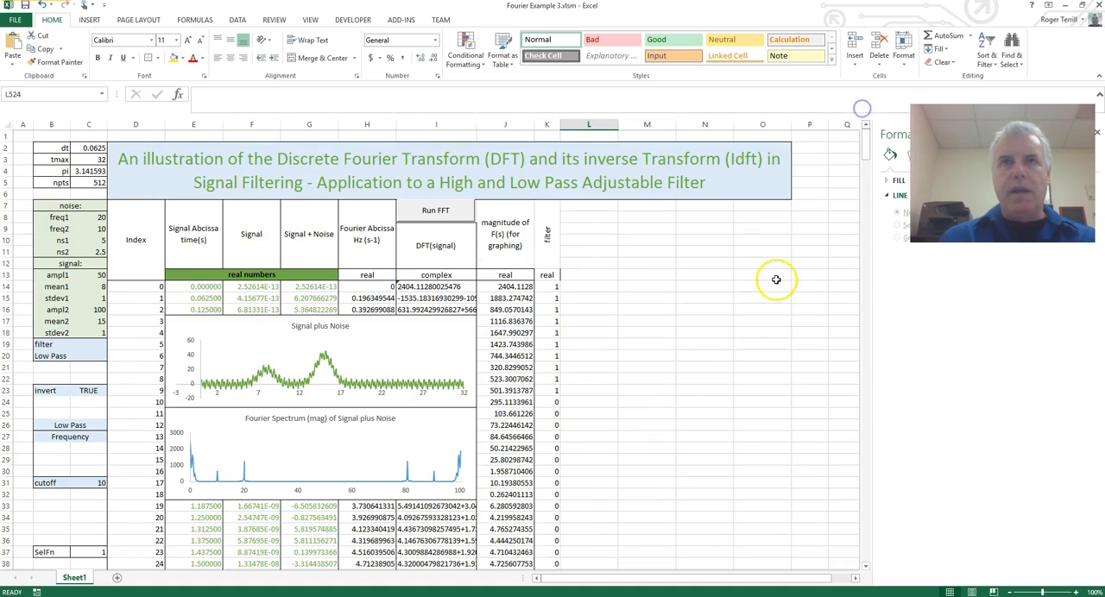
# Apply borders to the filter heading, its "real" label in K13 and all filter values from K14 down.
pyautogui.click(763, 280)
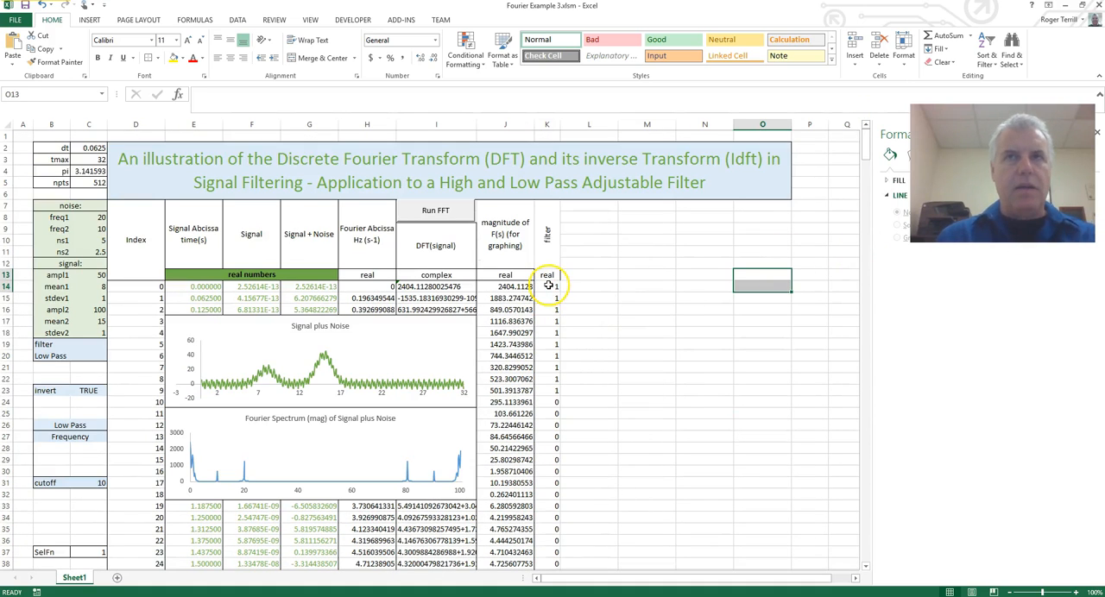
pyautogui.click(547, 276)
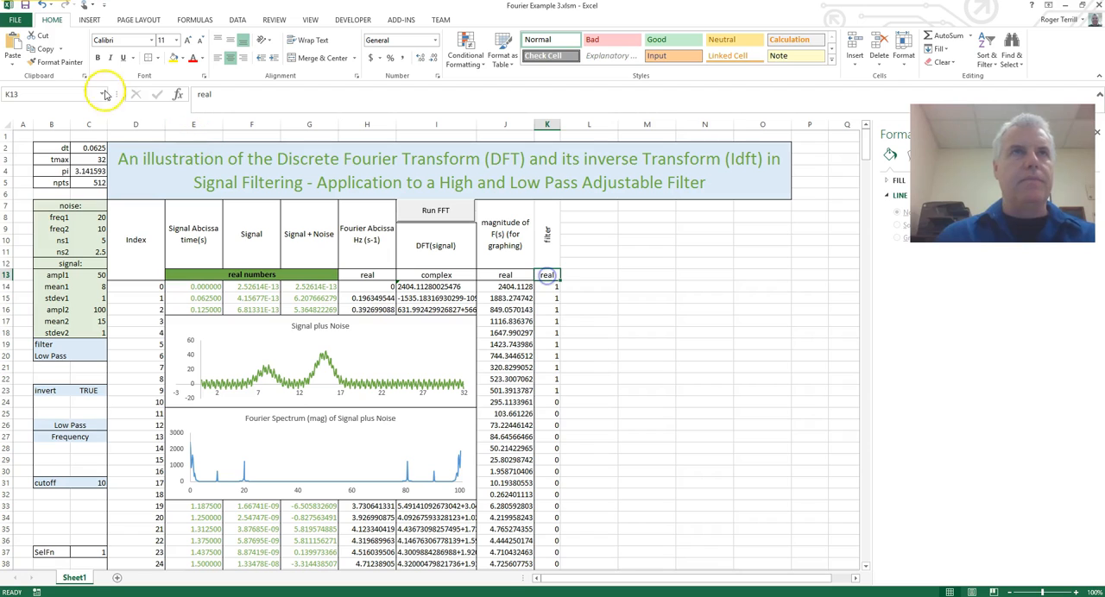
pyautogui.click(567, 228)
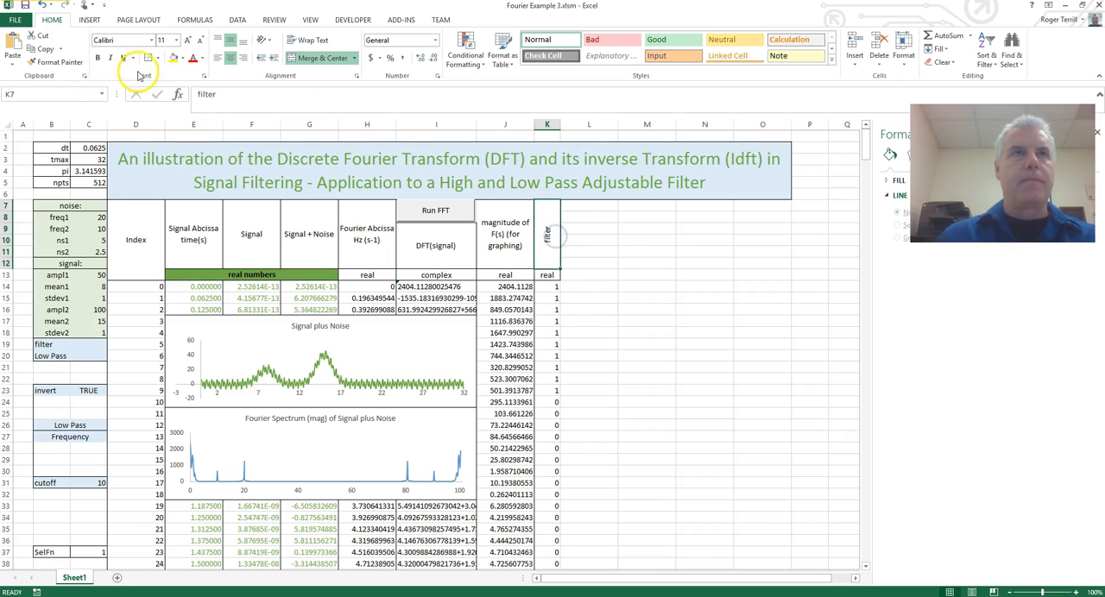
pyautogui.click(553, 287)
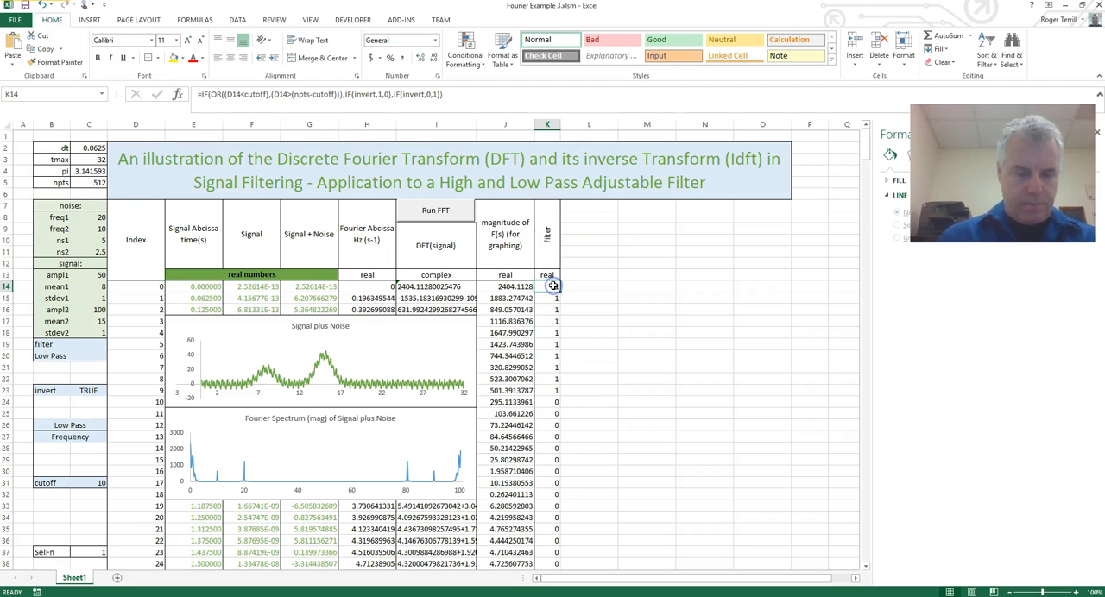
pyautogui.doubleClick(559, 291)
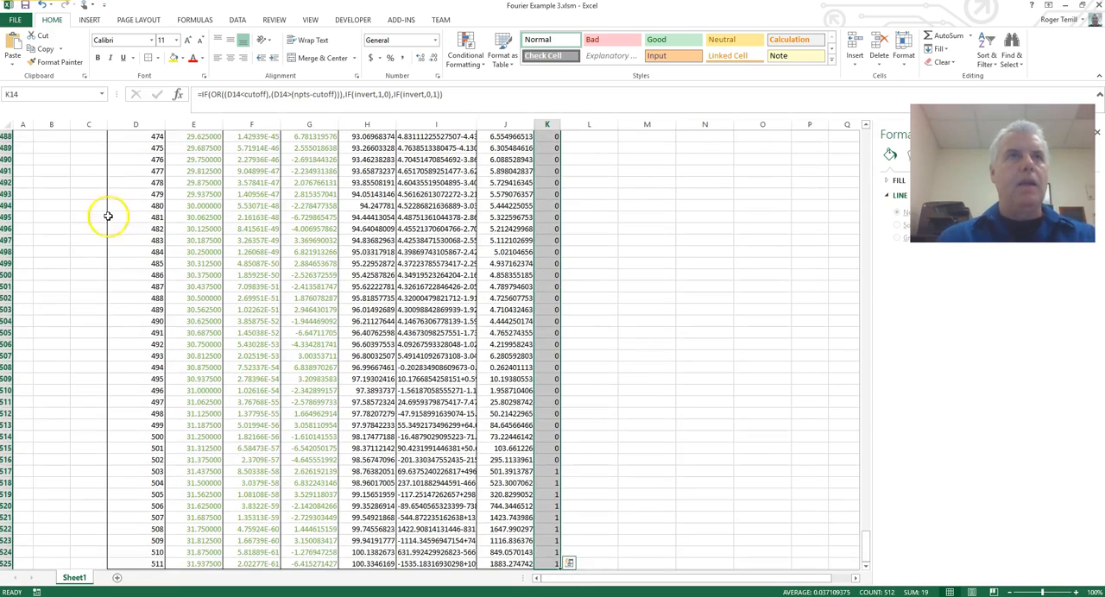
pyautogui.click(149, 57)
pyautogui.click(662, 274)
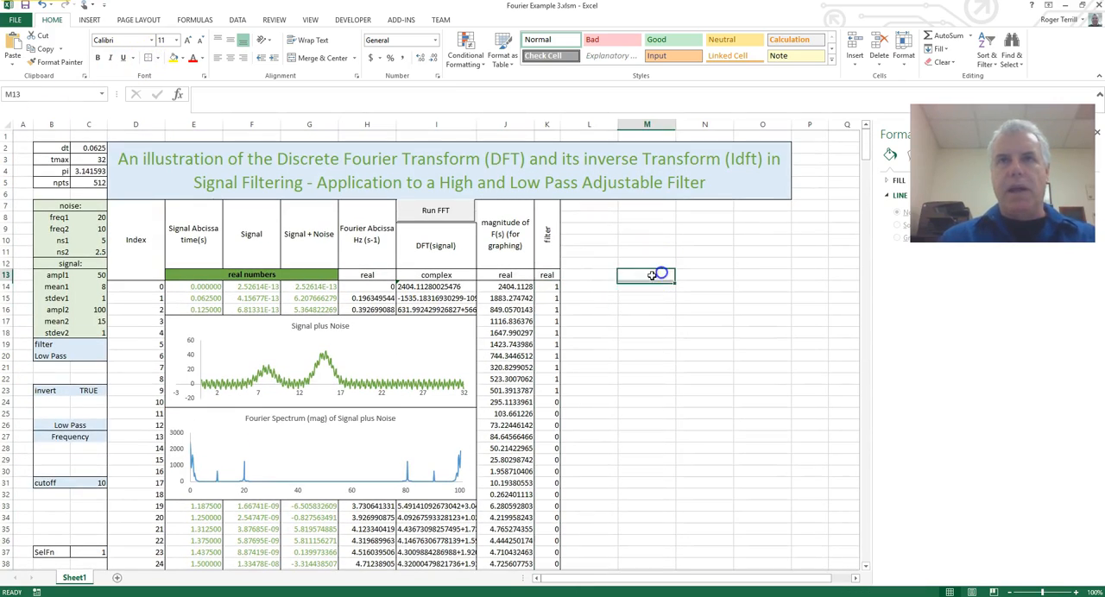
# Merge and center cells L7:L12 with wrapped text and enter the heading "filtered DFT".
pyautogui.click(580, 275)
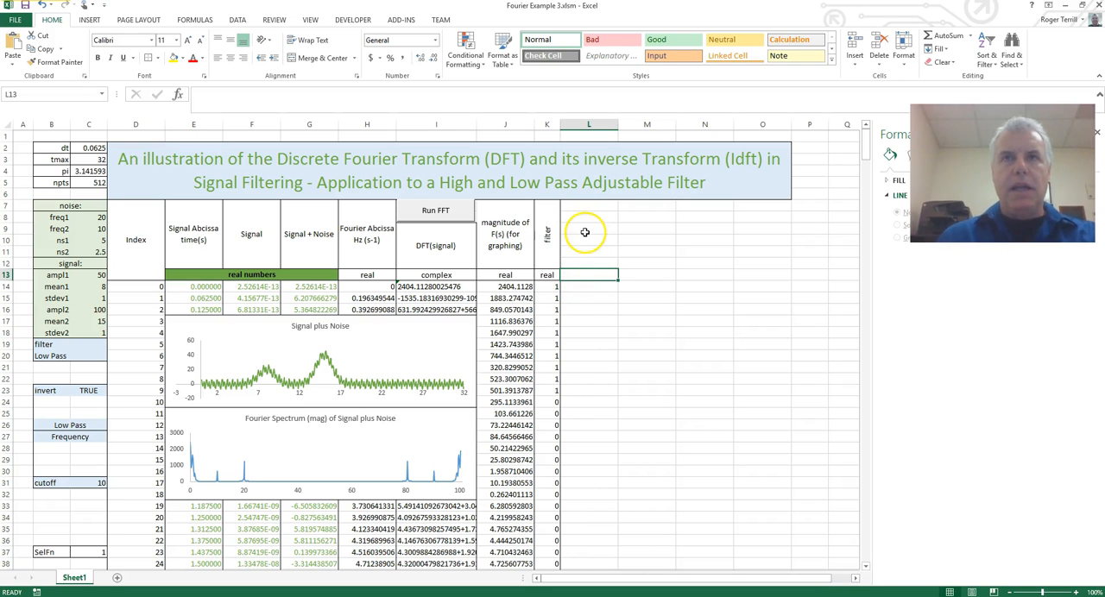
pyautogui.moveTo(584, 208); pyautogui.dragTo(580, 264)
pyautogui.click(309, 59)
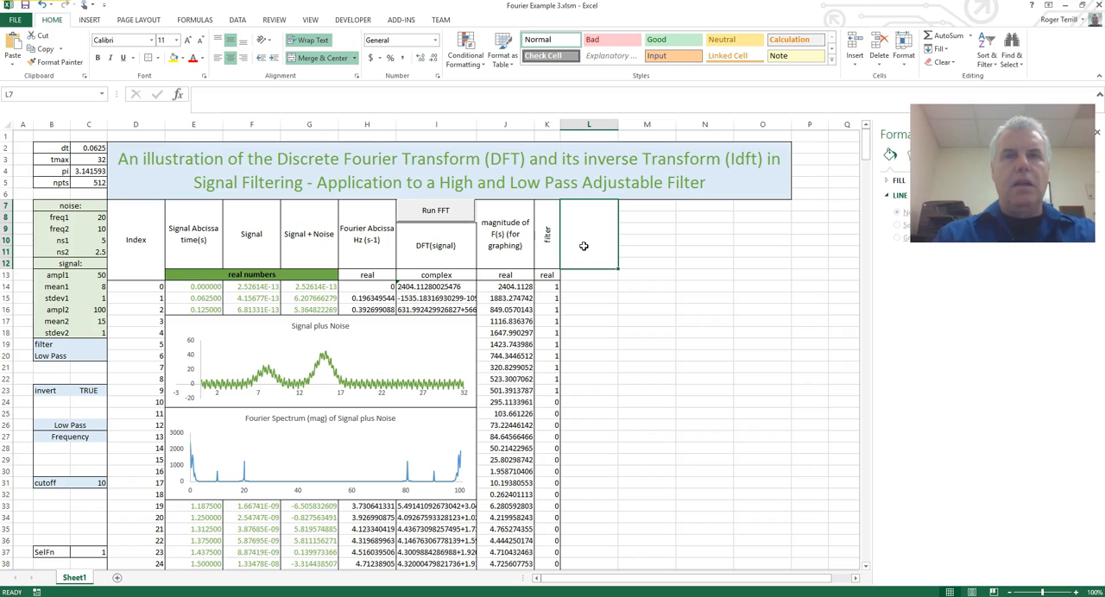
pyautogui.write('f')
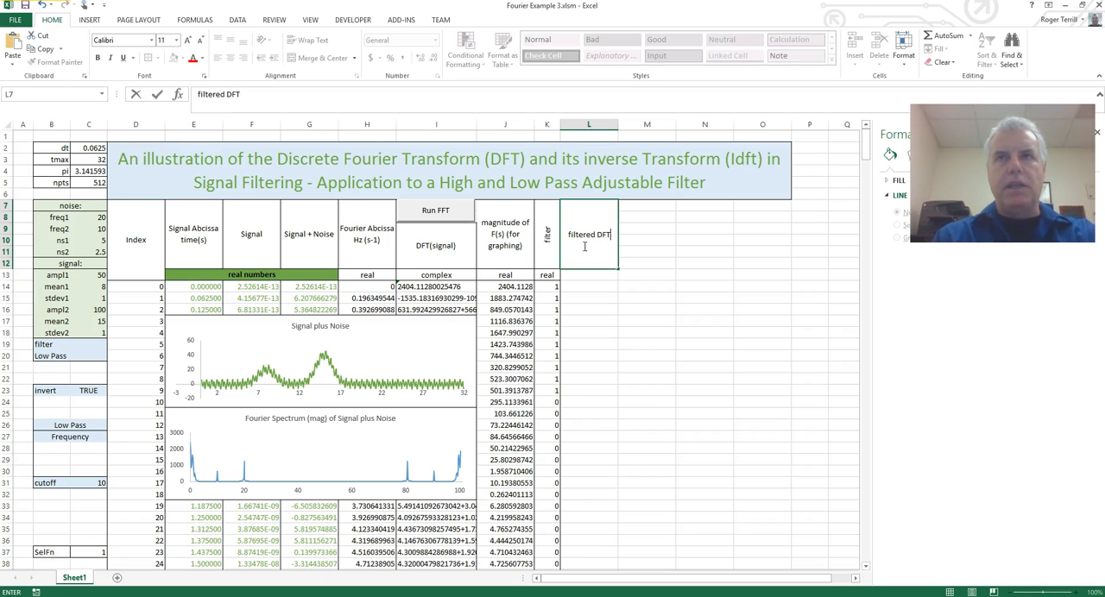
pyautogui.write('iltered DFT')
pyautogui.press('Return')
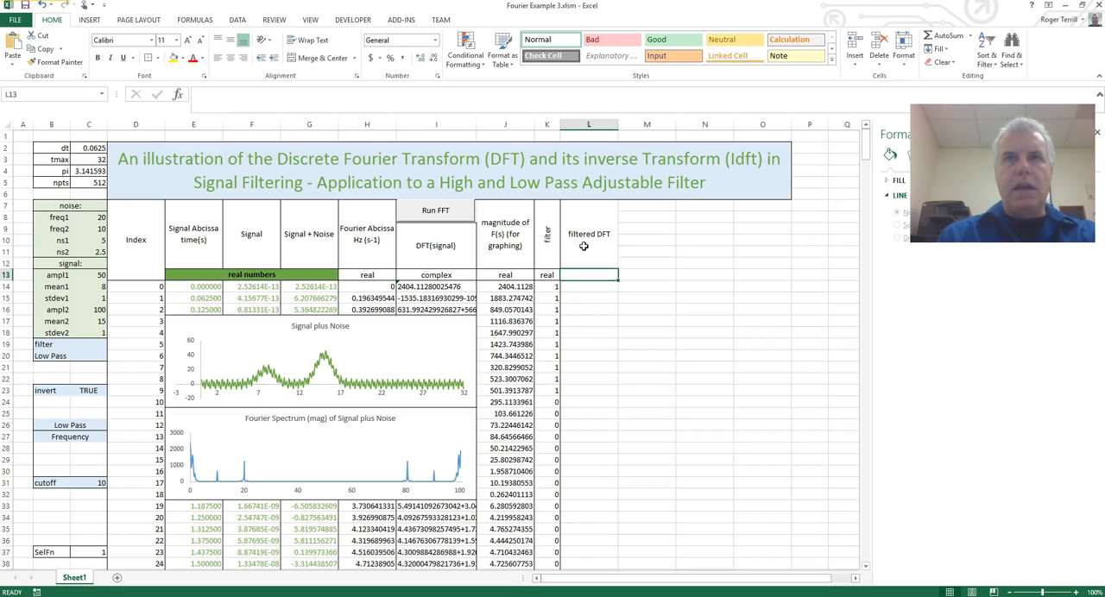
# Enter the formula =IMPRODUCT(I14,K14) in cell L13 to multiply the DFT value by the filter.
pyautogui.write('=im')
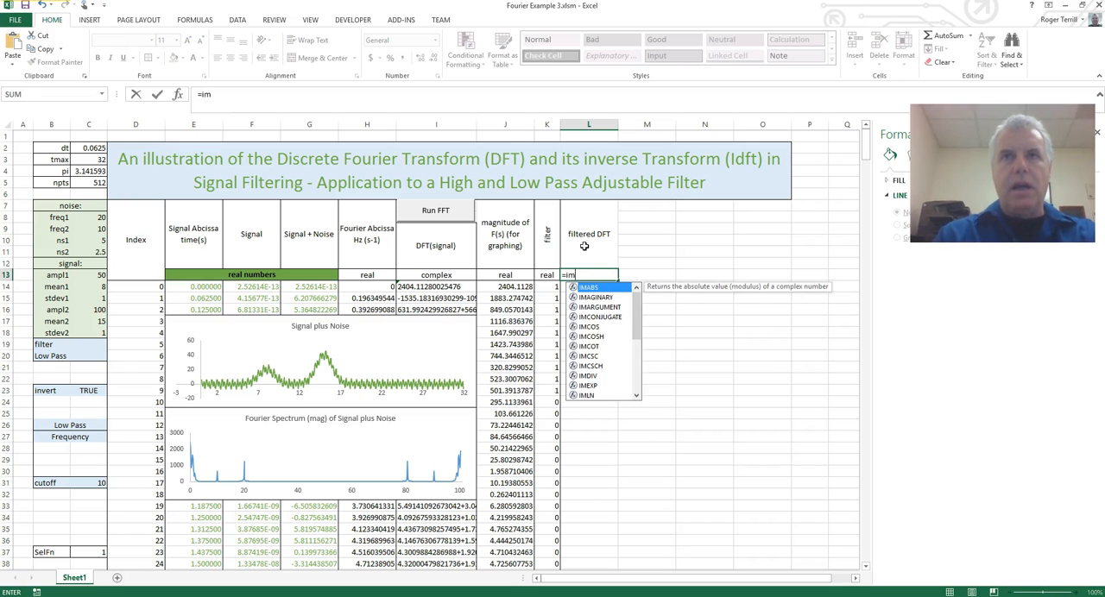
pyautogui.write('procu')
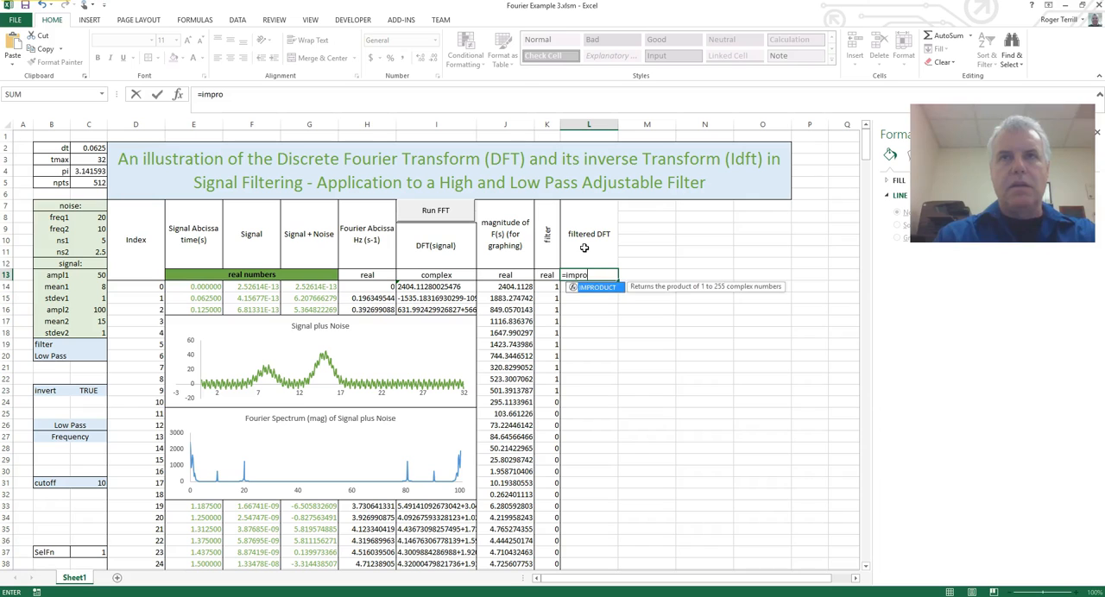
pyautogui.press('BackSpace')
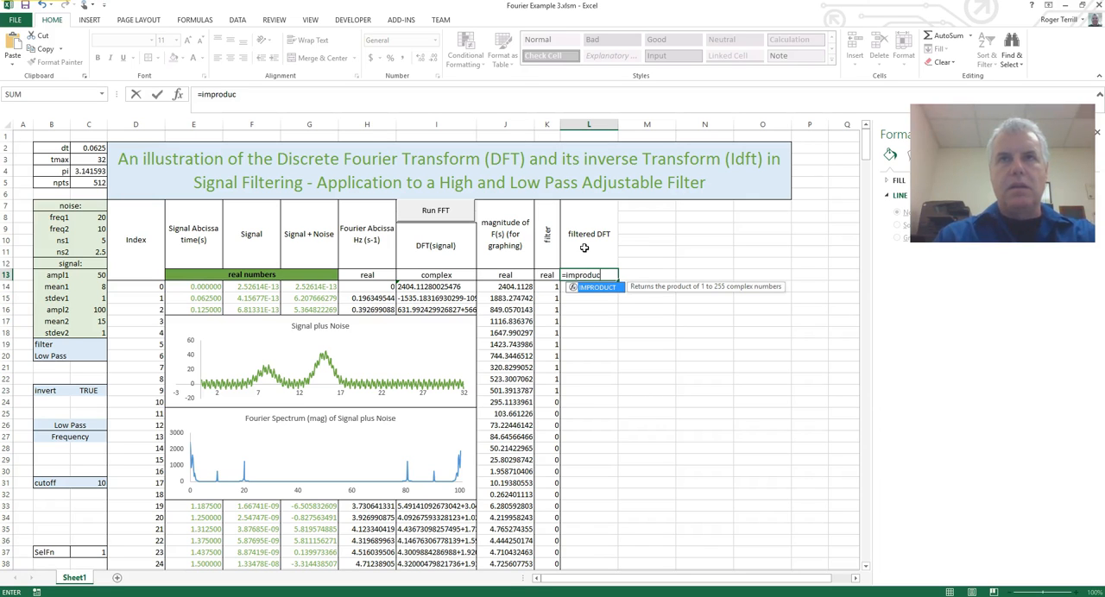
pyautogui.write('duct(')
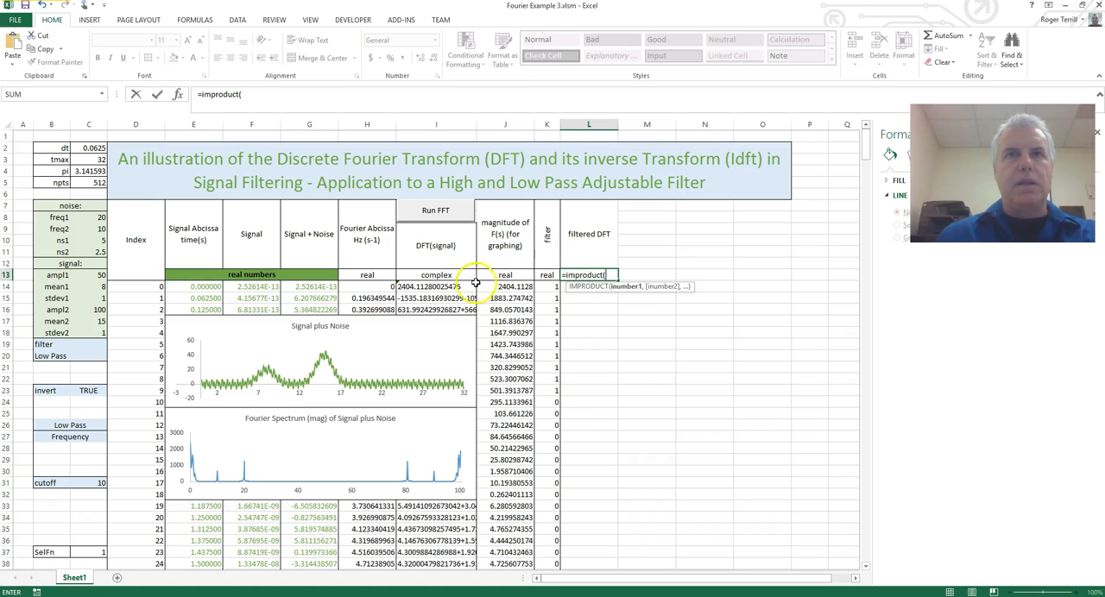
pyautogui.click(445, 286)
pyautogui.write(',')
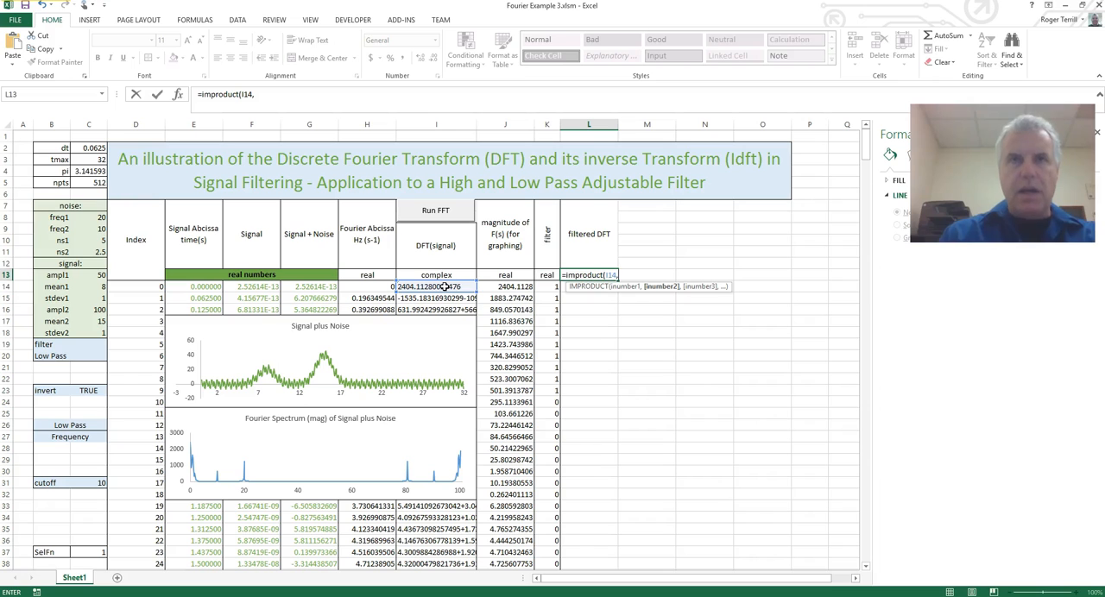
pyautogui.click(554, 288)
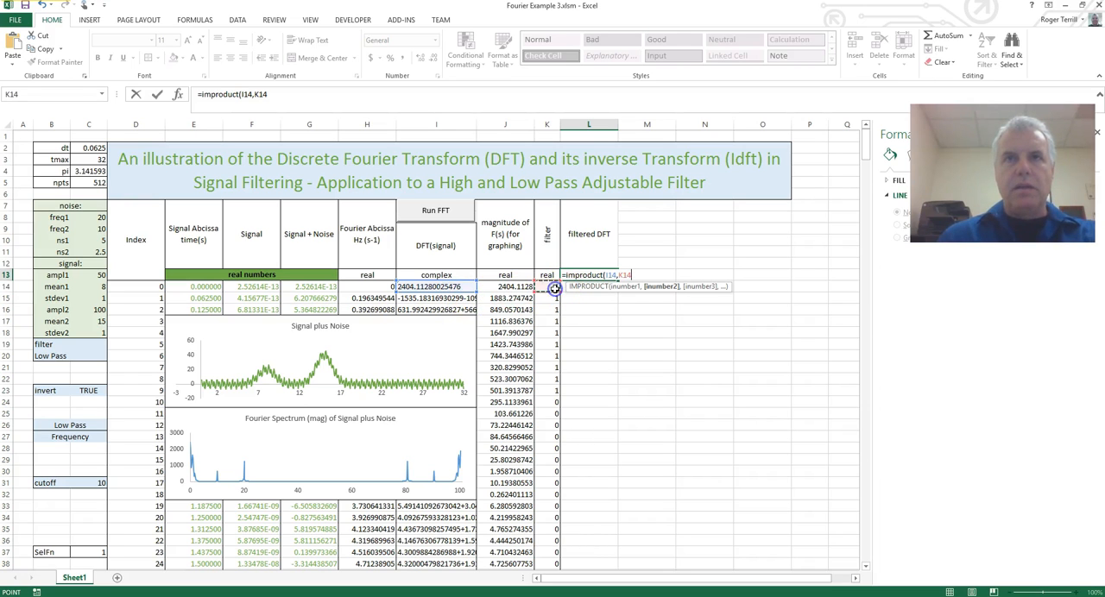
pyautogui.press('Return')
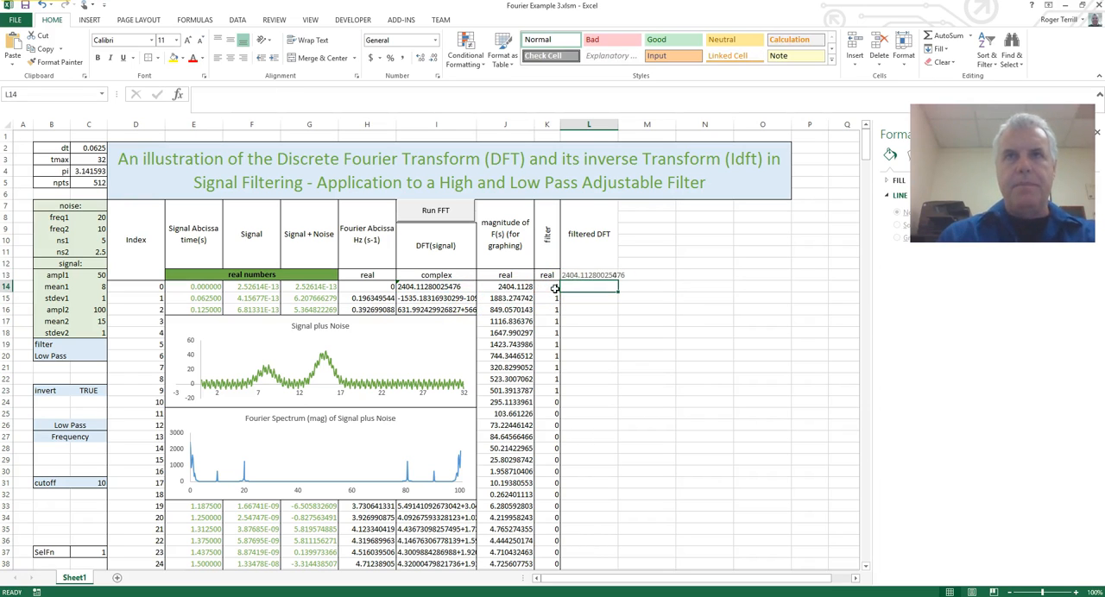
# Move the IMPRODUCT formula from L13 to L14 and check that it references I14 and K14.
pyautogui.click(582, 276)
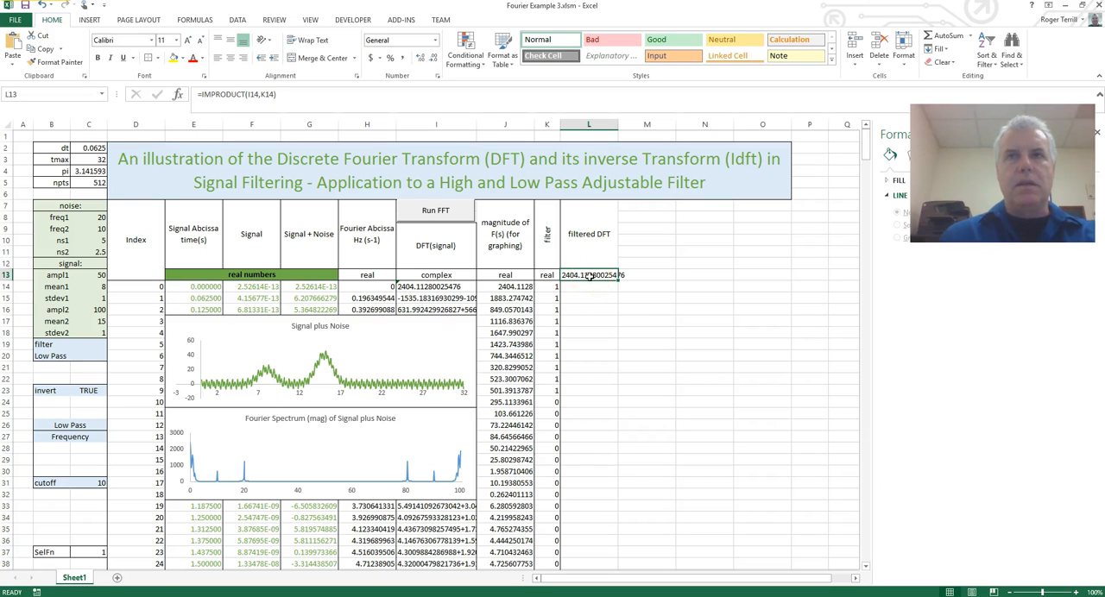
pyautogui.moveTo(589, 282); pyautogui.dragTo(587, 287)
pyautogui.click(588, 325)
pyautogui.click(584, 289)
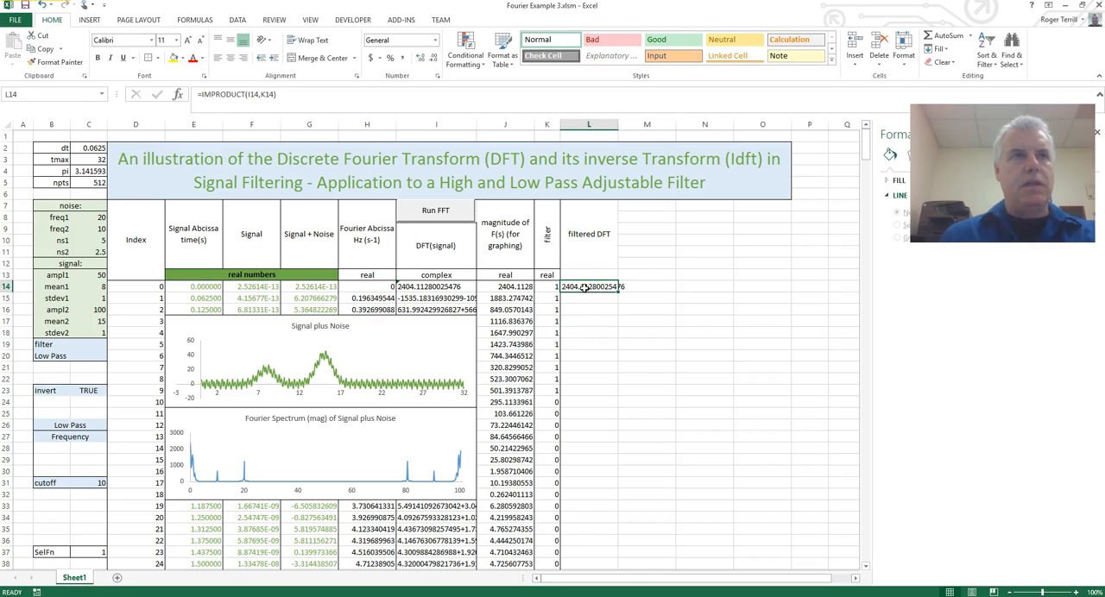
pyautogui.doubleClick(583, 289)
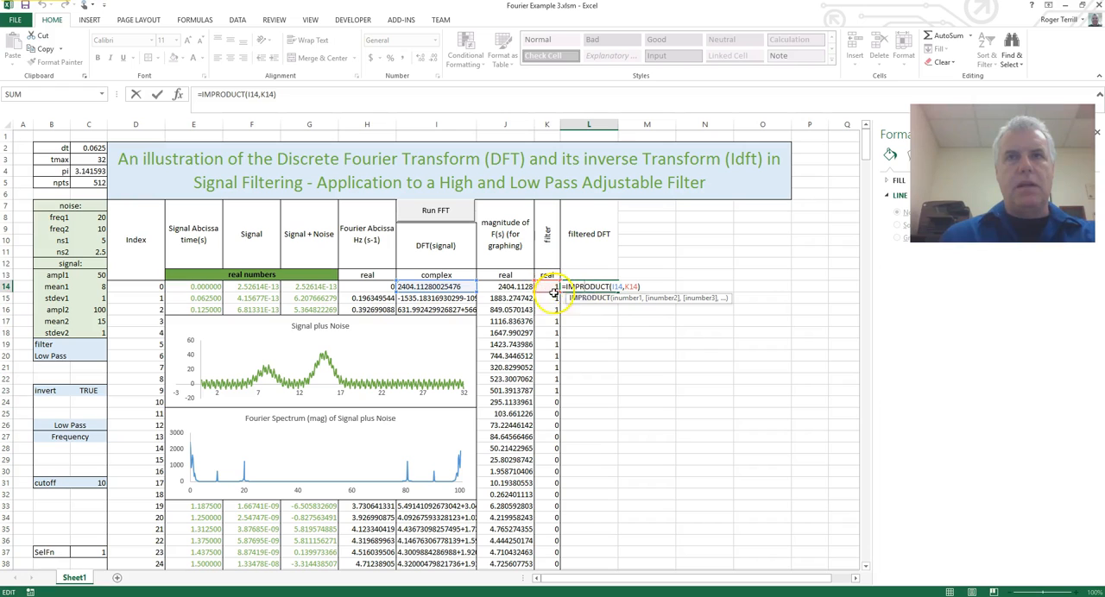
pyautogui.press('Return')
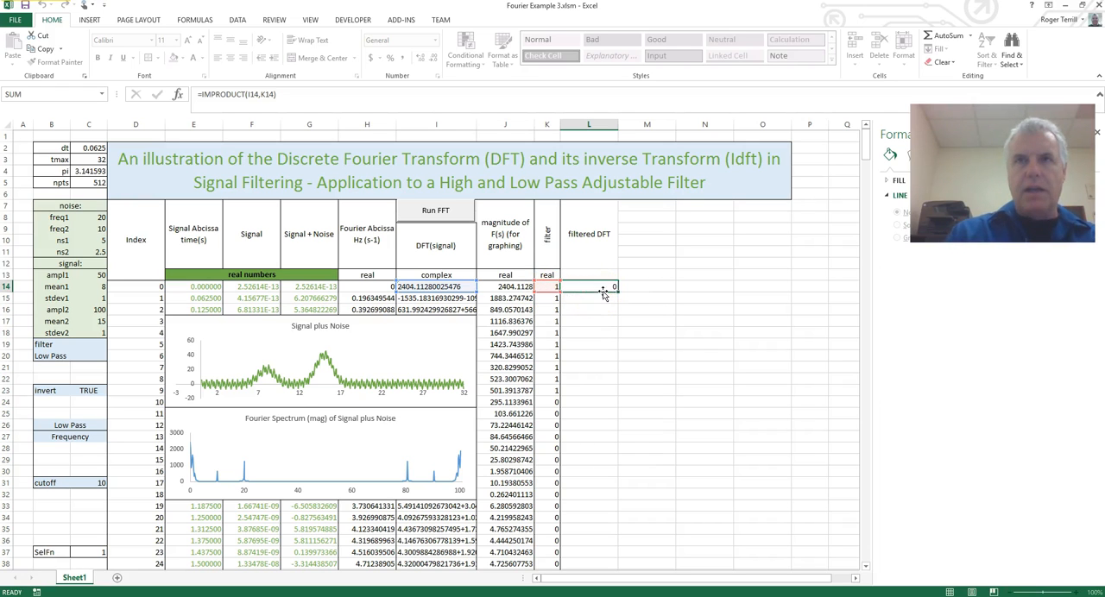
# Label cell L13 under the filtered DFT heading as "complex".
pyautogui.click(598, 273)
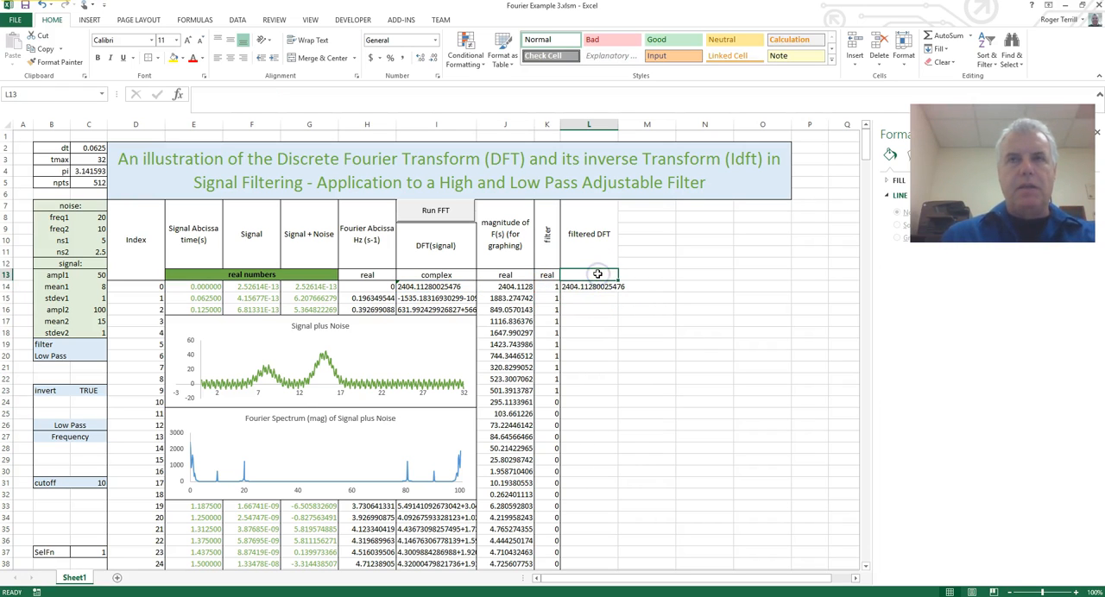
pyautogui.write('complex')
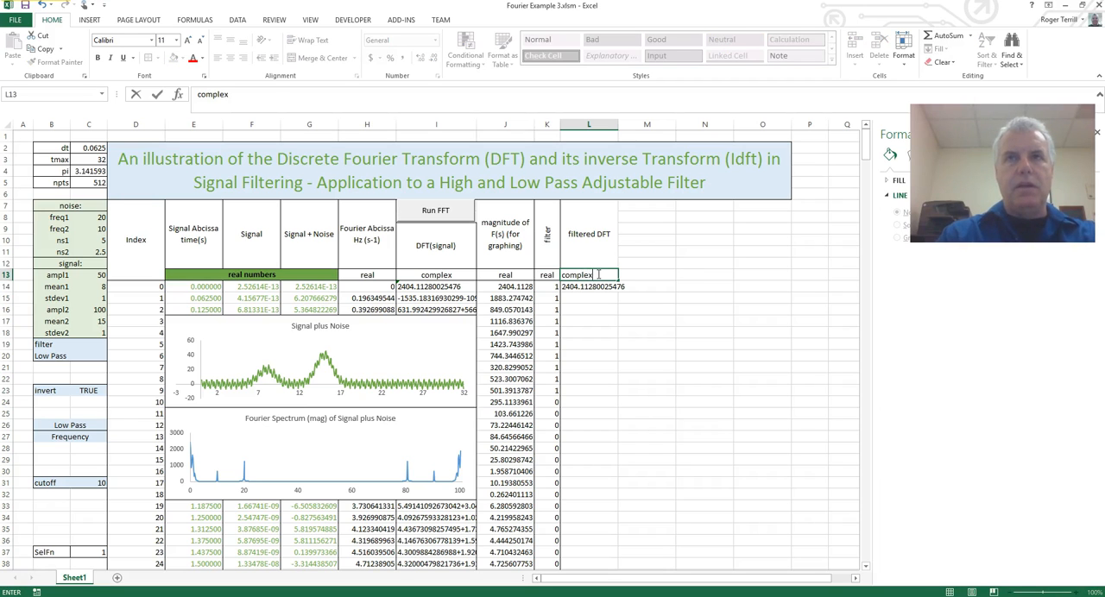
pyautogui.press('Return')
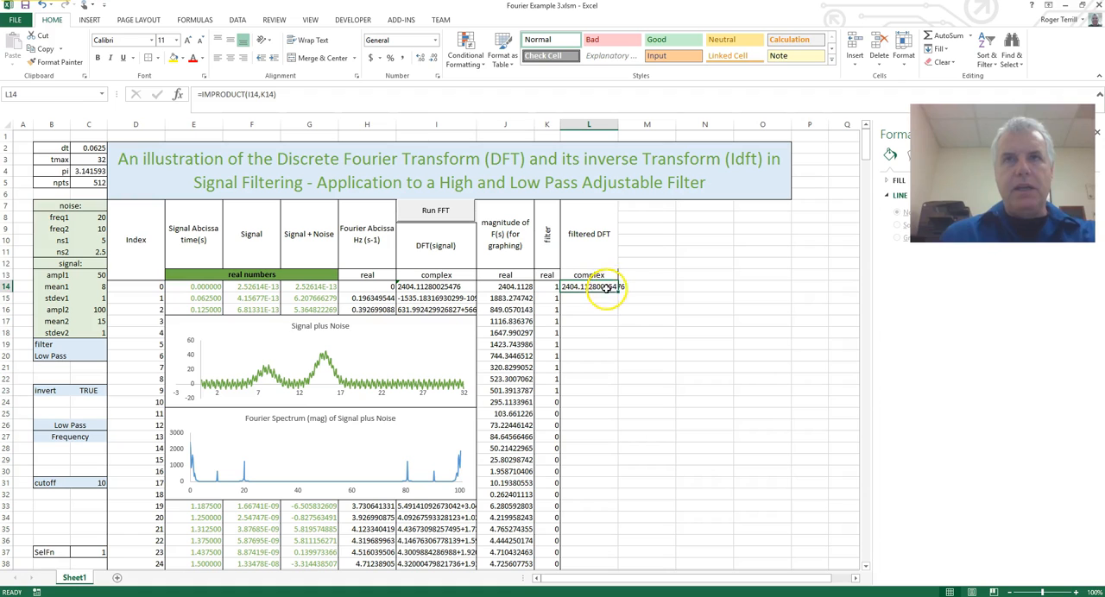
# Fill the L14 IMPRODUCT formula down the filtered DFT column and check a cell in the zeroed range.
pyautogui.doubleClick(618, 292)
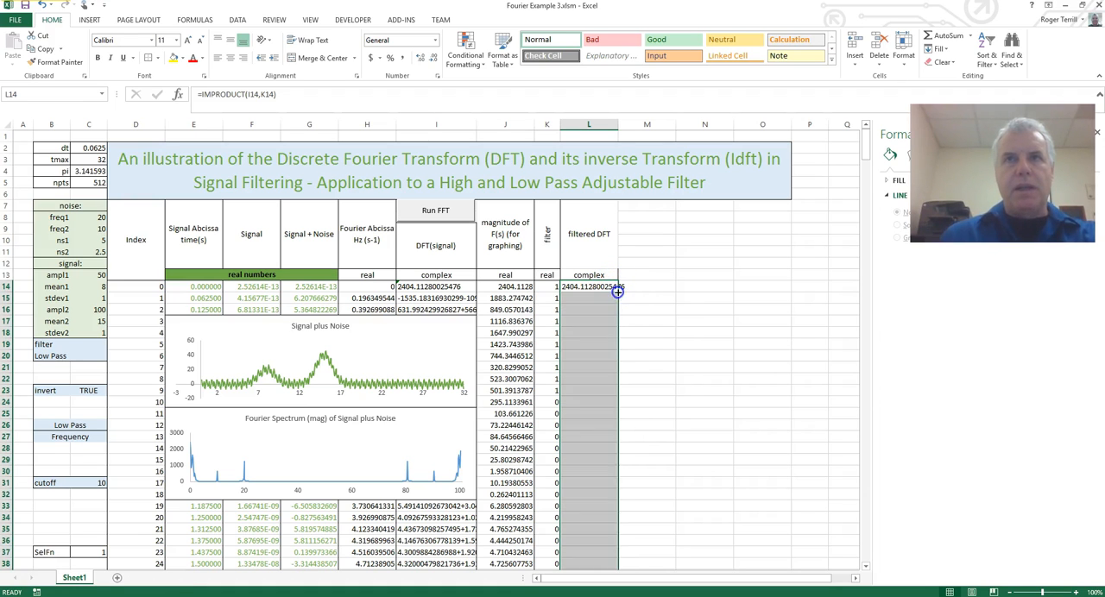
pyautogui.click(640, 461)
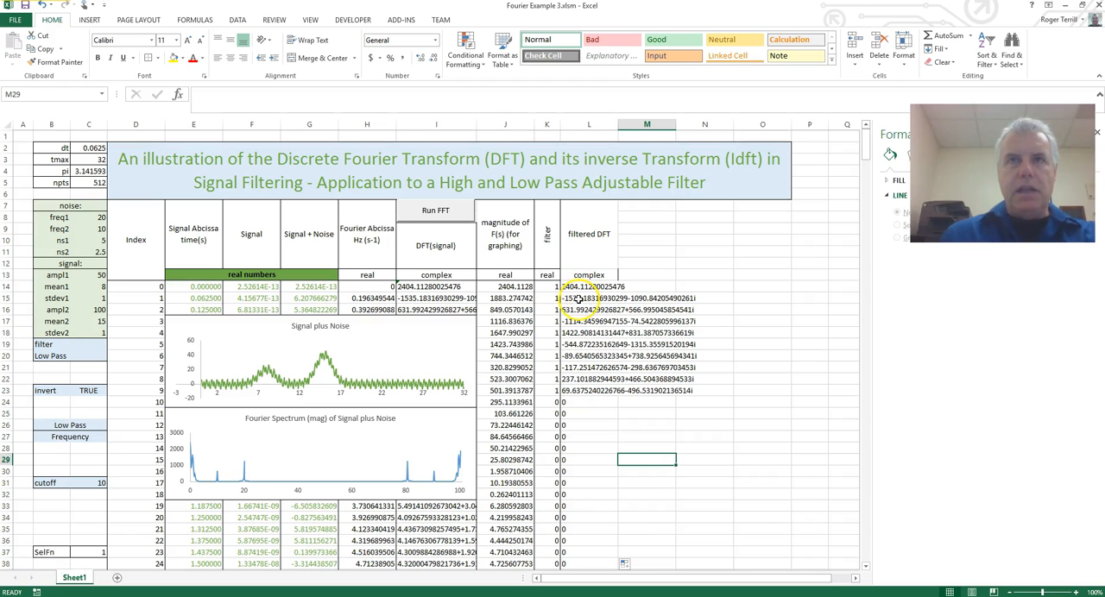
pyautogui.click(596, 428)
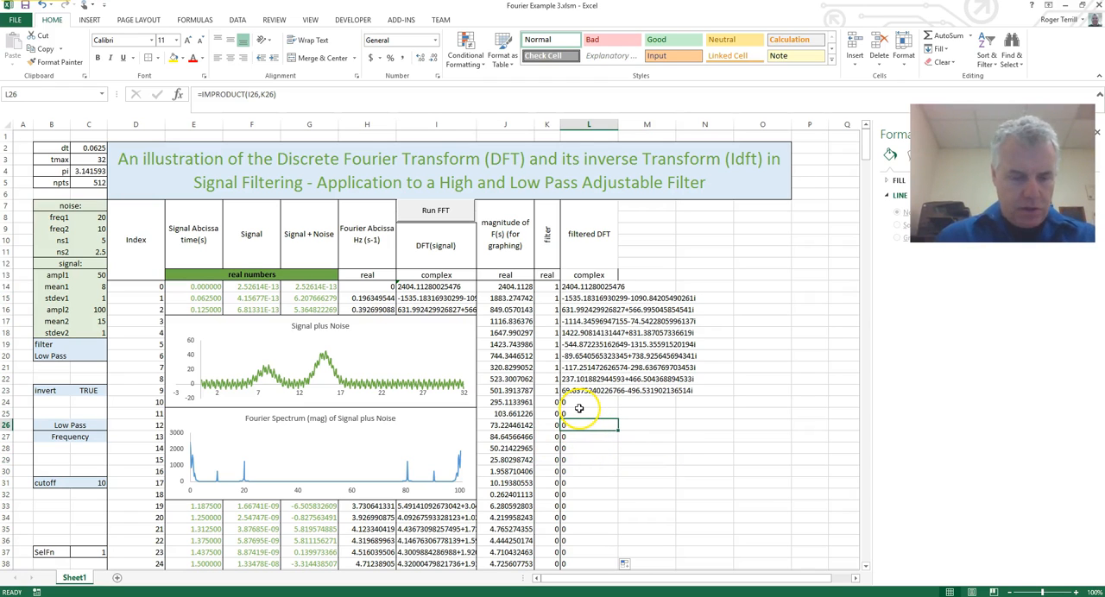
# Add a new data series to the Fourier Spectrum chart, taking its name from the filter heading in K7.
pyautogui.click(579, 403)
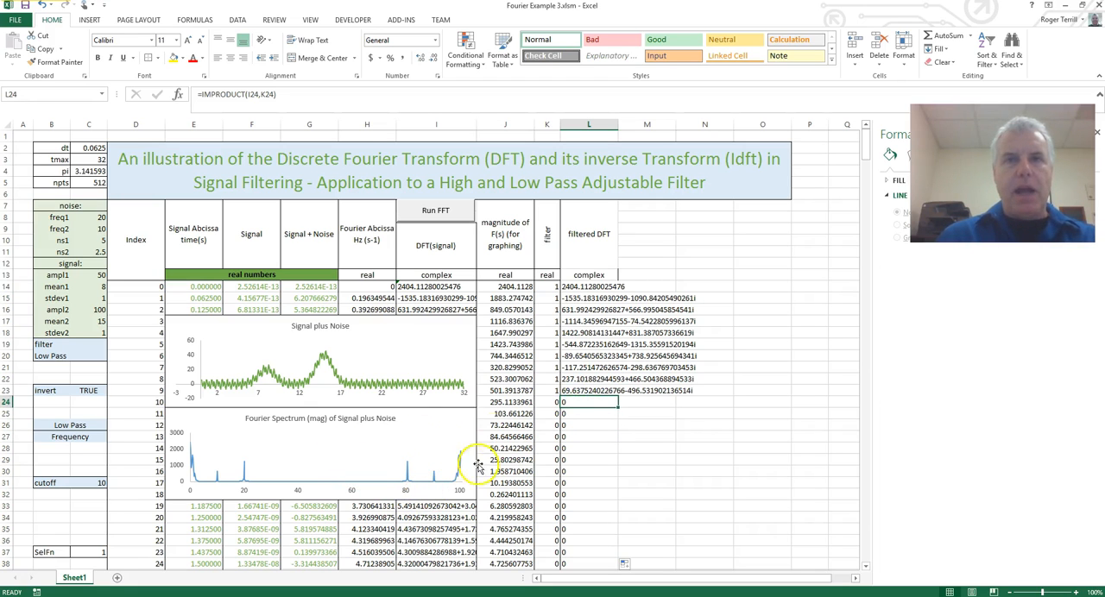
pyautogui.click(550, 286)
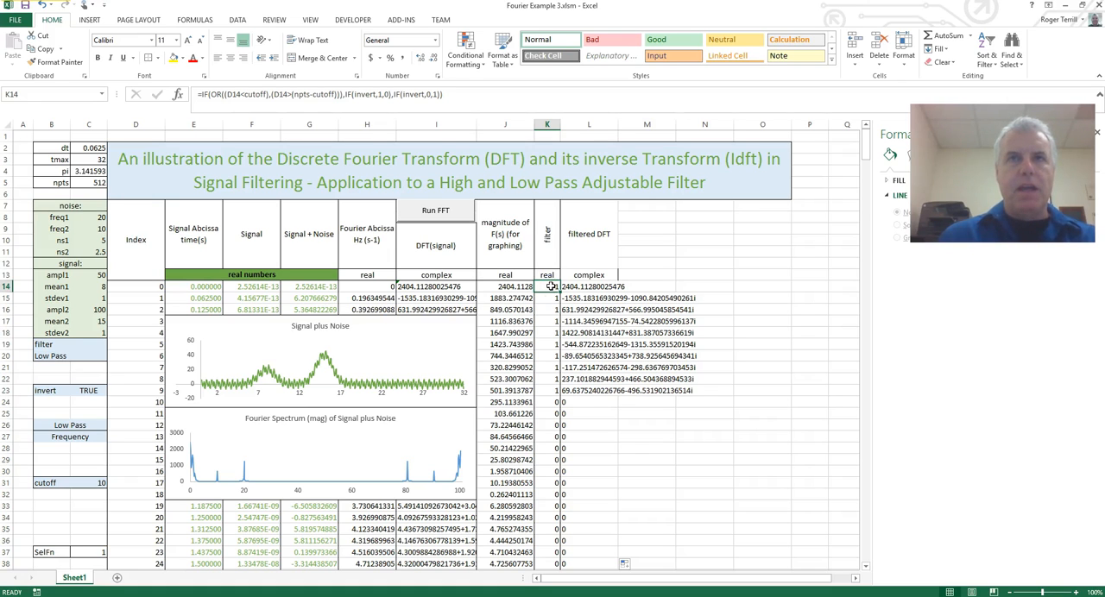
pyautogui.click(352, 457)
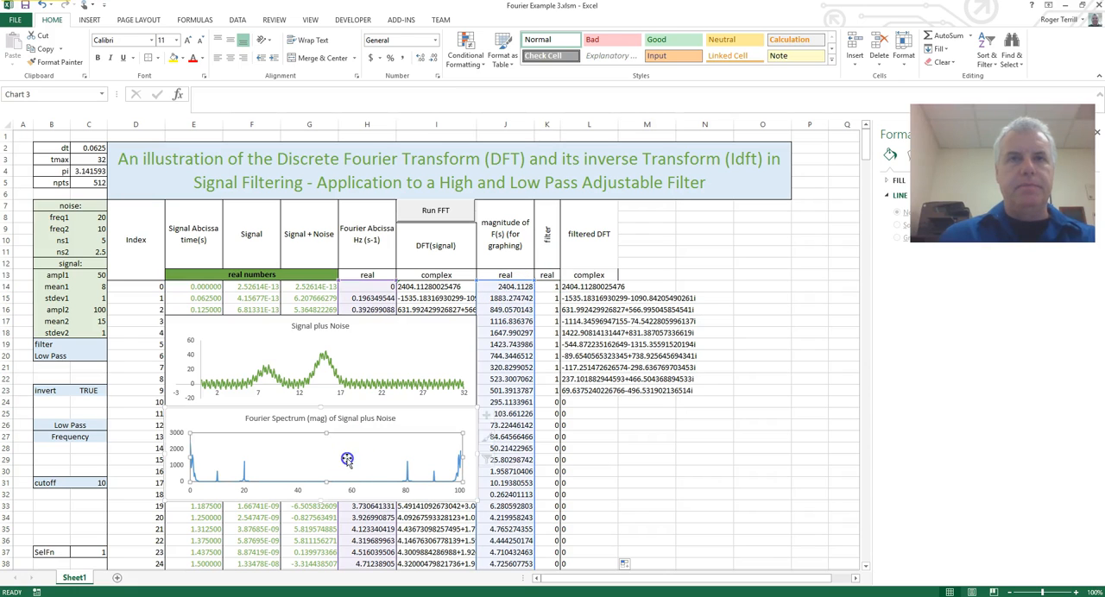
pyautogui.click(408, 474)
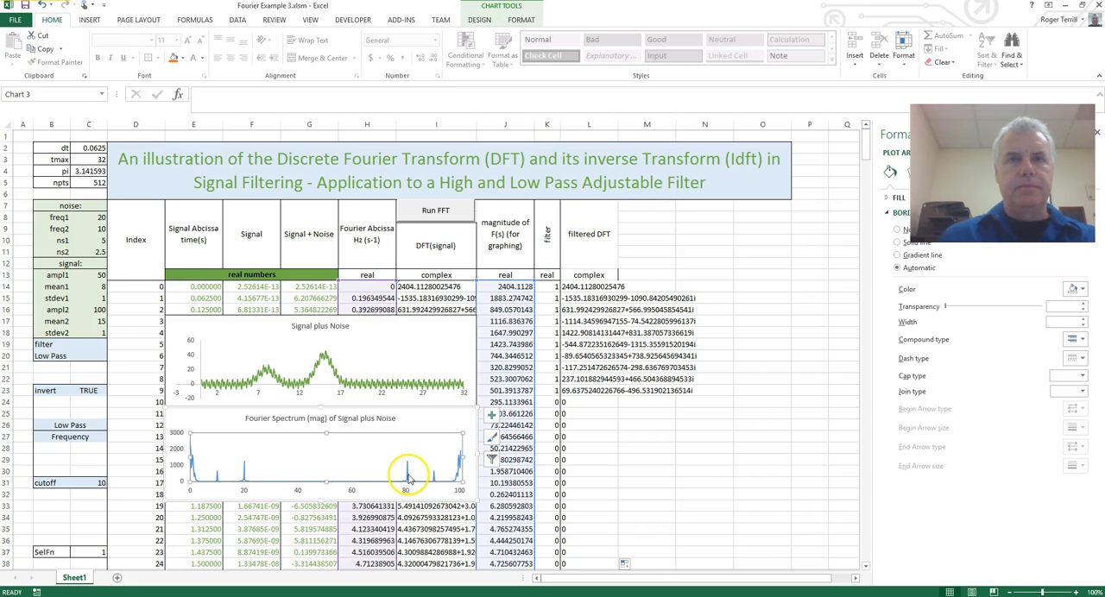
pyautogui.click(521, 19)
pyautogui.click(480, 19)
pyautogui.click(572, 47)
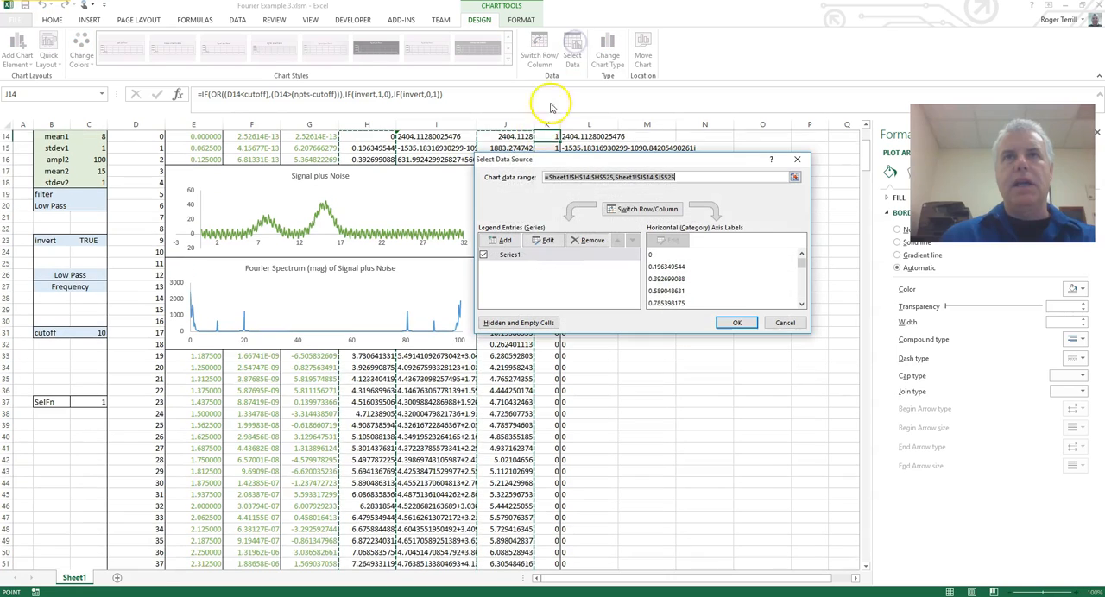
pyautogui.click(498, 241)
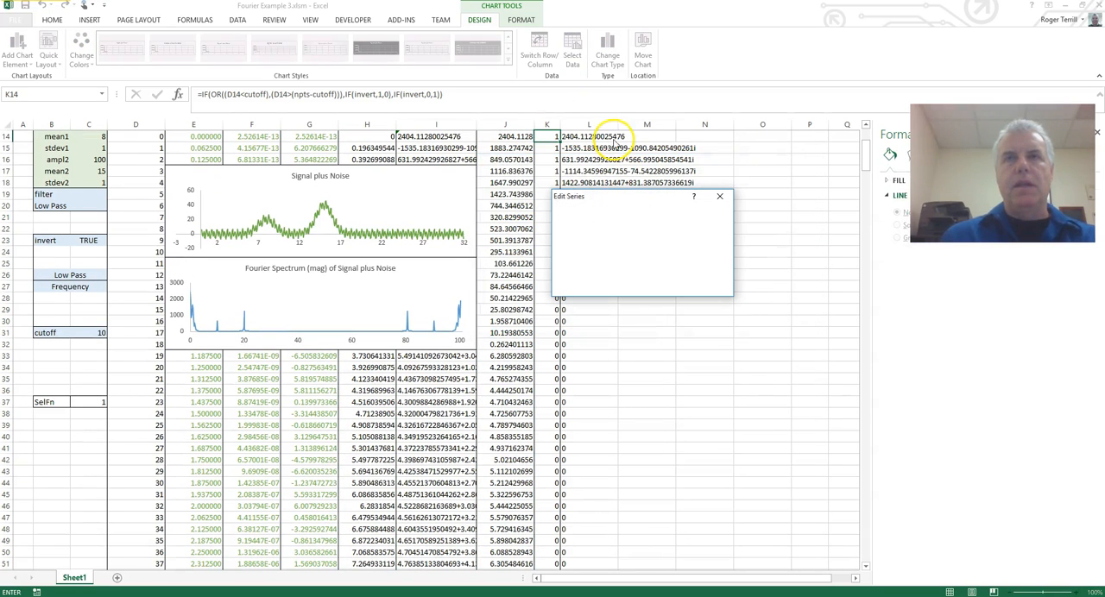
pyautogui.scroll(2, 769, 202)
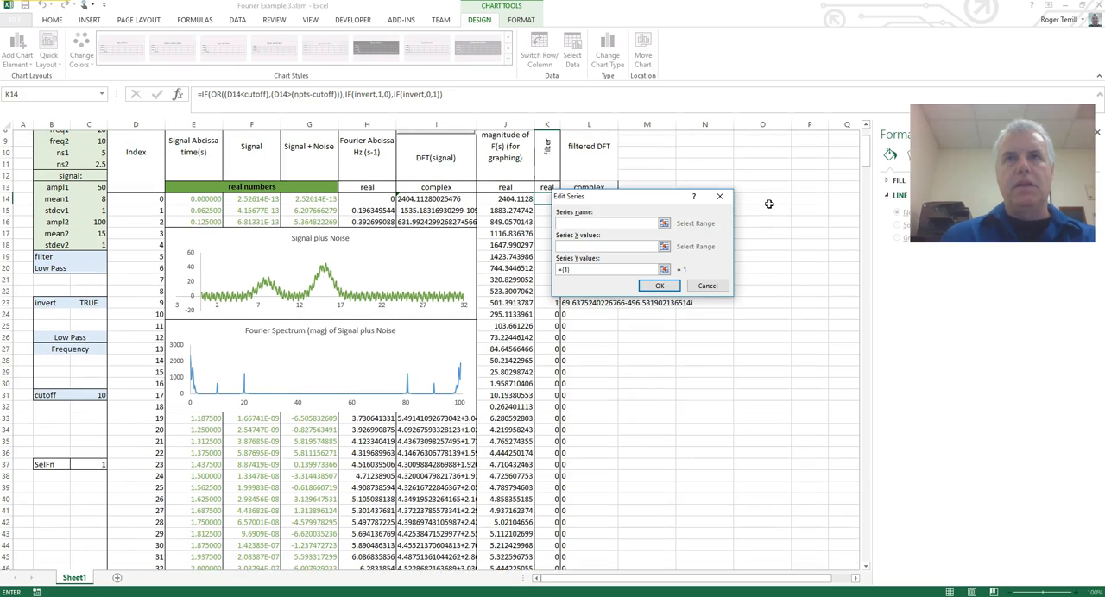
pyautogui.click(549, 162)
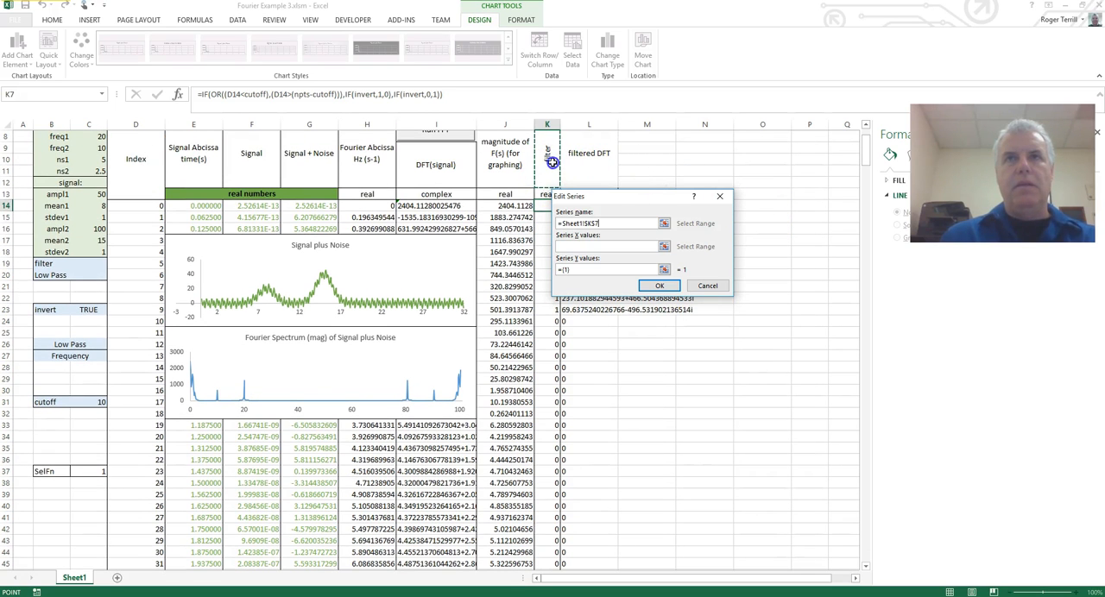
# Set the filter series' X values to the Fourier abscissa range H14:H525.
pyautogui.click(647, 245)
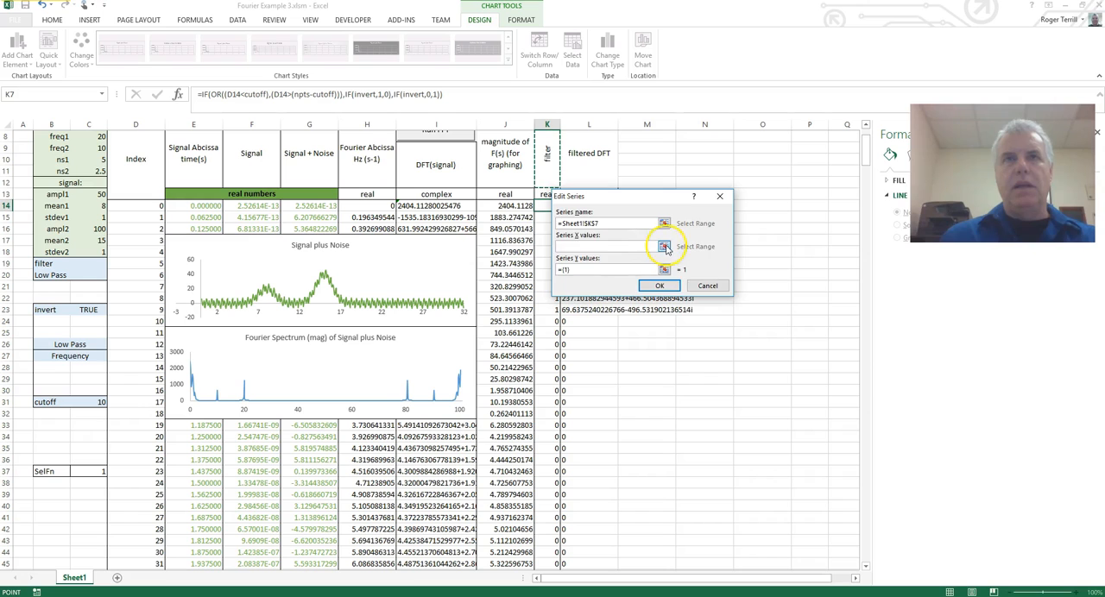
pyautogui.click(664, 247)
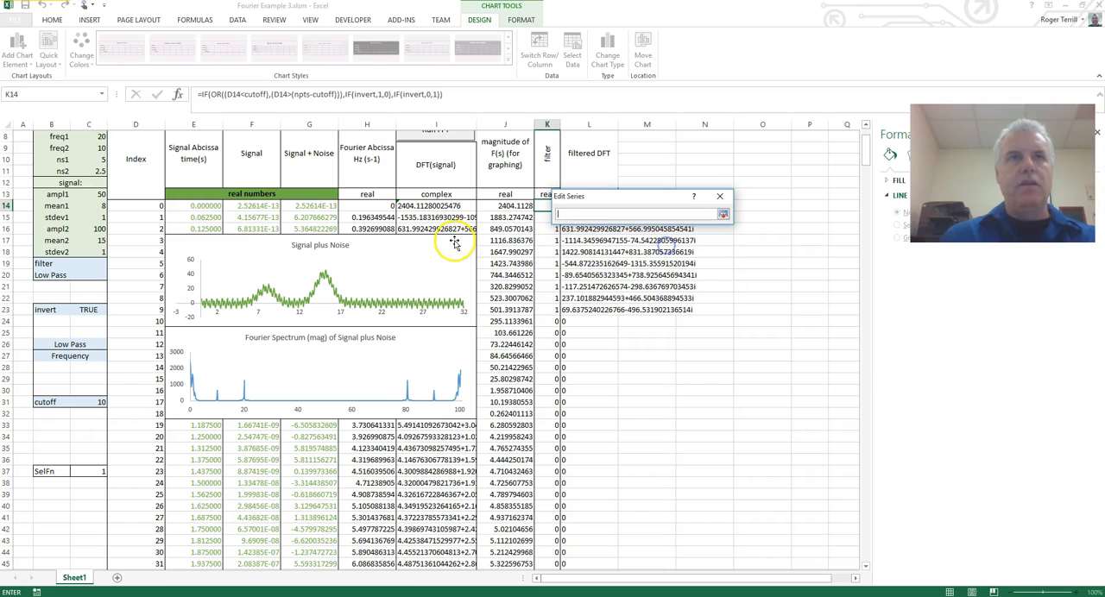
pyautogui.click(370, 209)
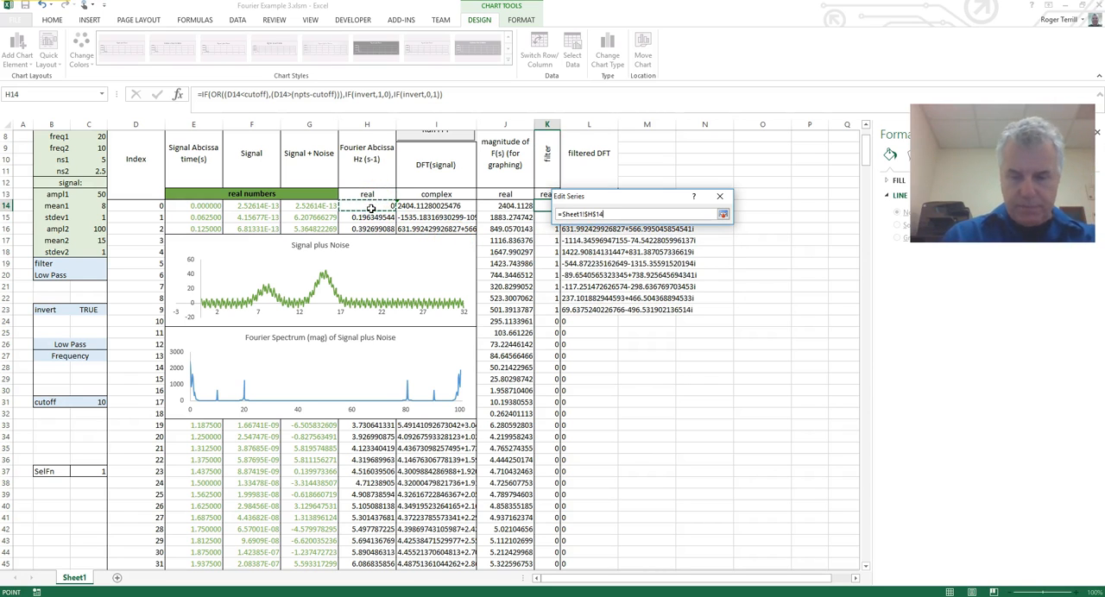
pyautogui.hotkey('ctrl', 'shift', 'Down')
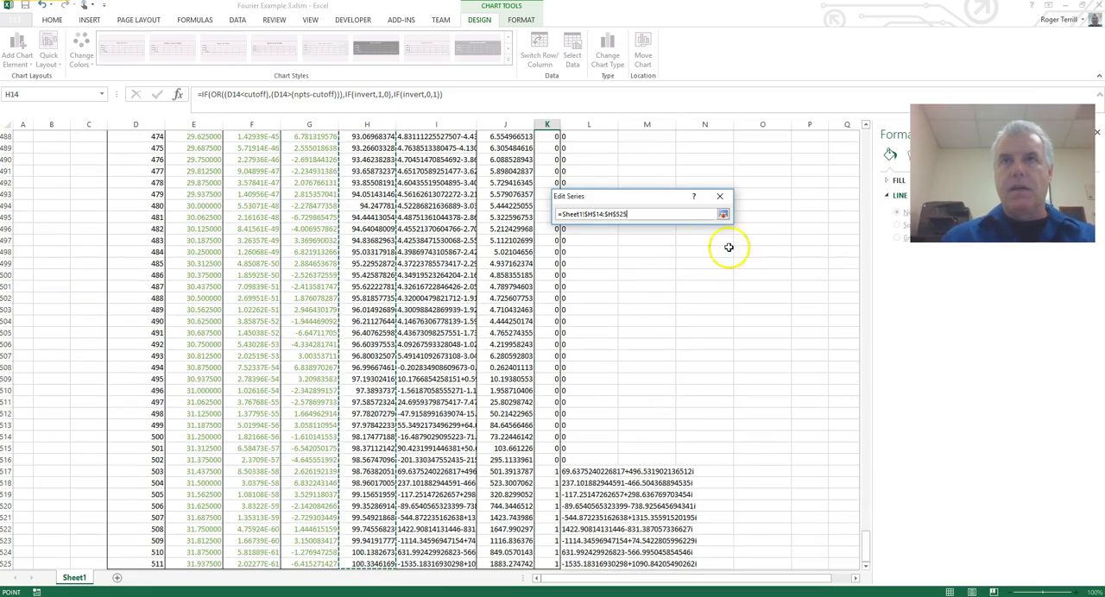
pyautogui.click(725, 217)
# Set the filter series' Y values to K14:K525 and apply the new series to the Fourier Spectrum chart.
pyautogui.click(663, 272)
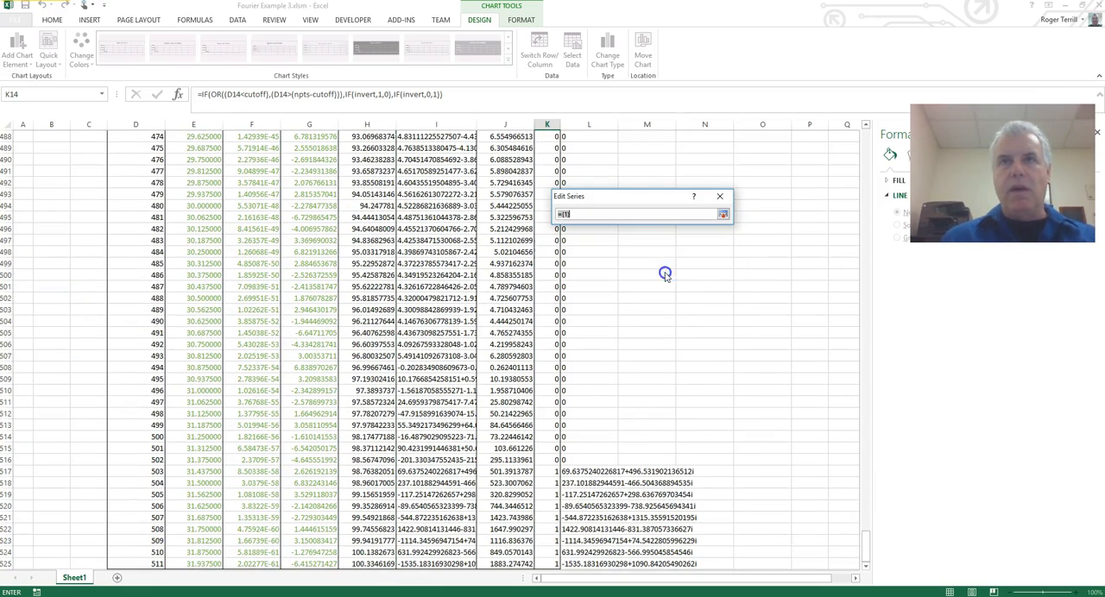
pyautogui.moveTo(866, 552); pyautogui.dragTo(835, 136)
pyautogui.click(546, 287)
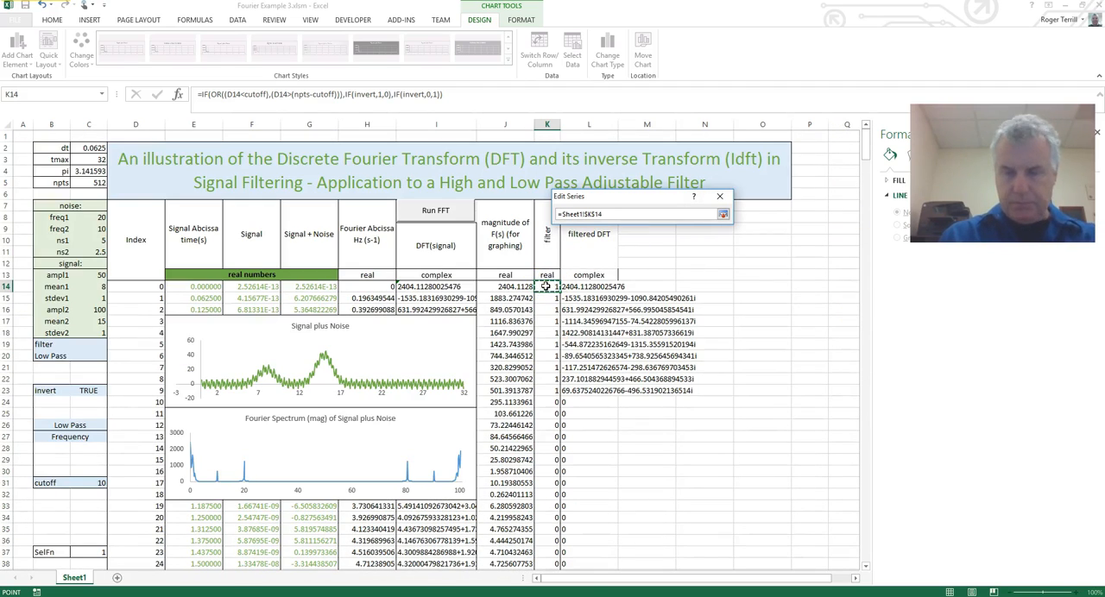
pyautogui.hotkey('ctrl', 'shift', 'Down')
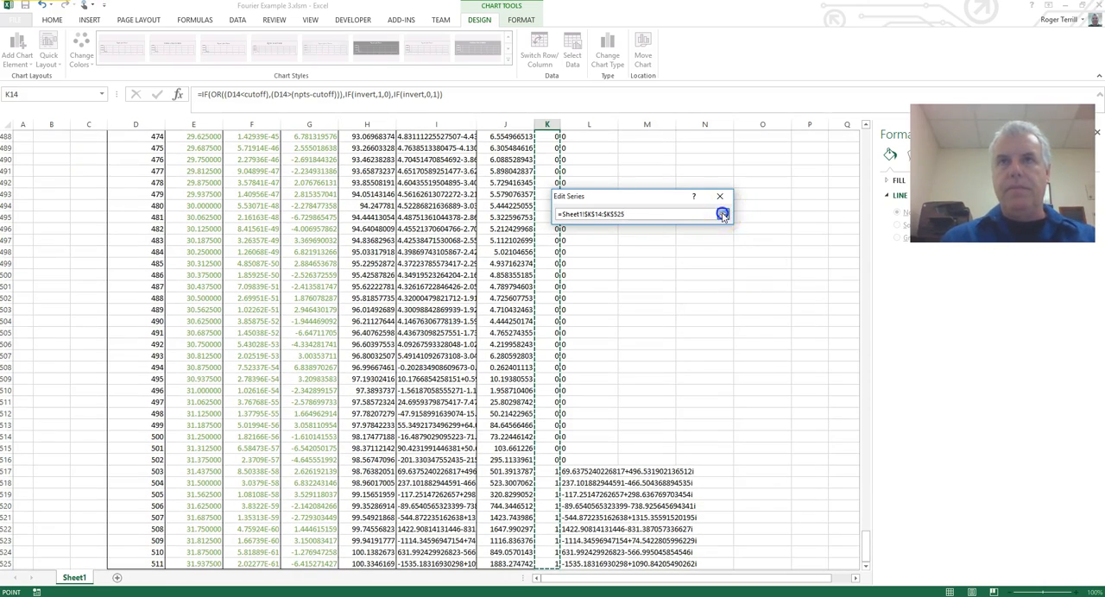
pyautogui.click(722, 215)
pyautogui.click(663, 287)
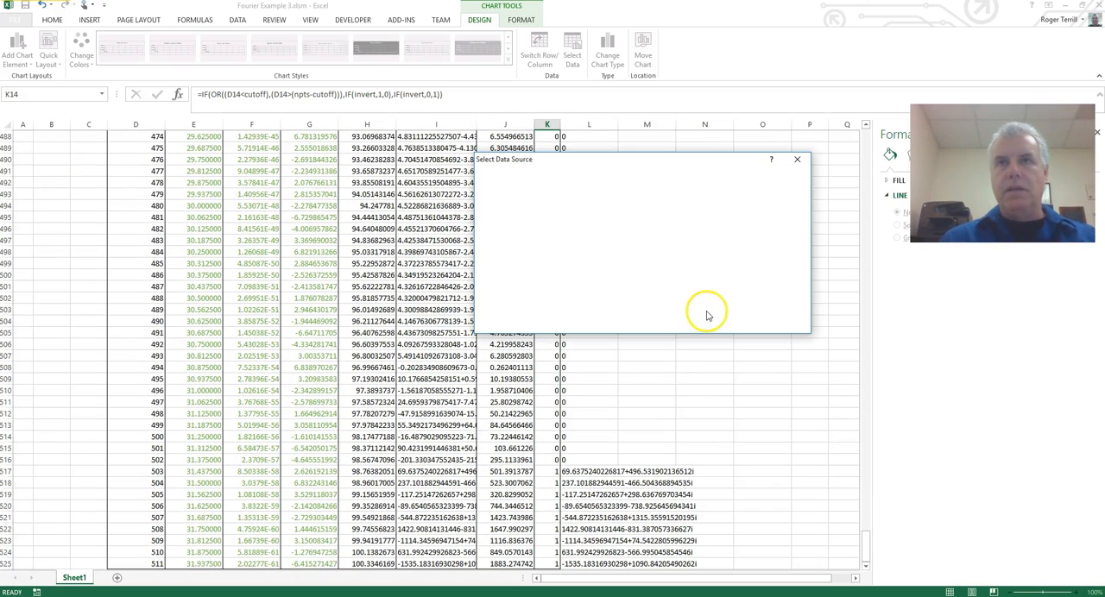
pyautogui.click(738, 323)
pyautogui.moveTo(866, 554); pyautogui.dragTo(844, 138)
pyautogui.click(735, 417)
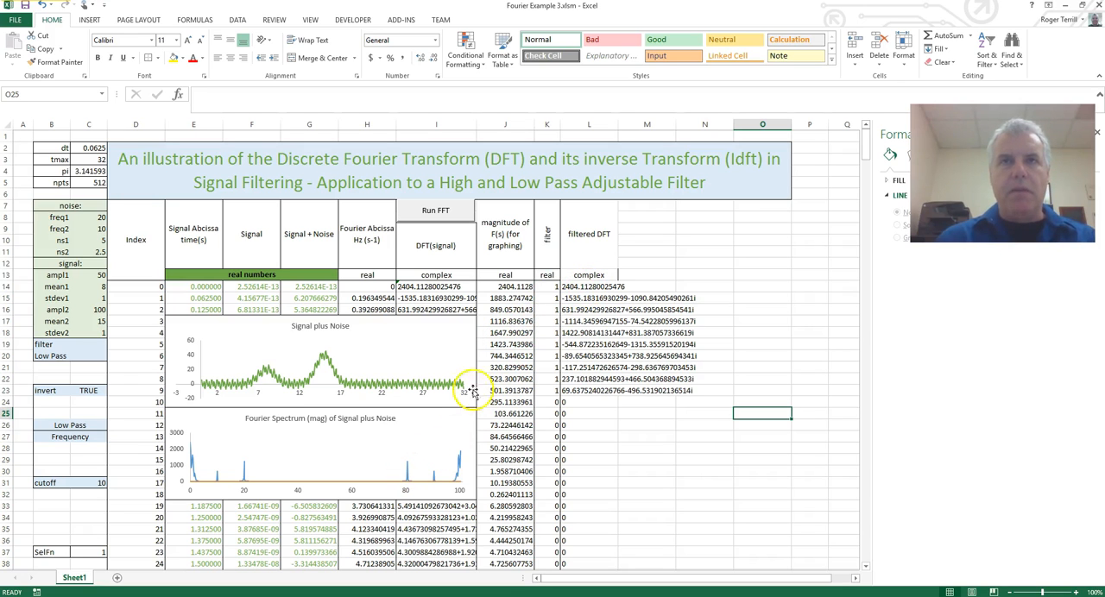
# Start adding another data series to the Fourier Spectrum chart.
pyautogui.click(372, 453)
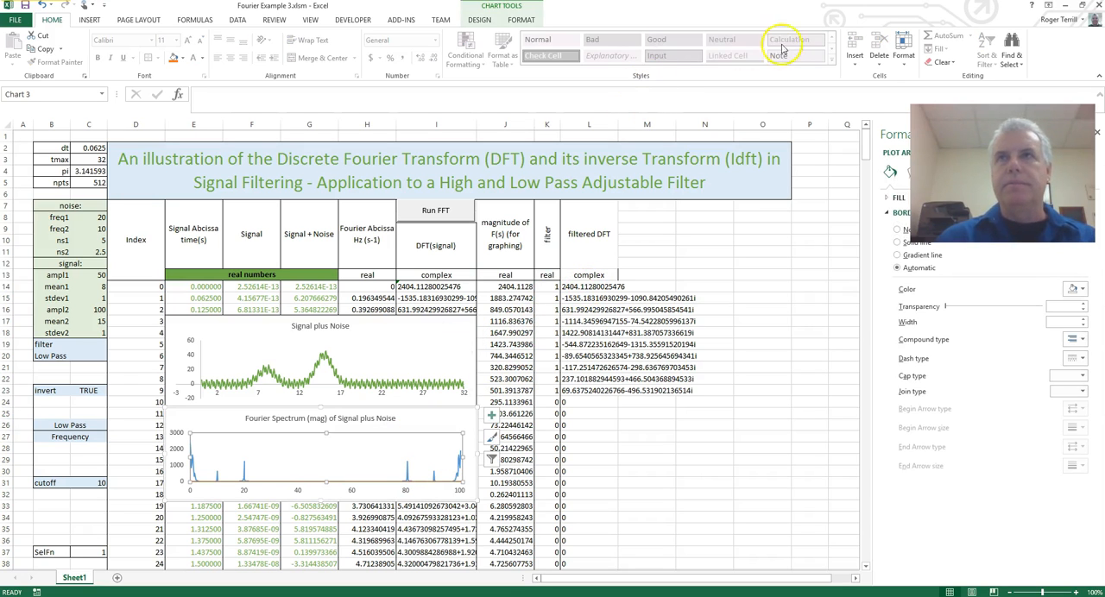
pyautogui.click(523, 21)
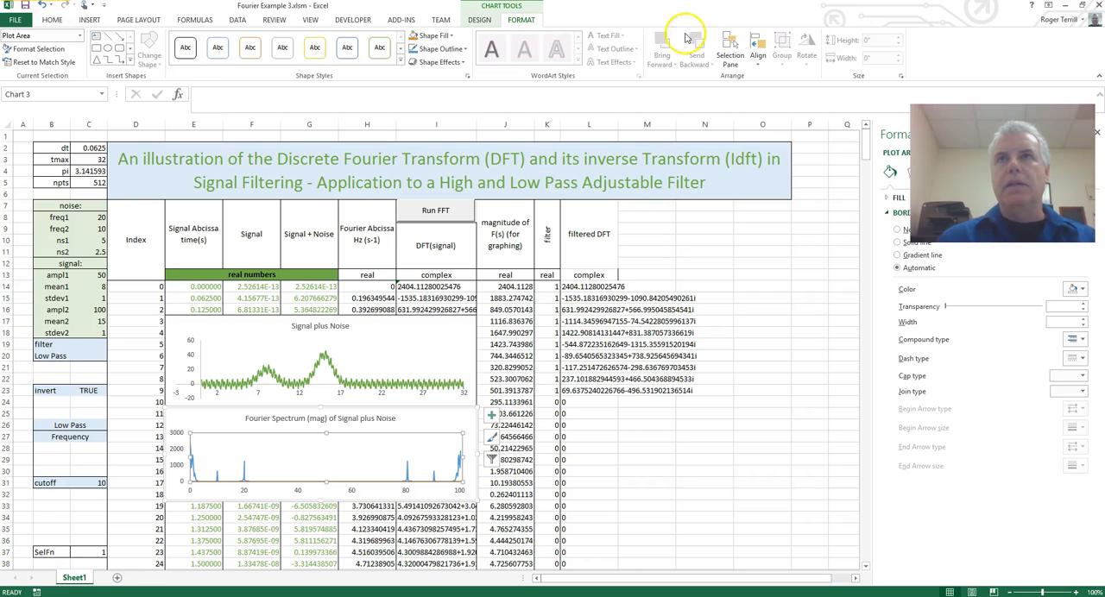
pyautogui.click(484, 21)
pyautogui.click(570, 43)
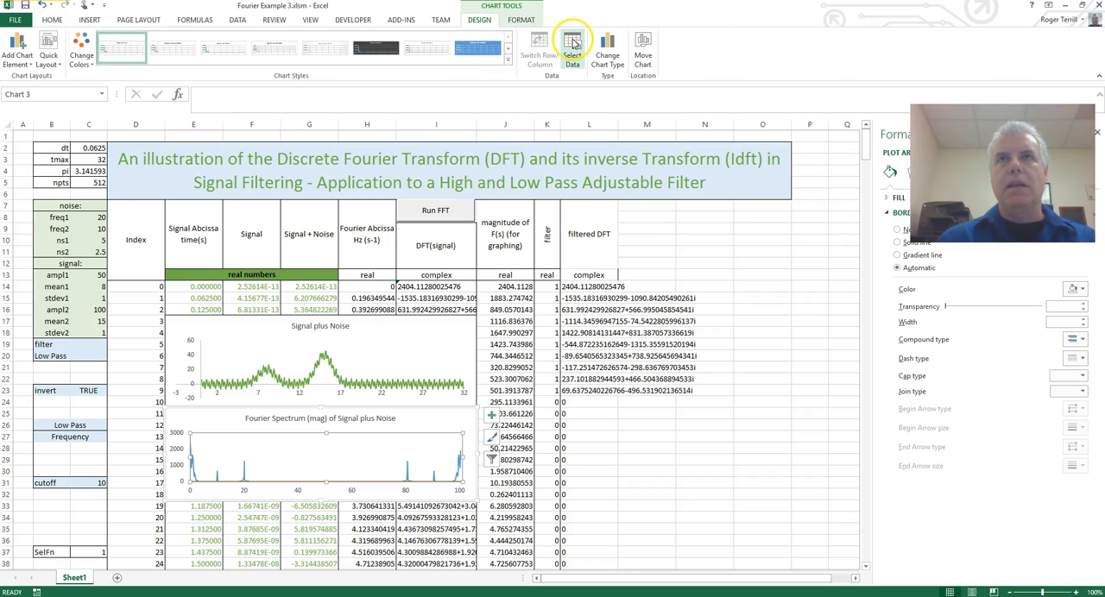
pyautogui.click(507, 240)
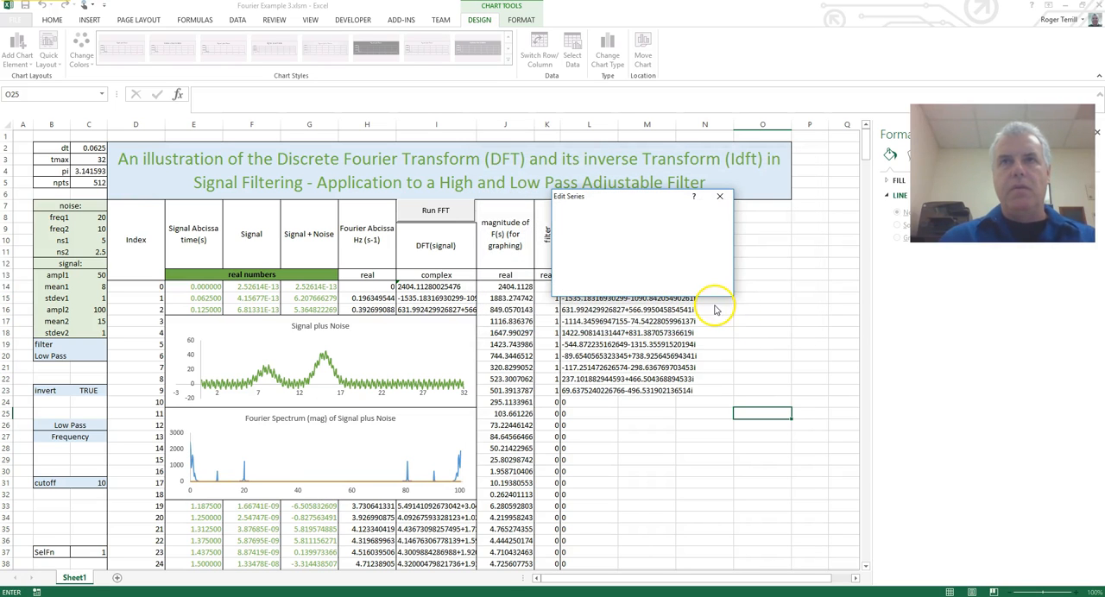
pyautogui.click(641, 226)
pyautogui.moveTo(648, 188); pyautogui.dragTo(695, 214)
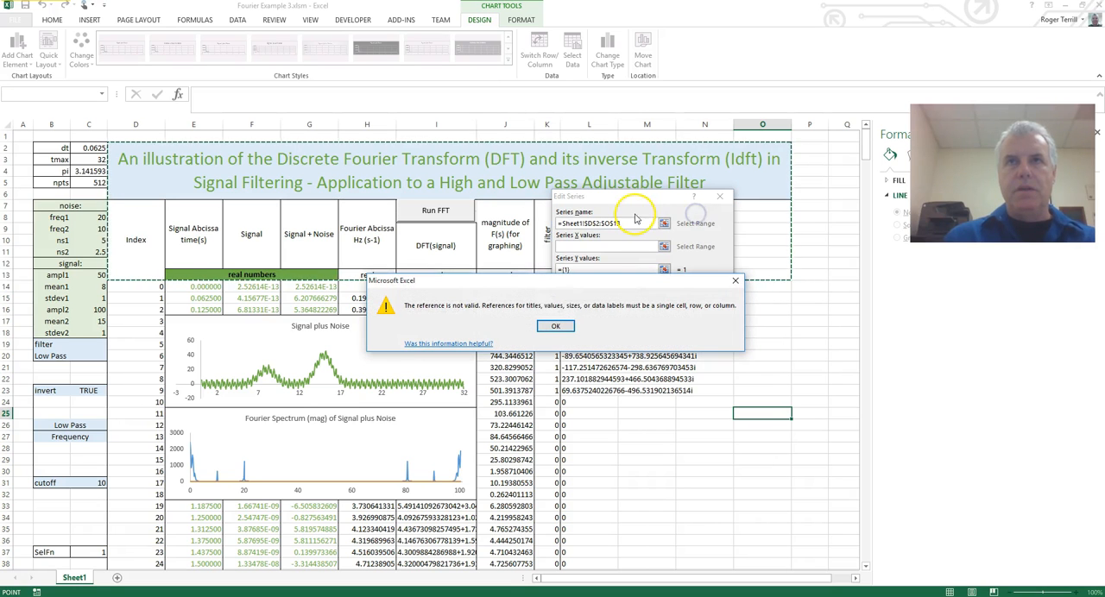
pyautogui.click(553, 325)
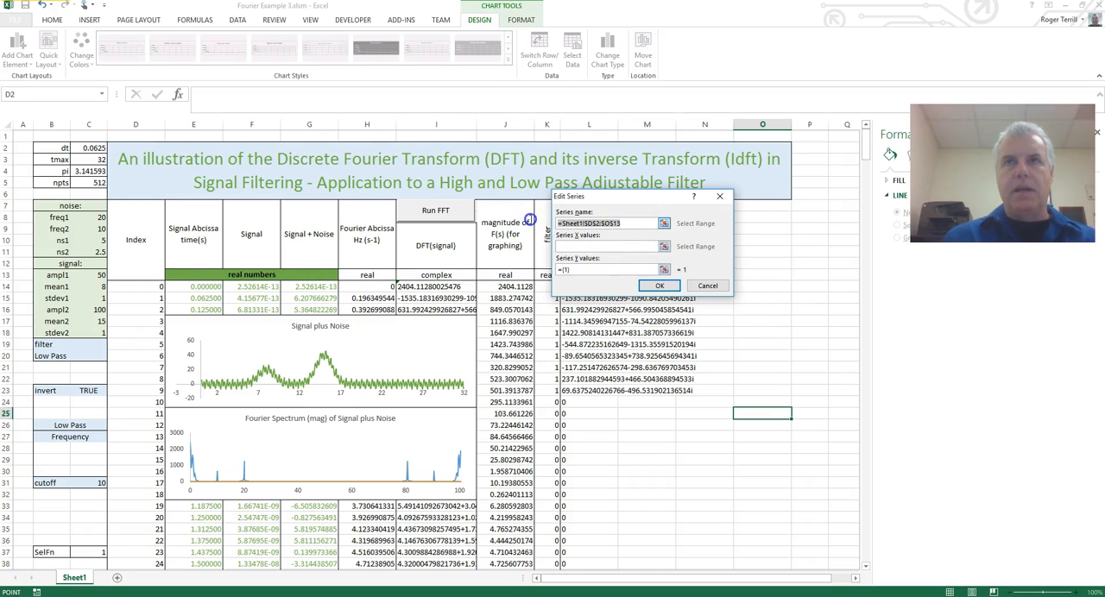
# Move the series dialog off the column headings and name the series from the filtered DFT heading in L7.
pyautogui.moveTo(611, 201); pyautogui.dragTo(771, 258)
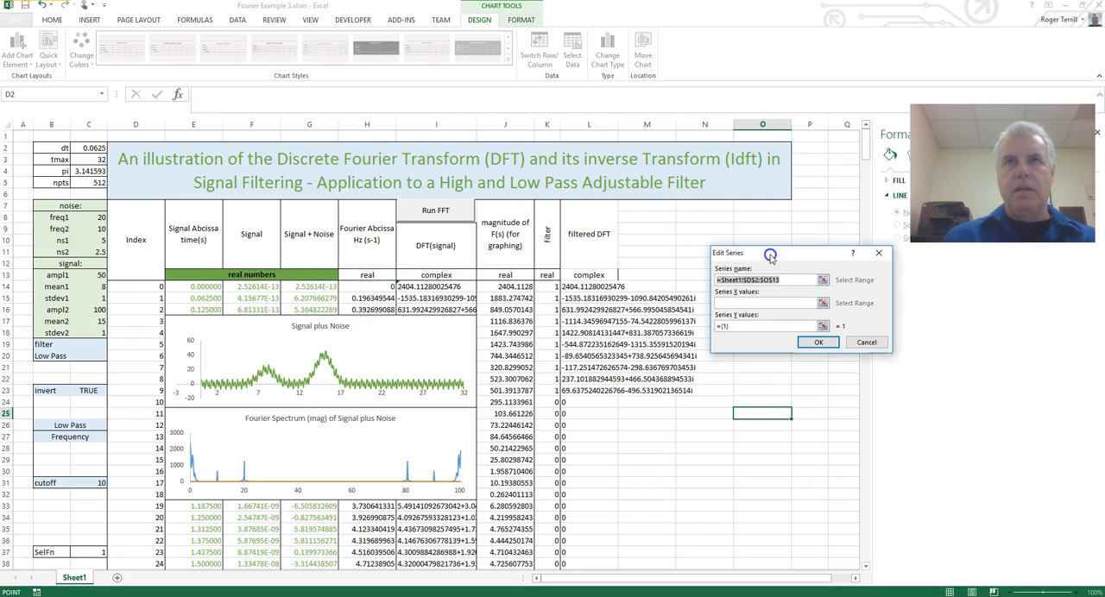
pyautogui.click(823, 280)
pyautogui.click(597, 235)
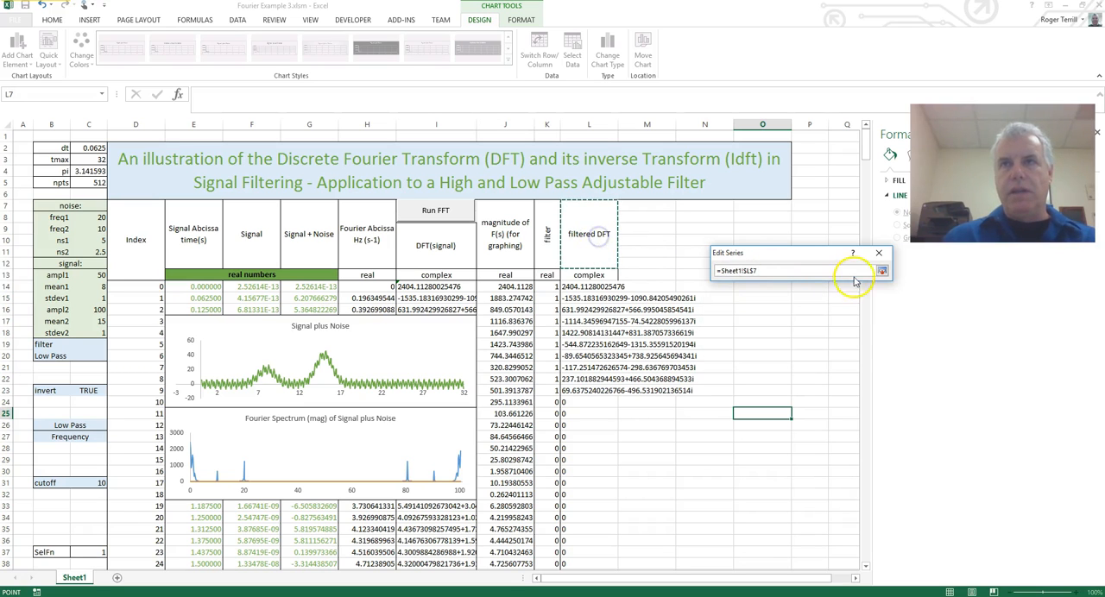
pyautogui.click(881, 271)
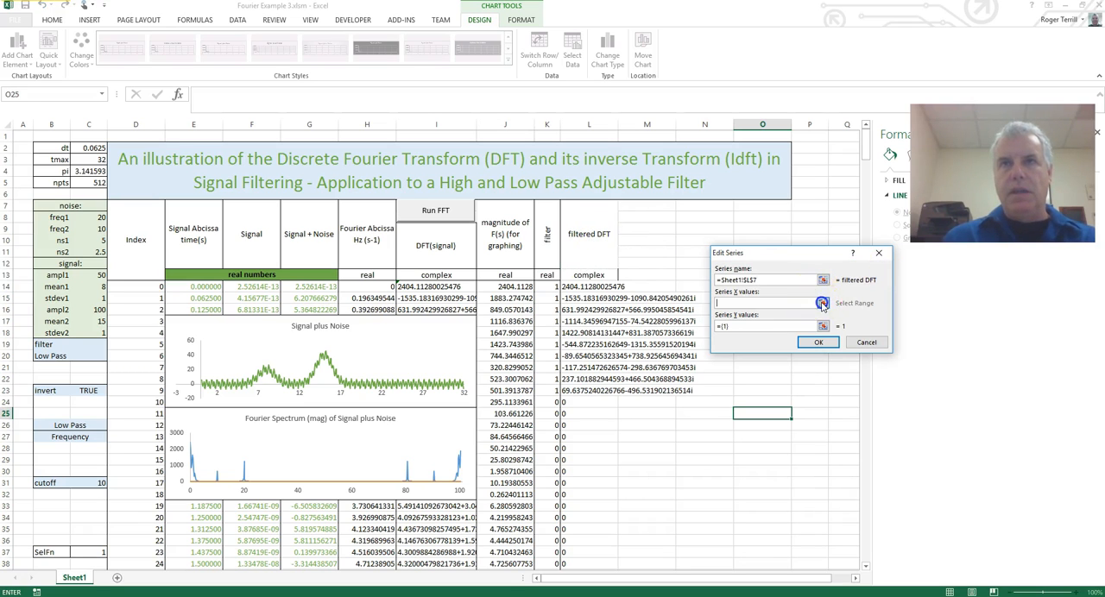
# Set the filtered DFT series' X values to the Fourier abscissa range H14:H525.
pyautogui.click(823, 303)
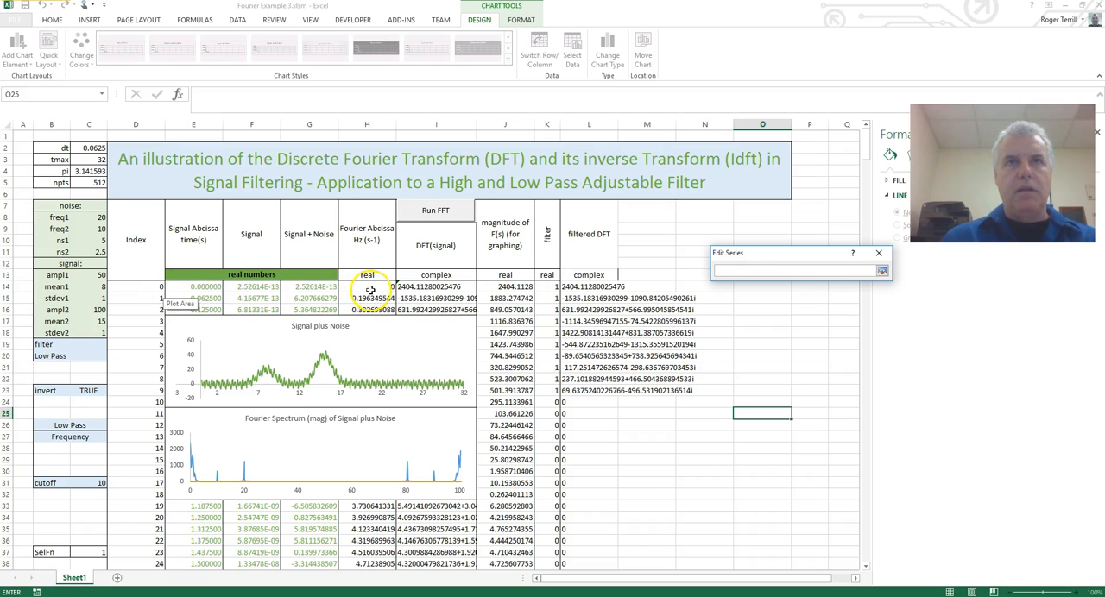
pyautogui.click(370, 290)
pyautogui.hotkey('ctrl', 'shift', 'Down')
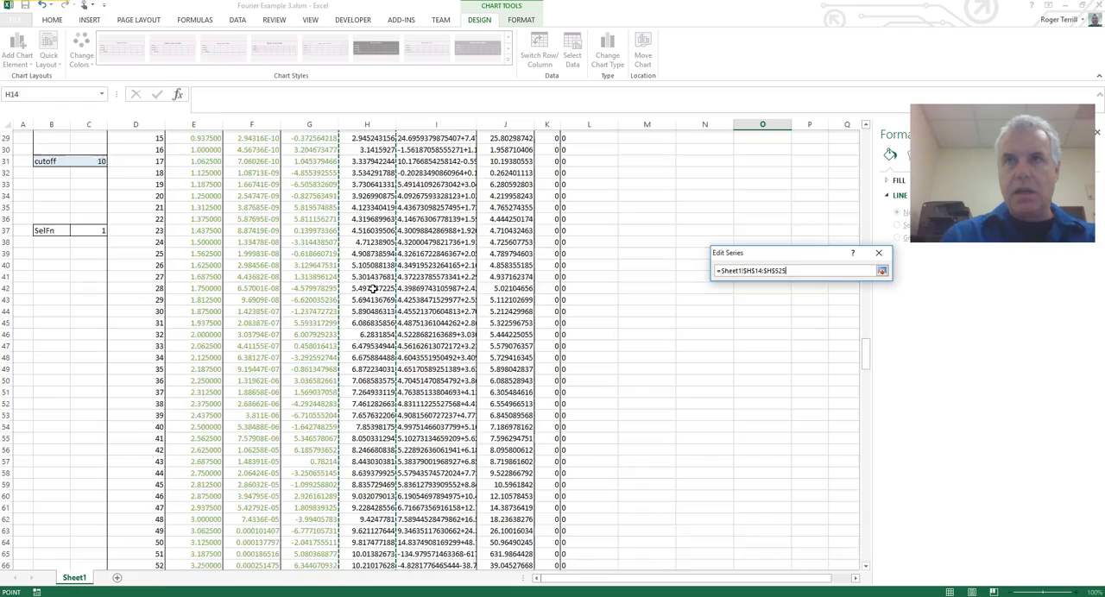
pyautogui.click(882, 271)
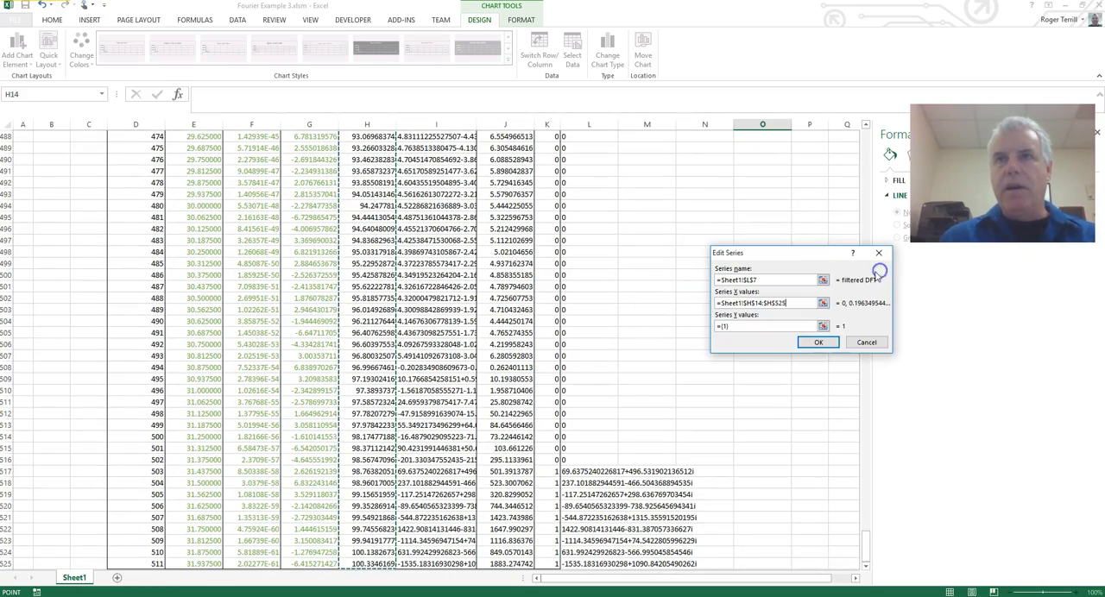
# Set the filtered DFT series' Y values to L14:L525, apply the series and deselect the Fourier Spectrum chart.
pyautogui.click(823, 329)
pyautogui.moveTo(864, 530); pyautogui.dragTo(859, 129)
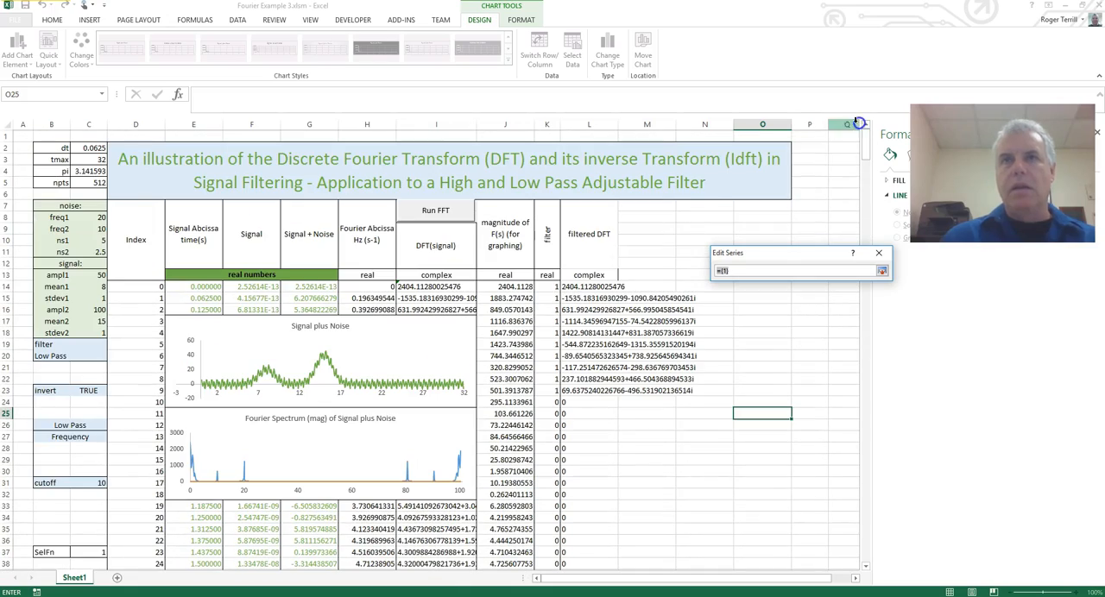
pyautogui.click(603, 286)
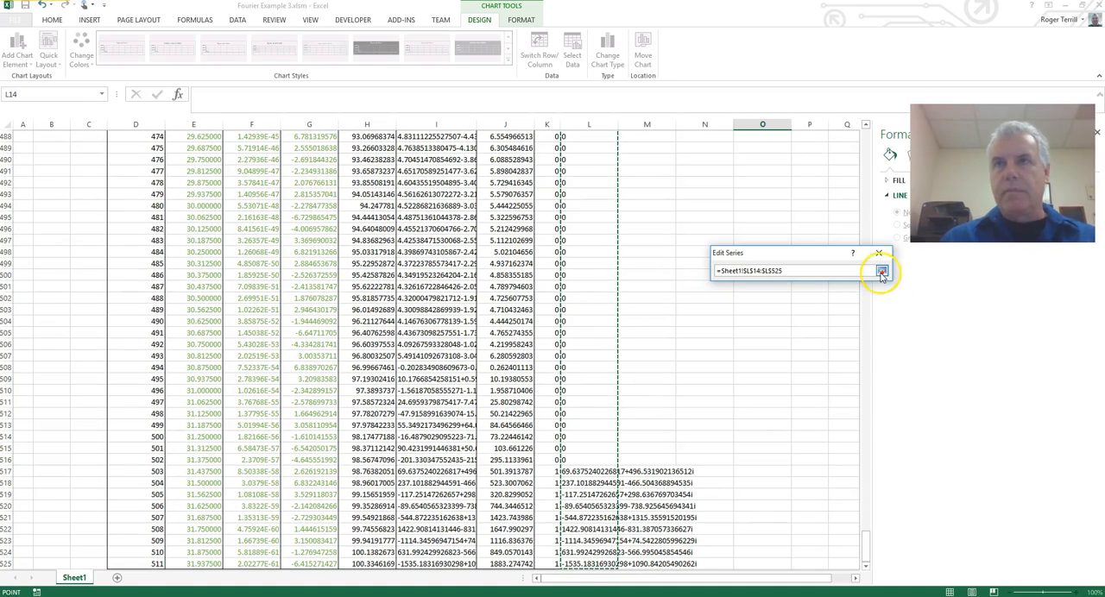
pyautogui.click(882, 271)
pyautogui.click(822, 341)
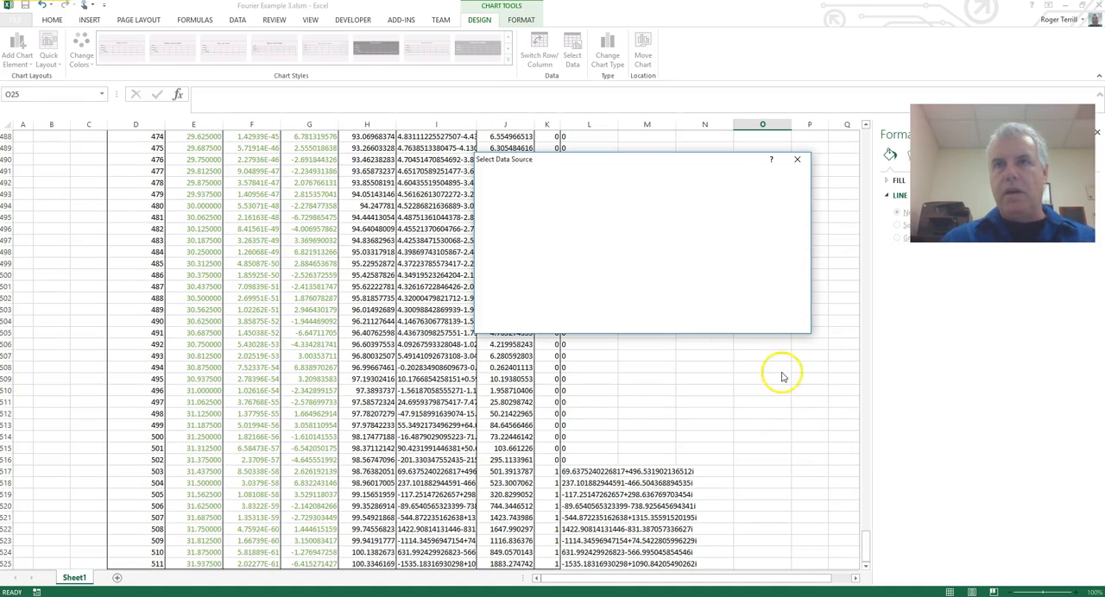
pyautogui.click(734, 323)
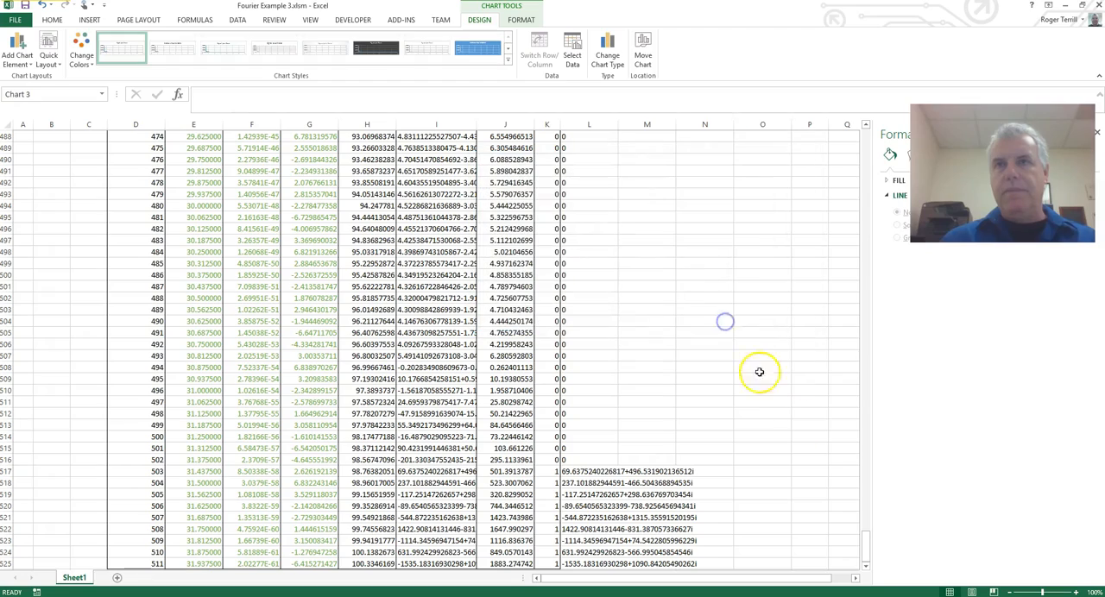
pyautogui.moveTo(869, 552); pyautogui.dragTo(856, 128)
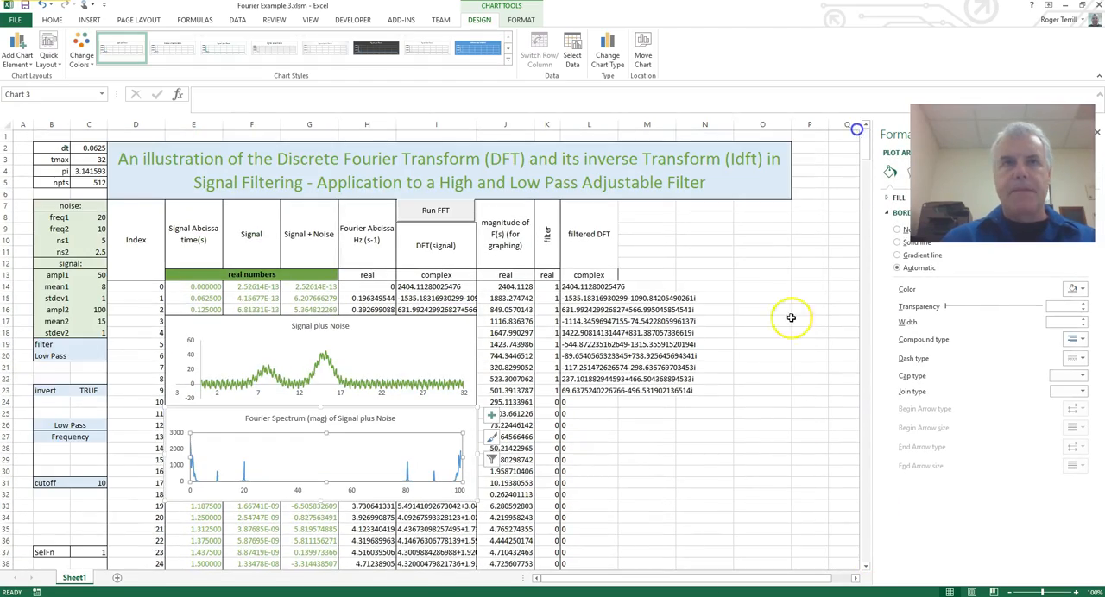
pyautogui.click(766, 444)
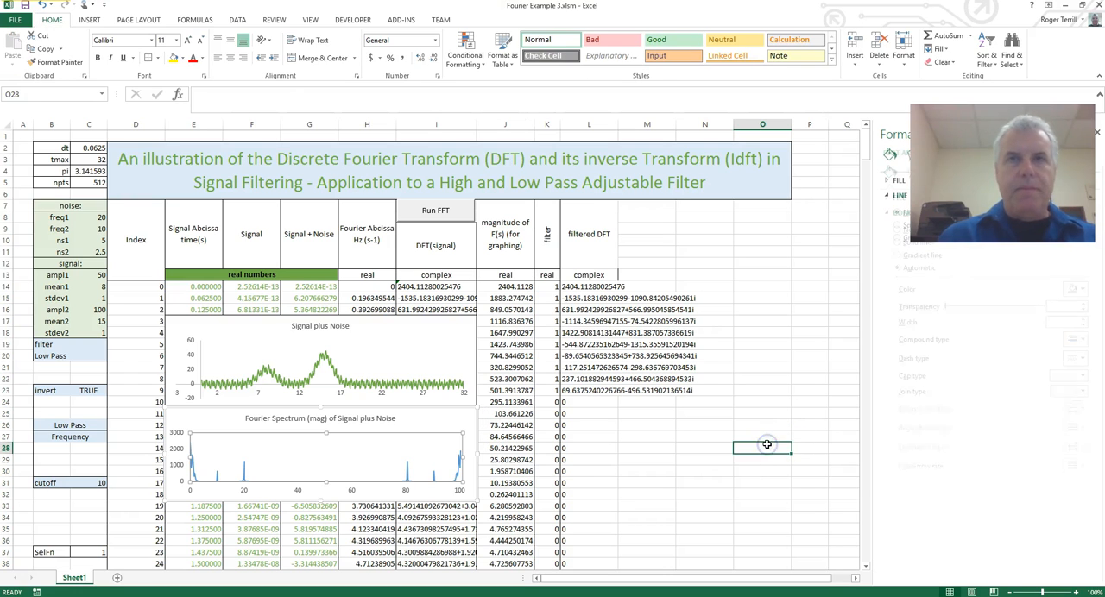
# Plot the filter series of the Fourier Spectrum chart on the secondary axis, widening the formatting pane to reach the option.
pyautogui.click(362, 466)
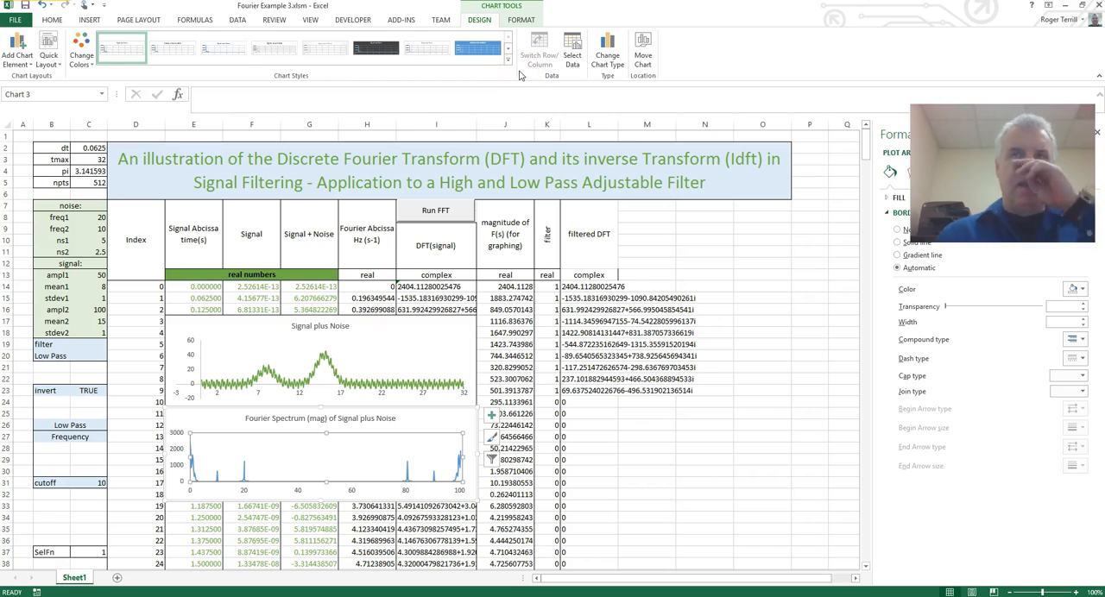
pyautogui.click(522, 20)
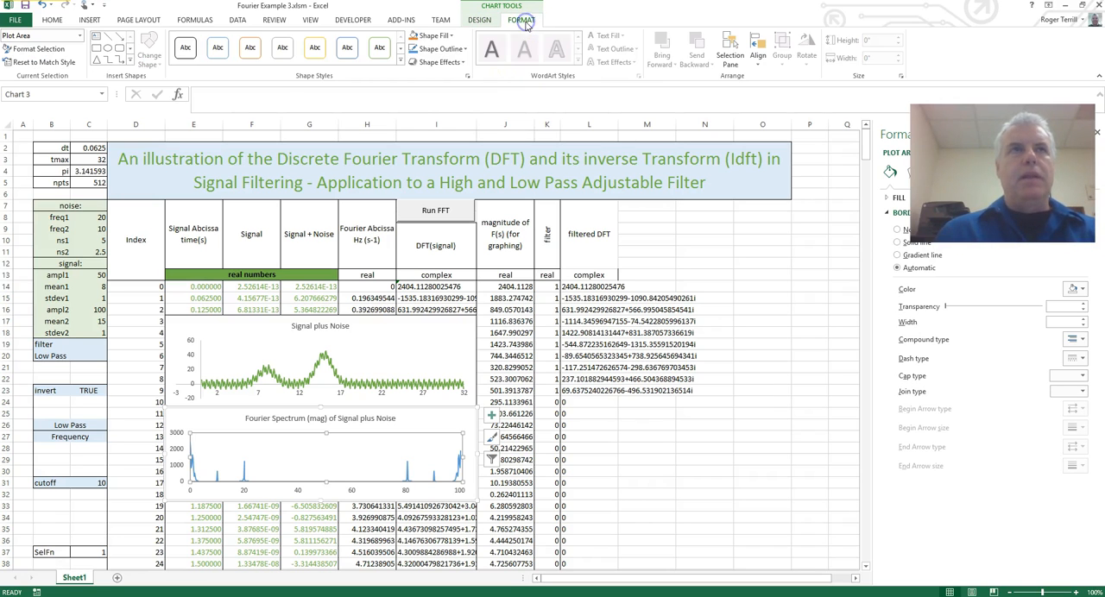
pyautogui.click(81, 38)
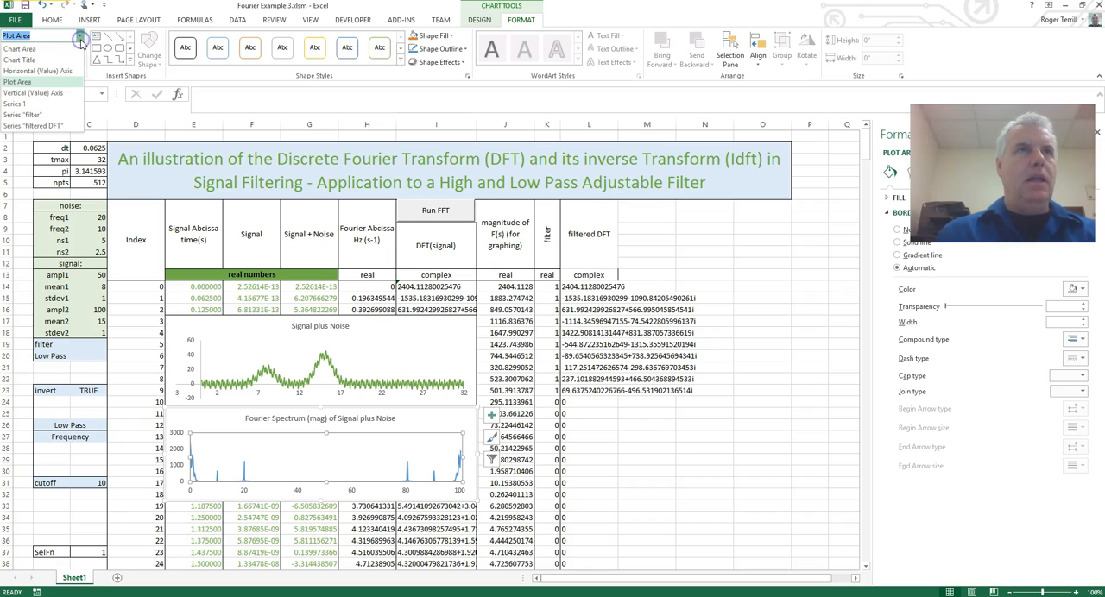
pyautogui.click(35, 115)
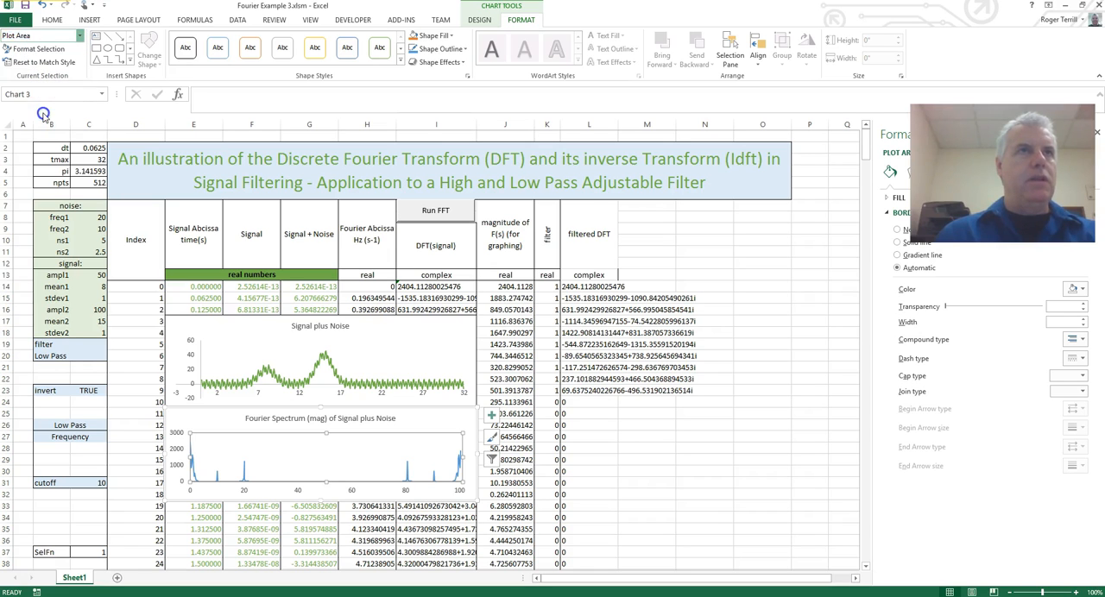
pyautogui.click(57, 50)
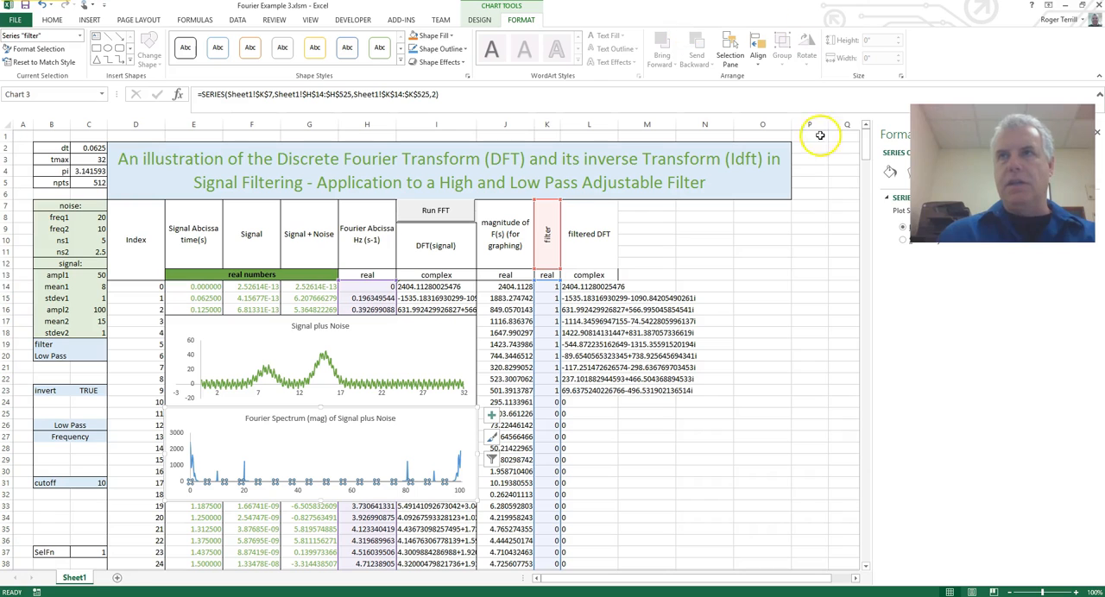
pyautogui.moveTo(874, 222); pyautogui.dragTo(696, 217)
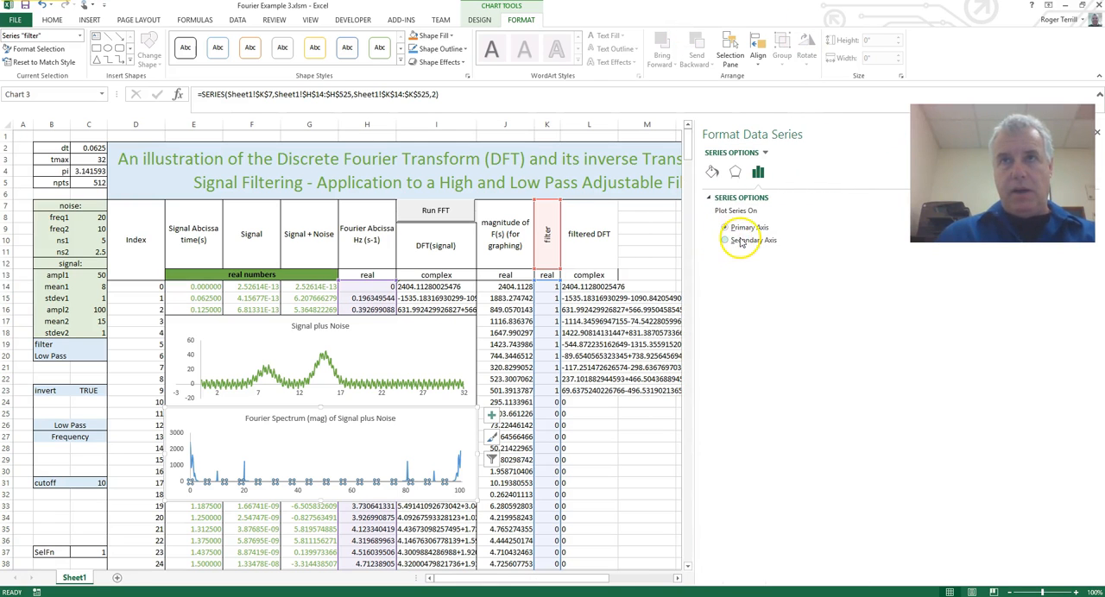
pyautogui.click(728, 241)
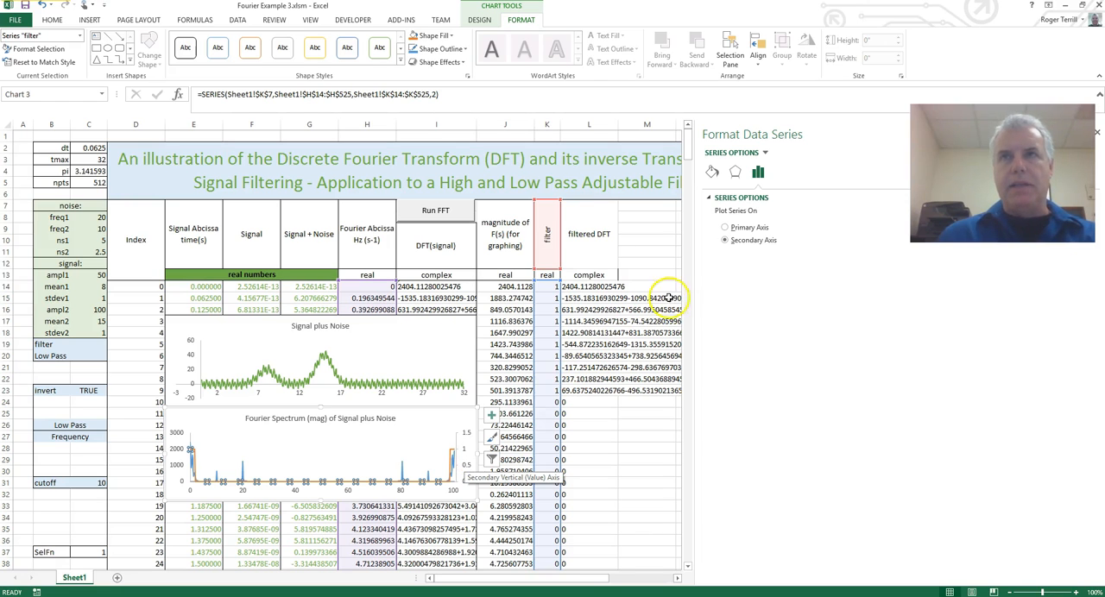
pyautogui.click(437, 528)
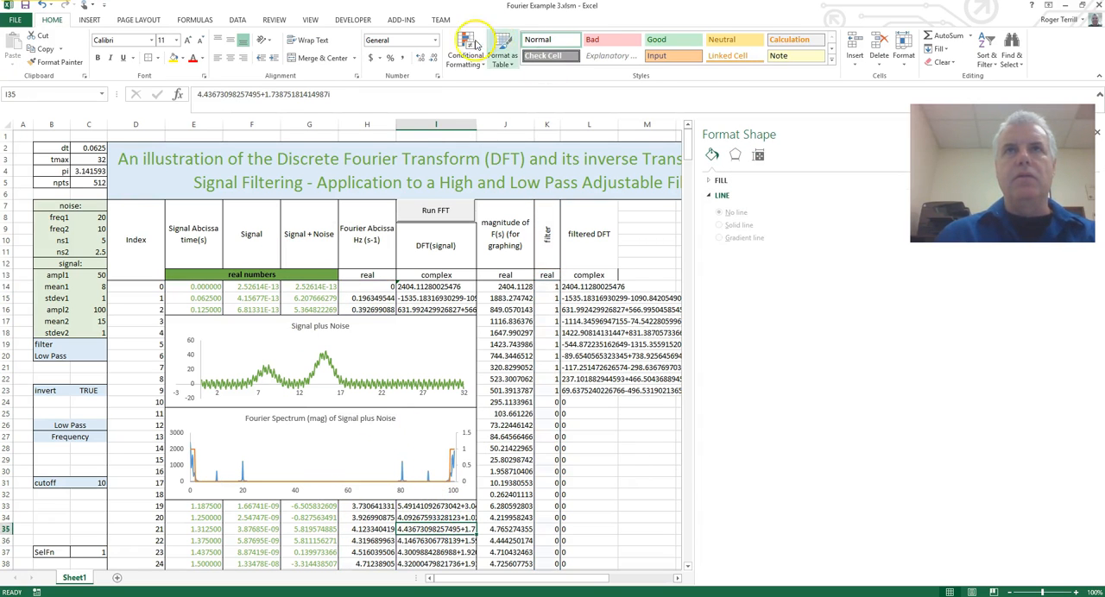
# Select the filter series and the filtered DFT series on the Fourier Spectrum chart to check their source ranges.
pyautogui.click(371, 451)
pyautogui.doubleClick(372, 450)
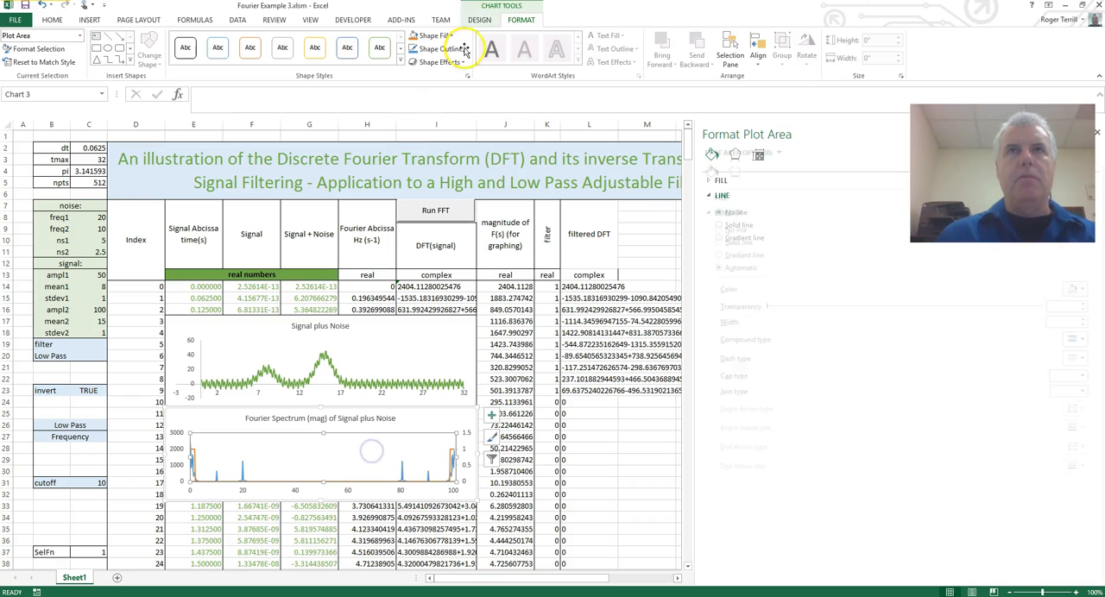
pyautogui.click(82, 38)
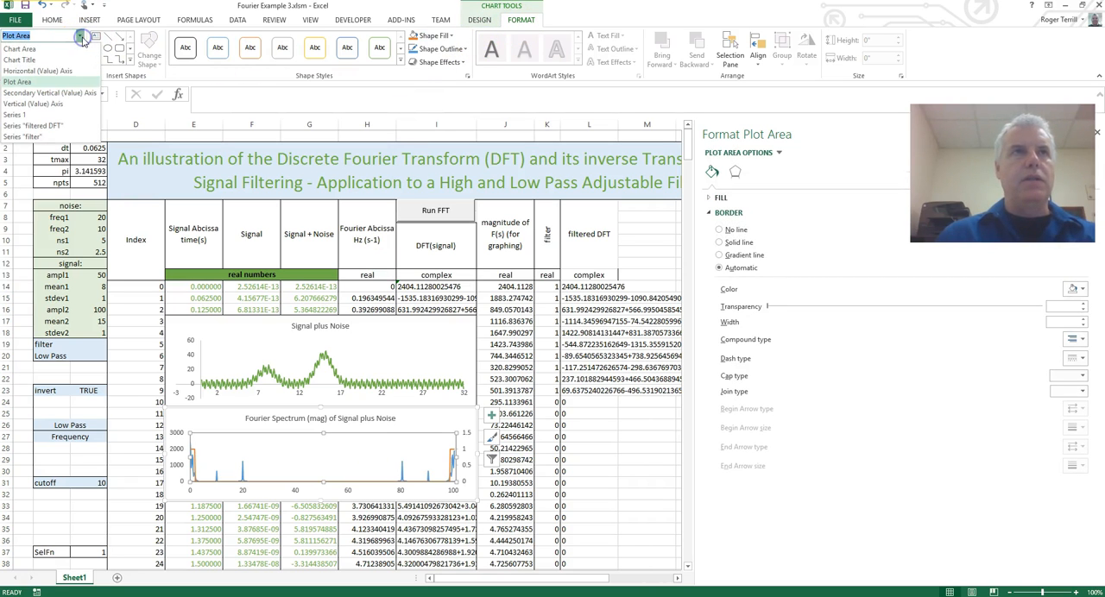
pyautogui.click(51, 135)
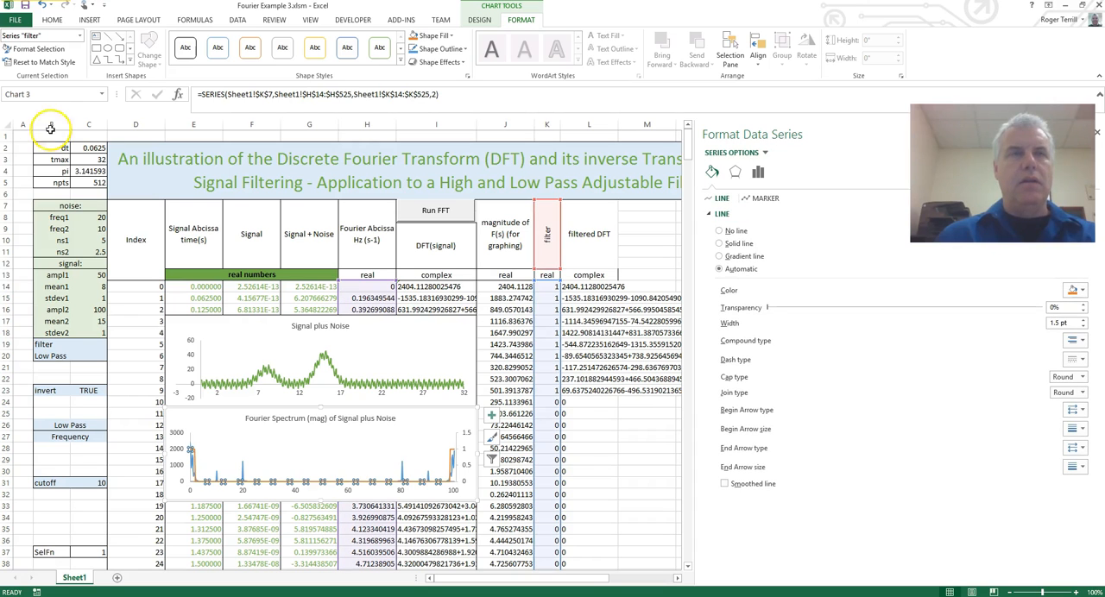
pyautogui.click(80, 38)
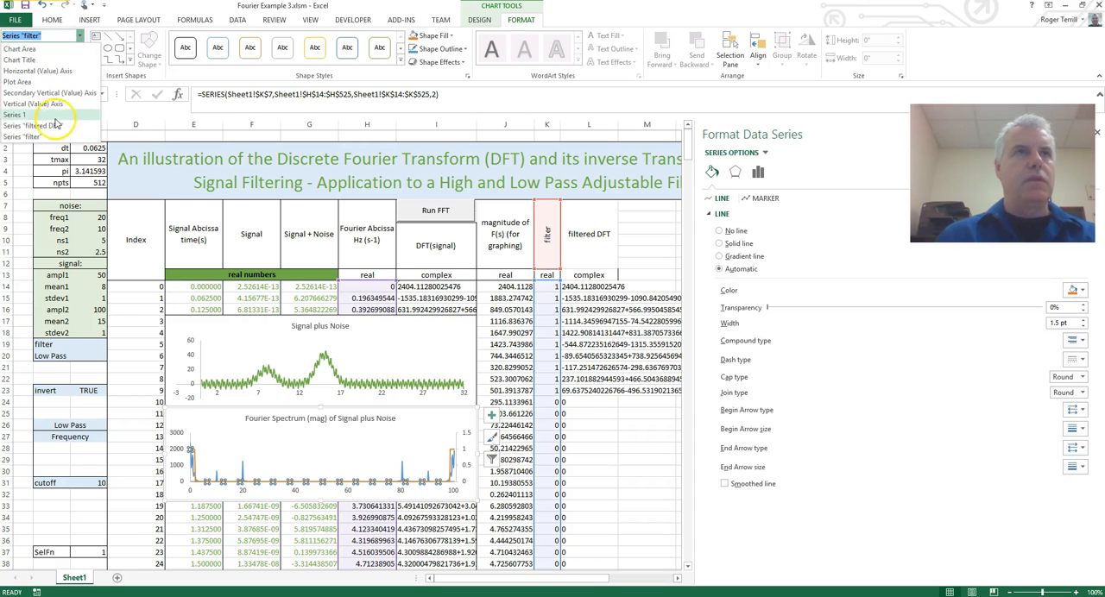
pyautogui.click(54, 127)
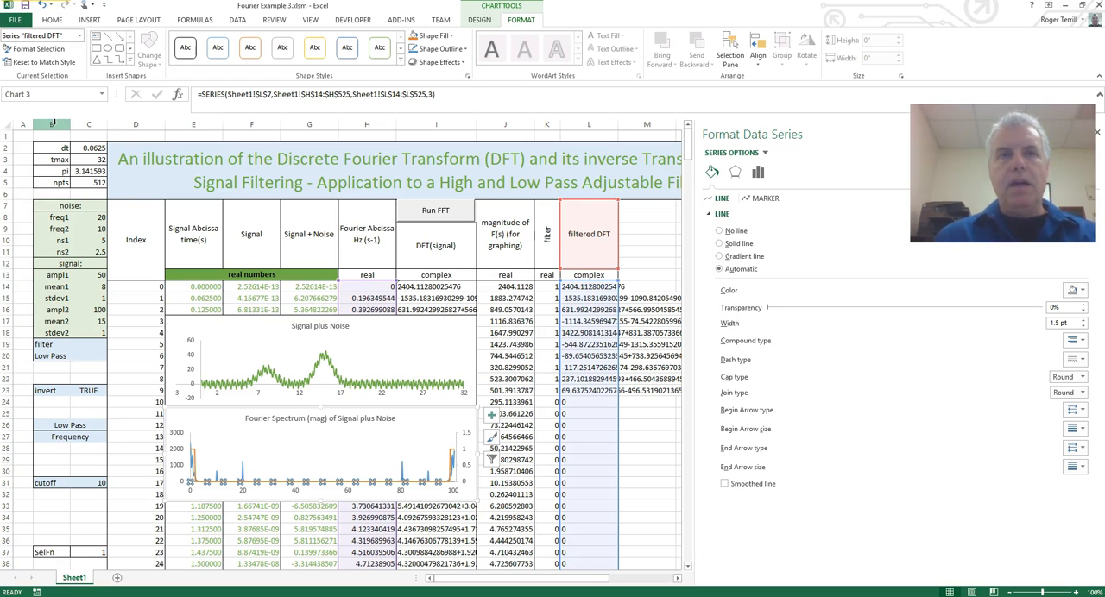
pyautogui.click(634, 291)
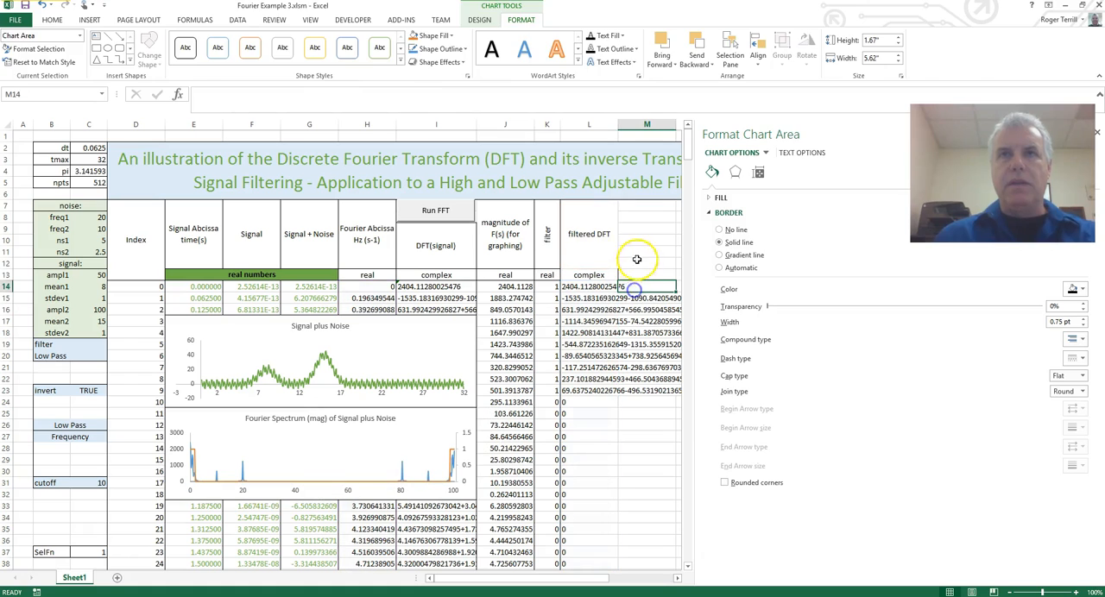
# Enter the column heading "magnitude of filtered DFT" in M7.
pyautogui.moveTo(641, 206); pyautogui.dragTo(636, 259)
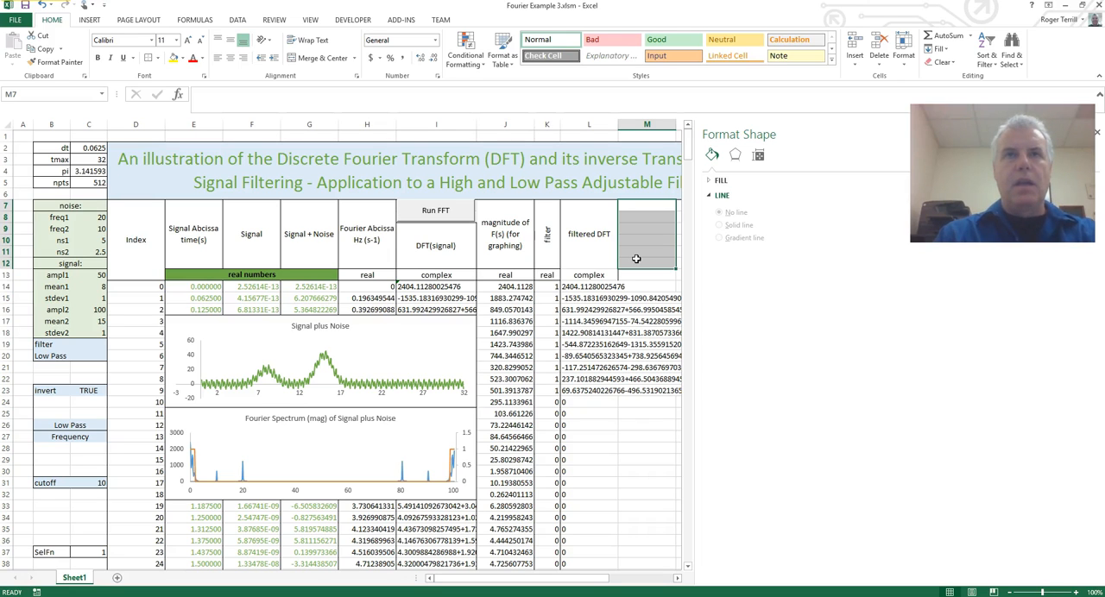
pyautogui.write('magnit')
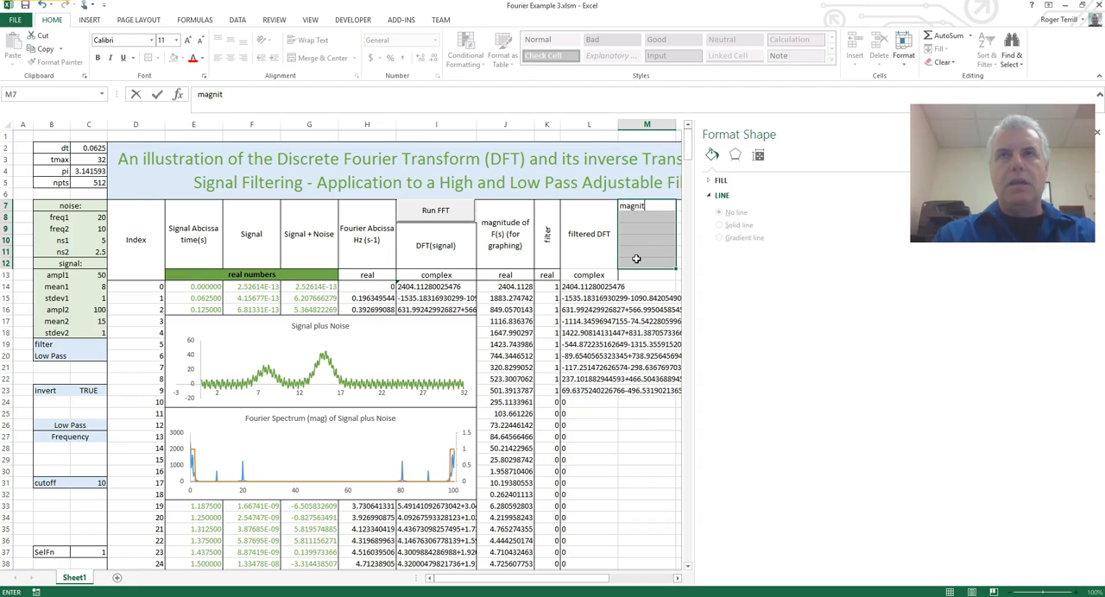
pyautogui.write('ude of filtered DFT')
pyautogui.press('Return')
# Merge and center the heading across M7:M12, with wrapped text and middle vertical alignment.
pyautogui.moveTo(646, 207); pyautogui.dragTo(644, 264)
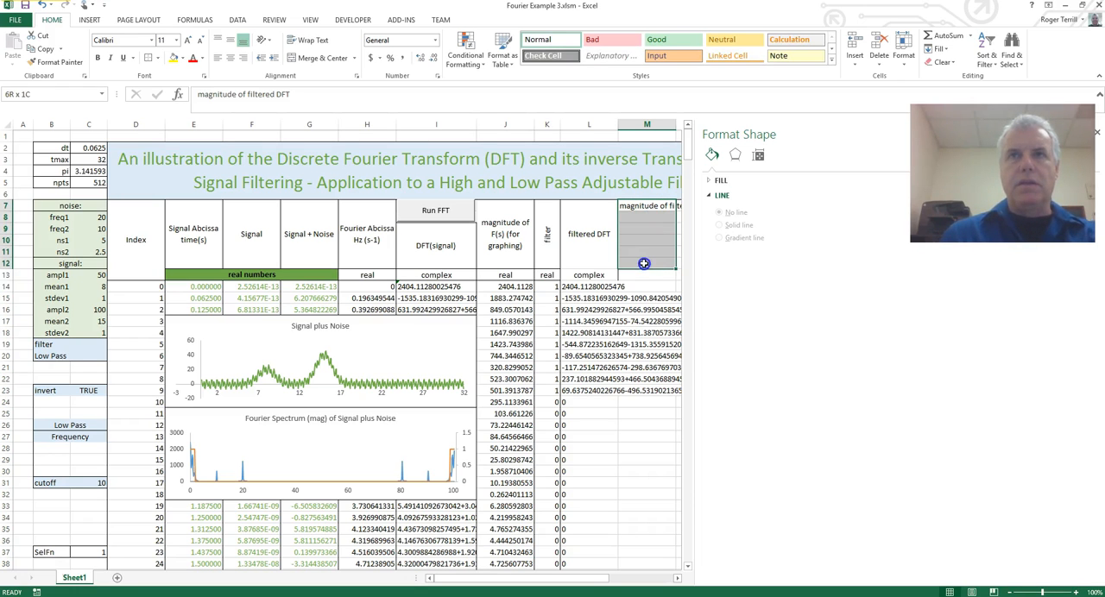
pyautogui.click(319, 58)
pyautogui.click(311, 40)
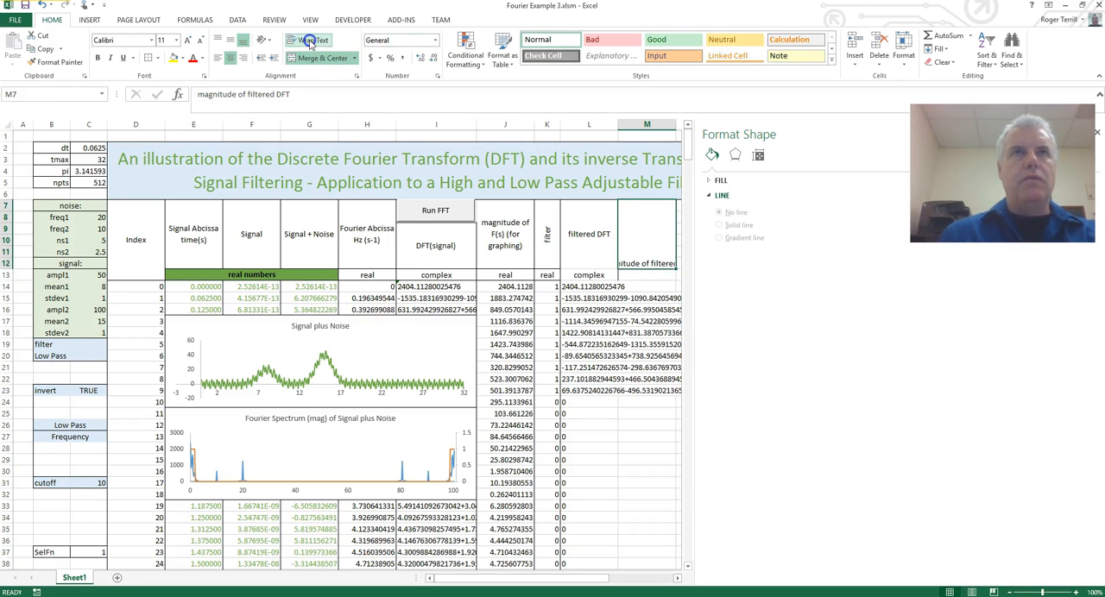
pyautogui.click(228, 39)
pyautogui.click(652, 332)
# Label the magnitude of filtered DFT column as "real" in M13.
pyautogui.click(644, 275)
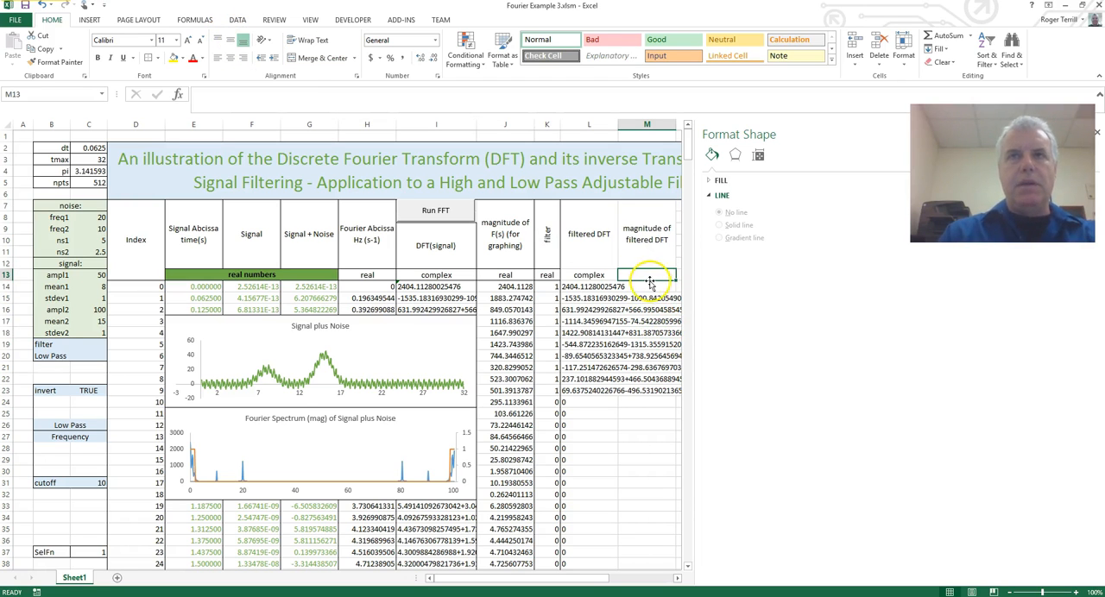
pyautogui.write('real')
pyautogui.press('Return')
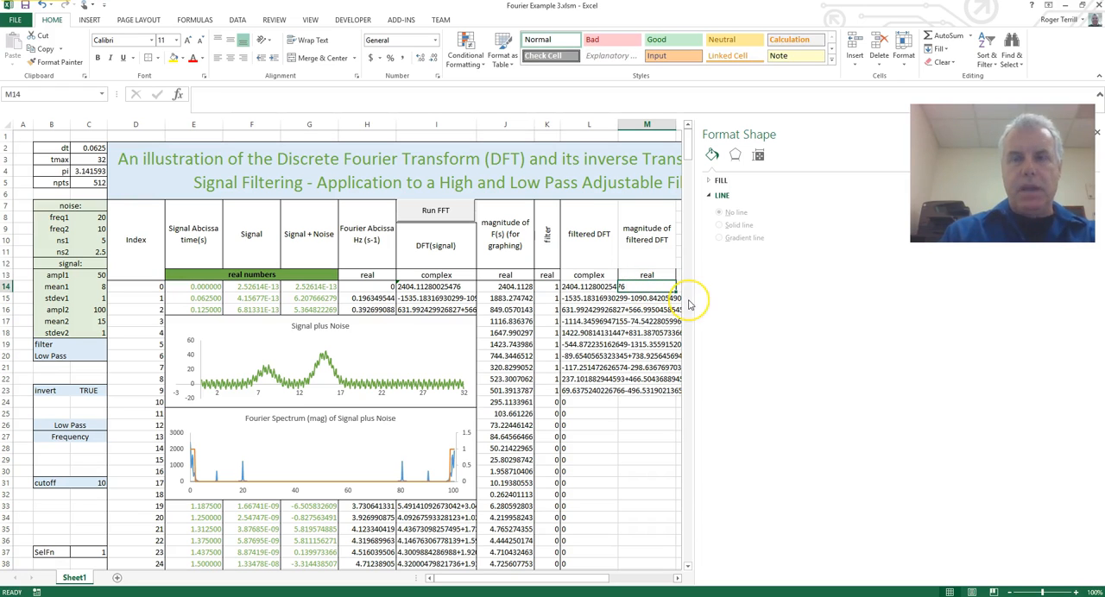
# Calculate the filtered DFT magnitude in M14 with =IMABS(L14) and fill the formula down the column.
pyautogui.write('=ima')
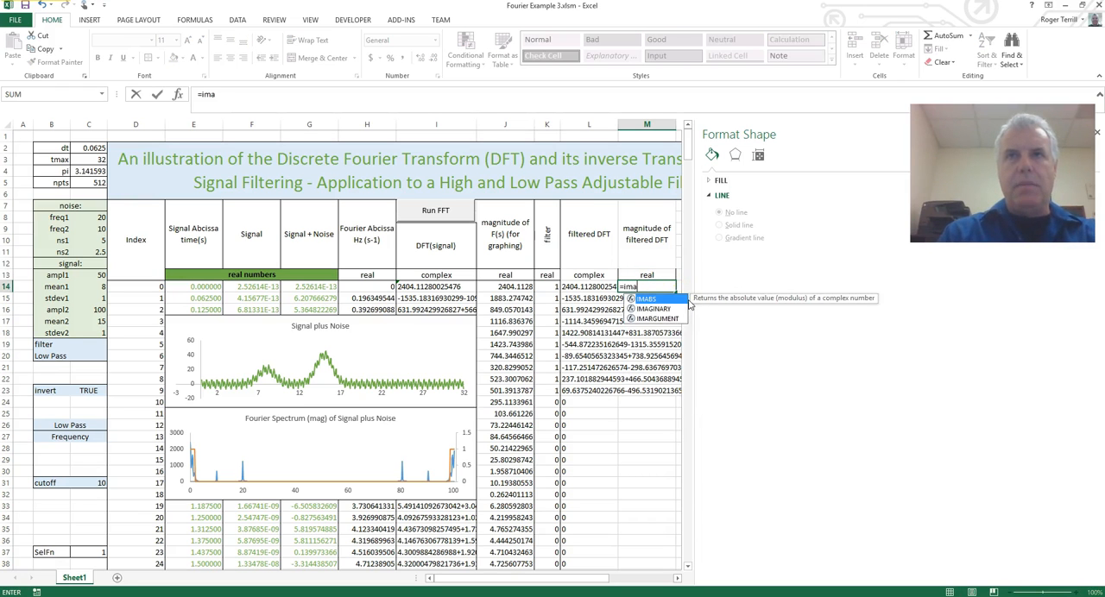
pyautogui.write('bs(')
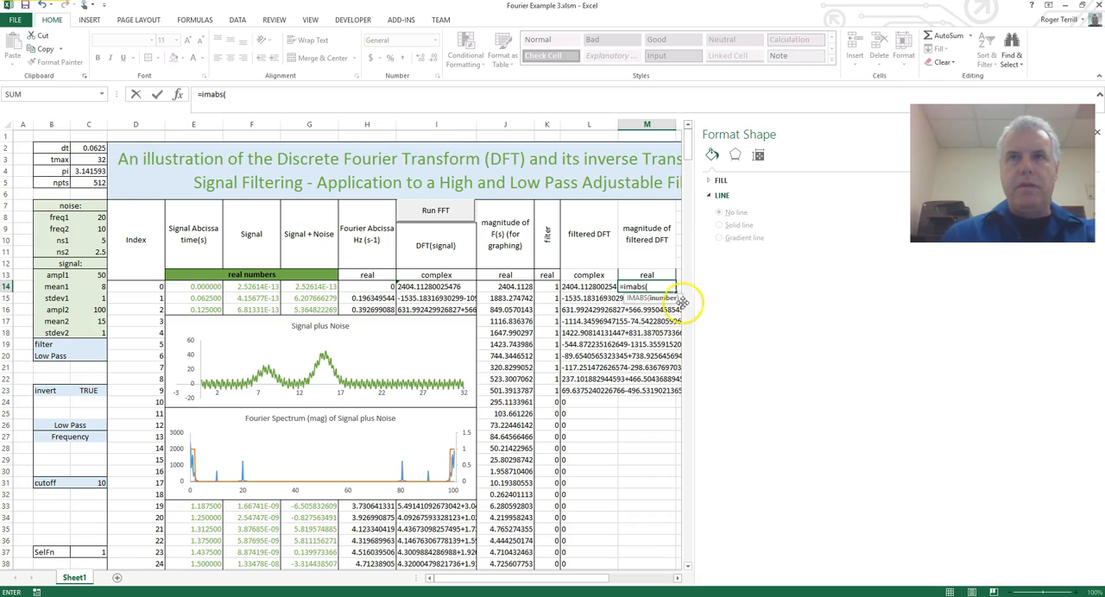
pyautogui.click(591, 286)
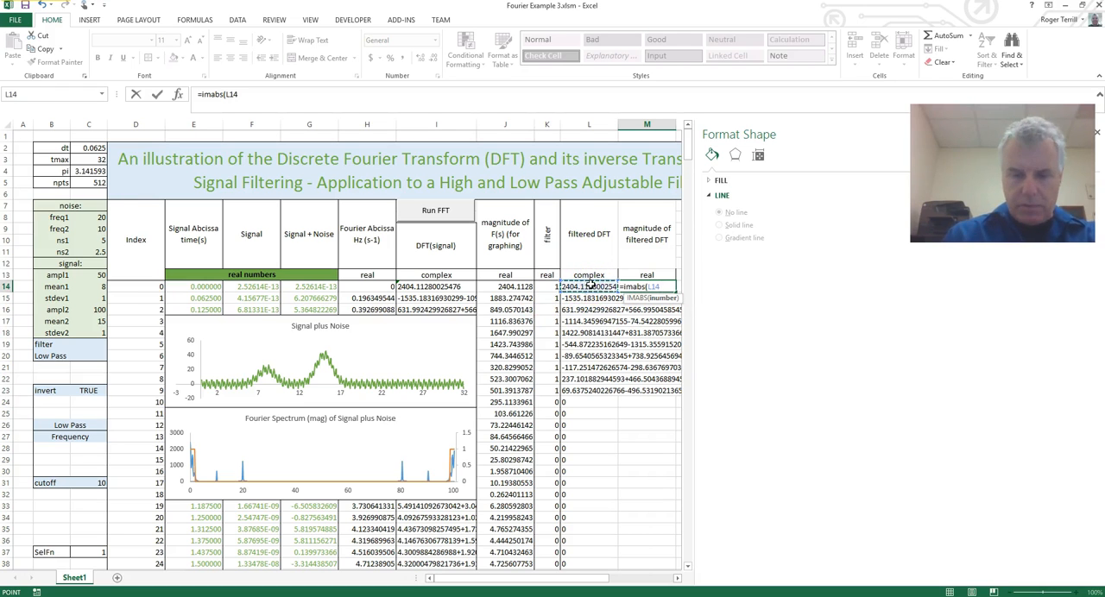
pyautogui.write(')')
pyautogui.press('Return')
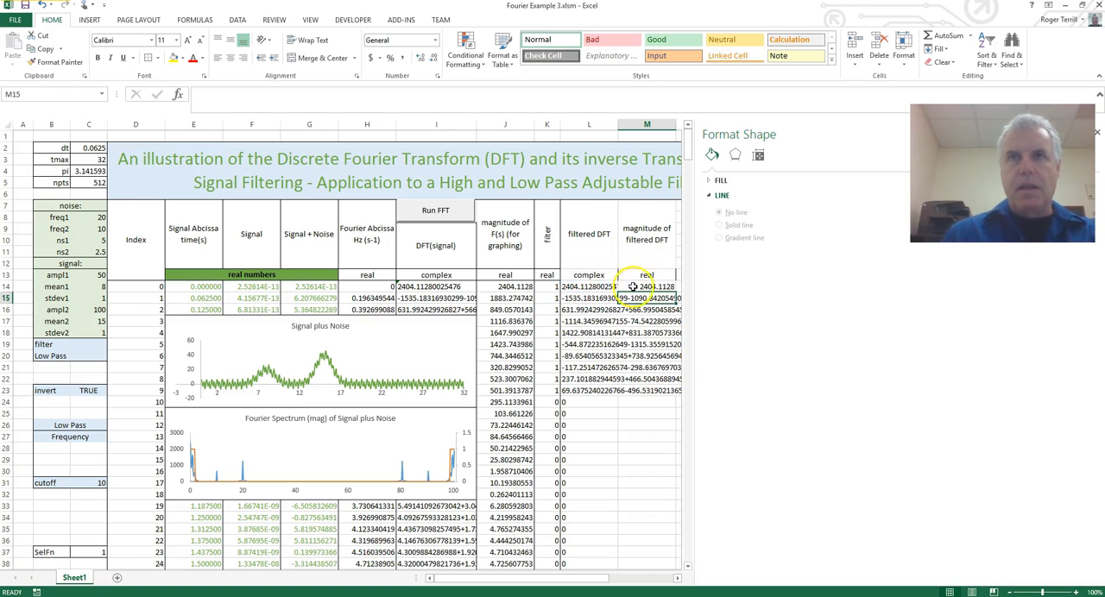
pyautogui.click(647, 287)
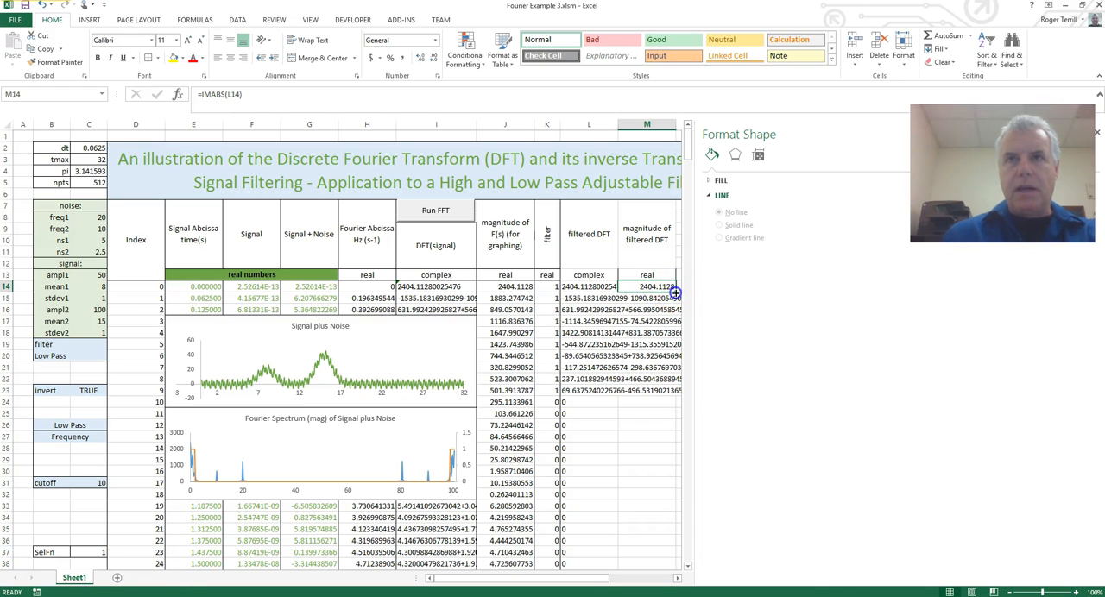
pyautogui.doubleClick(676, 293)
pyautogui.click(603, 406)
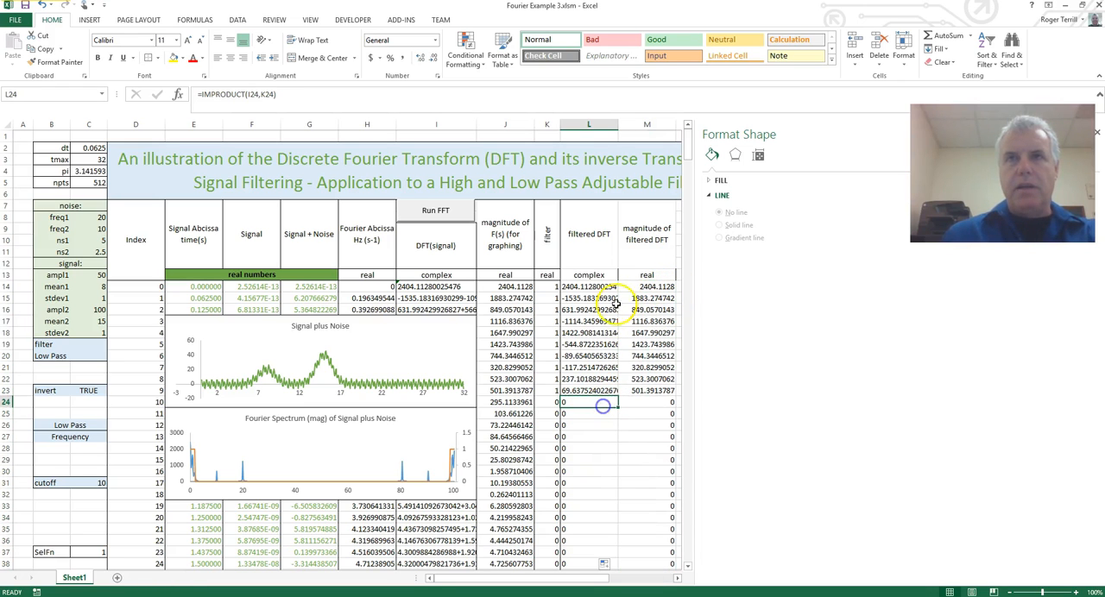
pyautogui.click(645, 289)
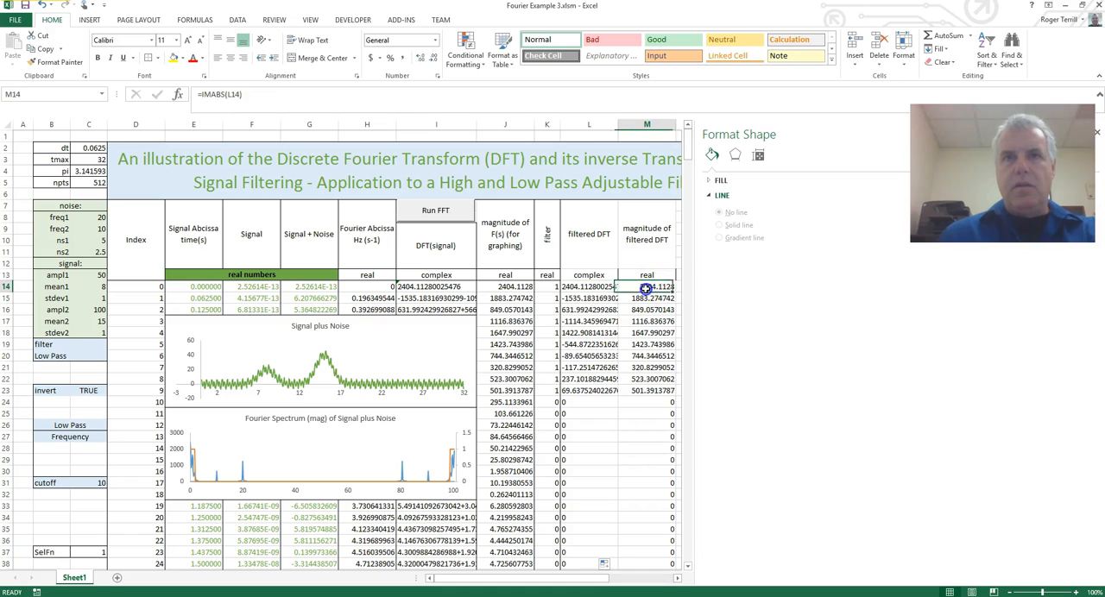
# Move the filtered DFT series' Y values to M14:M525 and its name reference to M7, and deselect the Fourier Spectrum chart.
pyautogui.click(385, 468)
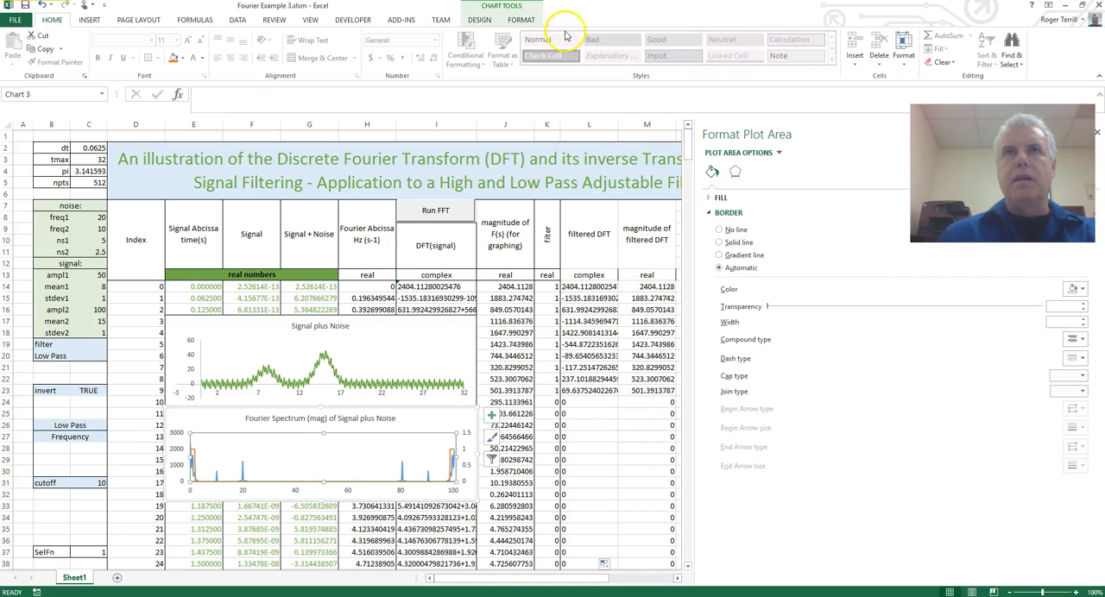
pyautogui.click(482, 19)
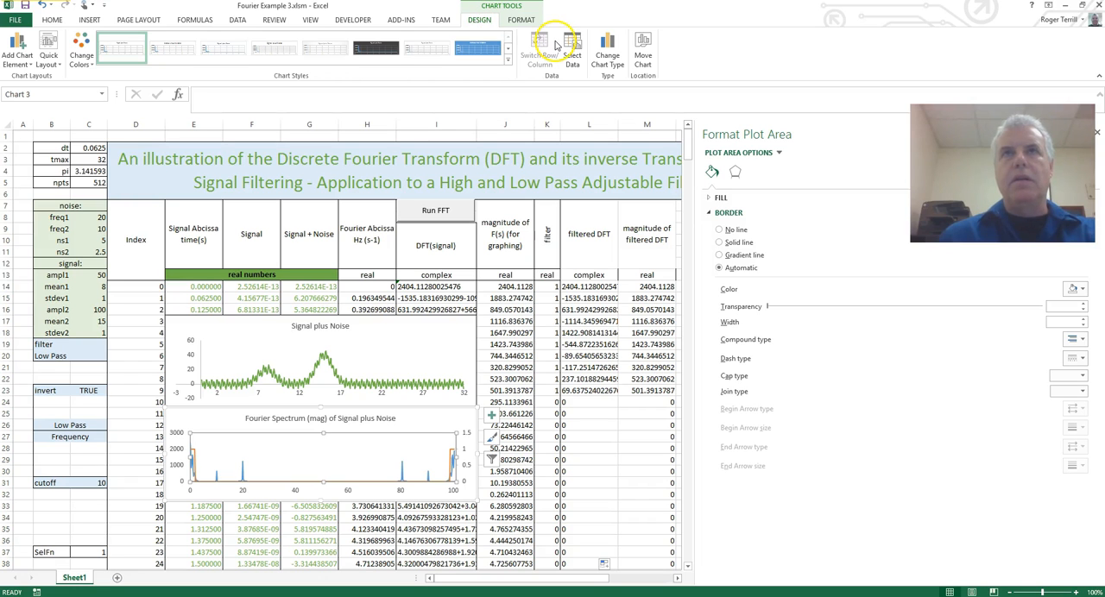
pyautogui.click(521, 19)
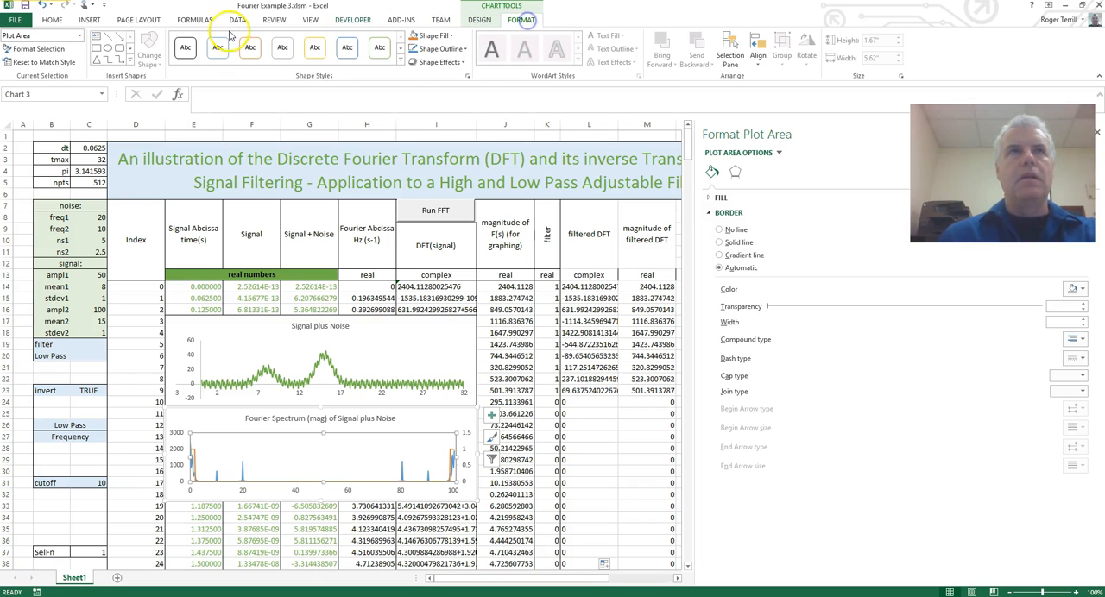
pyautogui.click(79, 36)
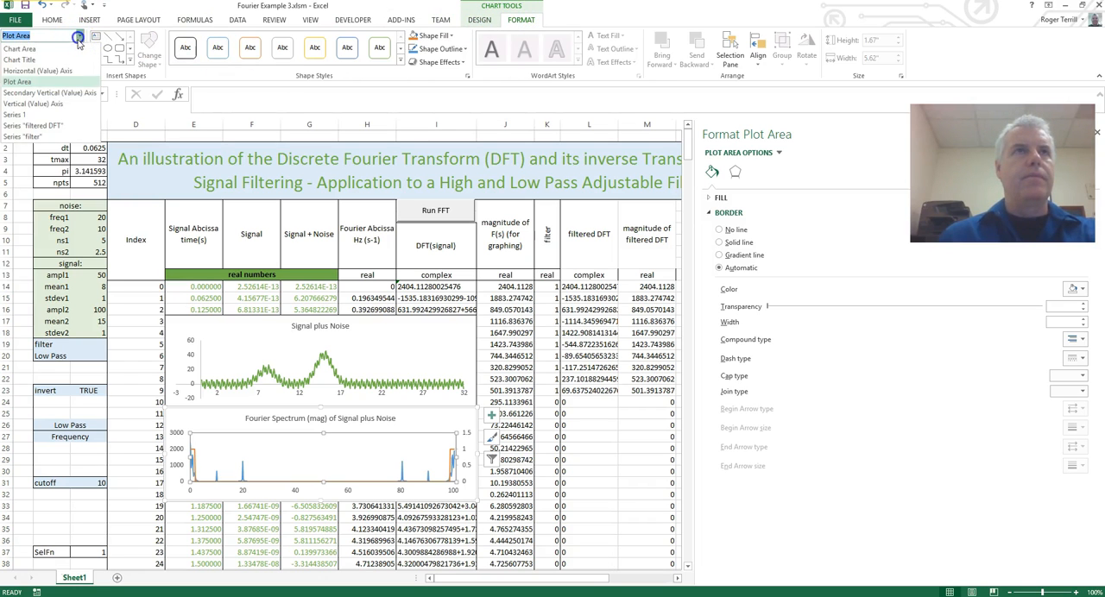
pyautogui.click(53, 126)
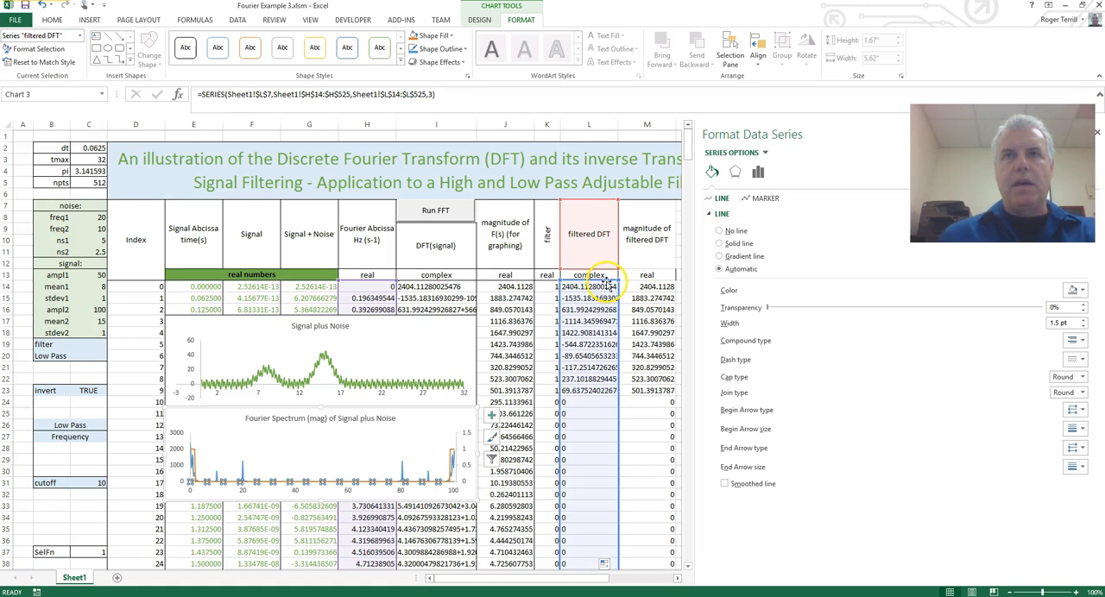
pyautogui.moveTo(620, 284); pyautogui.dragTo(646, 288)
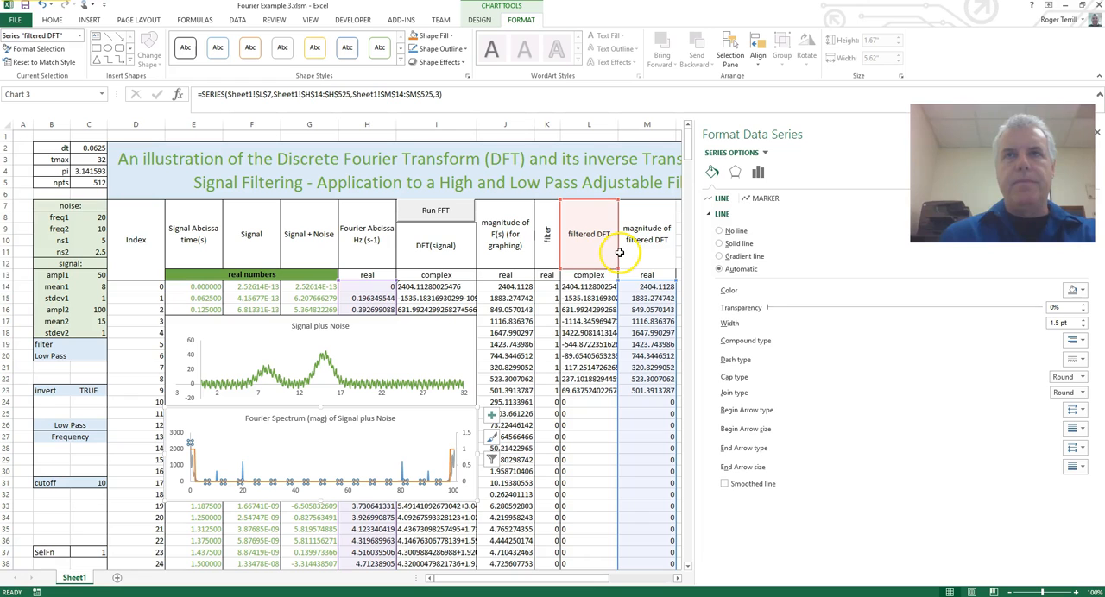
pyautogui.moveTo(618, 254); pyautogui.dragTo(644, 254)
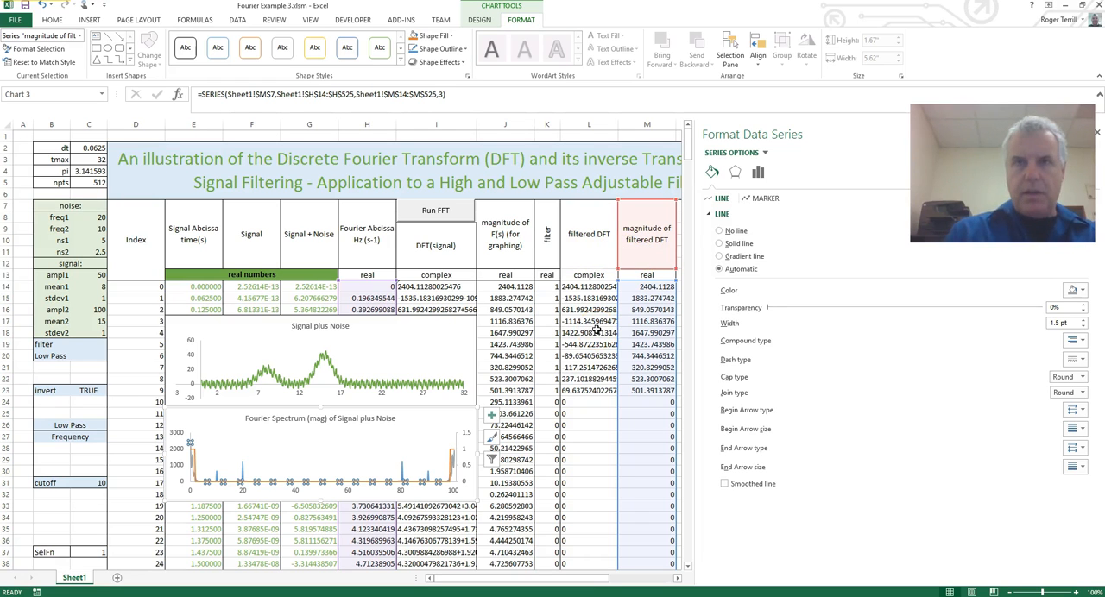
pyautogui.click(596, 330)
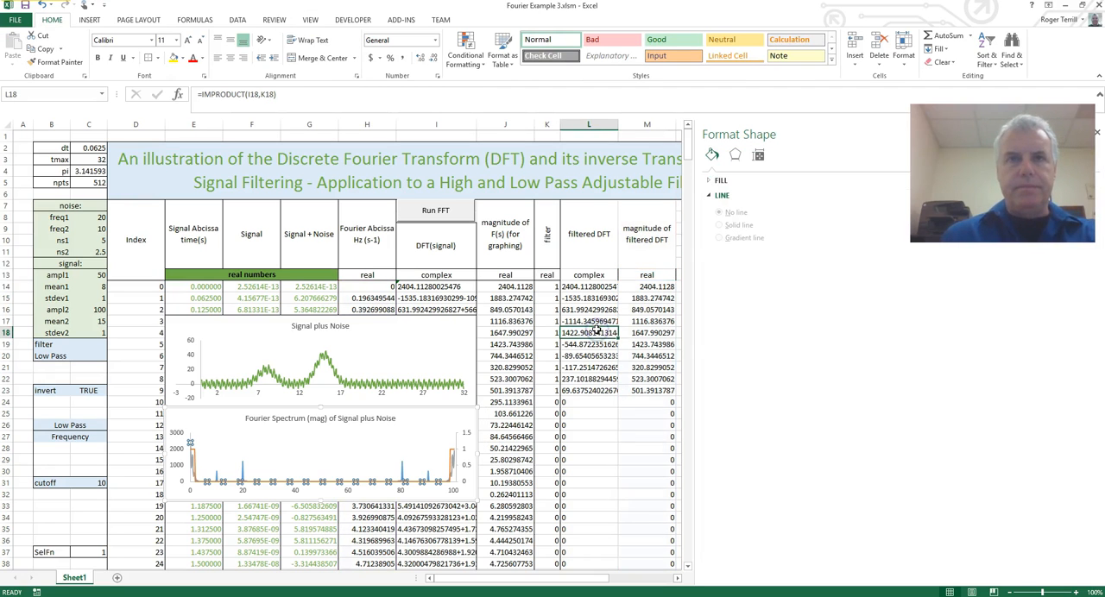
pyautogui.click(573, 368)
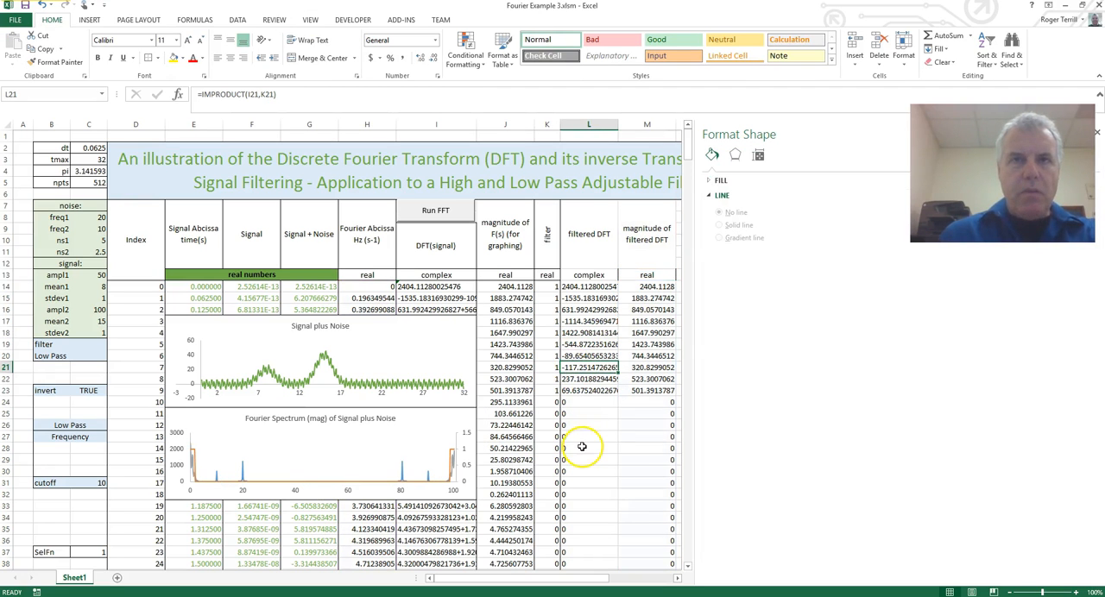
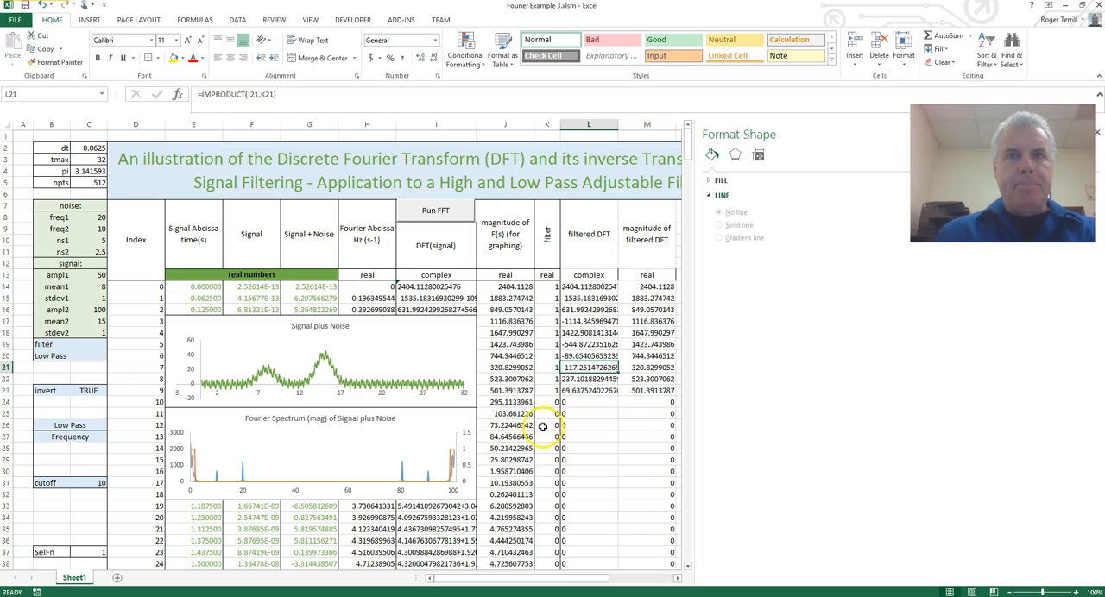
# Close the Format Shape pane so the full worksheet area is available.
pyautogui.click(577, 391)
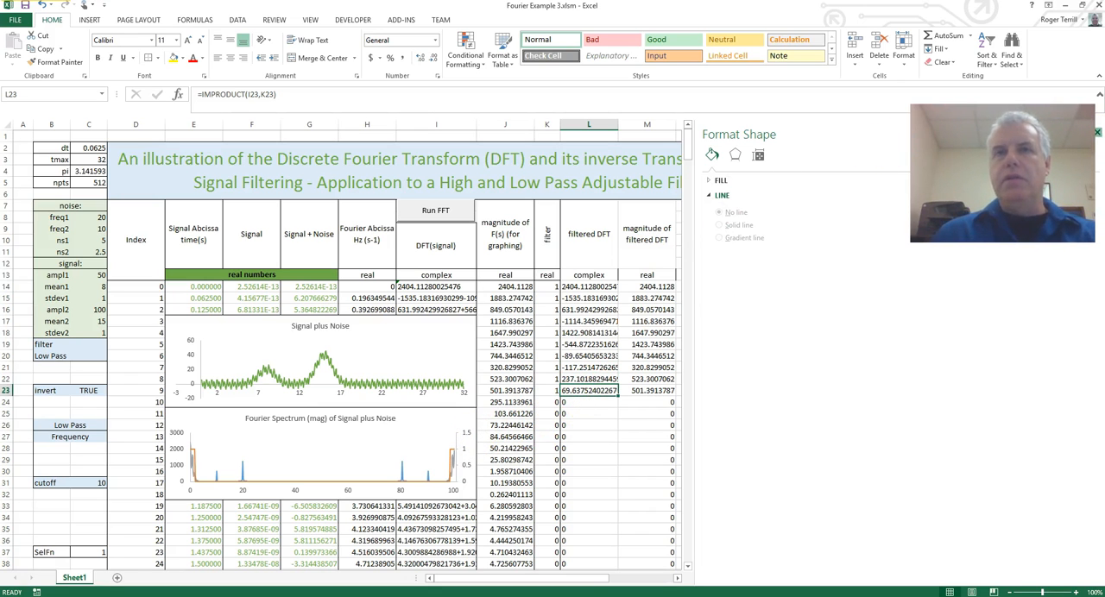
pyautogui.click(1097, 132)
pyautogui.click(647, 356)
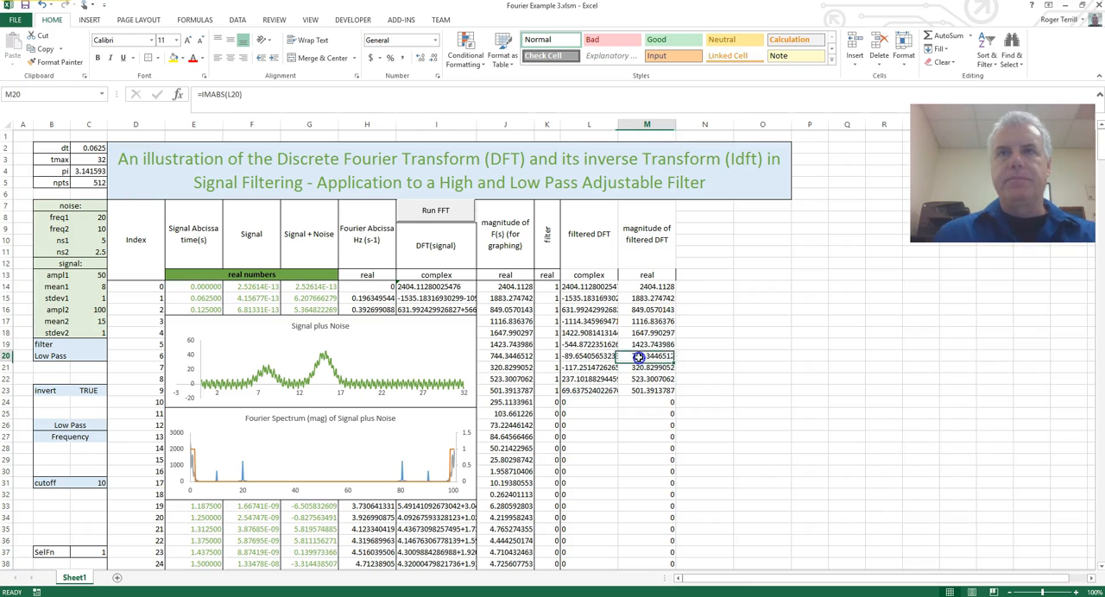
pyautogui.click(483, 448)
pyautogui.scroll(-1, 511, 460)
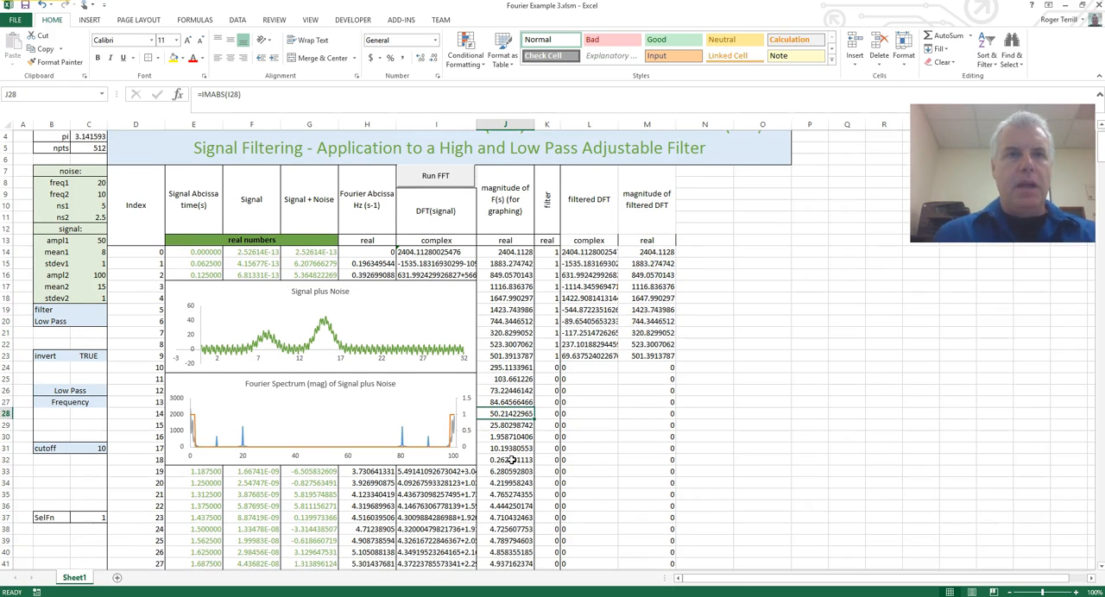
pyautogui.scroll(1, 432, 423)
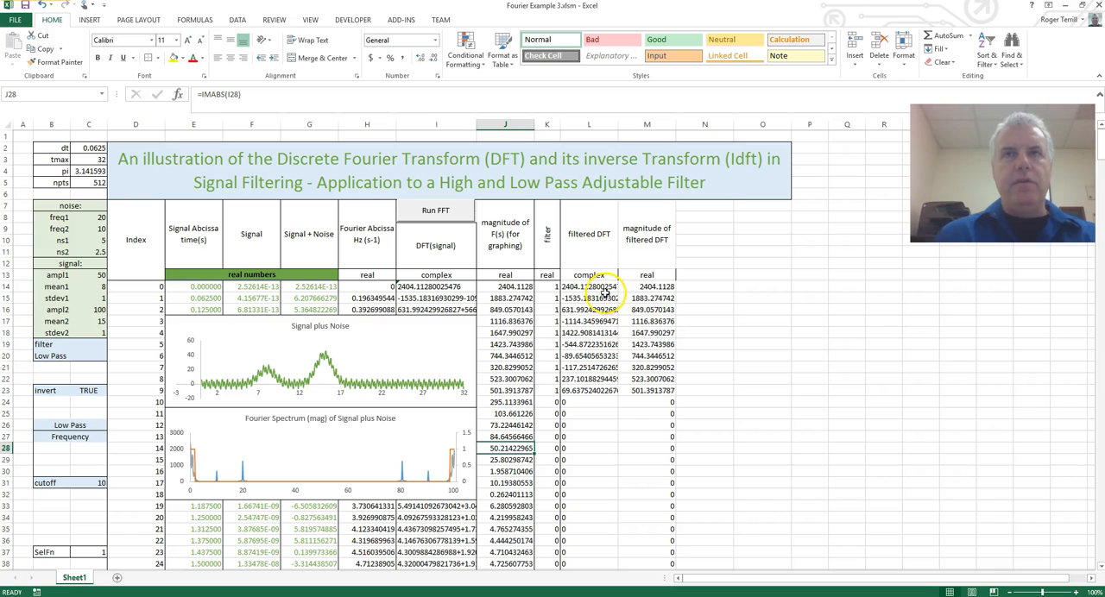
# Apply outside borders to K13, the filtered DFT headings L7 and L13, and the filtered magnitude headings M7 and M13.
pyautogui.click(549, 274)
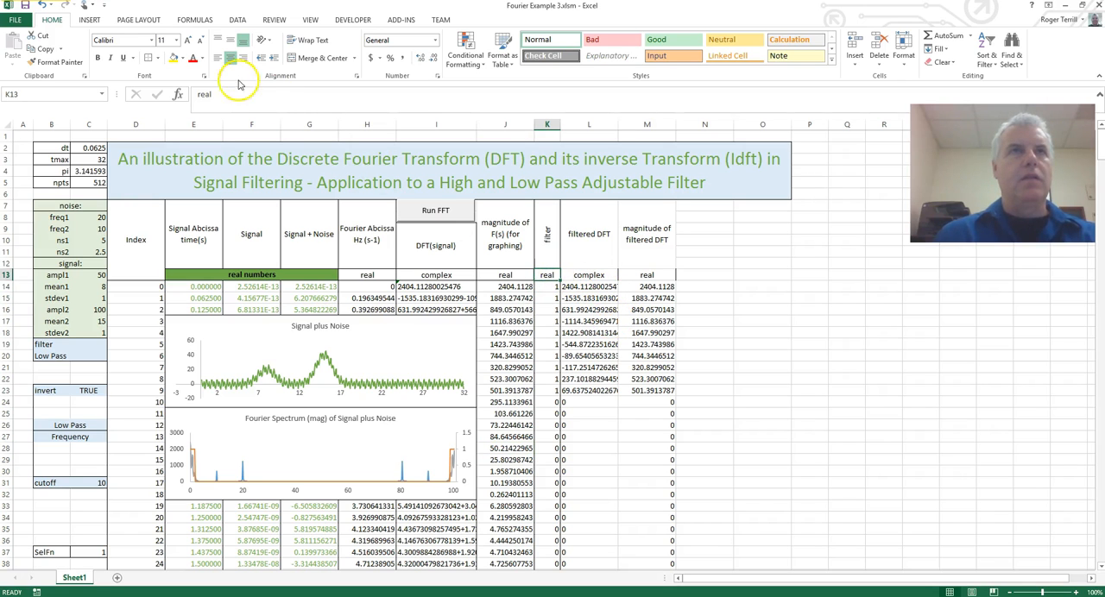
pyautogui.click(596, 257)
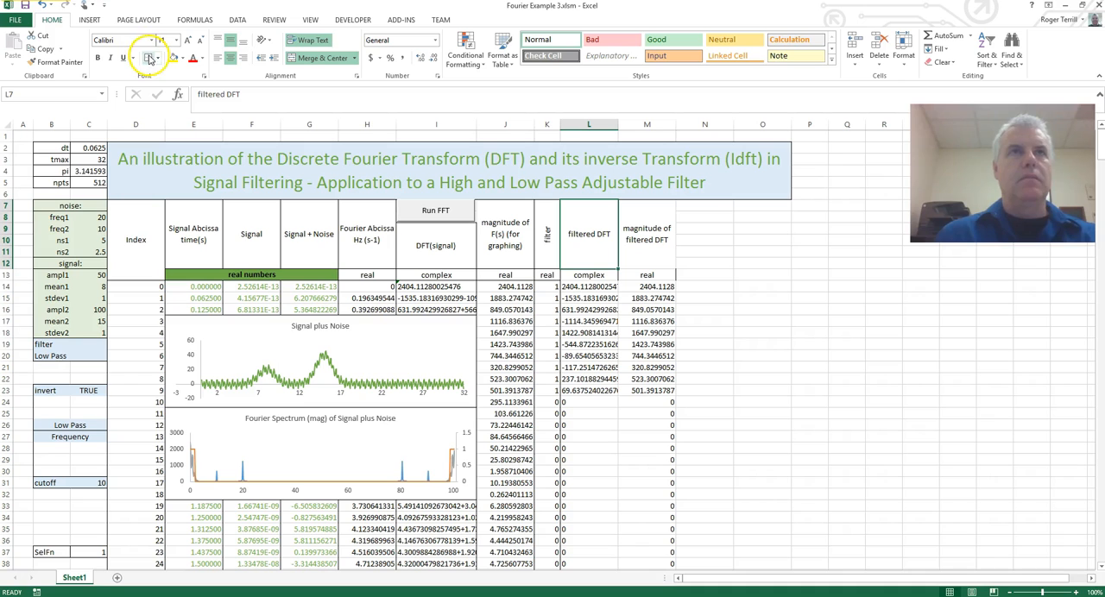
pyautogui.click(596, 274)
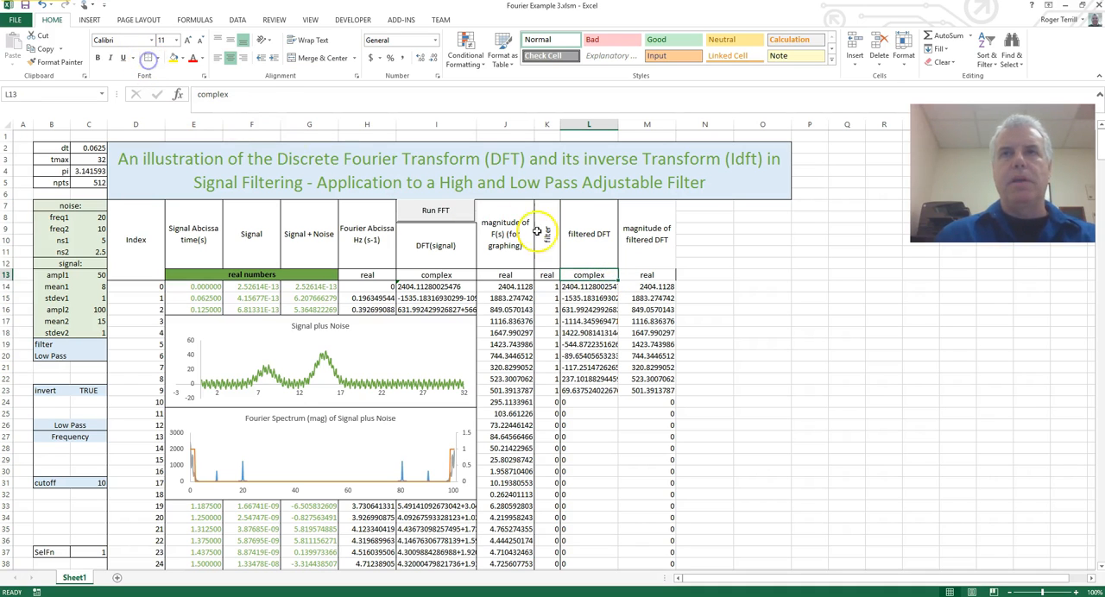
pyautogui.click(650, 256)
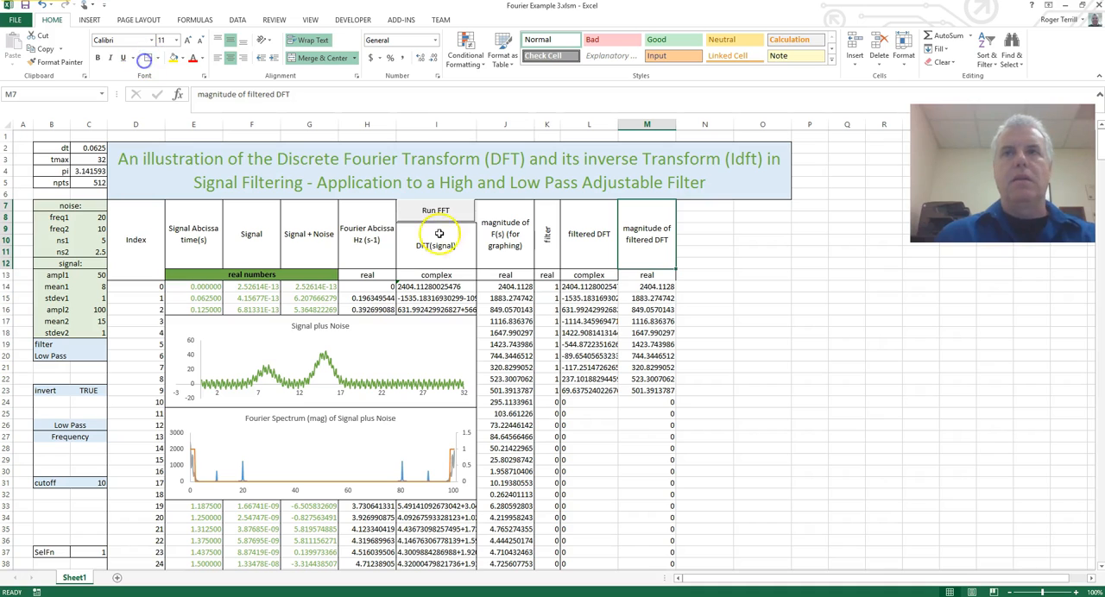
pyautogui.click(661, 275)
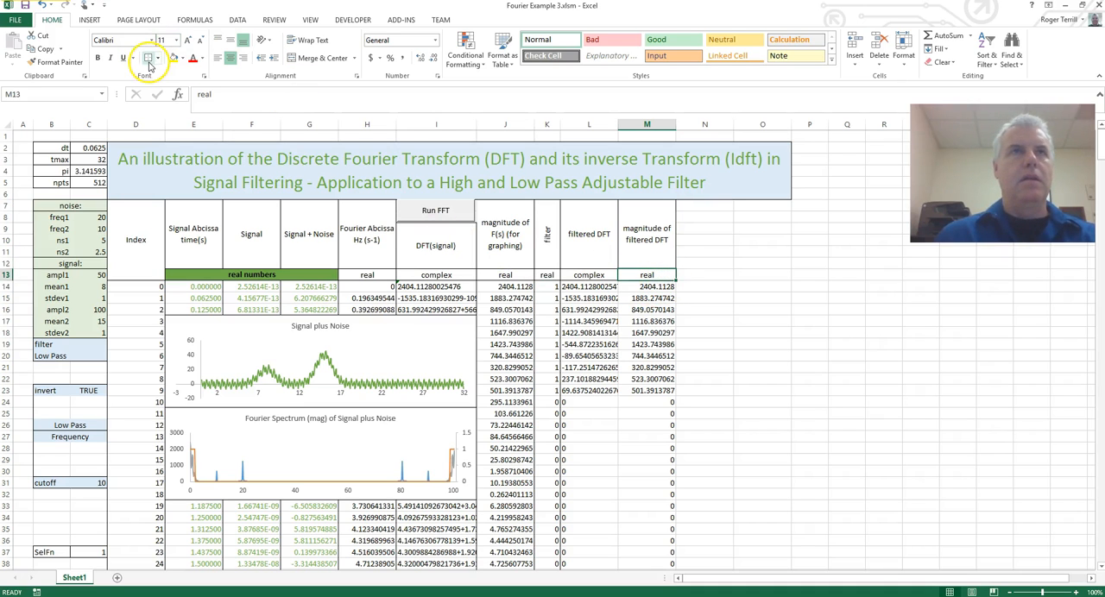
# Apply outside borders around the filtered DFT data L14:L525 and the filtered magnitude data M14:M525.
pyautogui.click(604, 287)
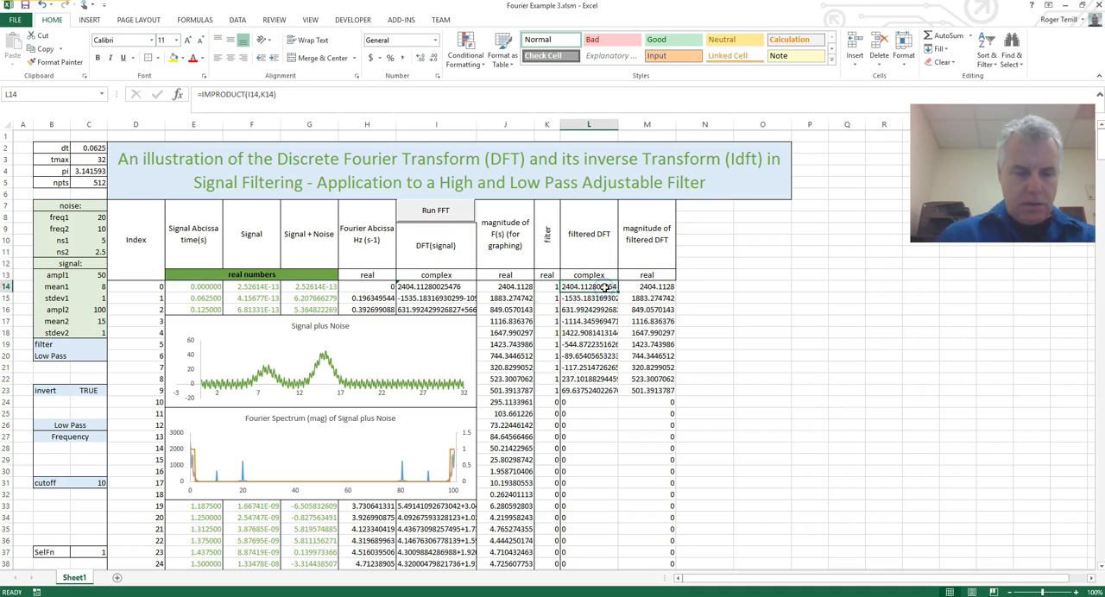
pyautogui.hotkey('ctrl', 'shift', 'Down')
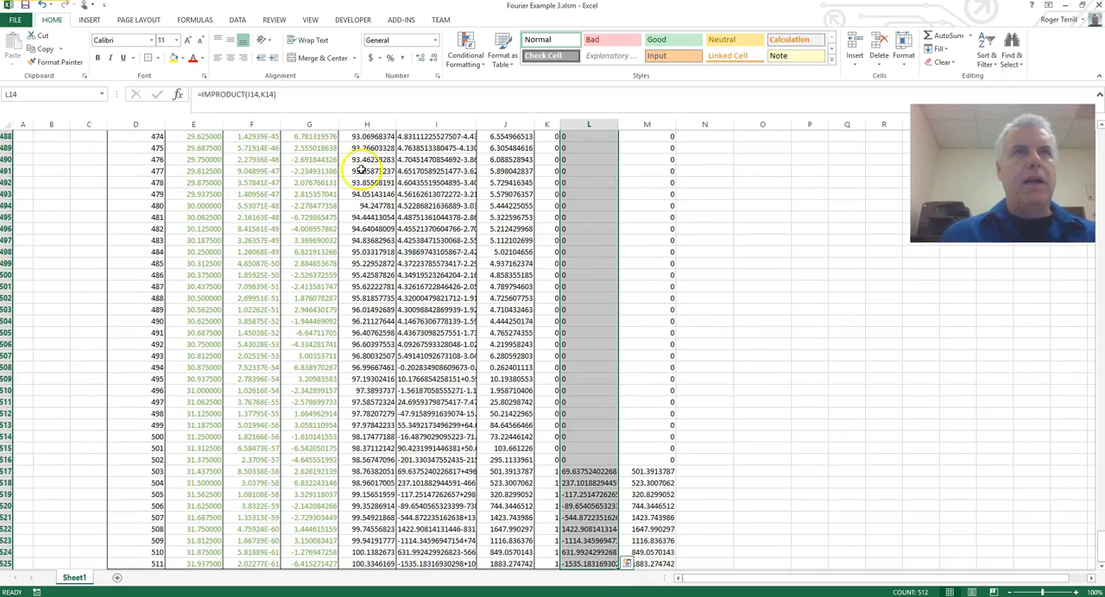
pyautogui.hotkey('ctrl', 'BackSpace')
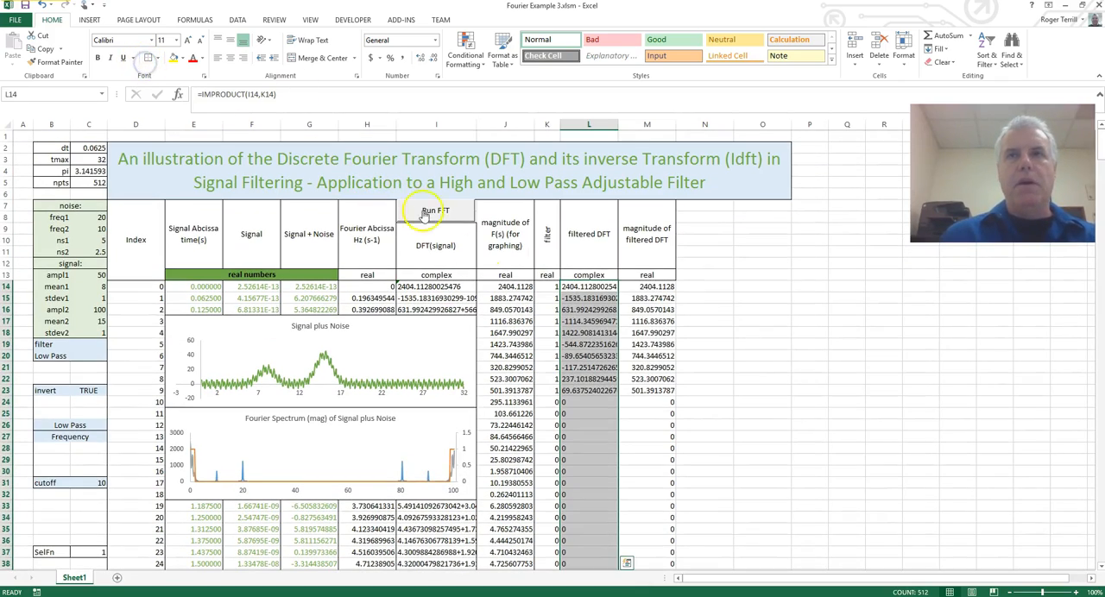
pyautogui.click(648, 287)
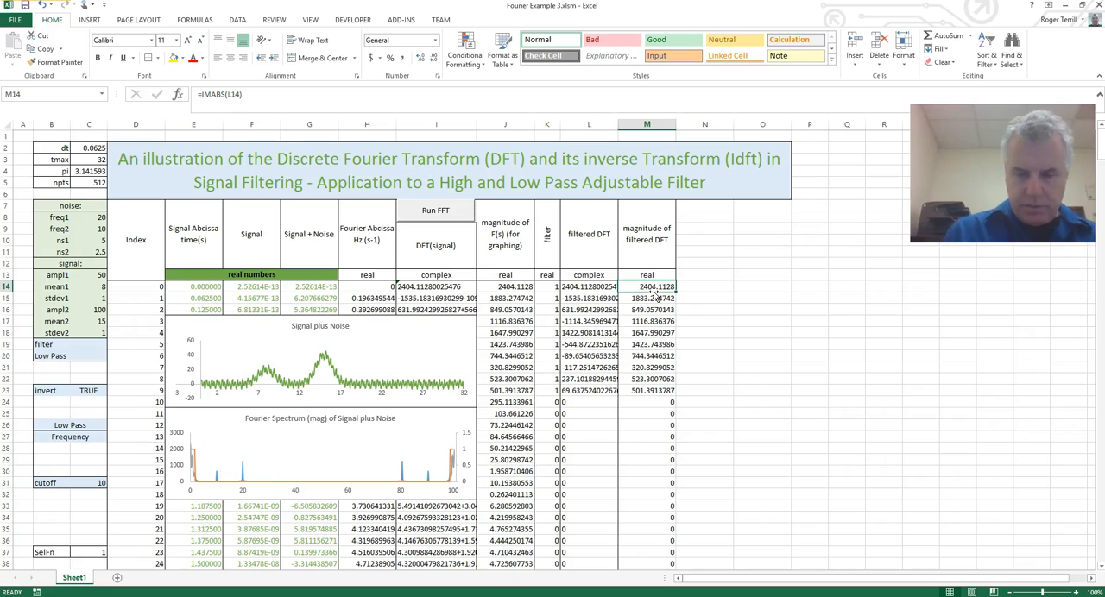
pyautogui.hotkey('ctrl', 'shift', 'Down')
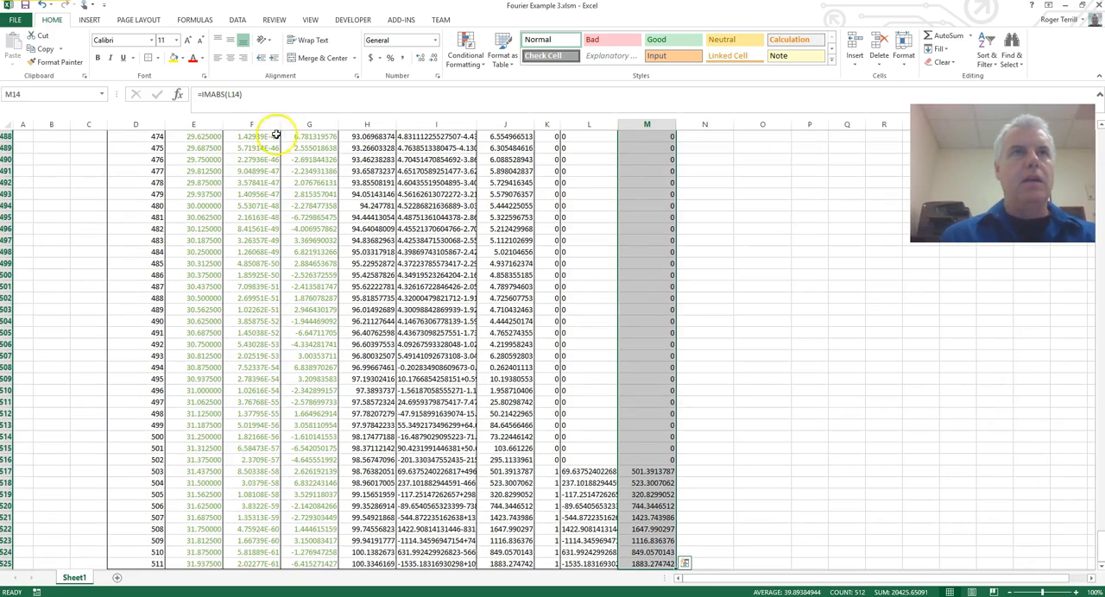
pyautogui.hotkey('ctrl', 'BackSpace')
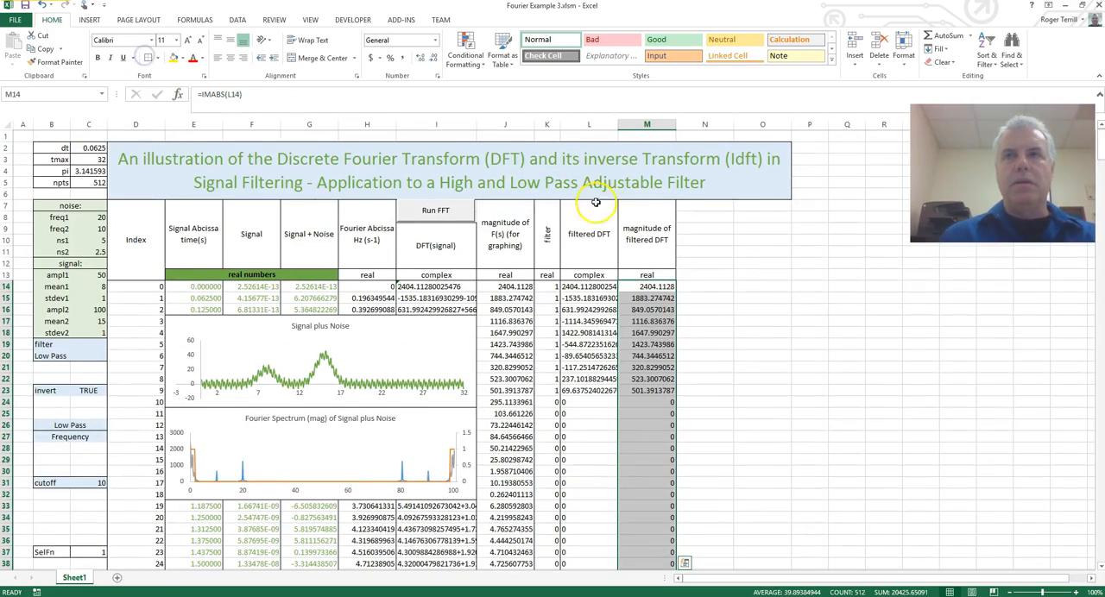
pyautogui.click(662, 298)
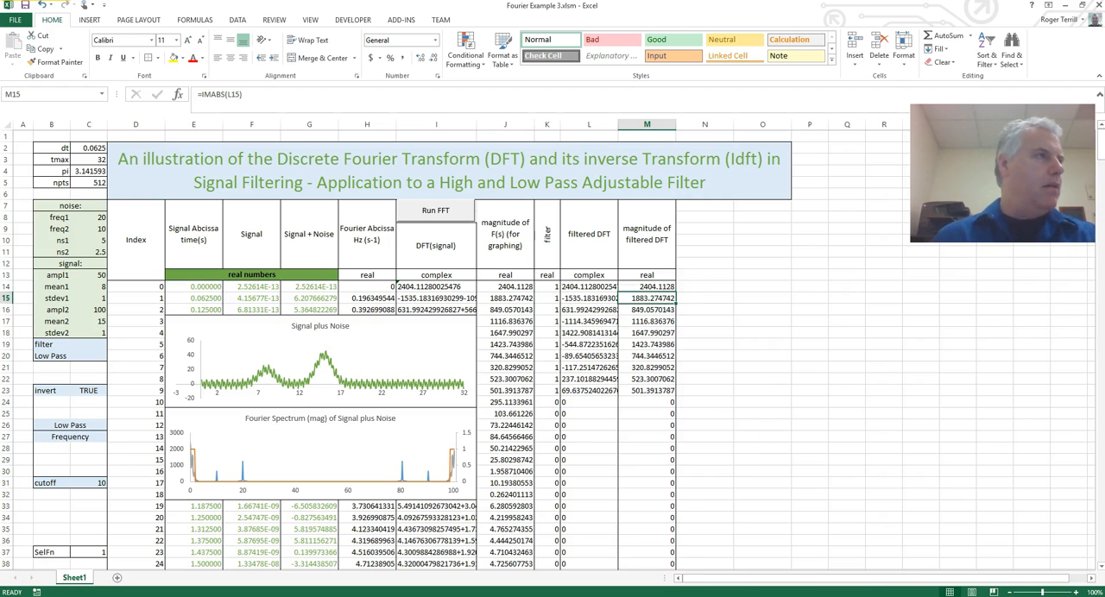
pyautogui.click(688, 286)
pyautogui.click(688, 274)
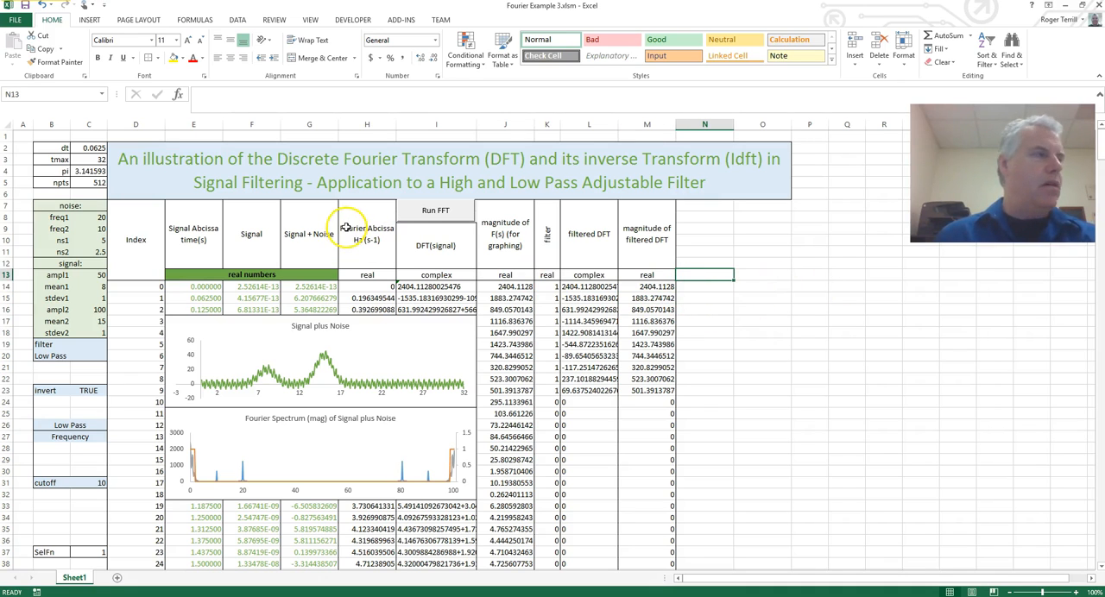
# Set the font color of the Fourier column headings H7:L13 to the blue theme color.
pyautogui.click(348, 219)
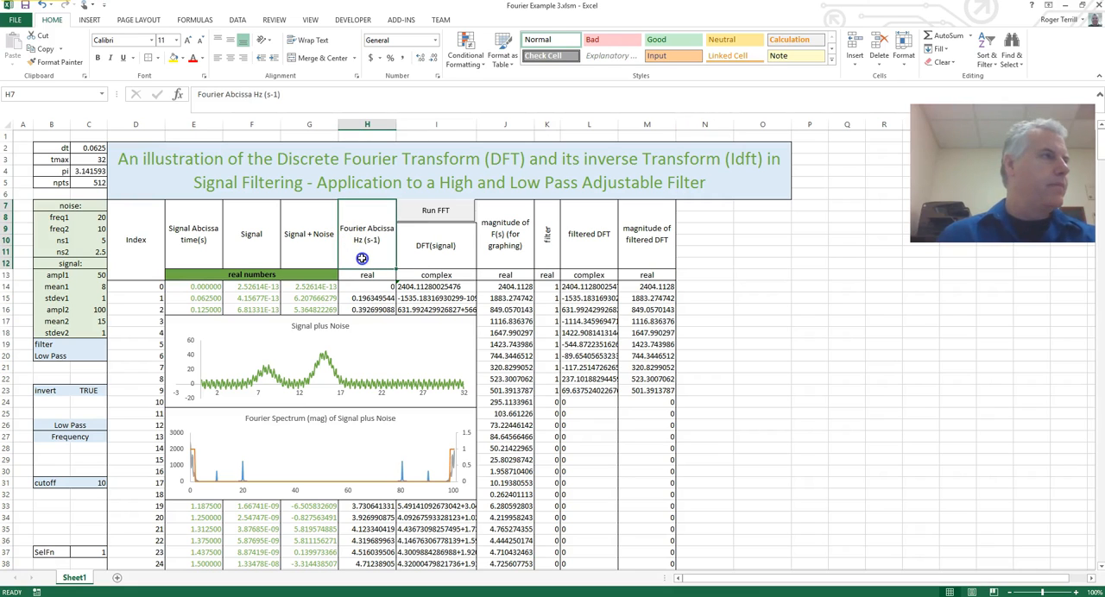
pyautogui.moveTo(388, 267); pyautogui.dragTo(590, 274)
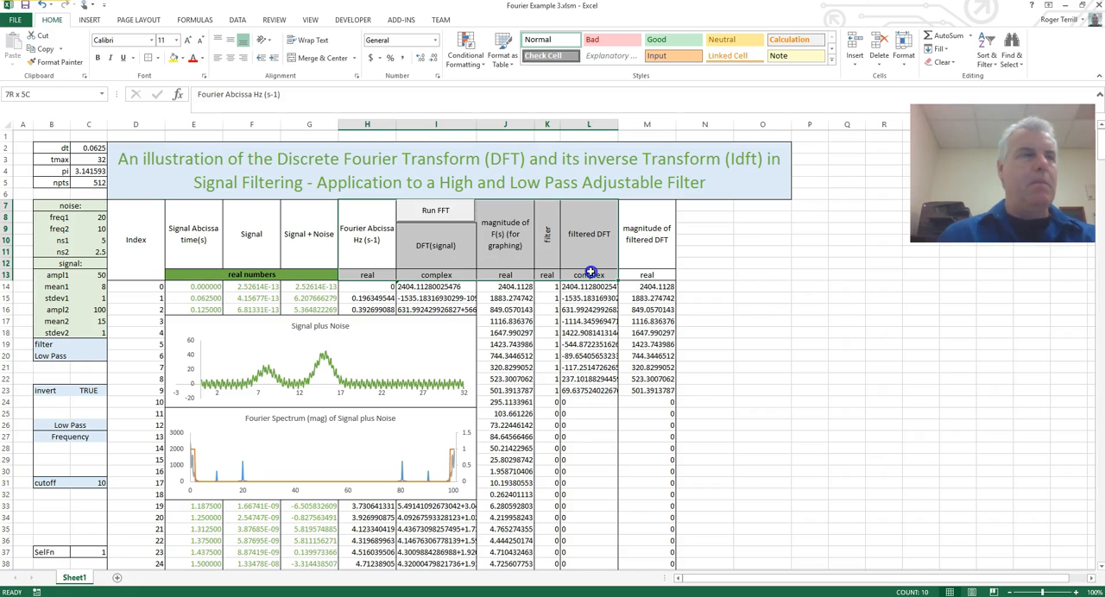
pyautogui.moveTo(589, 274); pyautogui.dragTo(590, 274)
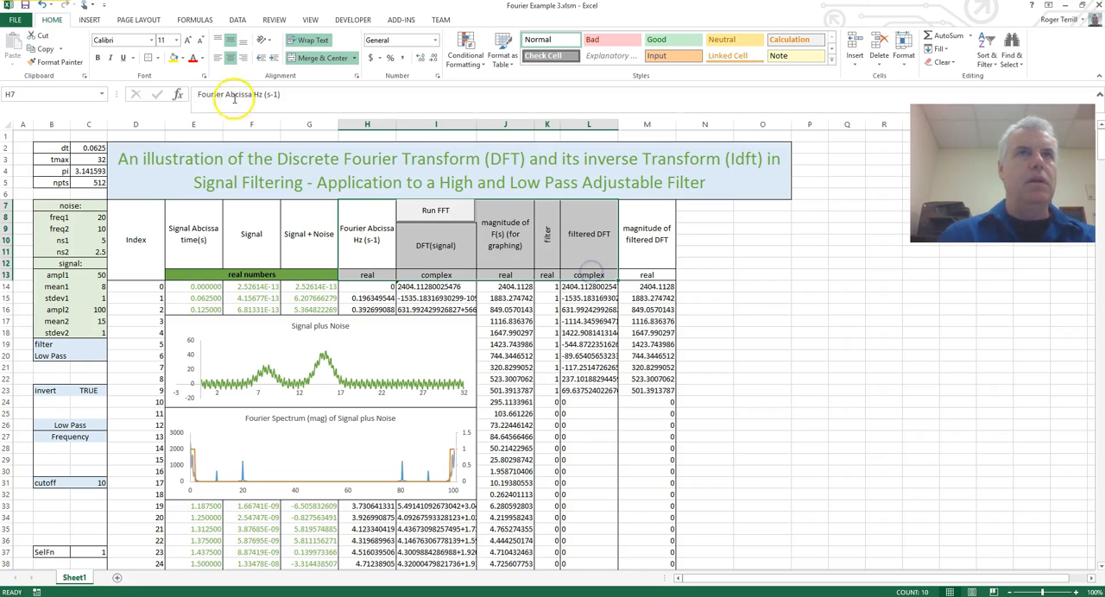
pyautogui.click(204, 60)
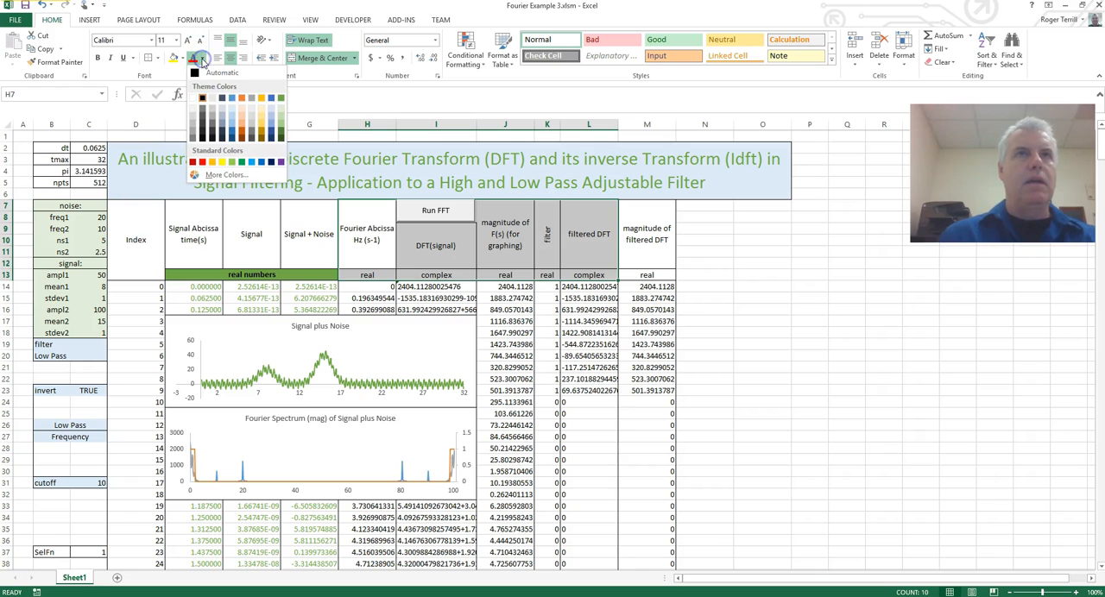
pyautogui.click(231, 102)
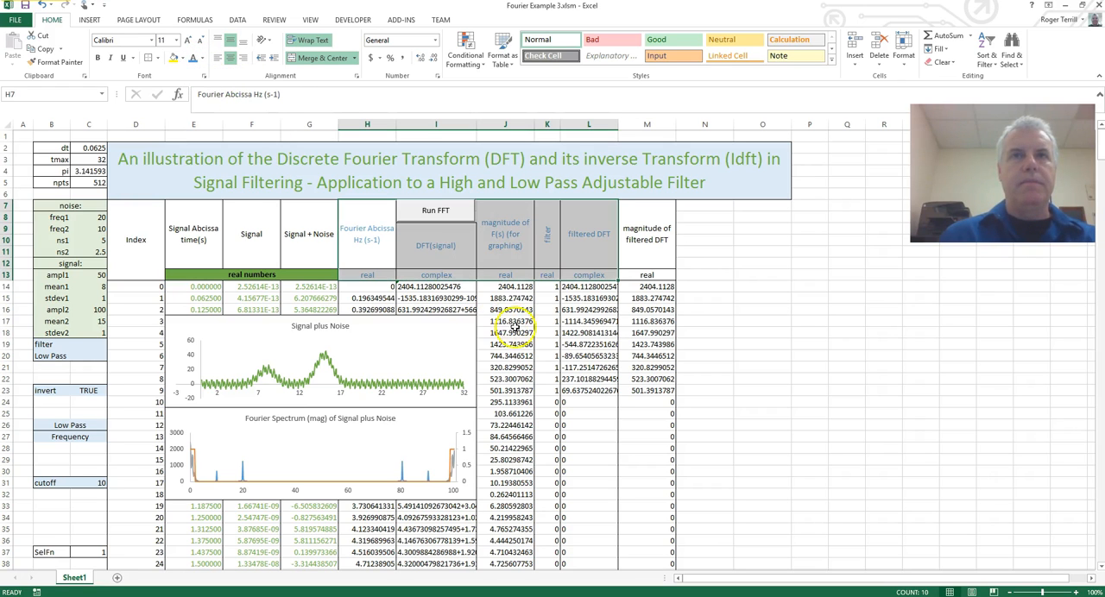
pyautogui.click(506, 320)
# Apply the same blue font color to the Fourier data in H14:L525.
pyautogui.moveTo(351, 285); pyautogui.dragTo(604, 296)
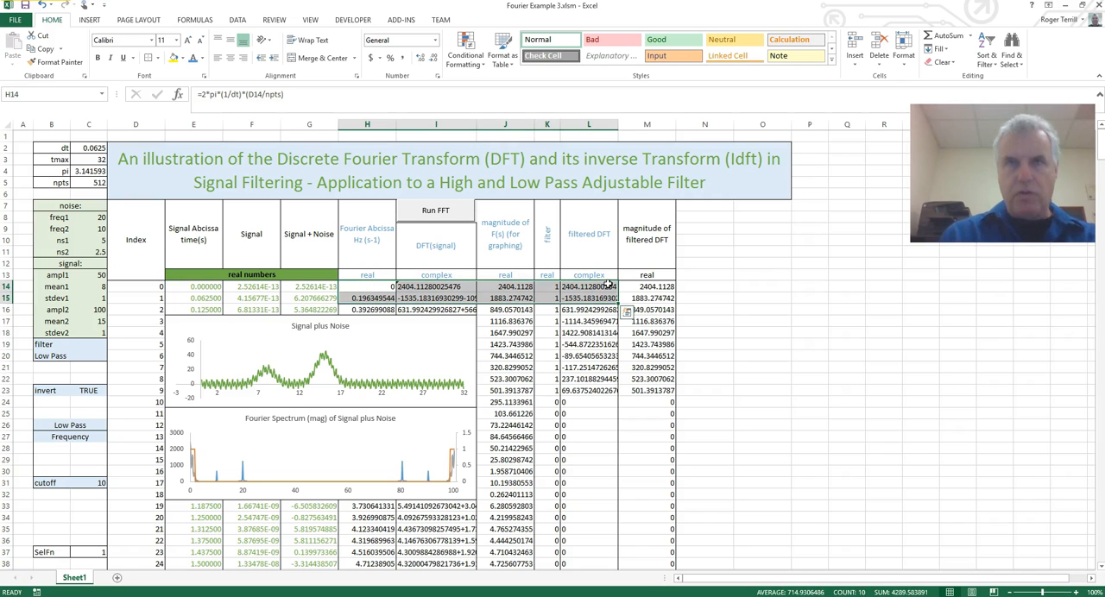
pyautogui.hotkey('ctrl', 'shift', 'Down')
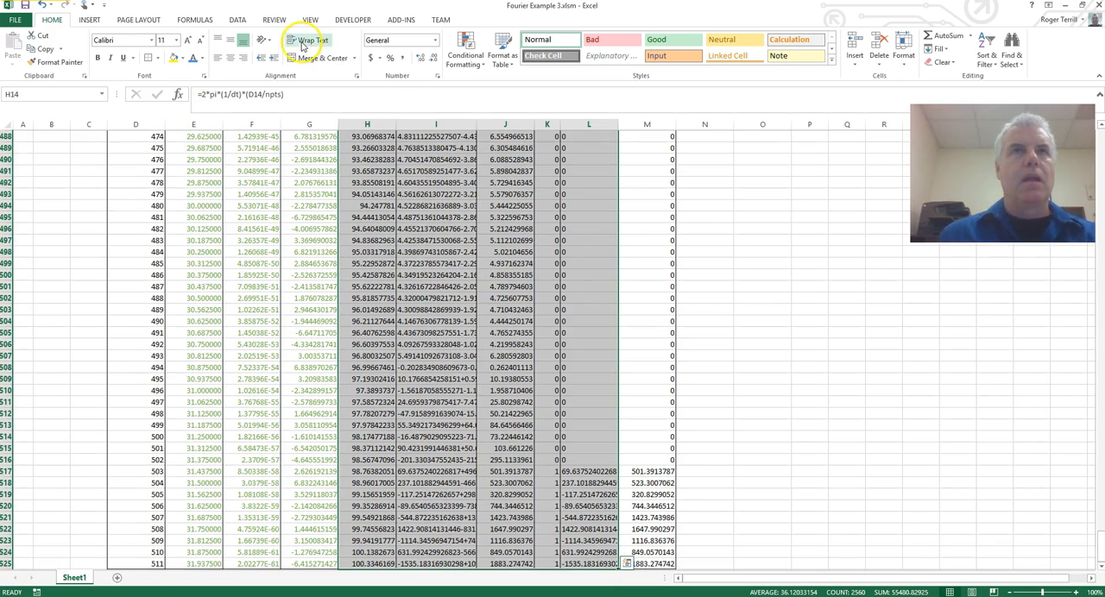
pyautogui.click(192, 62)
pyautogui.hotkey('ctrl', 'BackSpace')
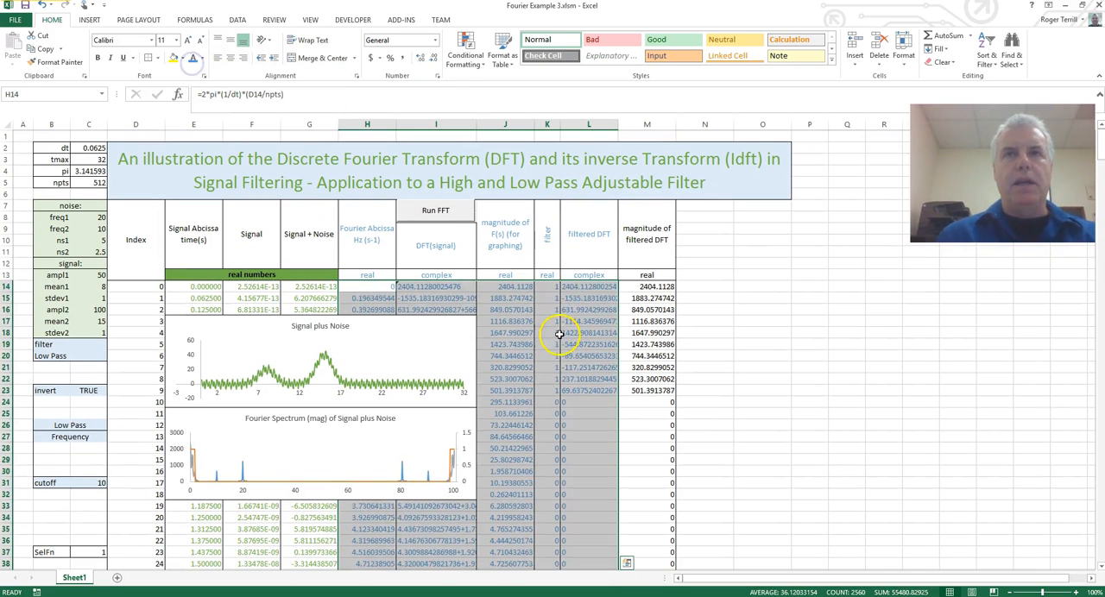
pyautogui.click(558, 333)
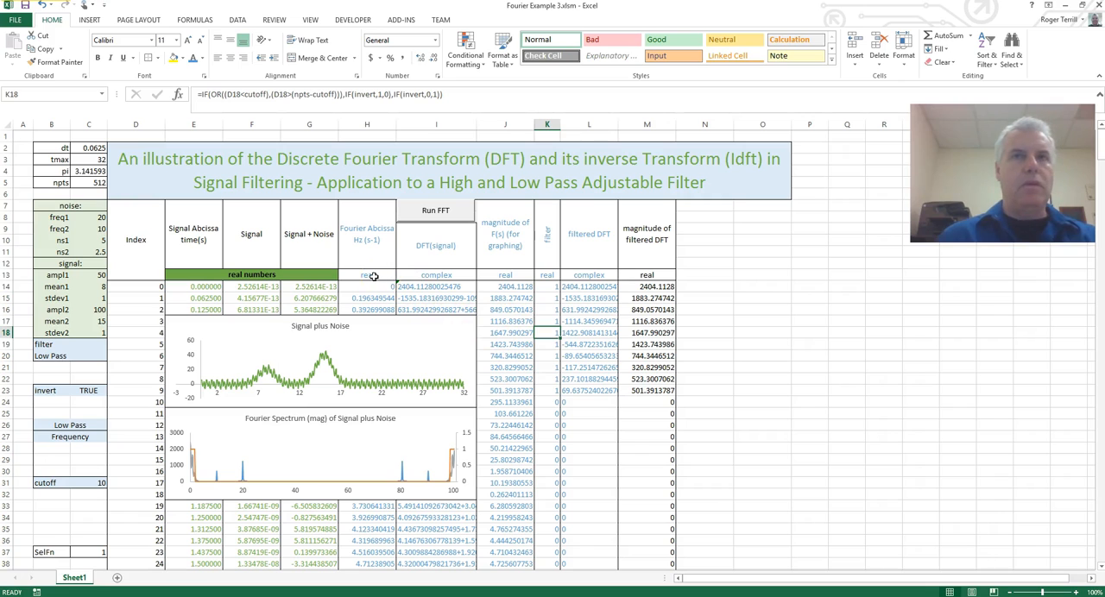
# Fill the real/complex labels in H13:L13 with the blue theme color and set their font color to Automatic.
pyautogui.moveTo(367, 275); pyautogui.dragTo(589, 275)
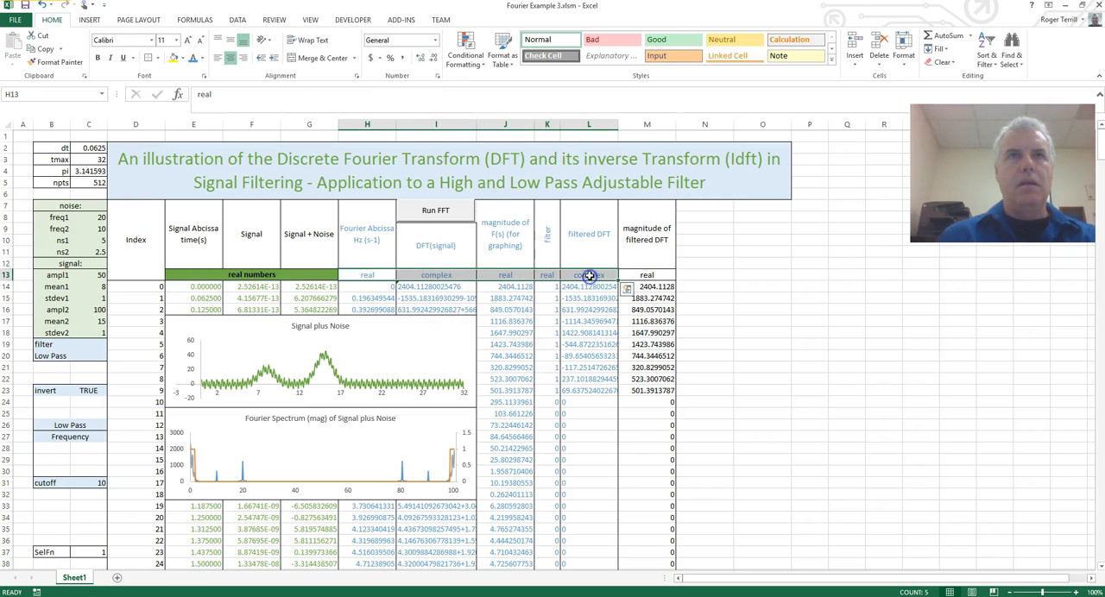
pyautogui.click(183, 62)
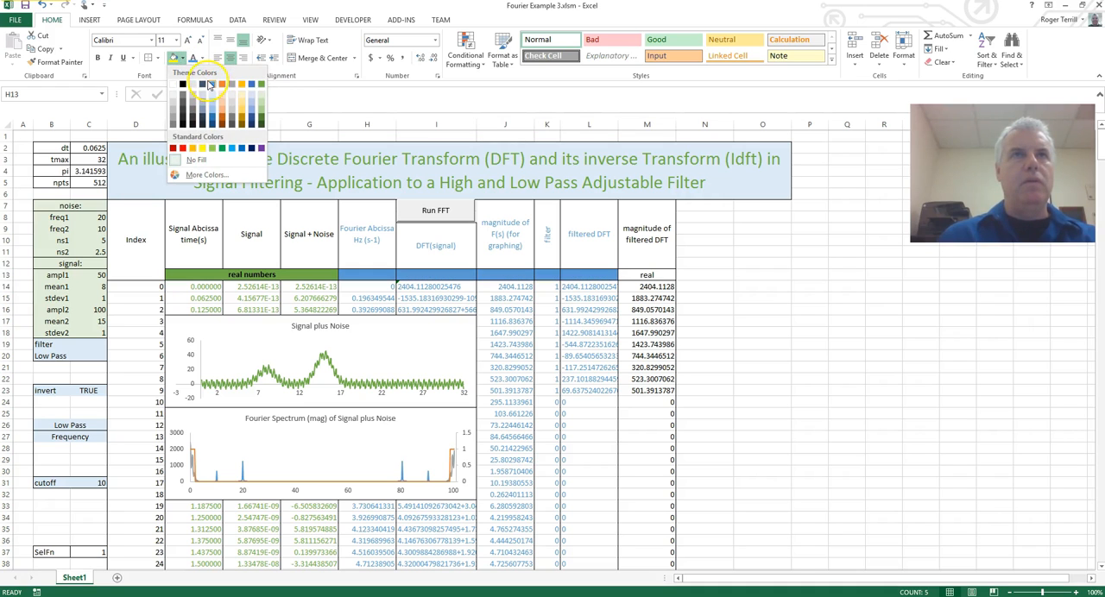
pyautogui.click(214, 87)
pyautogui.click(203, 58)
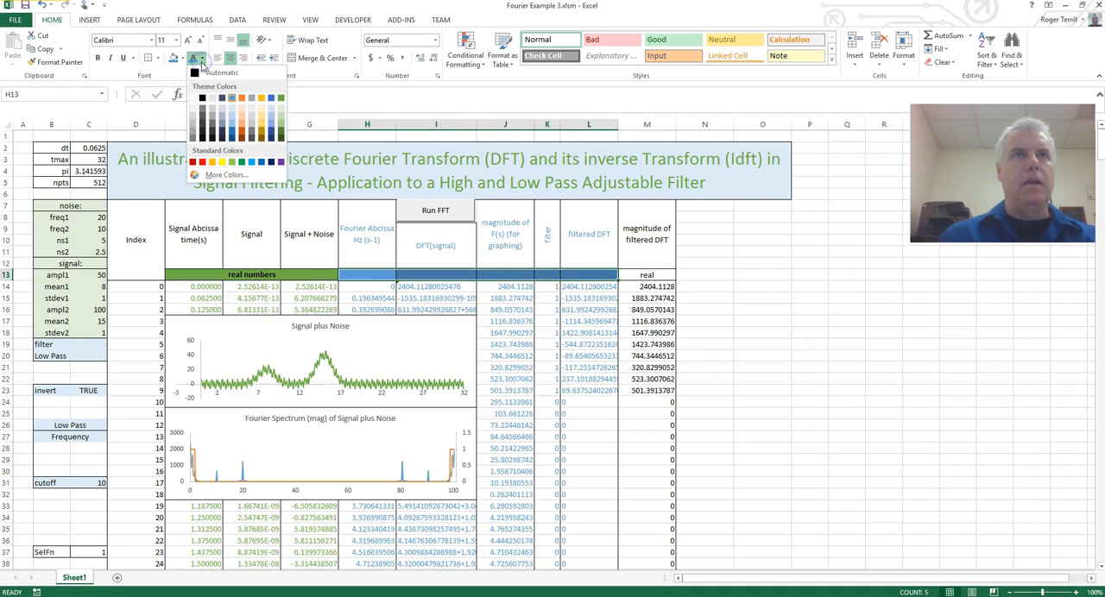
pyautogui.click(198, 73)
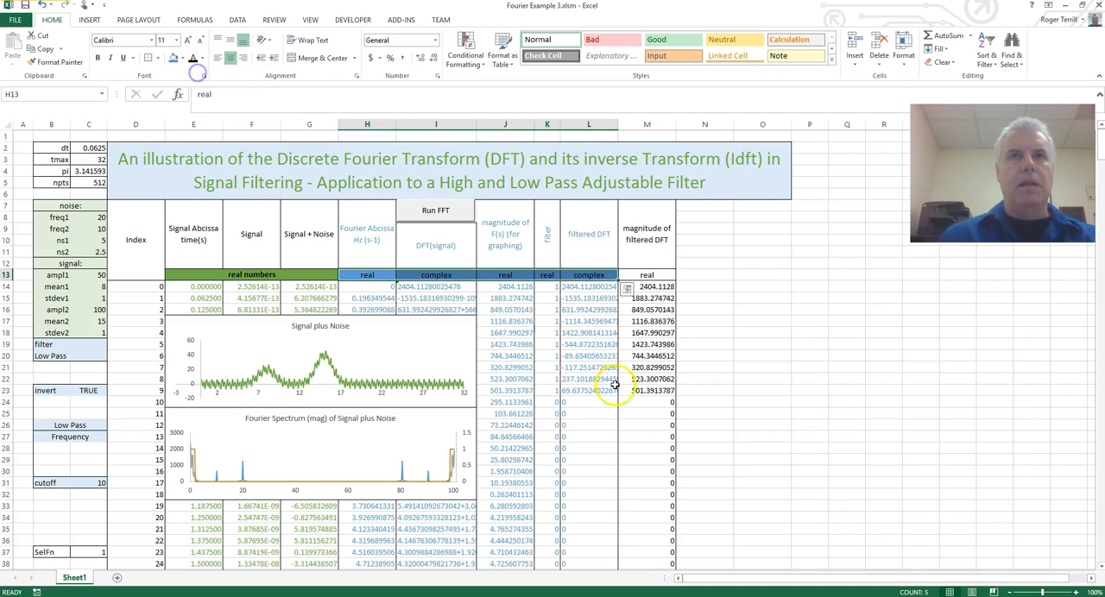
pyautogui.click(592, 291)
# Fill the merged "magnitude of filtered DFT" heading in M7:M12 with the same blue.
pyautogui.click(646, 262)
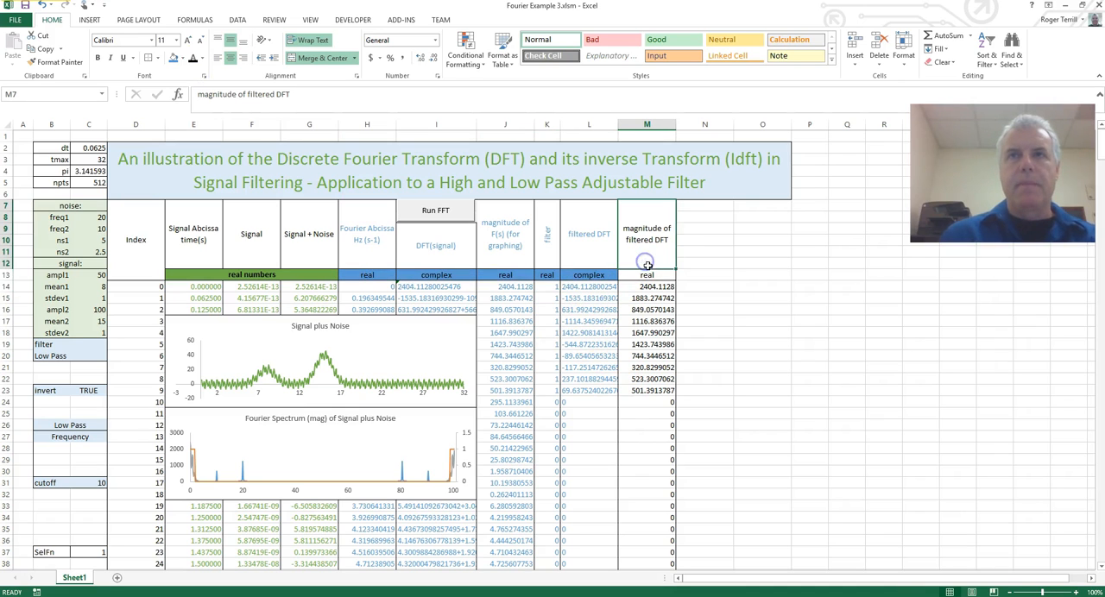
pyautogui.click(647, 214)
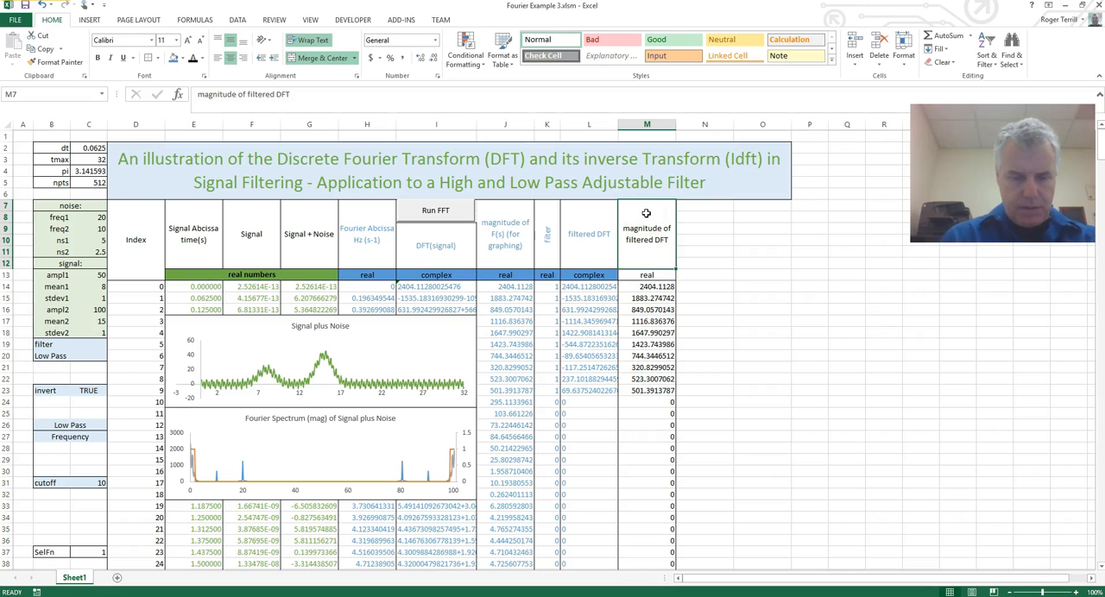
pyautogui.hotkey('shift', 'Down')
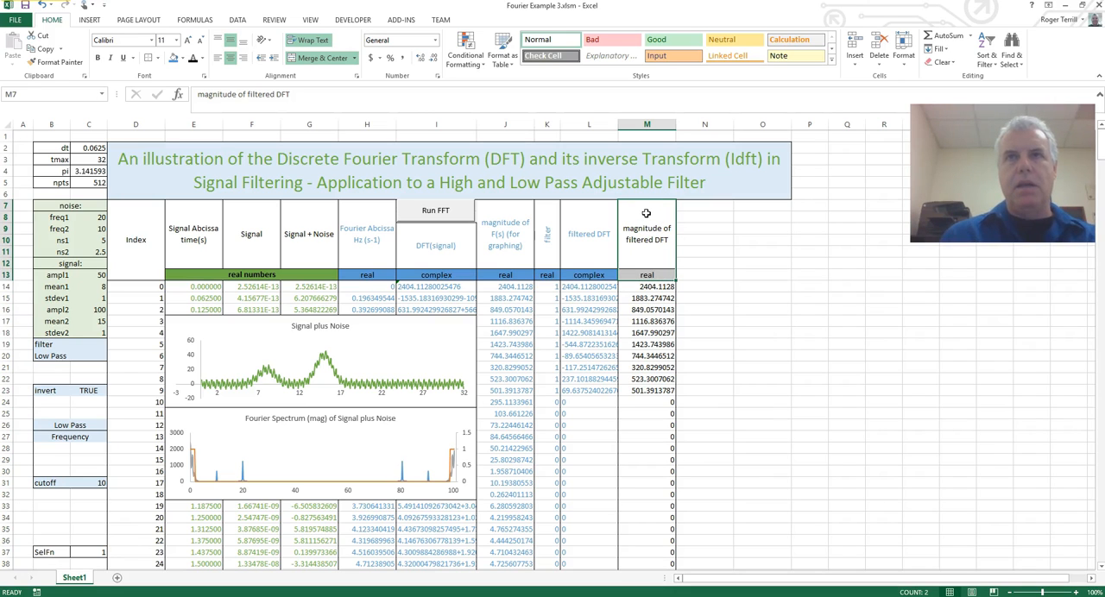
pyautogui.click(645, 213)
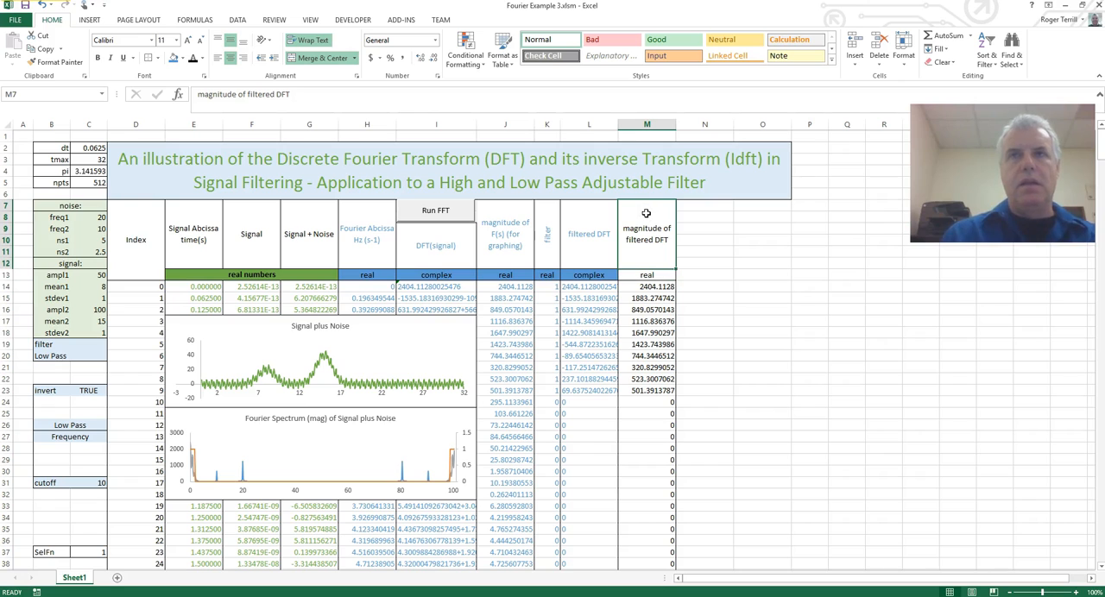
pyautogui.click(175, 60)
pyautogui.click(658, 287)
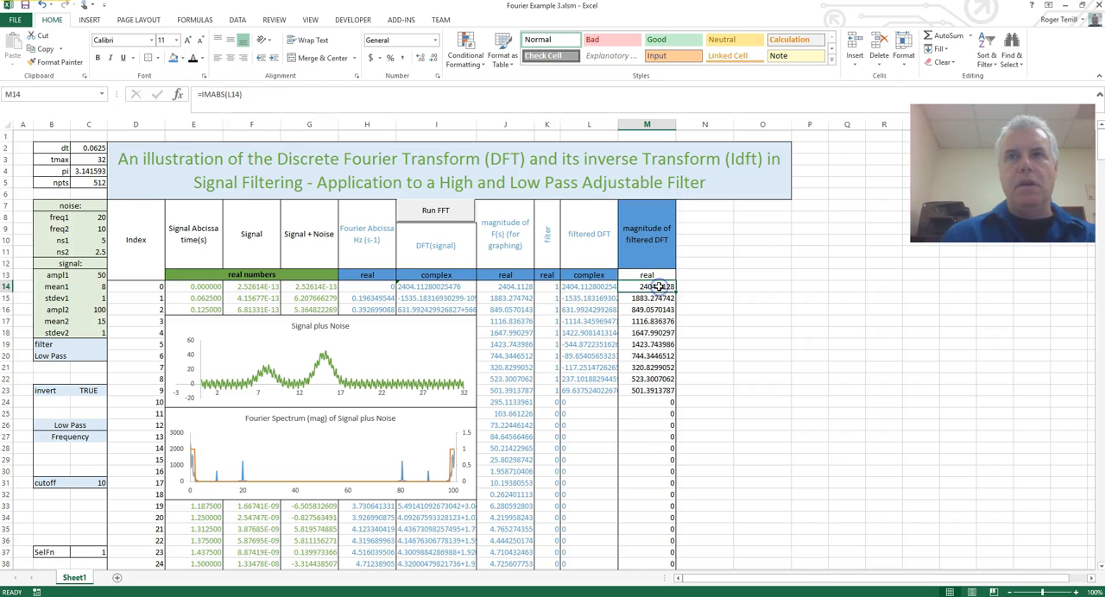
# Set the font color of the magnitude of filtered DFT data in M14:M525 to the blue theme color.
pyautogui.hotkey('ctrl', 'shift', 'Down')
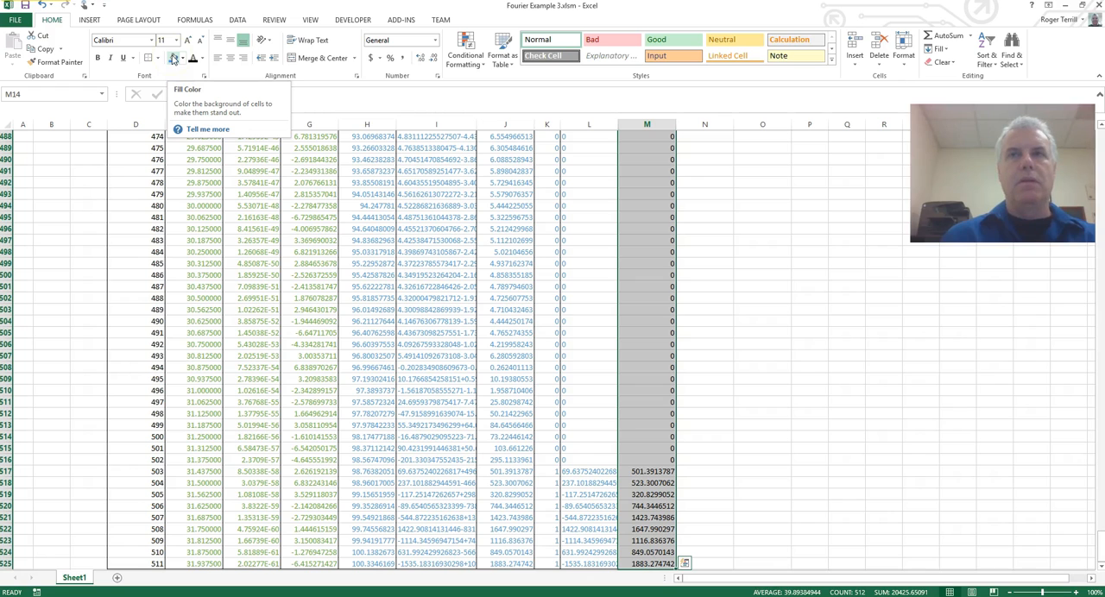
pyautogui.click(204, 59)
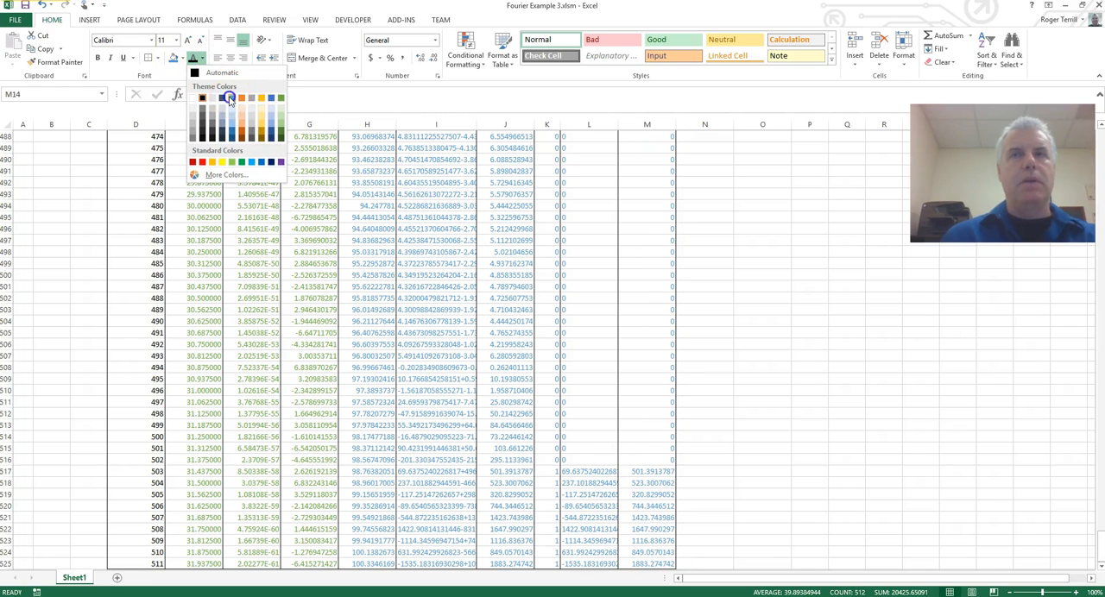
pyautogui.click(229, 99)
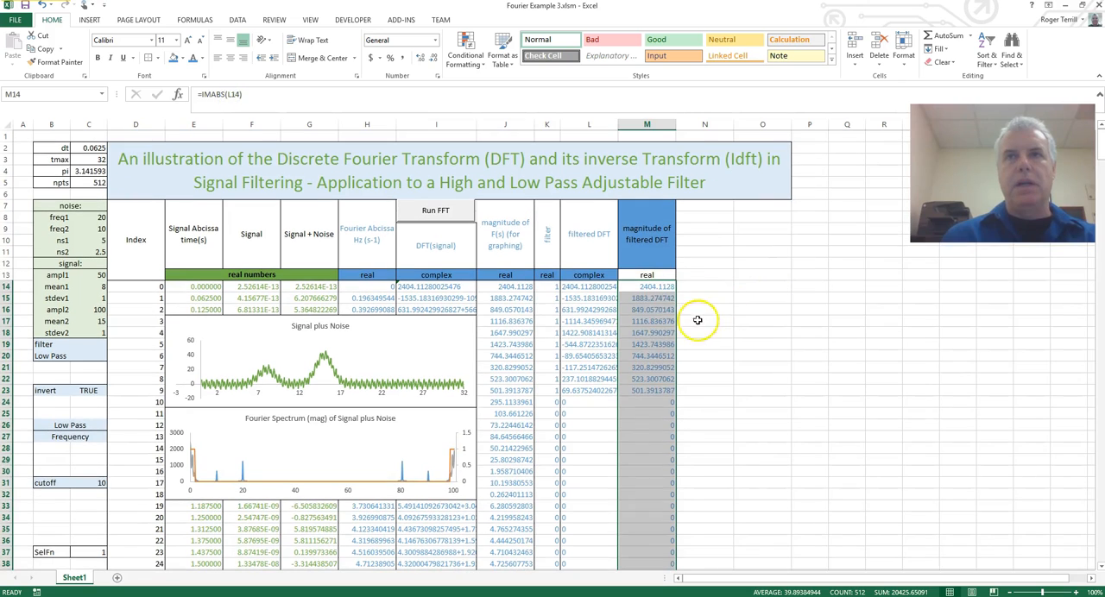
# Remove the fill from the merged "magnitude of filtered DFT" heading and set its font color to the blue theme color.
pyautogui.click(651, 248)
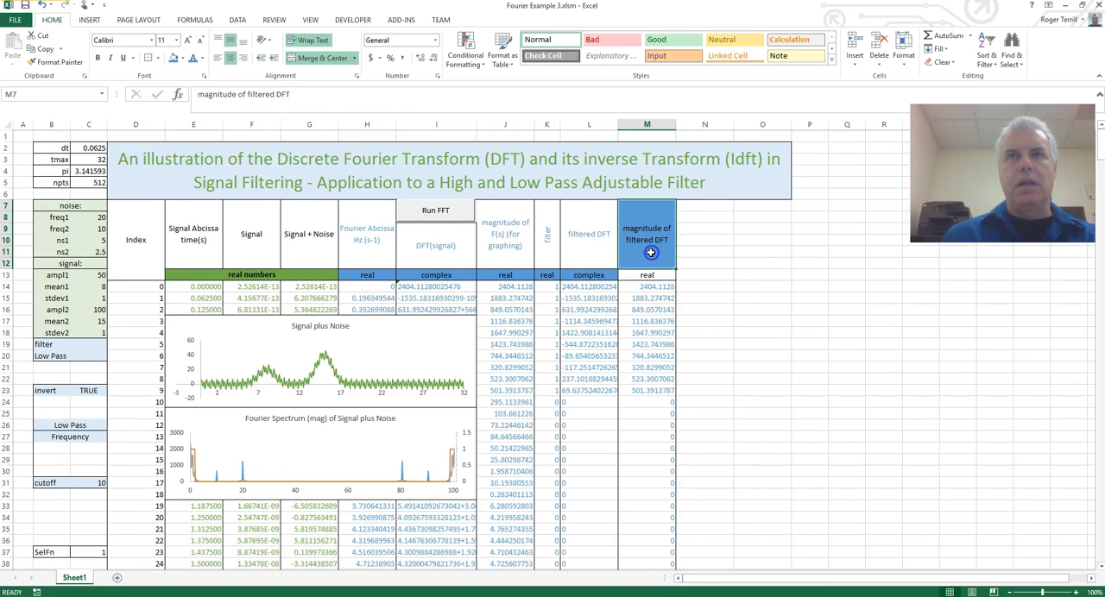
pyautogui.click(182, 61)
pyautogui.click(192, 158)
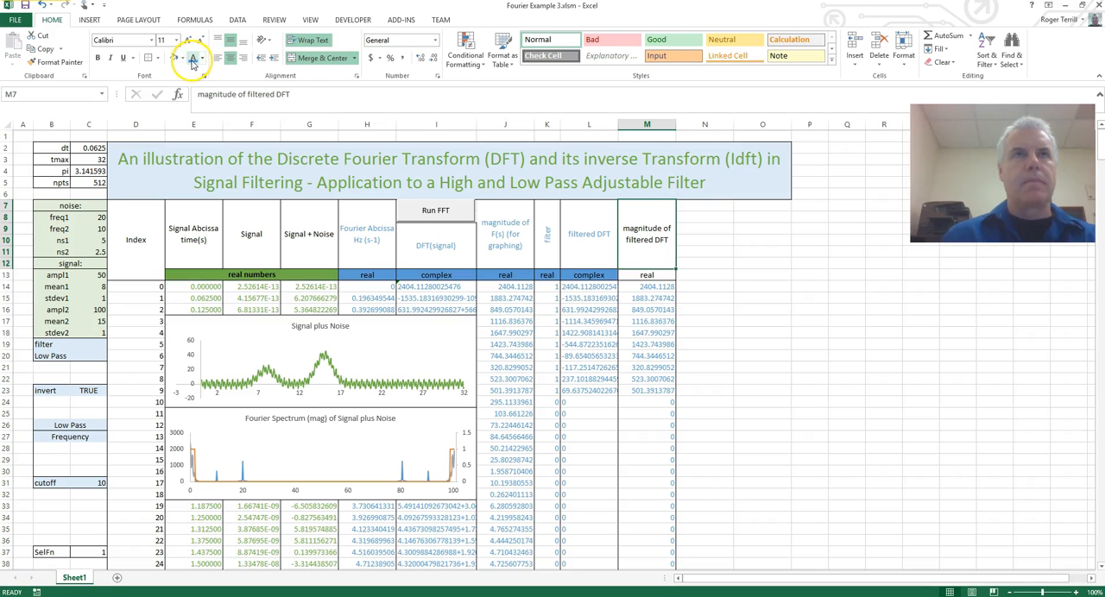
# Fill the "real" label in M13 with the blue theme color.
pyautogui.click(655, 275)
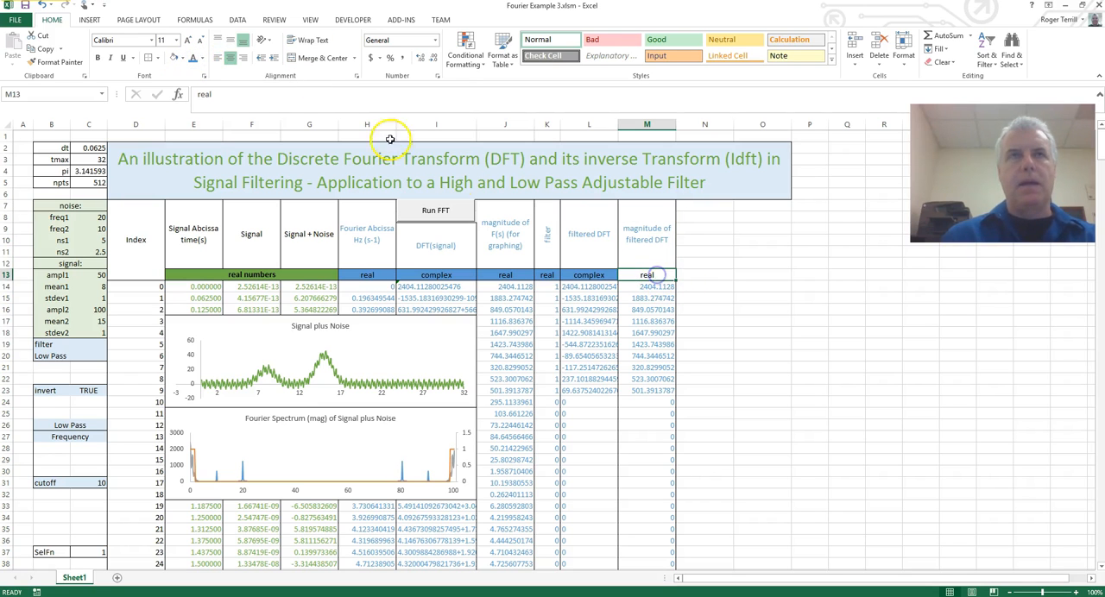
pyautogui.click(181, 58)
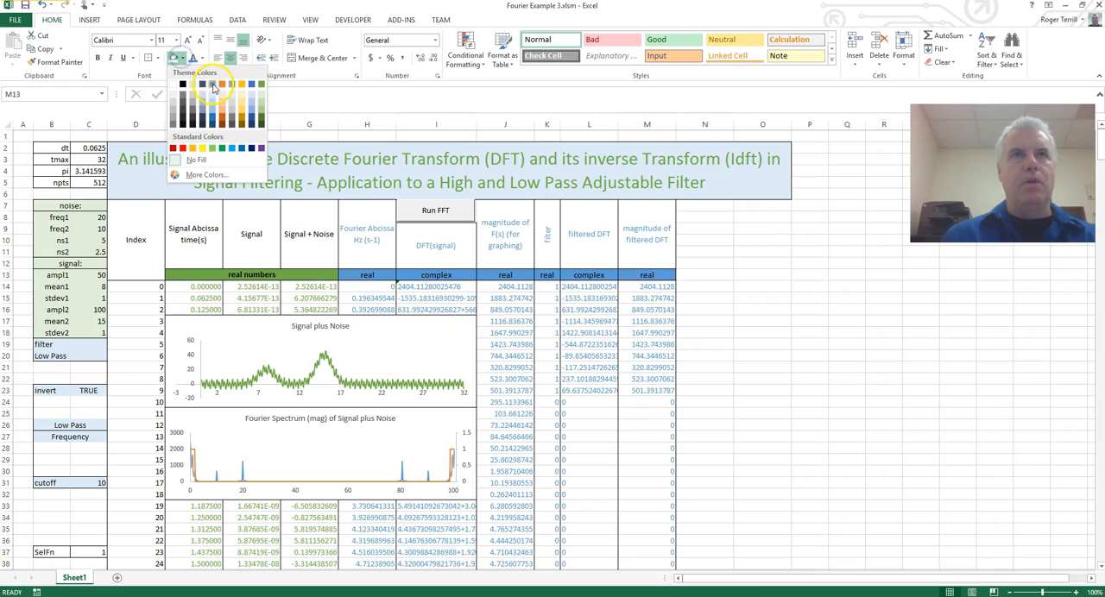
pyautogui.click(212, 84)
pyautogui.click(656, 300)
pyautogui.click(656, 300)
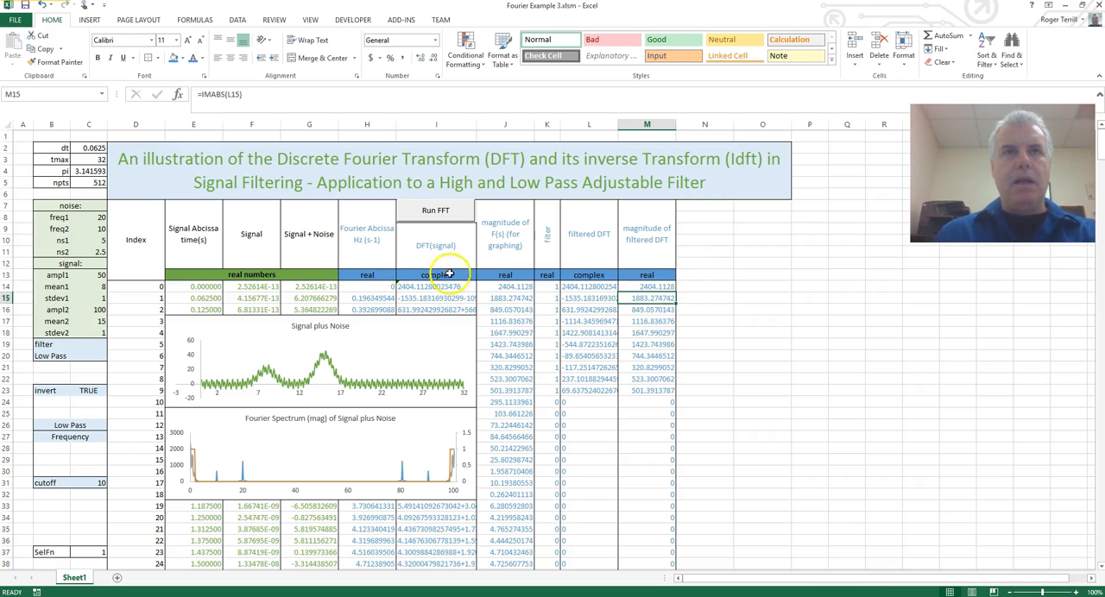
# Merge and center N9:N12 with wrapped text and middle vertical alignment for a new column heading.
pyautogui.click(709, 275)
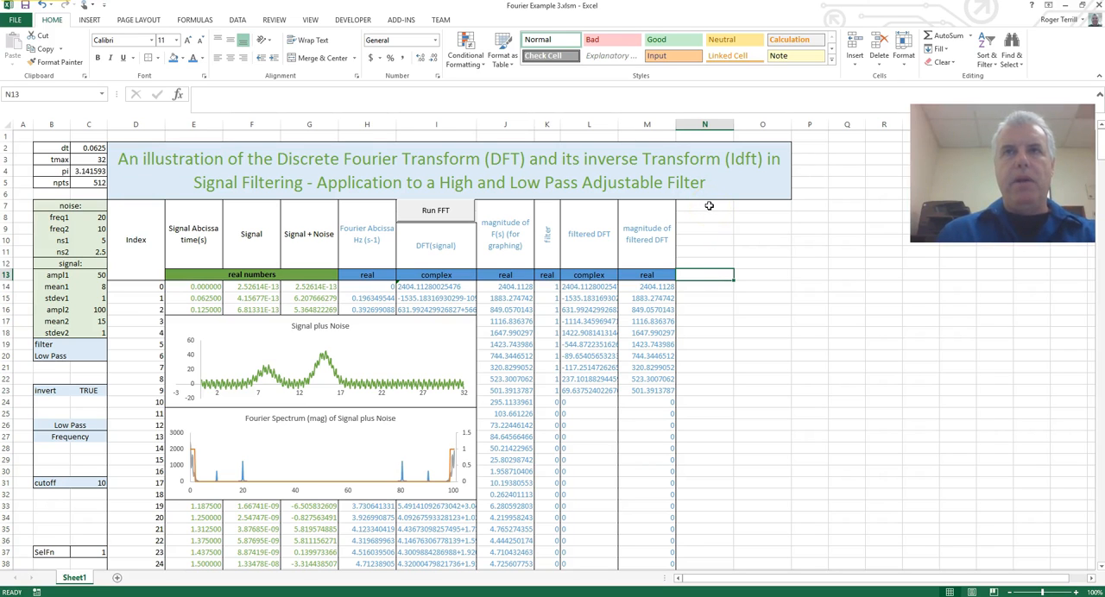
pyautogui.moveTo(706, 227); pyautogui.dragTo(708, 262)
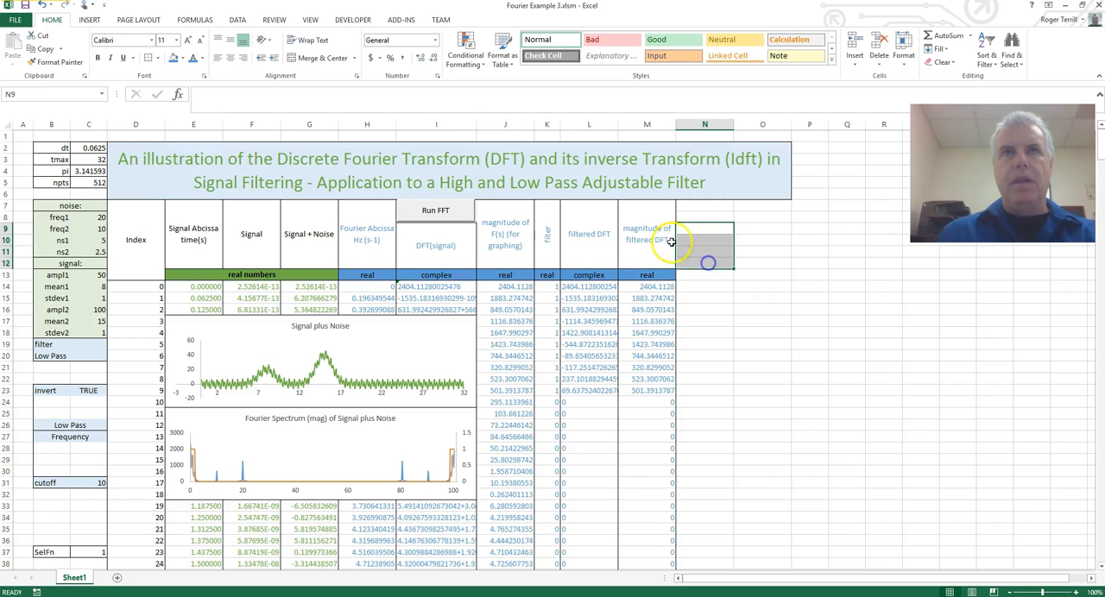
pyautogui.click(311, 58)
pyautogui.click(311, 40)
pyautogui.click(232, 41)
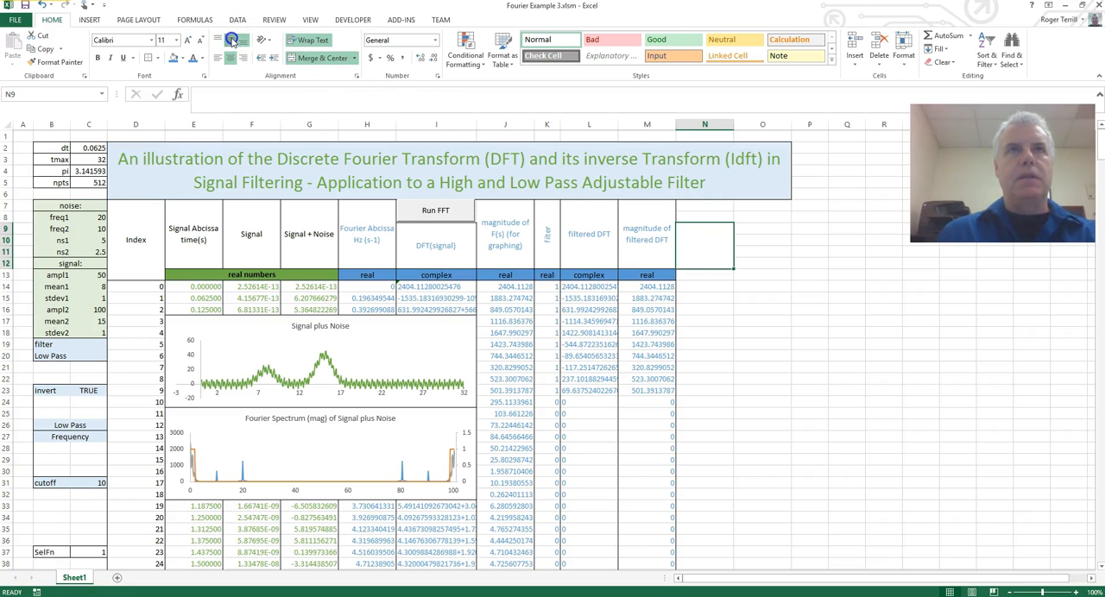
# Enter the heading "iFFT(filtered signal)" in the merged N9:N12 cell and put a border around it.
pyautogui.doubleClick(710, 254)
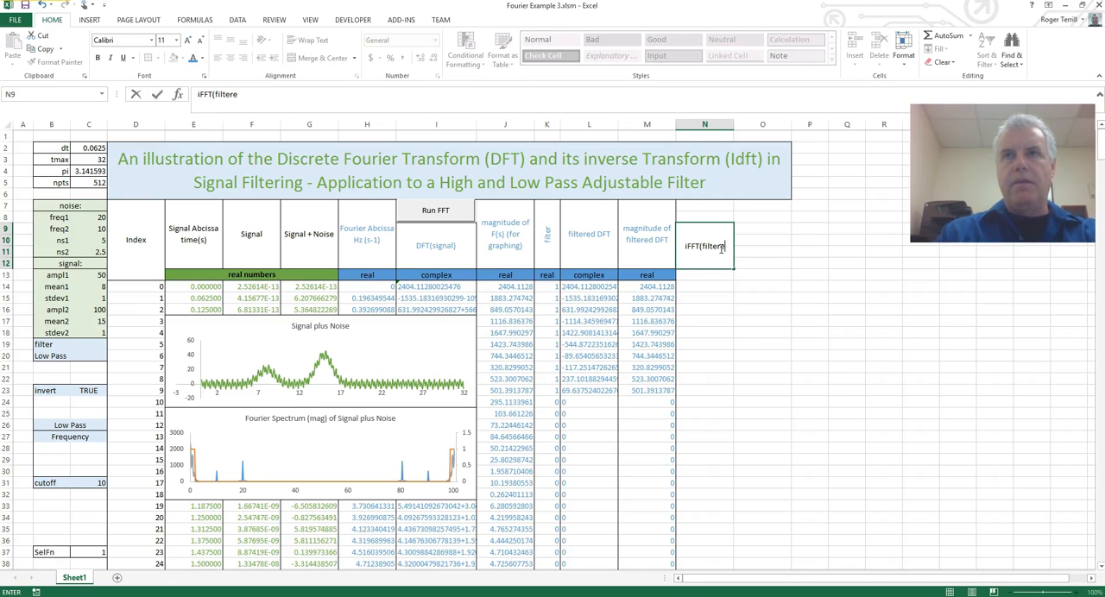
pyautogui.write('signal')
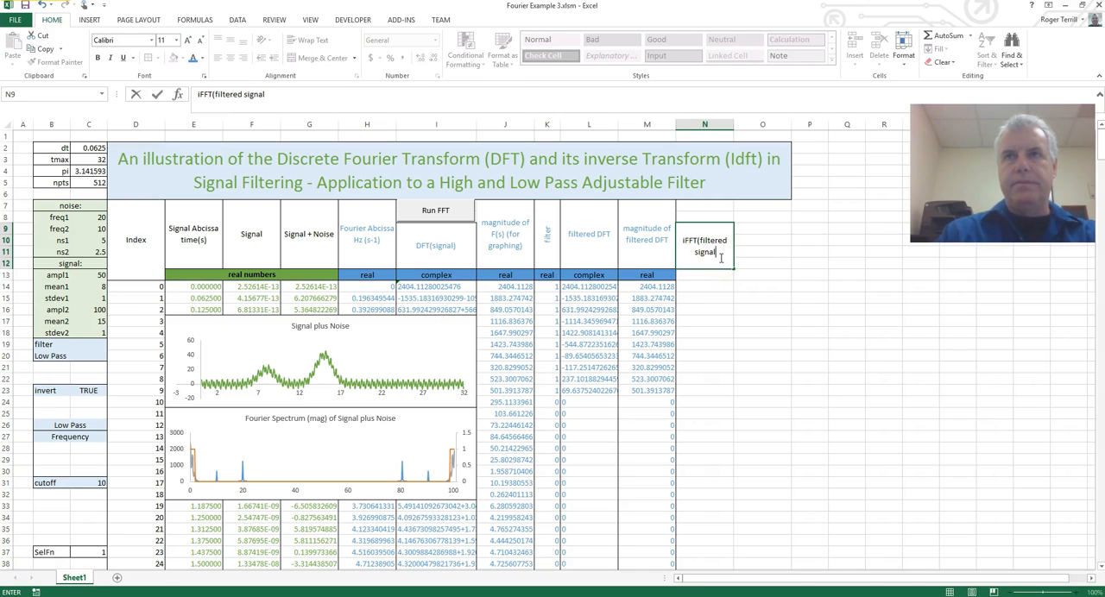
pyautogui.write(')')
pyautogui.press('Return')
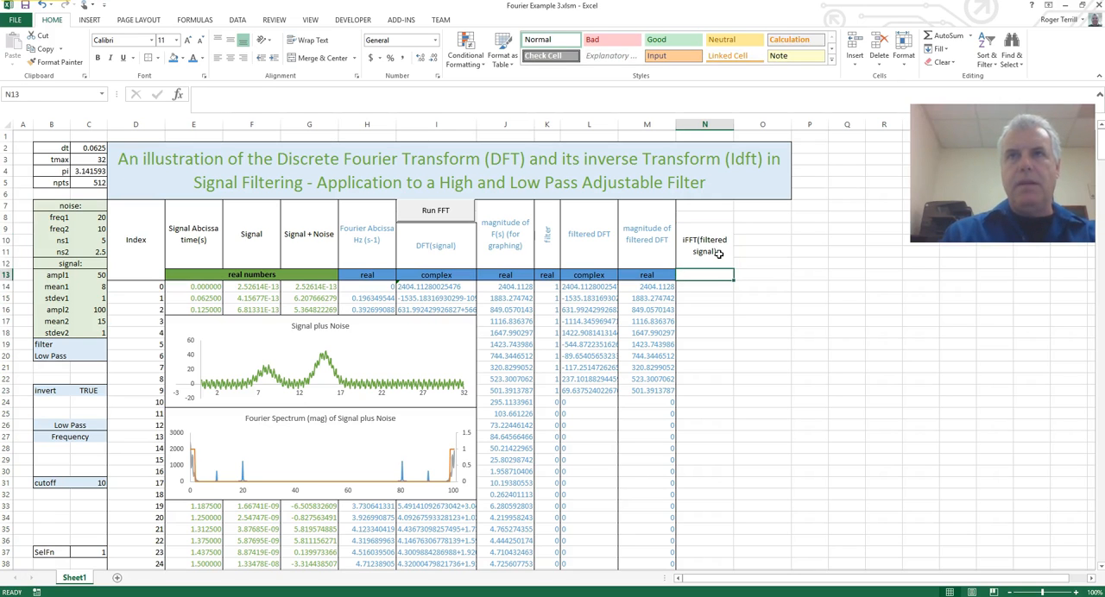
pyautogui.click(718, 253)
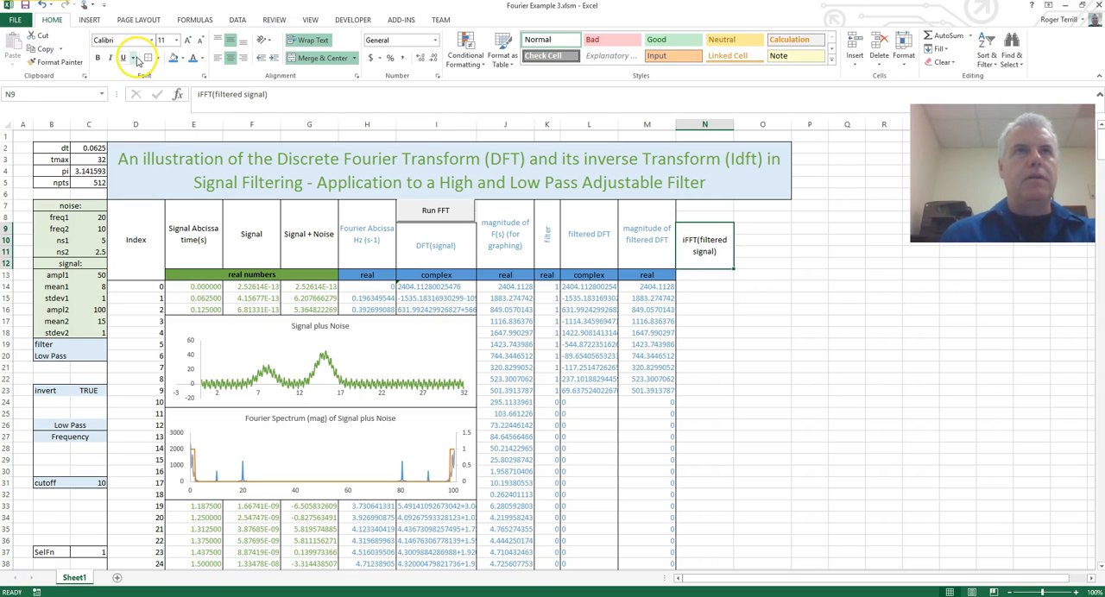
pyautogui.click(766, 312)
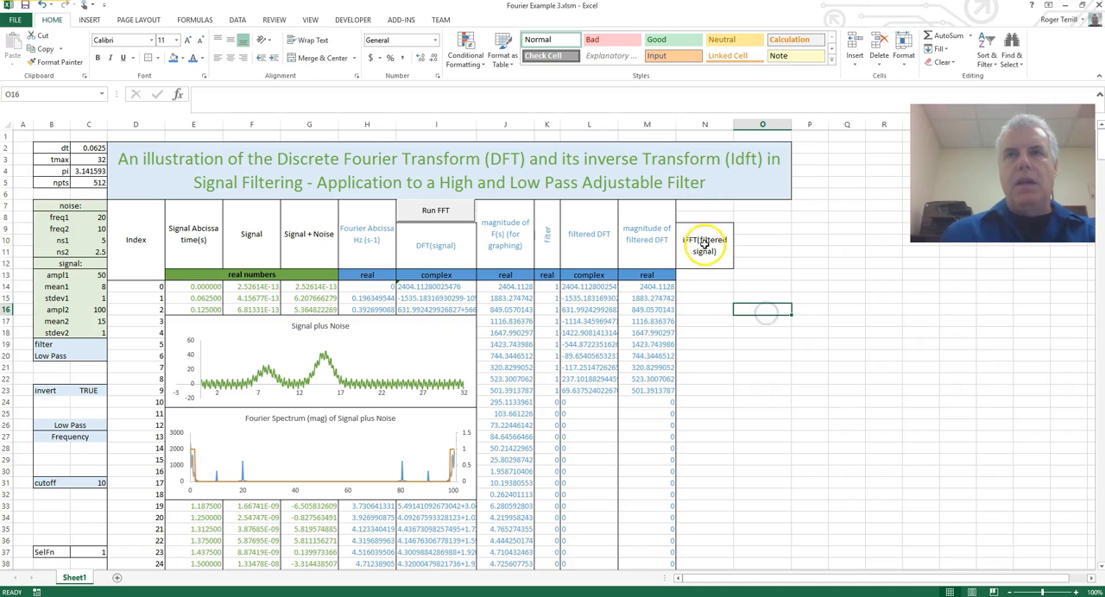
# Enter the label "real" in N13 under the iFFT heading.
pyautogui.click(703, 275)
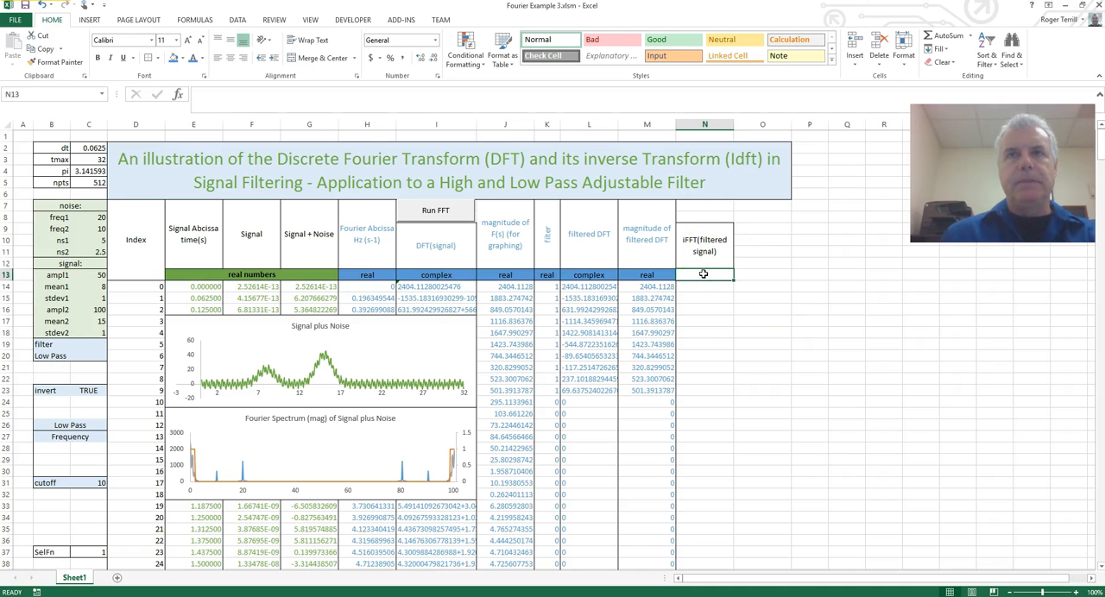
pyautogui.click(703, 276)
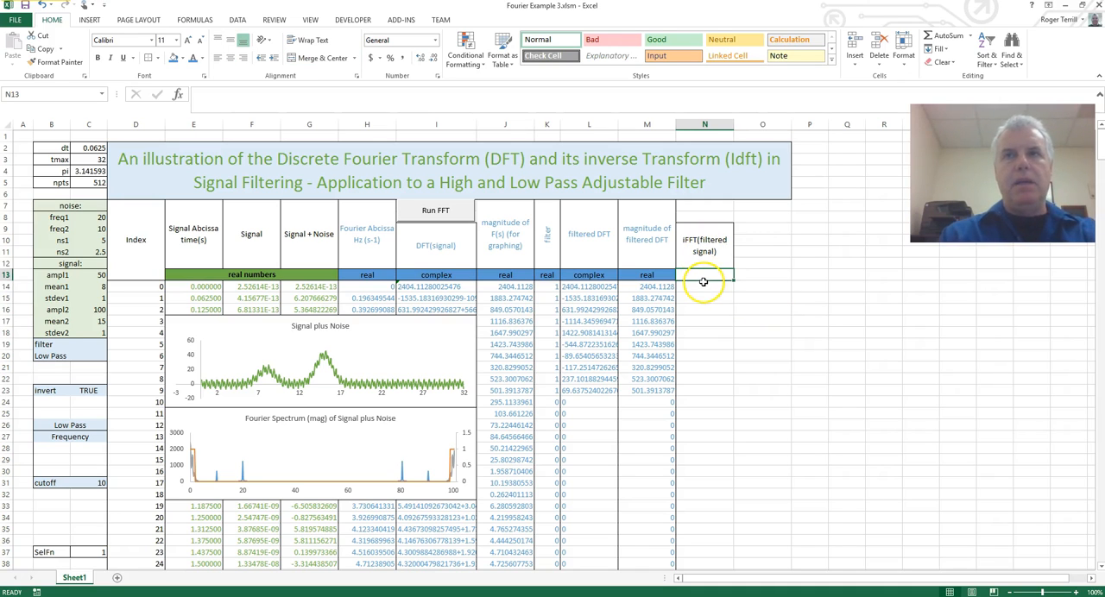
pyautogui.write('real')
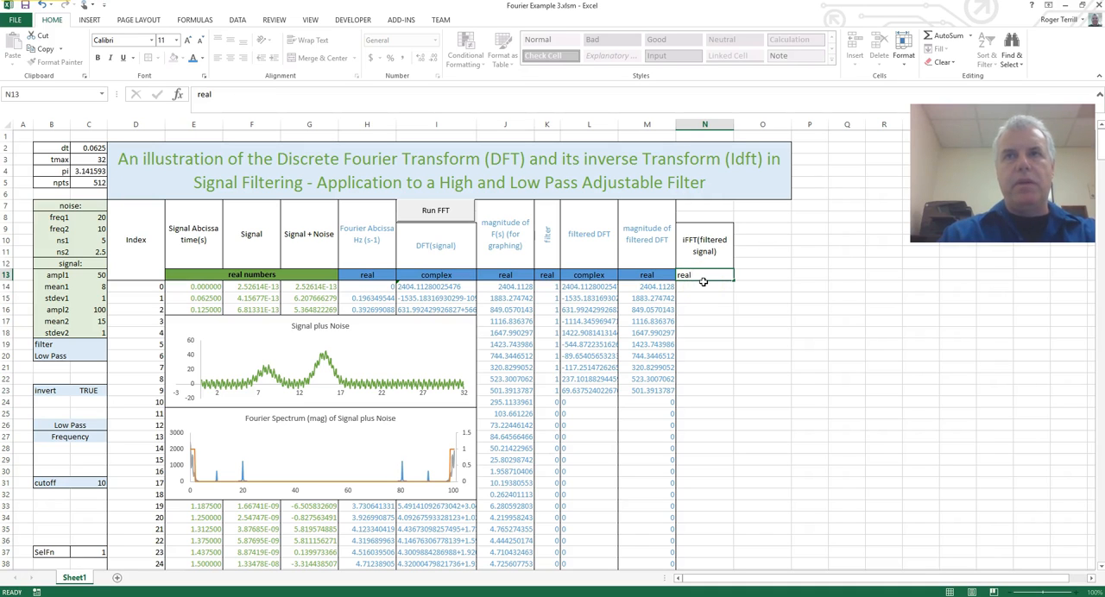
pyautogui.press('Return')
pyautogui.press('Up')
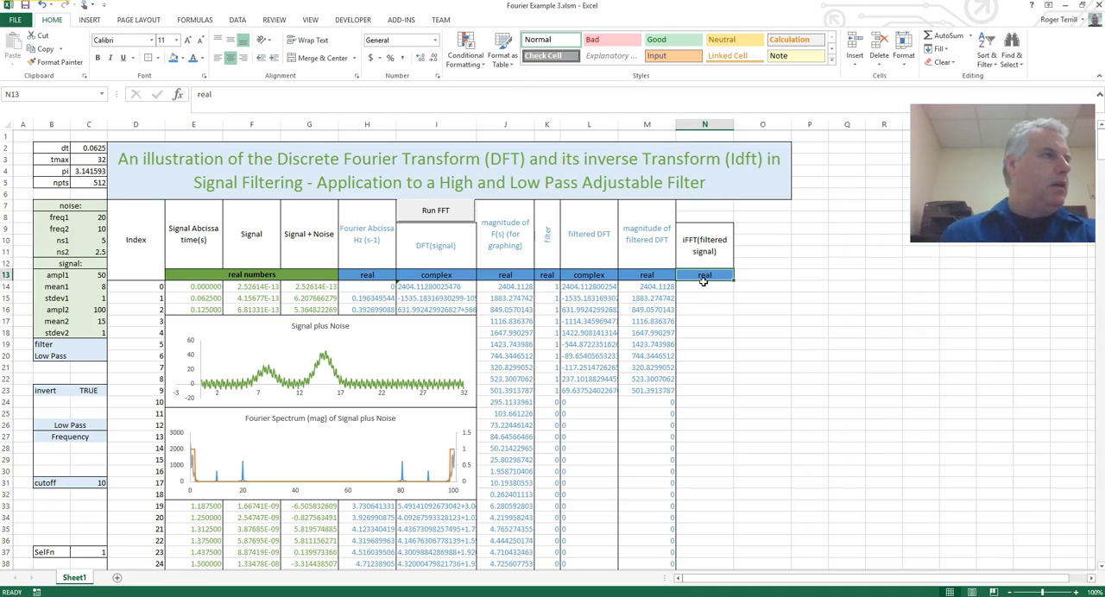
# Fill the "real" label in N13 with the green theme color.
pyautogui.click(201, 59)
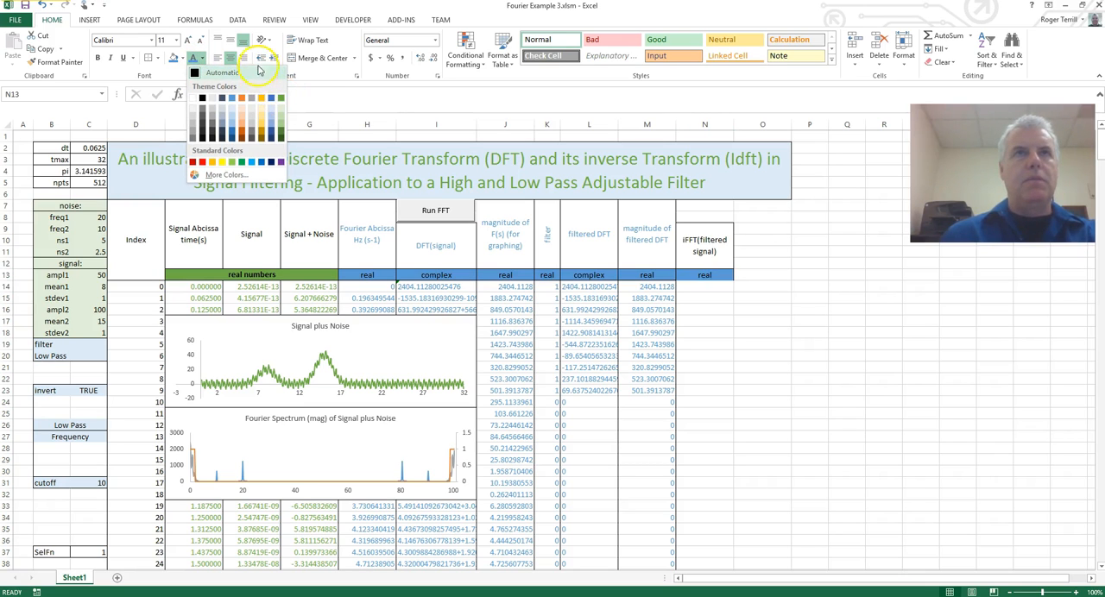
pyautogui.click(184, 60)
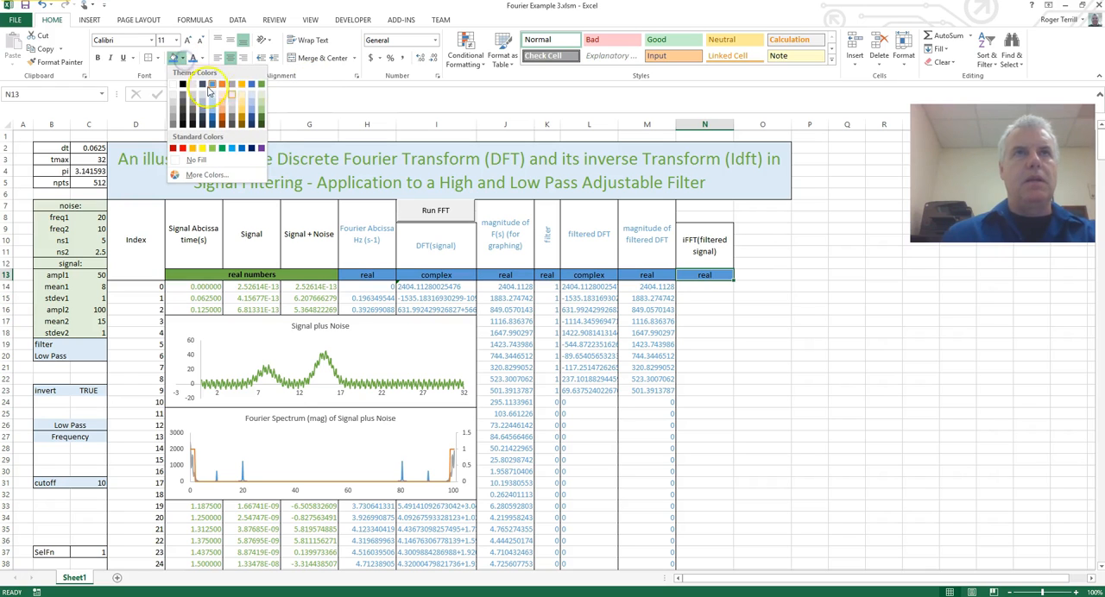
pyautogui.click(262, 82)
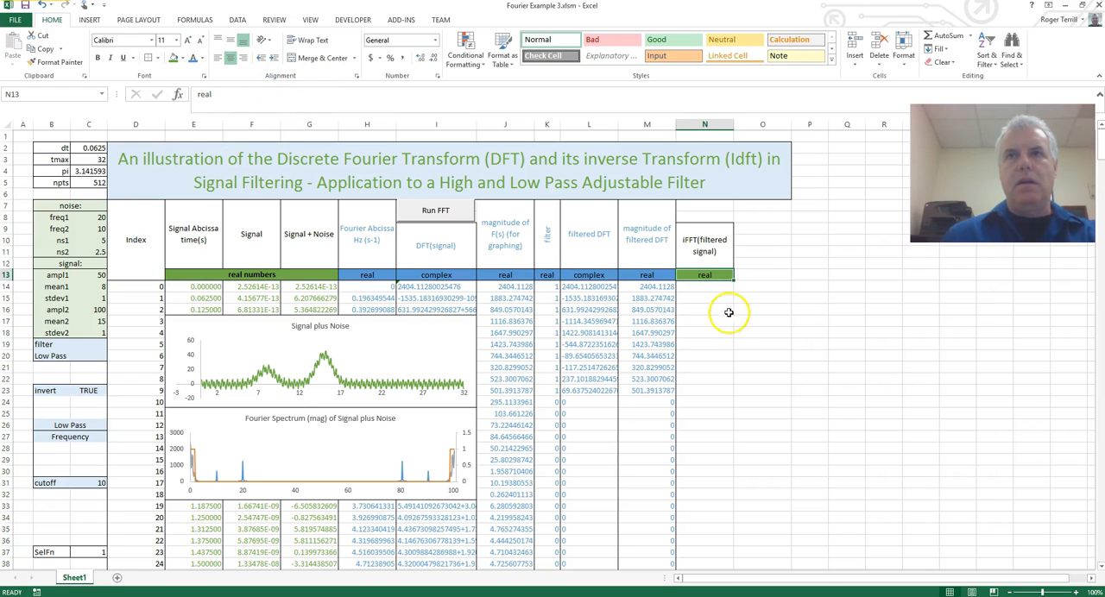
# Set the font color of the "iFFT(filtered signal)" heading to the green theme color.
pyautogui.click(708, 252)
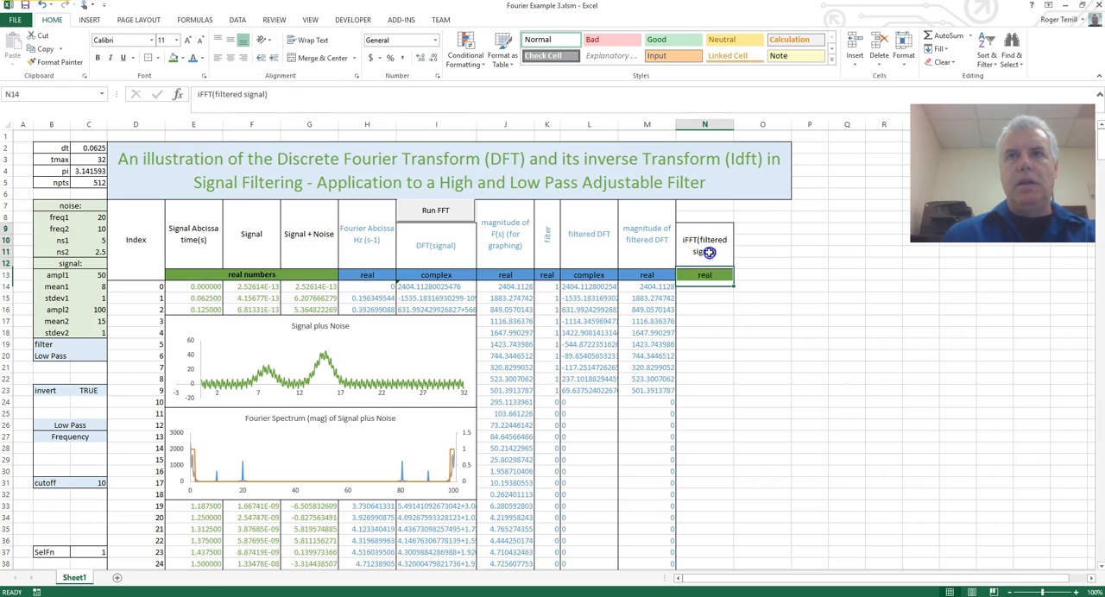
pyautogui.click(203, 59)
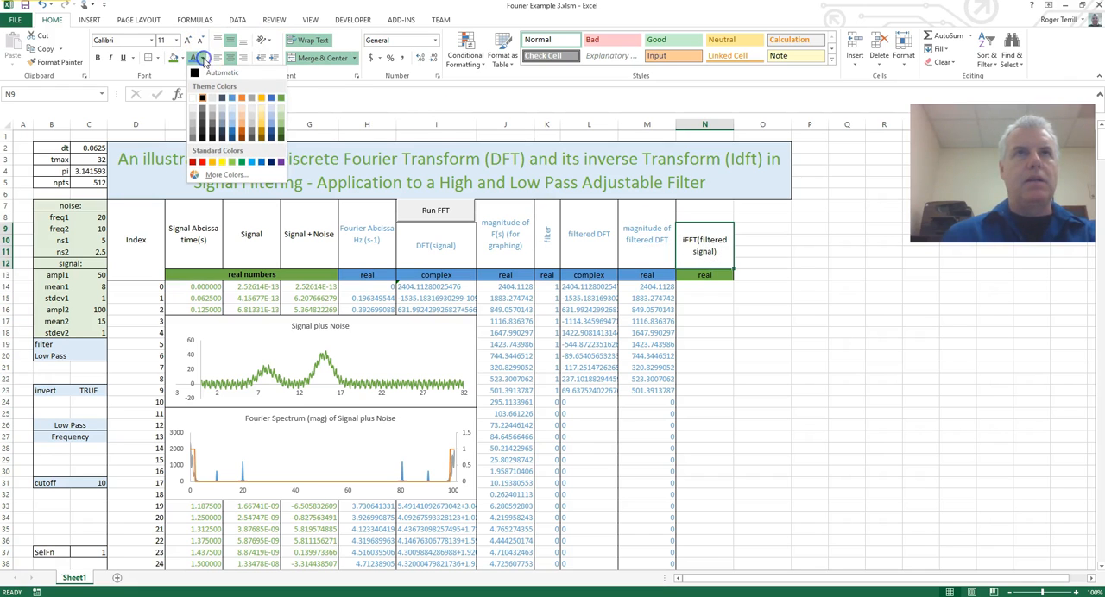
pyautogui.click(283, 97)
pyautogui.click(708, 333)
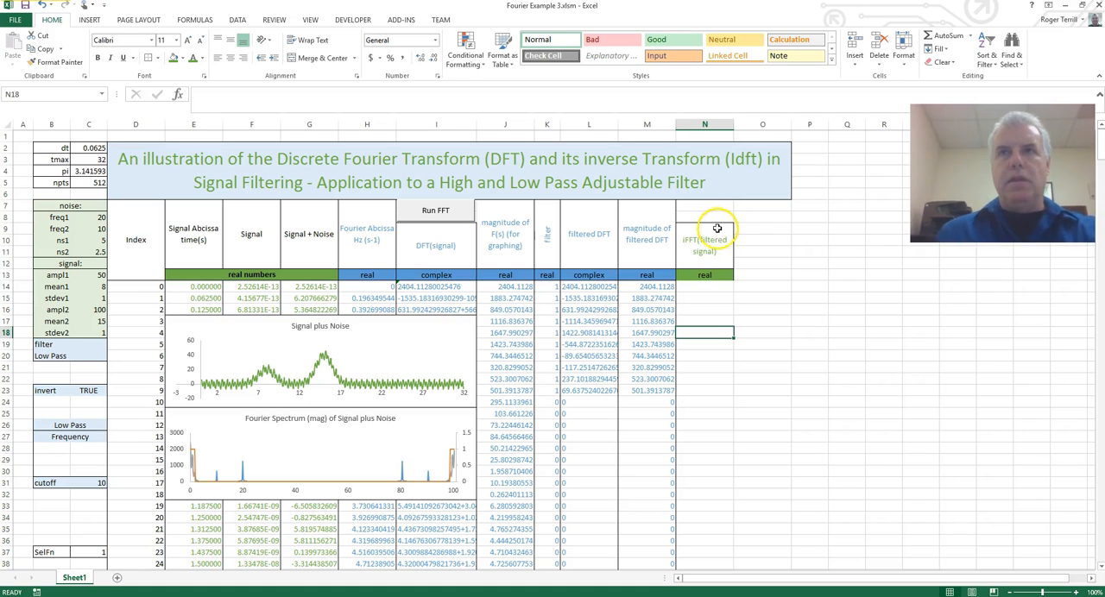
# Select N14 and start recording a macro named iFFT, stored in This Workbook.
pyautogui.click(701, 287)
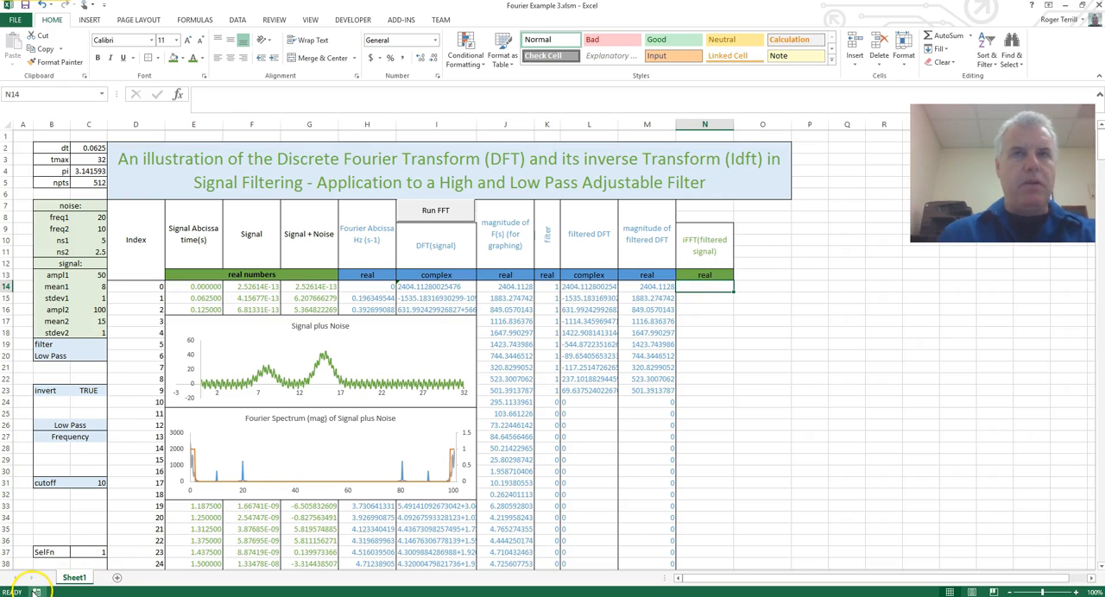
pyautogui.click(36, 592)
pyautogui.moveTo(650, 145); pyautogui.dragTo(533, 104)
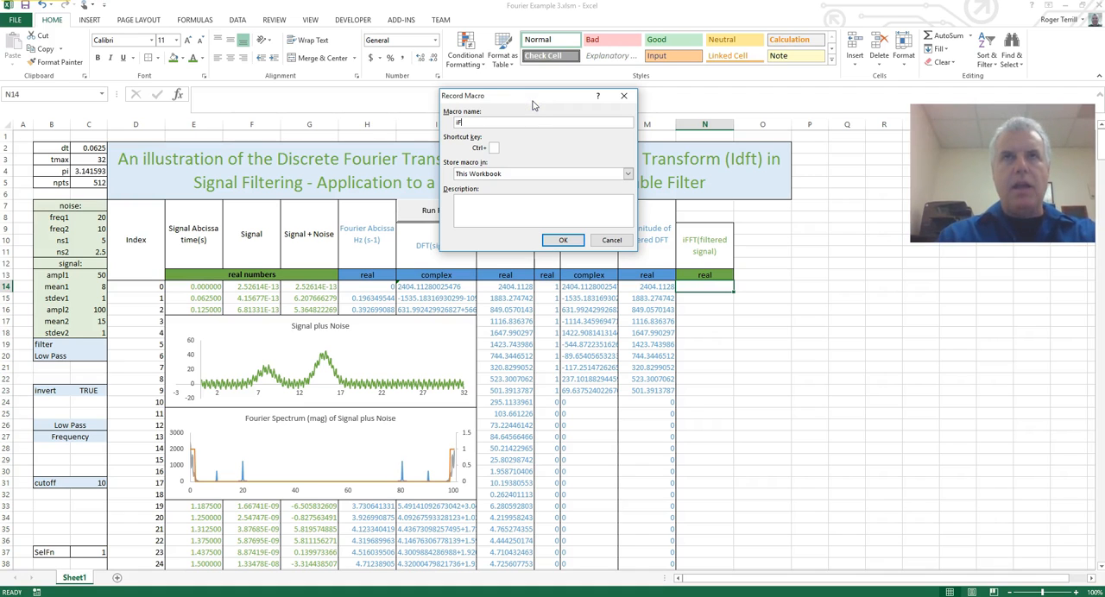
pyautogui.click(562, 242)
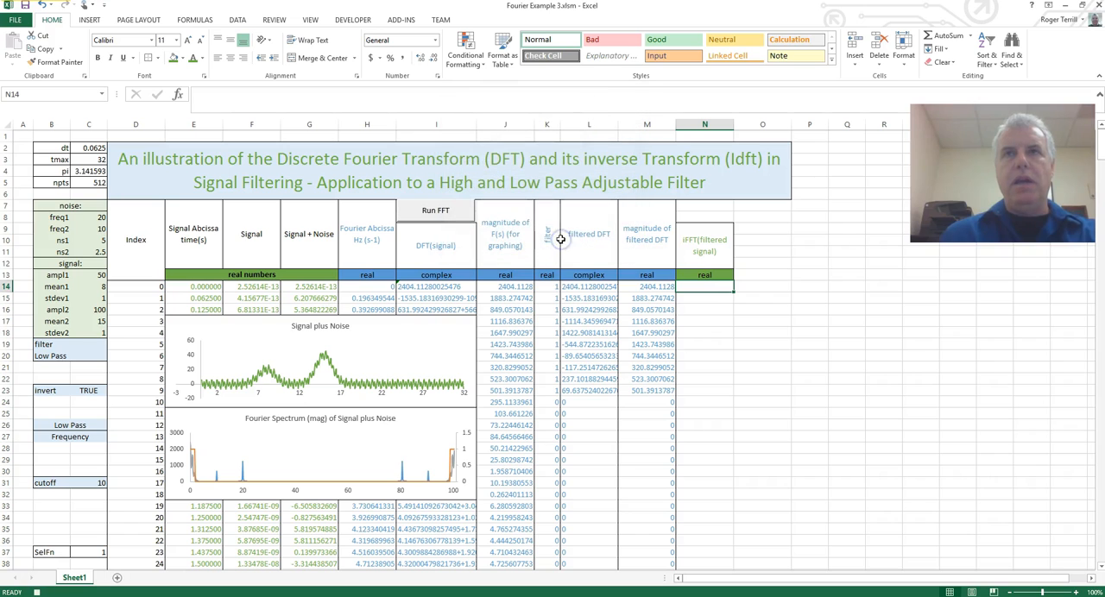
# Open the Fourier Analysis data analysis tool and set its input range to the filtered DFT data in L14:L525.
pyautogui.click(236, 19)
pyautogui.click(787, 35)
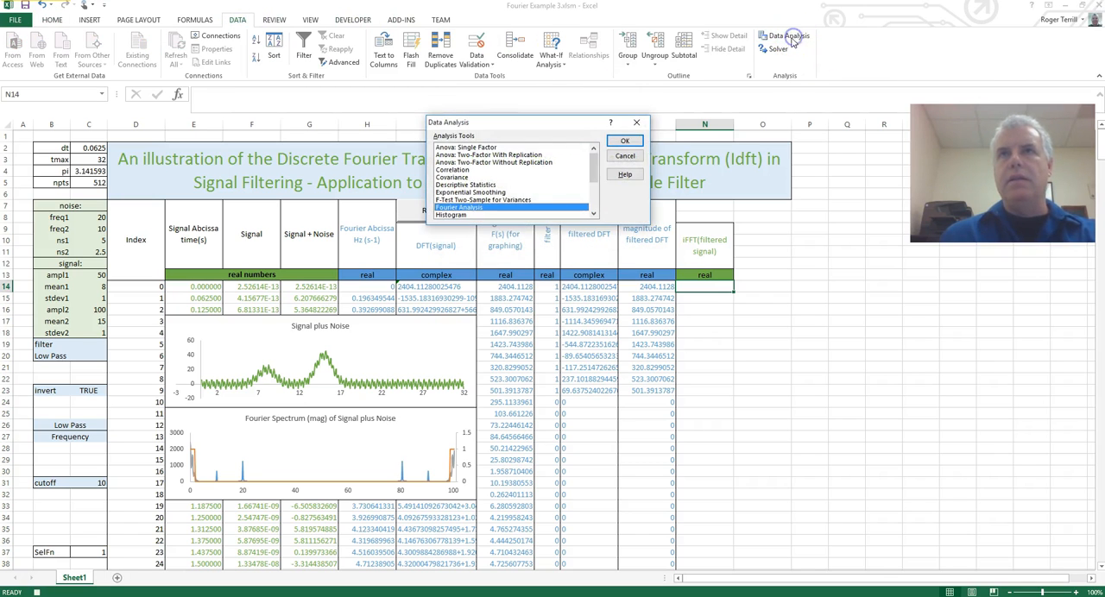
pyautogui.click(627, 140)
pyautogui.moveTo(578, 123); pyautogui.dragTo(510, 245)
pyautogui.click(596, 248)
pyautogui.scroll(3, 826, 330)
pyautogui.moveTo(574, 225); pyautogui.dragTo(861, 305)
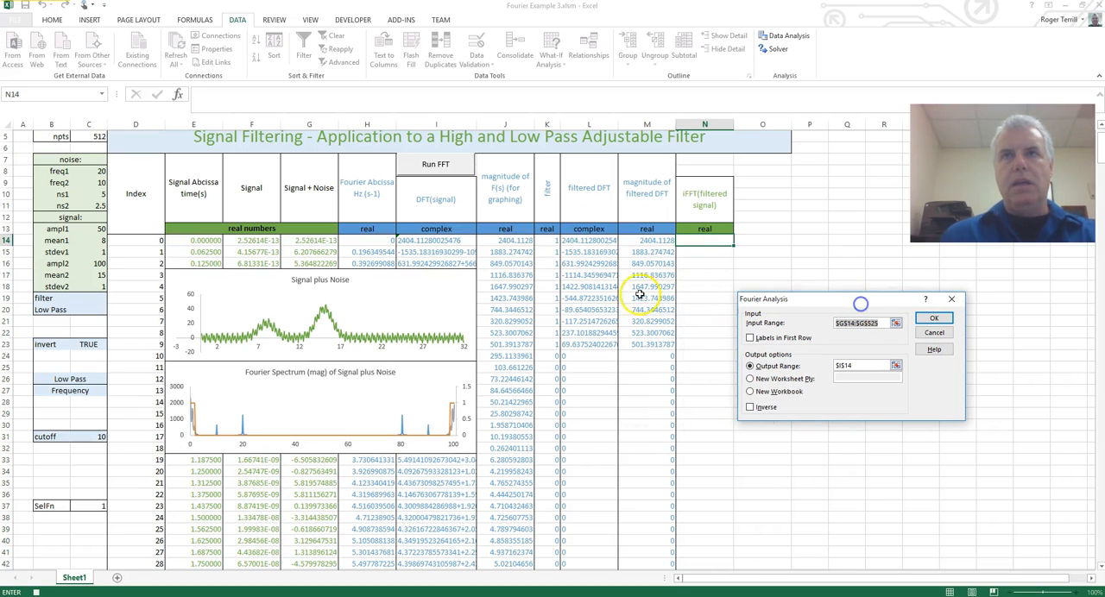
pyautogui.click(591, 242)
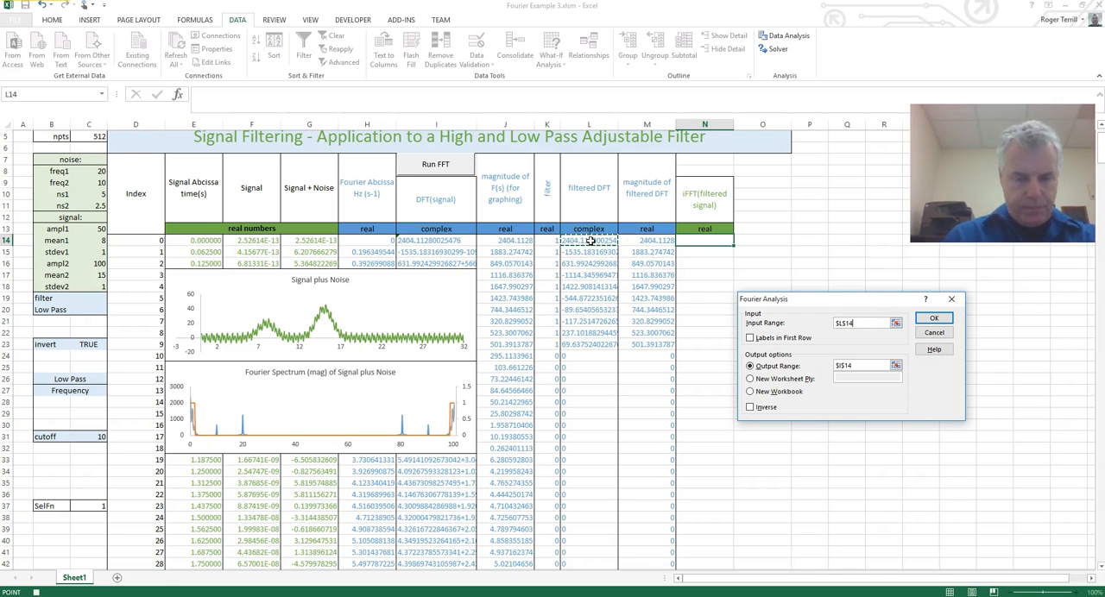
pyautogui.hotkey('ctrl', 'shift', 'Down')
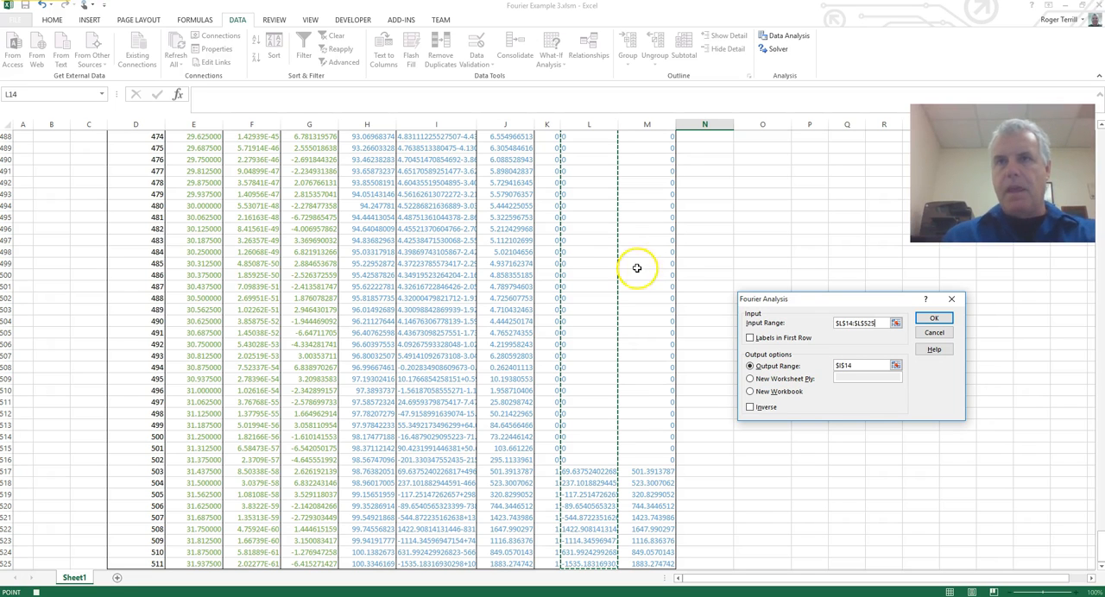
# Set the Fourier Analysis output range to N14.
pyautogui.click(895, 366)
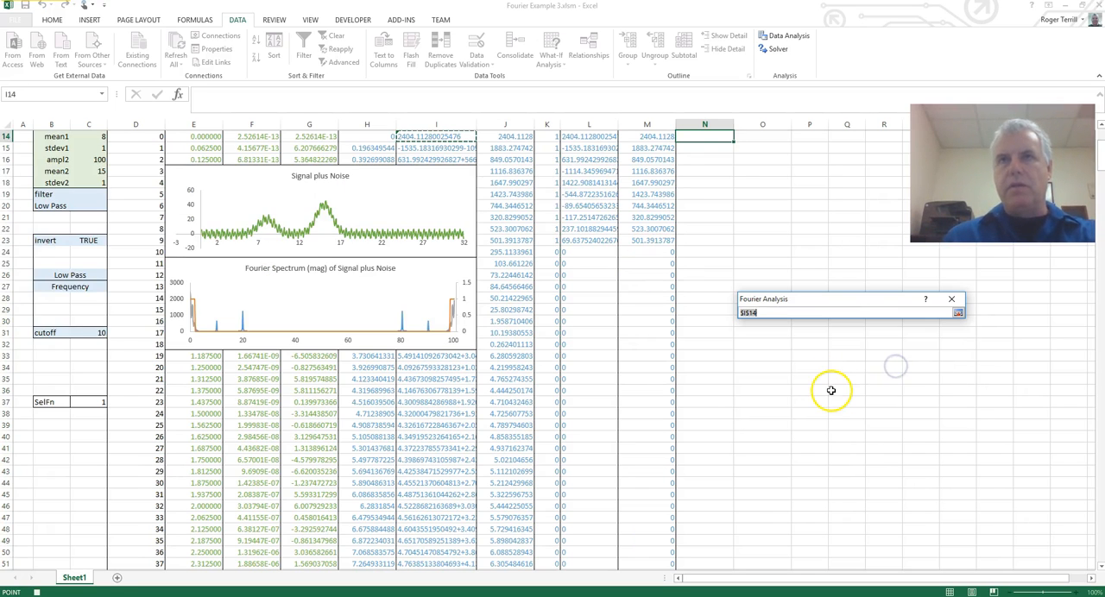
pyautogui.click(707, 239)
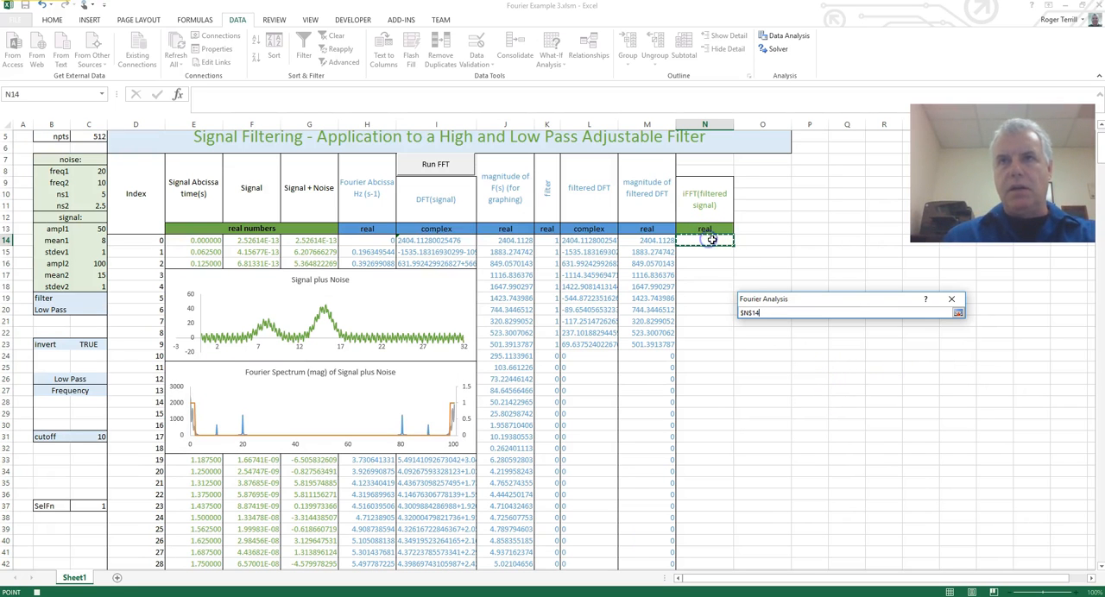
pyautogui.click(958, 312)
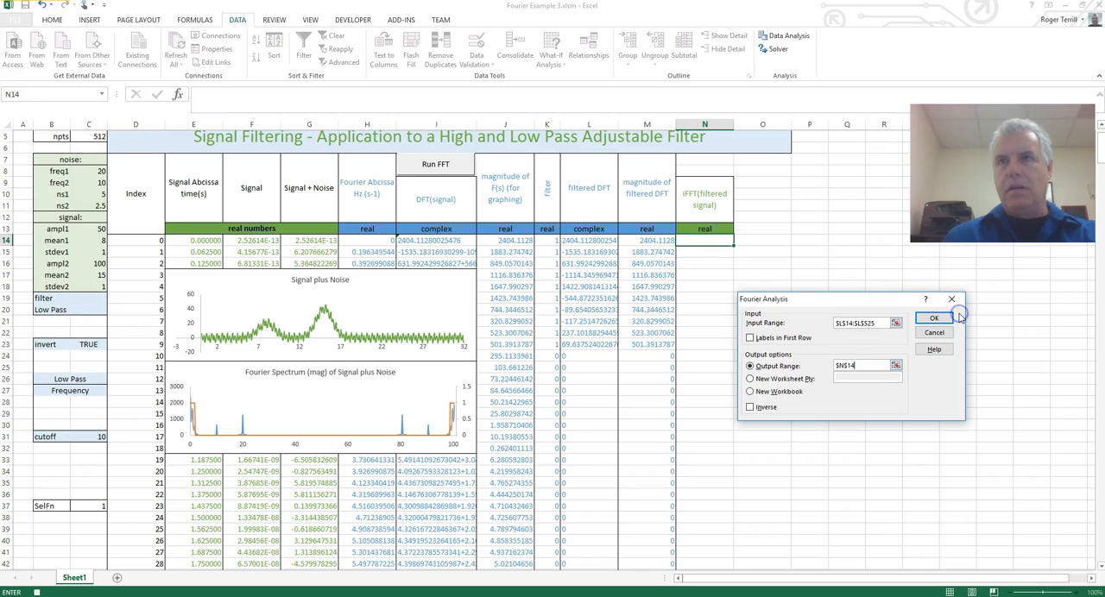
# Enable the Inverse option, run the Fourier Analysis into column N, and stop recording the macro.
pyautogui.click(750, 409)
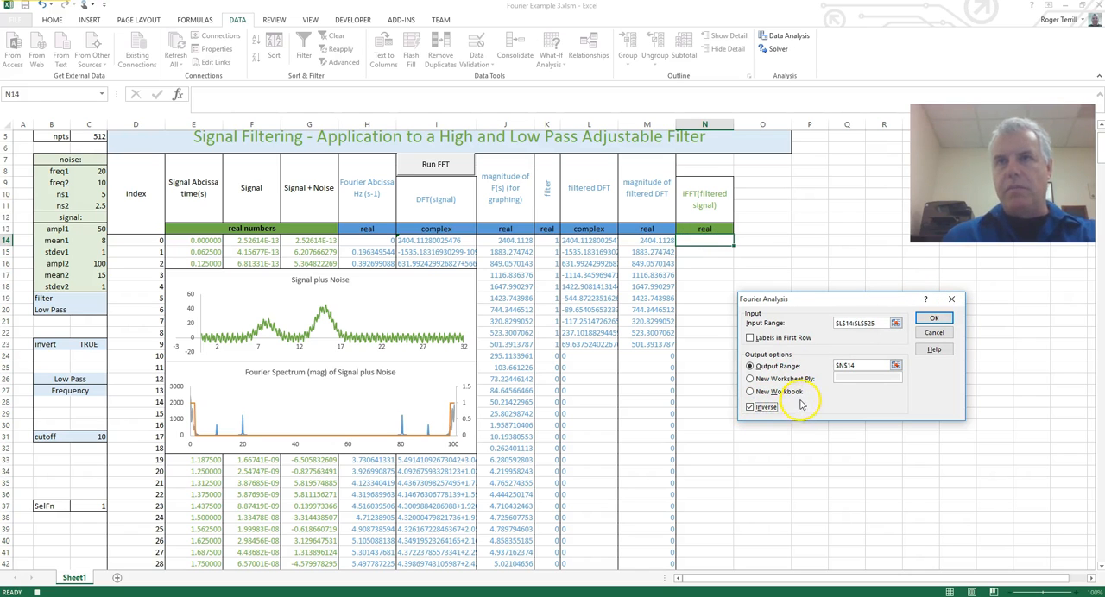
pyautogui.click(933, 318)
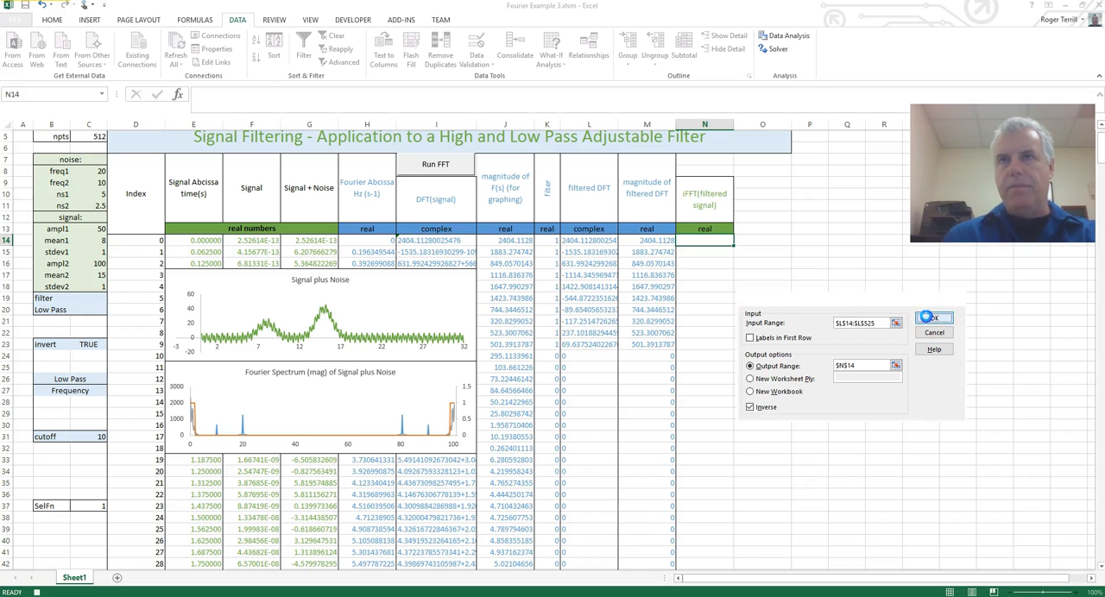
pyautogui.scroll(5, 832, 329)
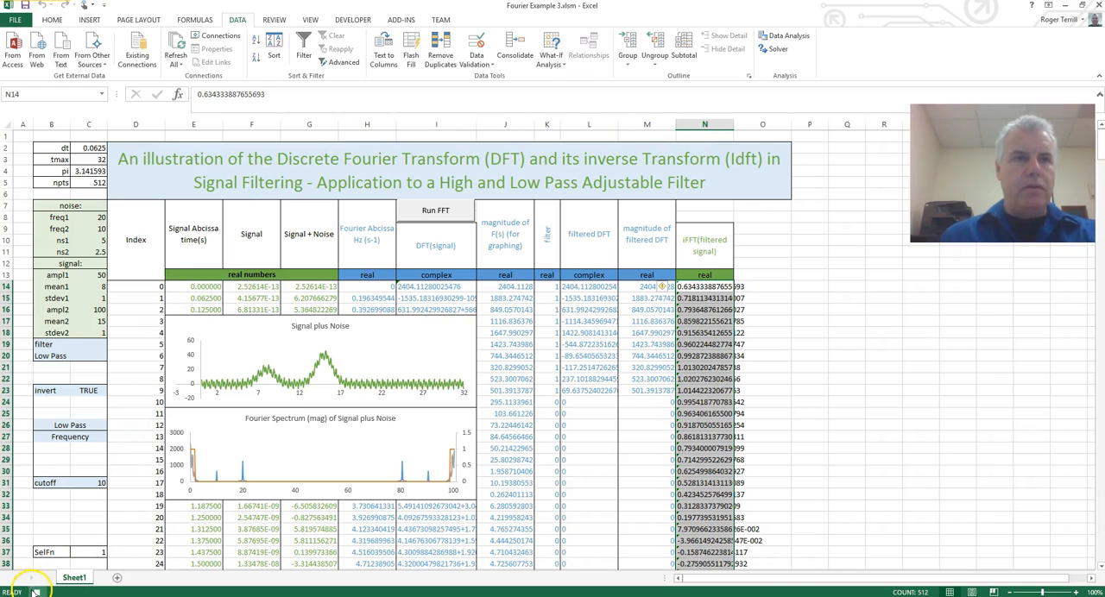
pyautogui.click(706, 356)
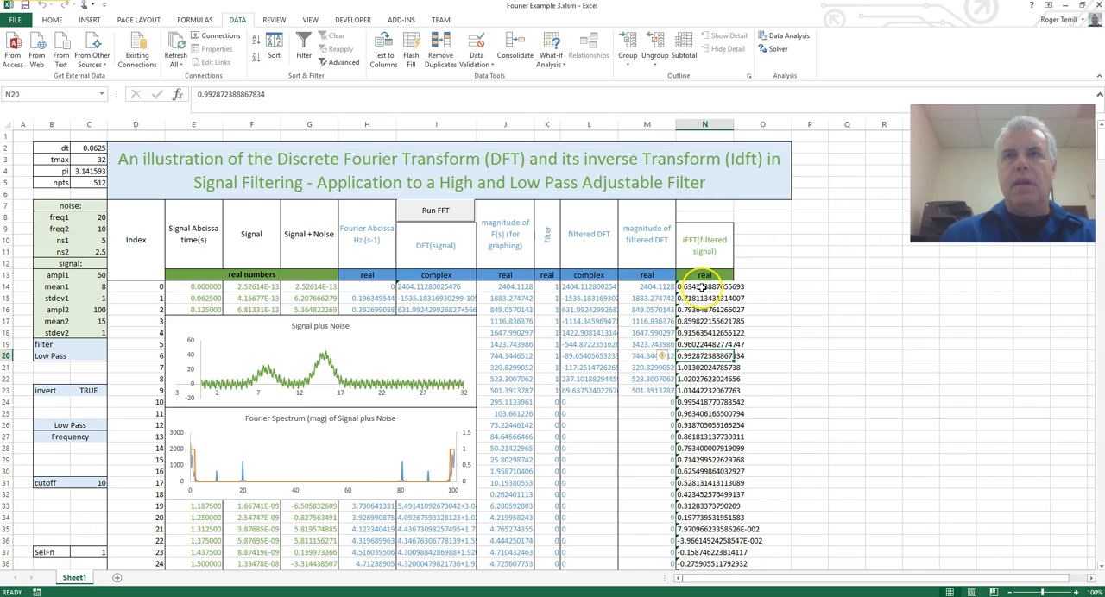
# Enter the formula =1*N14 in O14 to convert the inverse transform result to a number.
pyautogui.click(758, 287)
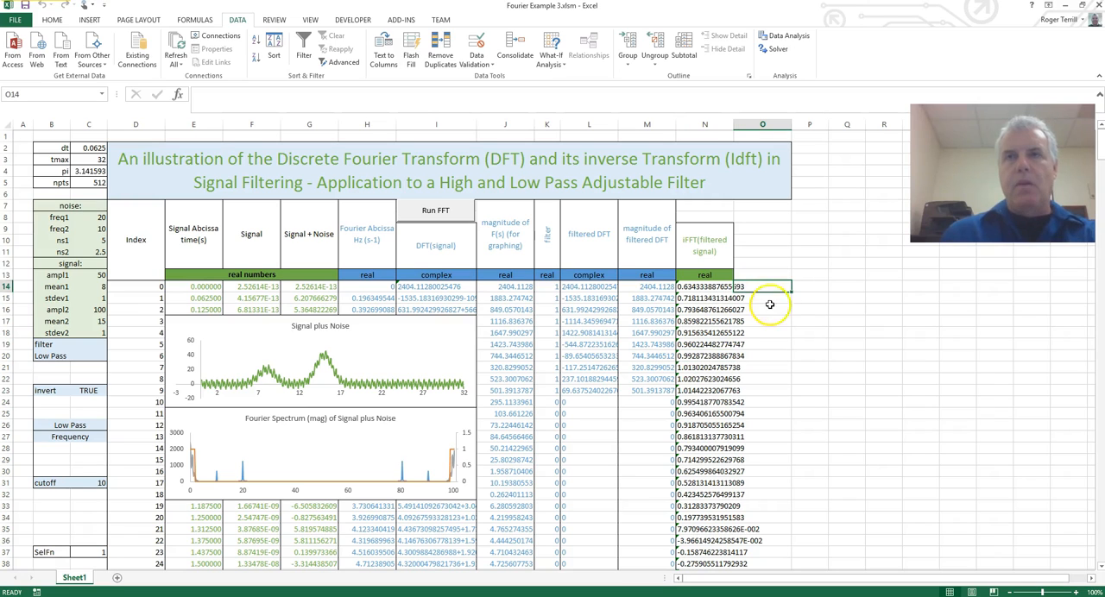
pyautogui.click(707, 286)
pyautogui.click(768, 288)
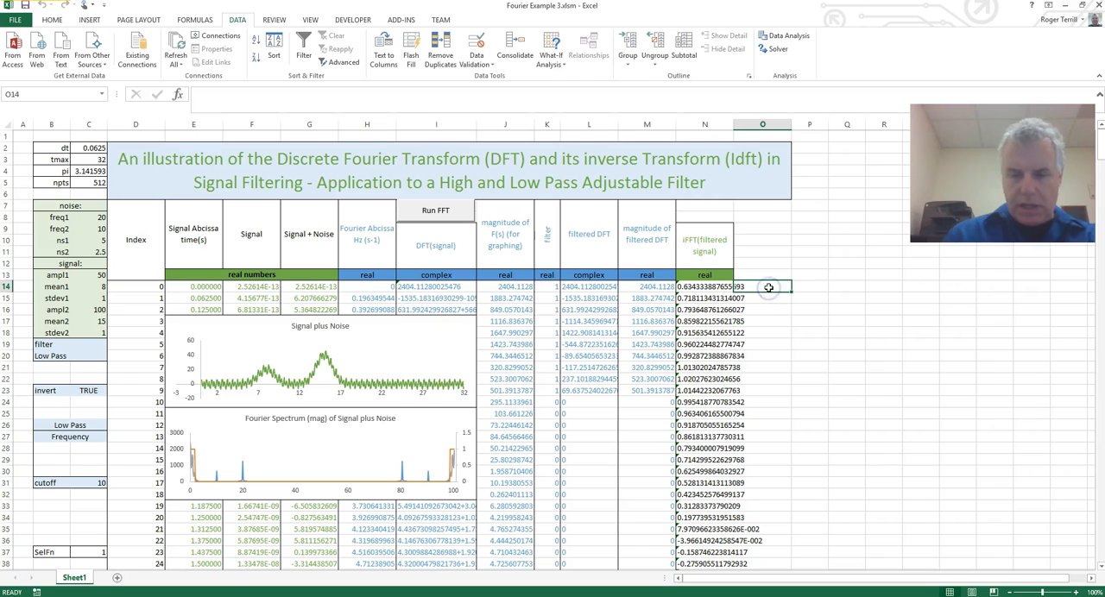
pyautogui.write('=1*')
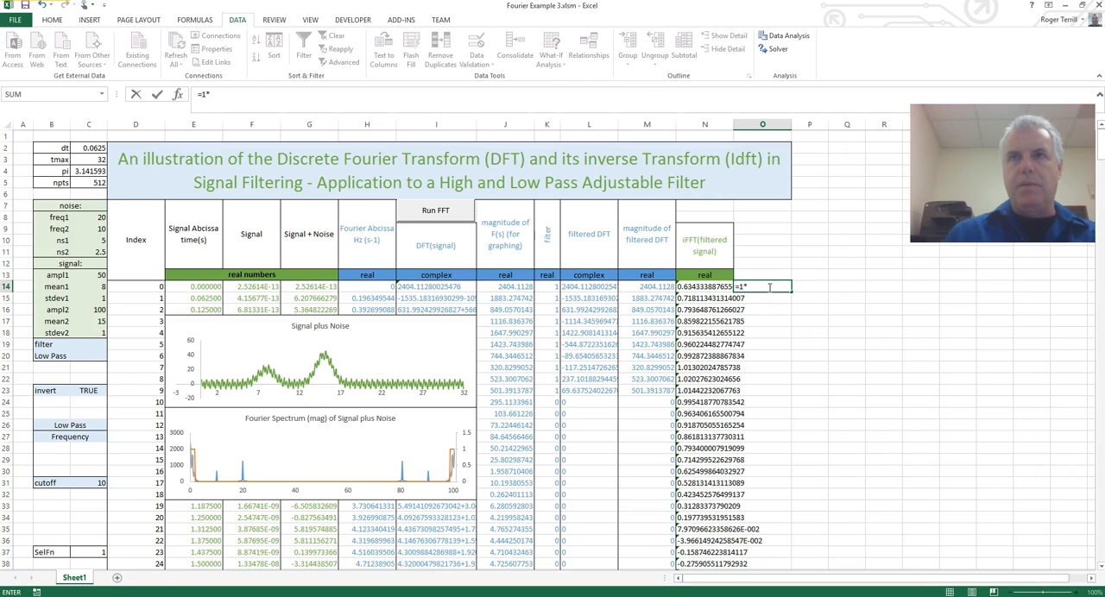
pyautogui.click(713, 286)
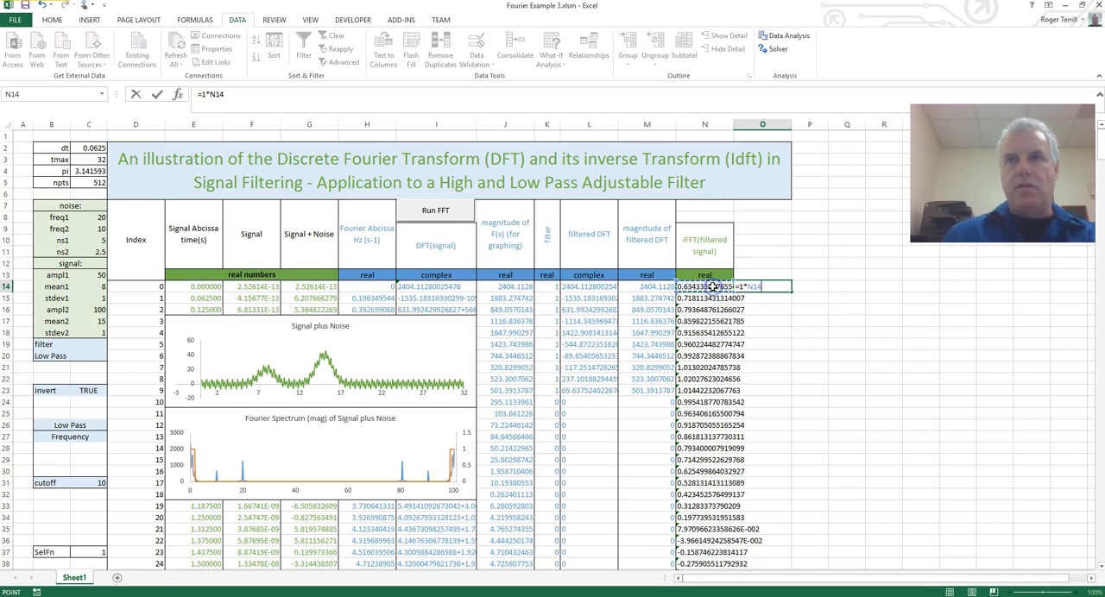
pyautogui.press('Return')
# Fill the O14 formula down column O alongside all the inverse transform values.
pyautogui.click(766, 286)
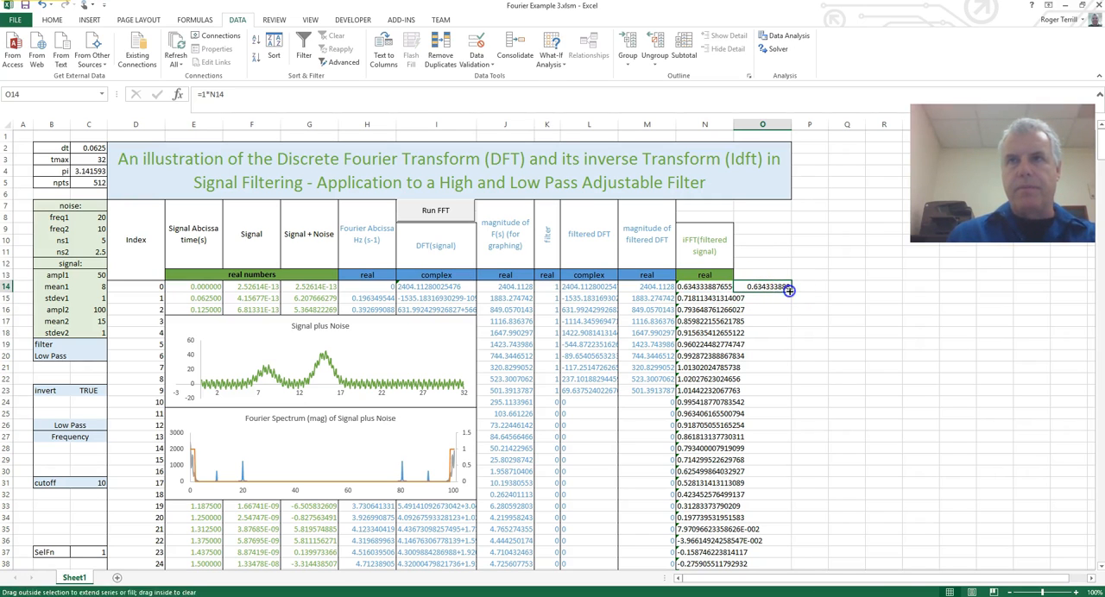
pyautogui.doubleClick(790, 290)
pyautogui.click(807, 326)
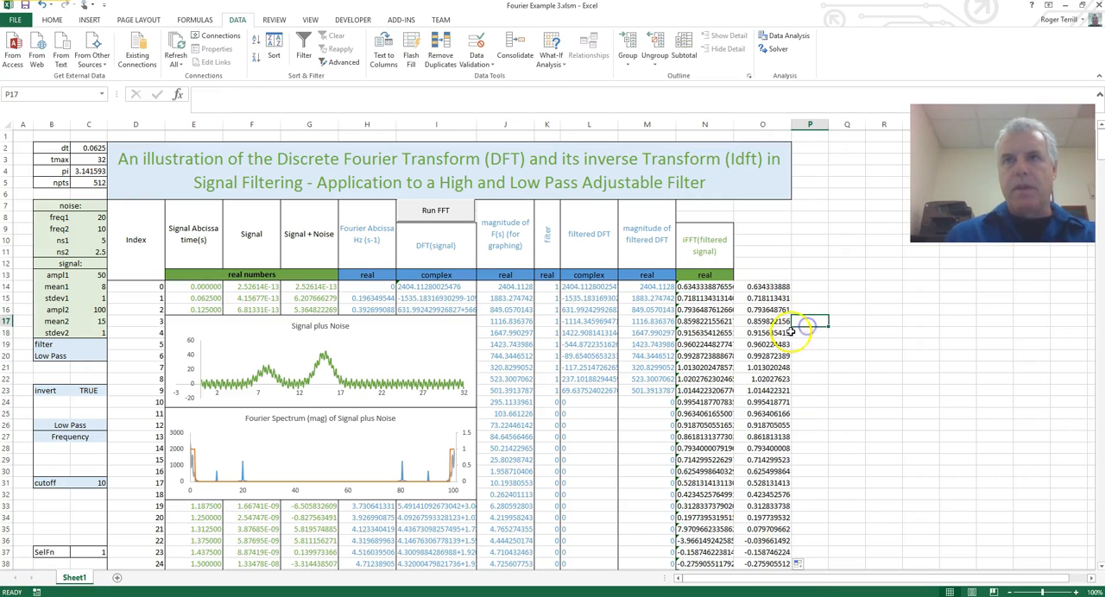
pyautogui.click(763, 287)
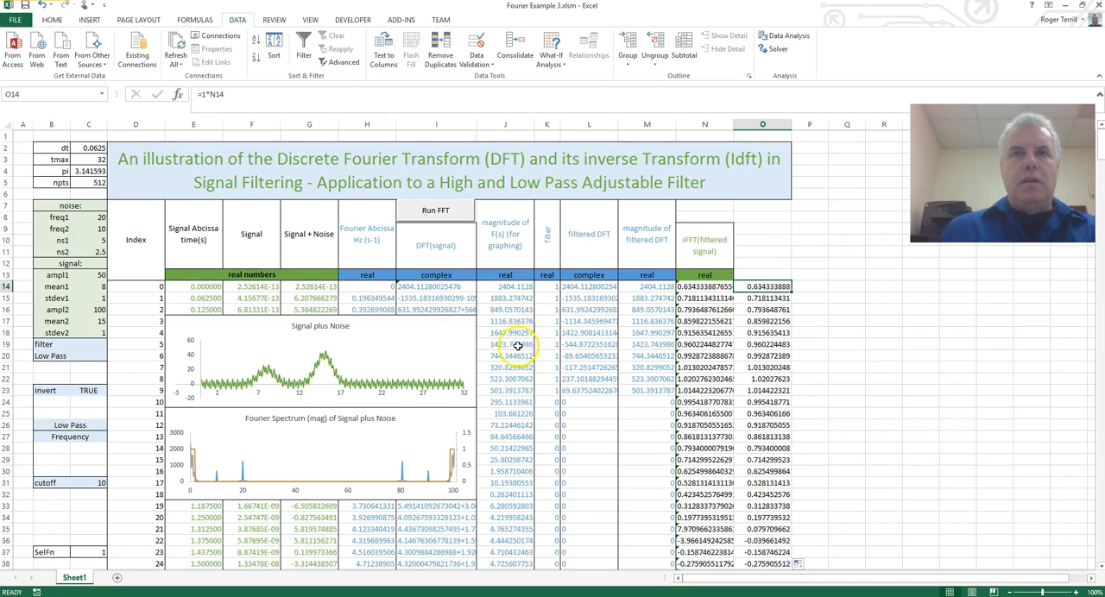
# Duplicate the Signal plus Noise chart and place the copy directly beside the original, starting at column J.
pyautogui.click(467, 363)
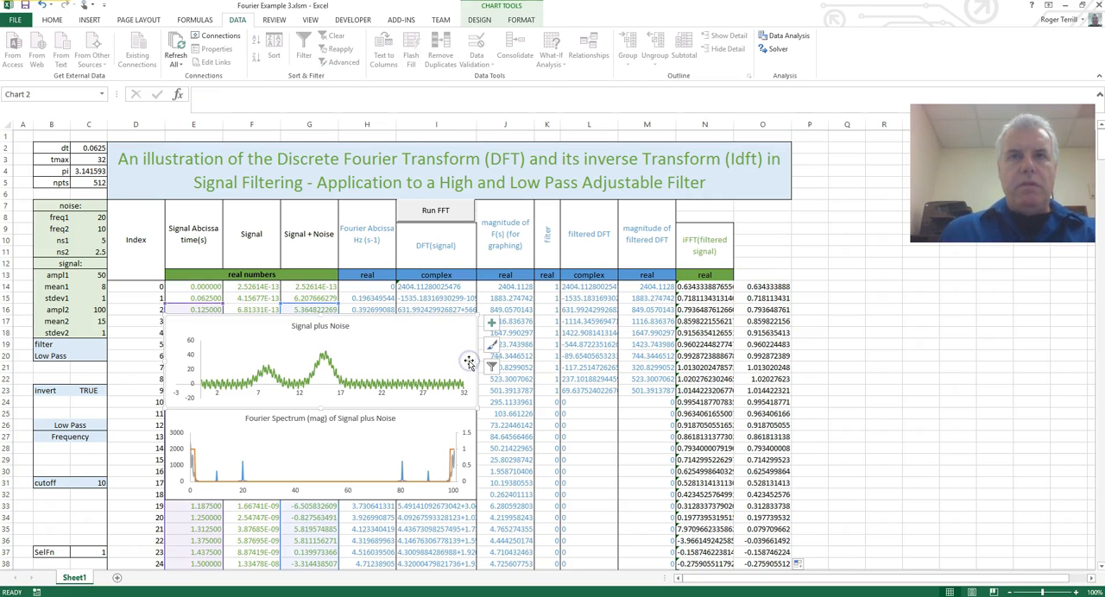
pyautogui.click(516, 319)
pyautogui.hotkey('ctrl', 'v')
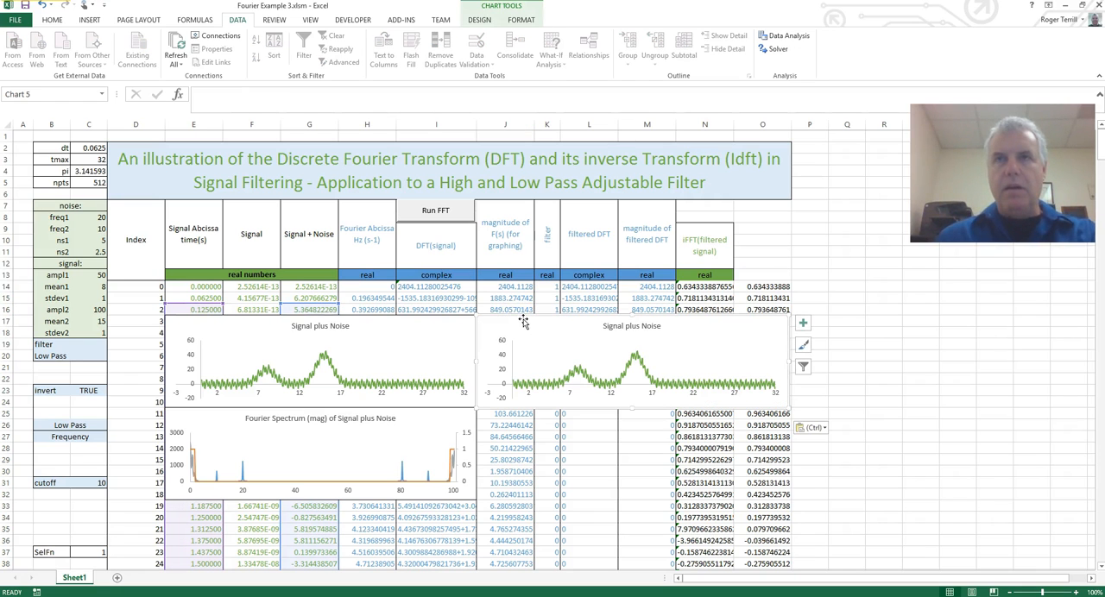
# Repoint the copied chart's series to Y values O14:O525 and X values E14:E525.
pyautogui.click(646, 367)
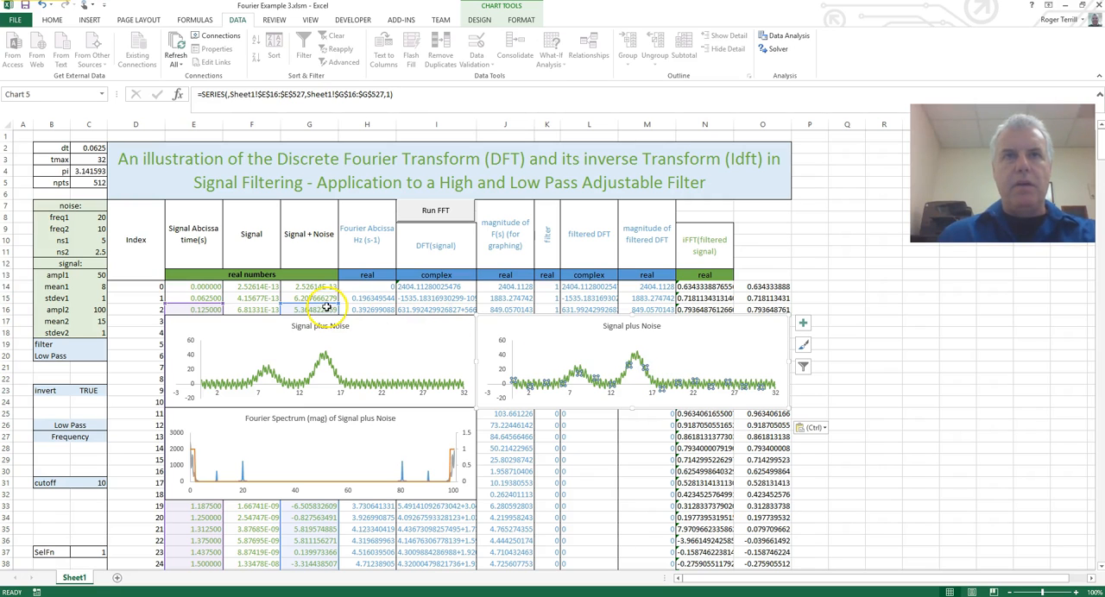
pyautogui.moveTo(338, 309); pyautogui.dragTo(771, 287)
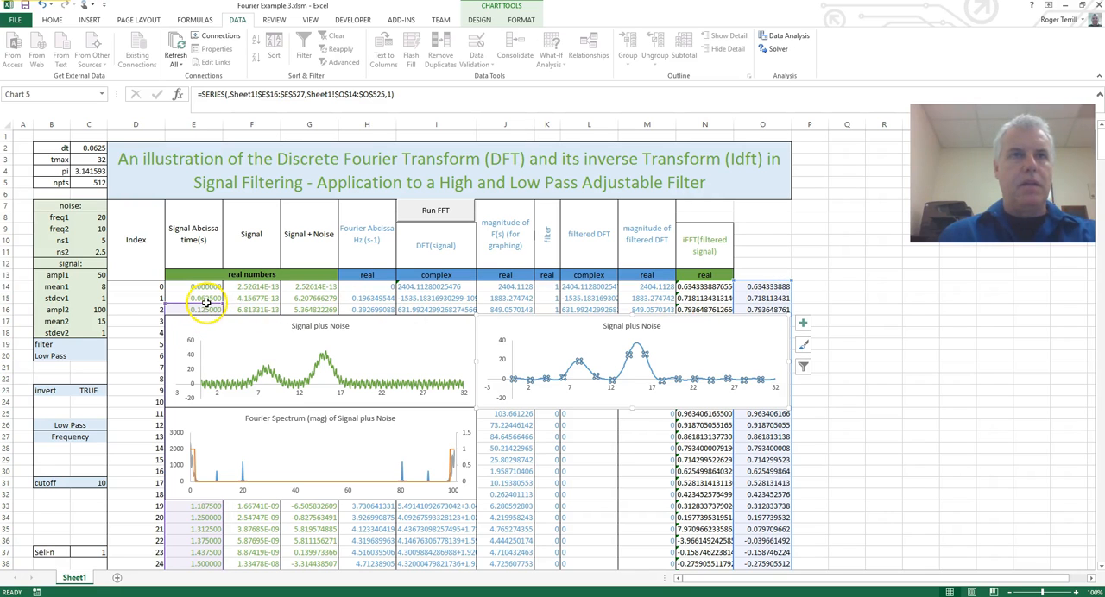
pyautogui.moveTo(208, 303); pyautogui.dragTo(212, 290)
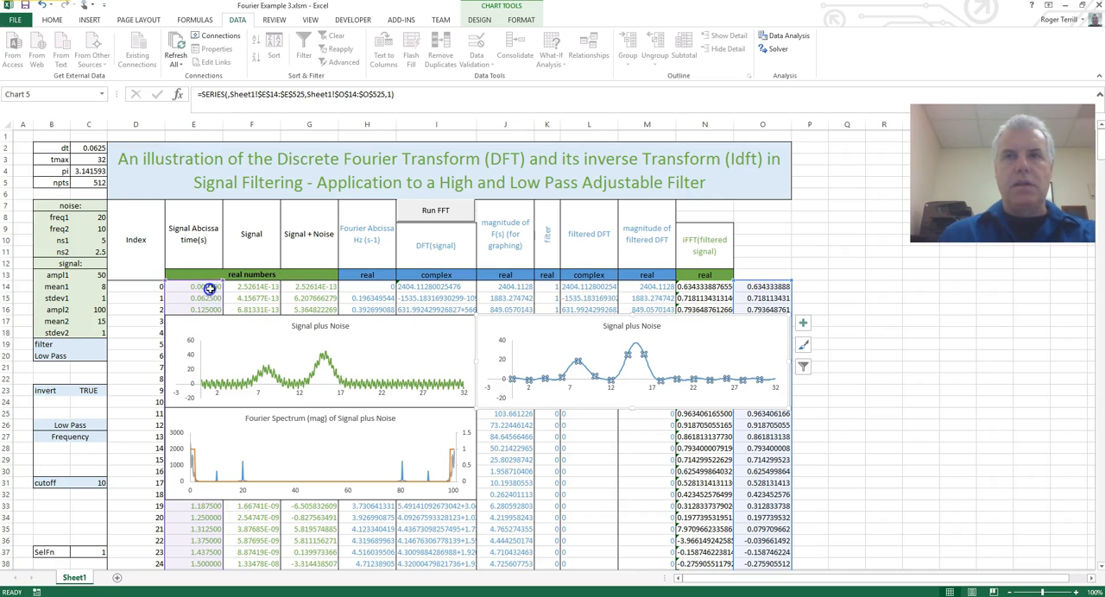
pyautogui.click(758, 460)
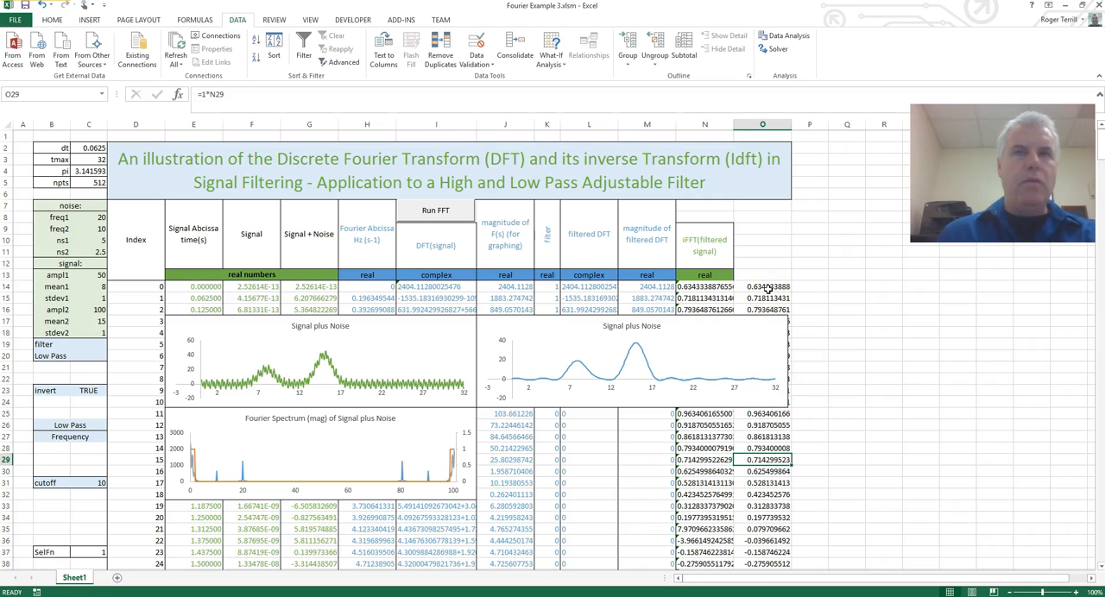
# Add a second data series to the copied chart, taking its name from the Signal + Noise heading in G7.
pyautogui.click(608, 363)
pyautogui.rightClick(607, 364)
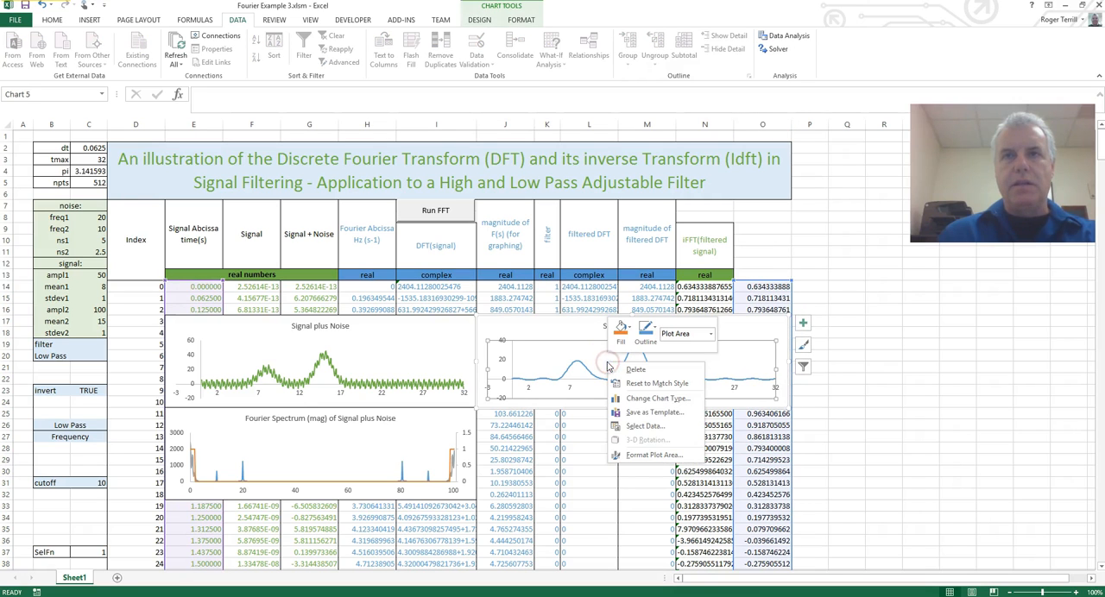
pyautogui.click(643, 426)
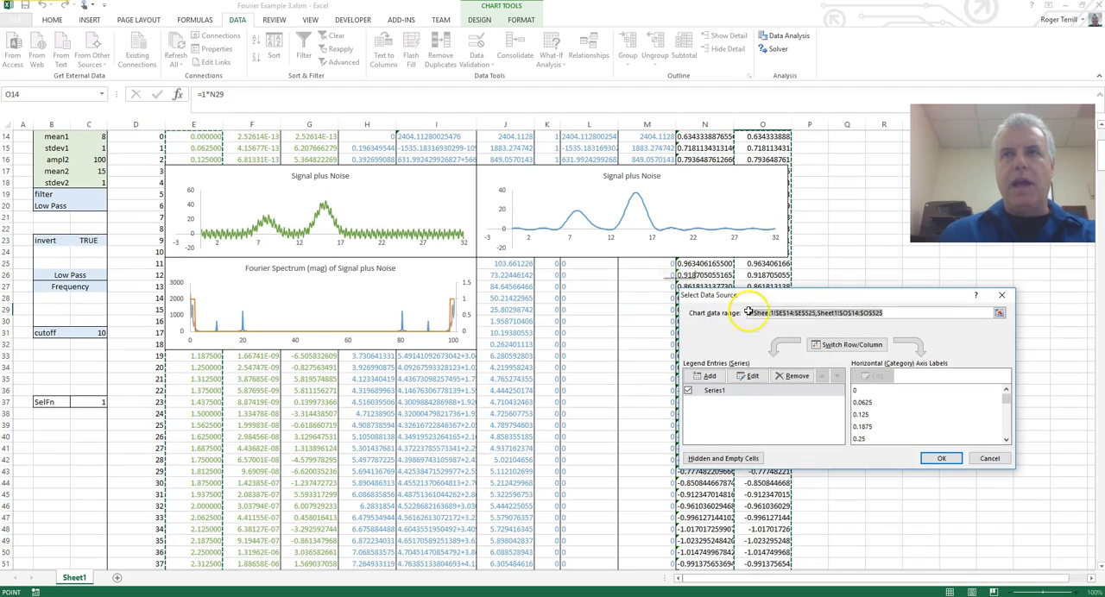
pyautogui.click(709, 377)
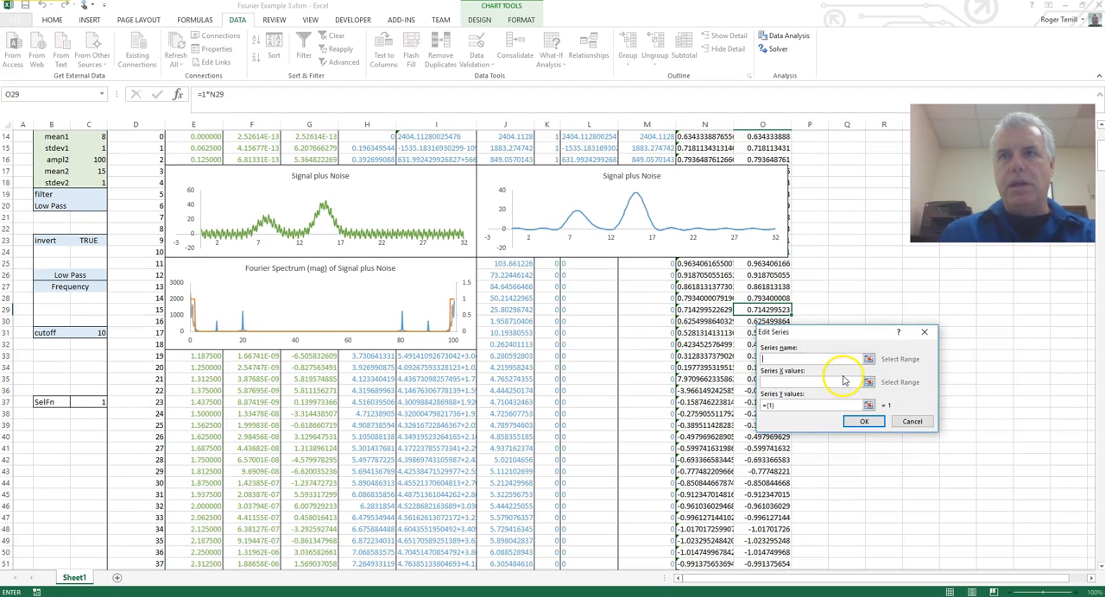
pyautogui.scroll(2, 551, 429)
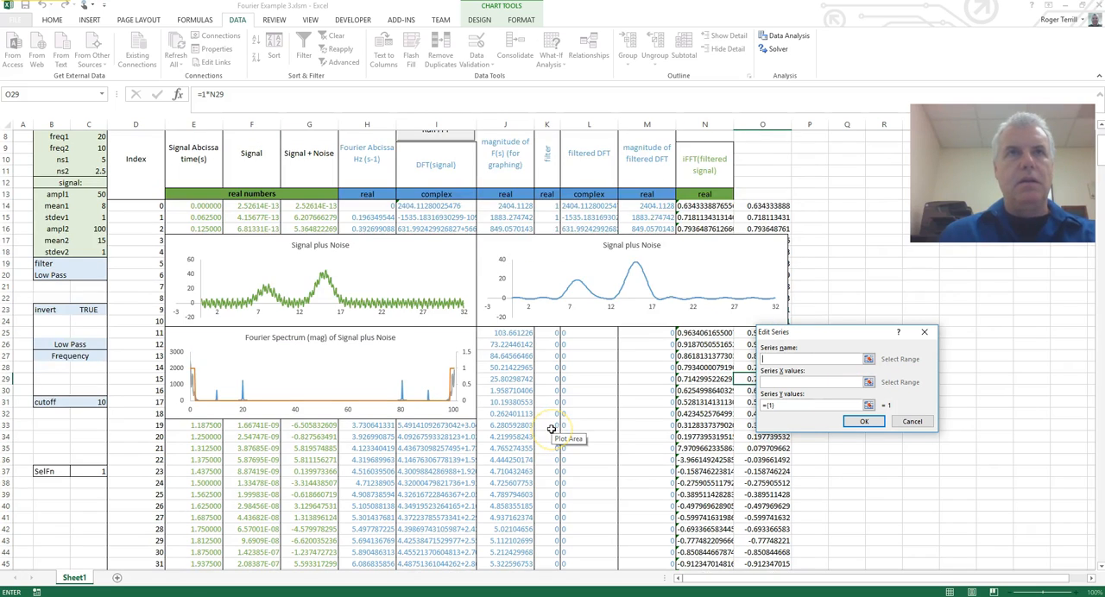
pyautogui.scroll(1, 551, 429)
pyautogui.click(309, 188)
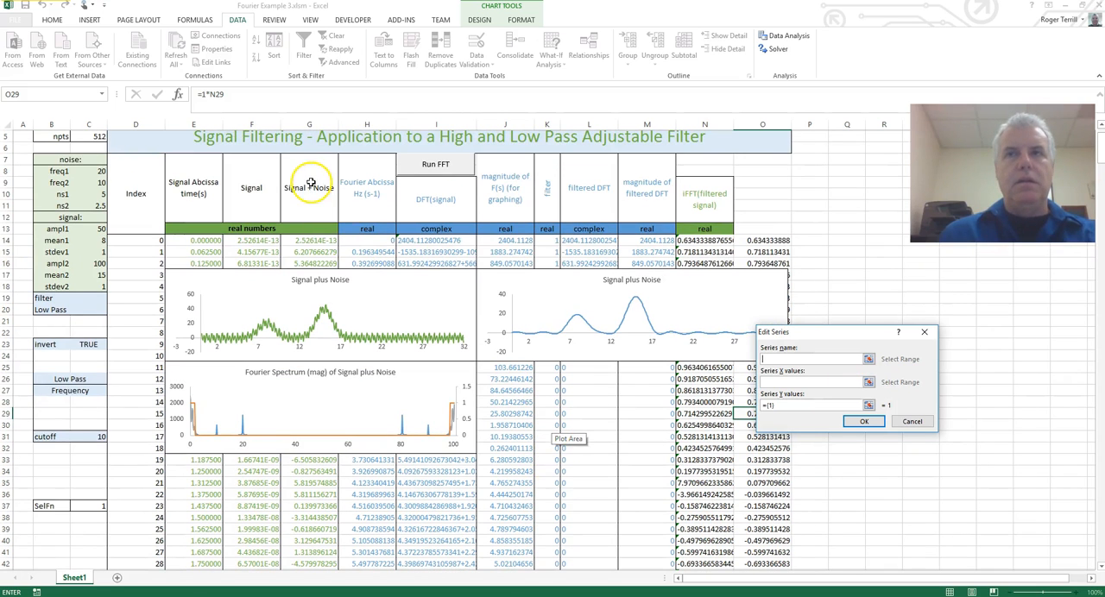
# Set the new series' X values to the signal times in E14:E525.
pyautogui.click(868, 383)
pyautogui.click(201, 243)
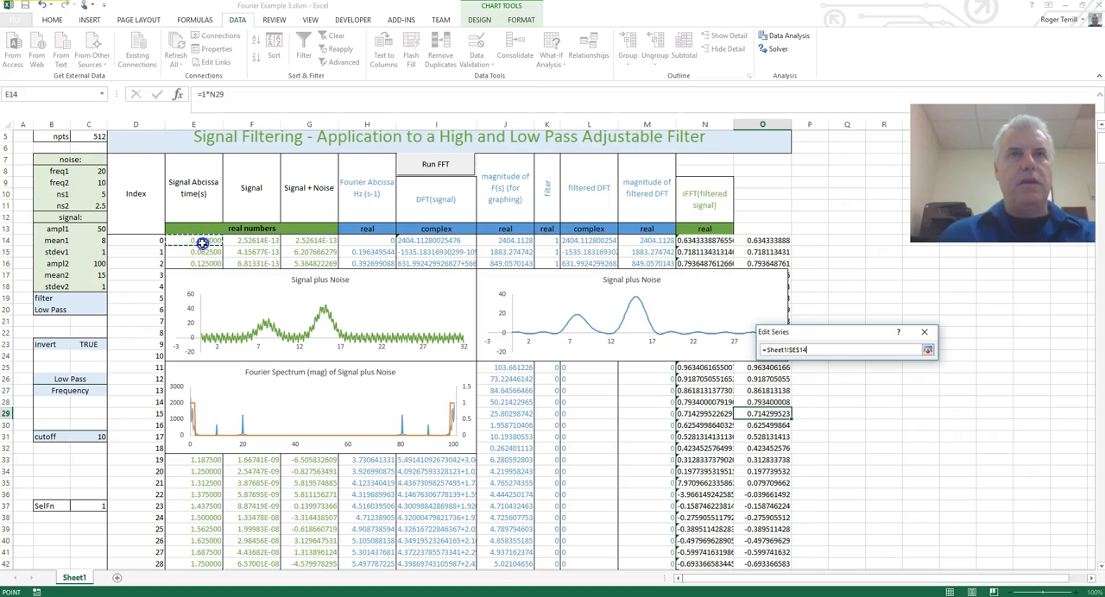
pyautogui.hotkey('ctrl', 'shift', 'Down')
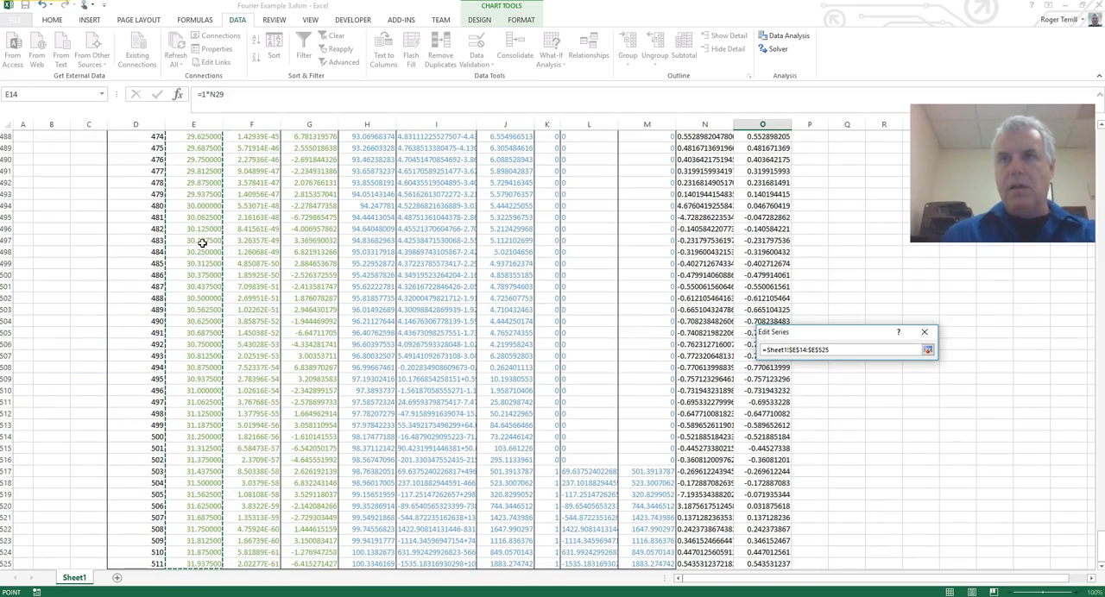
pyautogui.click(927, 349)
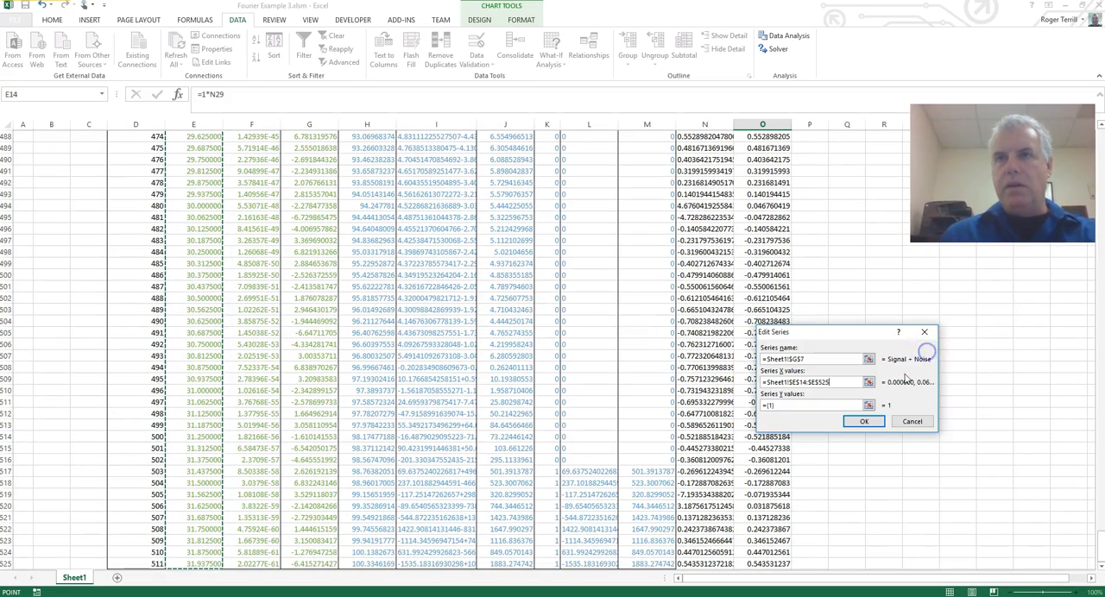
# Set the new series' Y values to the Signal + Noise data in G14:G525 and apply the chart data changes.
pyautogui.click(867, 405)
pyautogui.scroll(10, 917, 466)
pyautogui.scroll(2, 917, 472)
pyautogui.moveTo(1093, 508); pyautogui.dragTo(1098, 134)
pyautogui.click(313, 286)
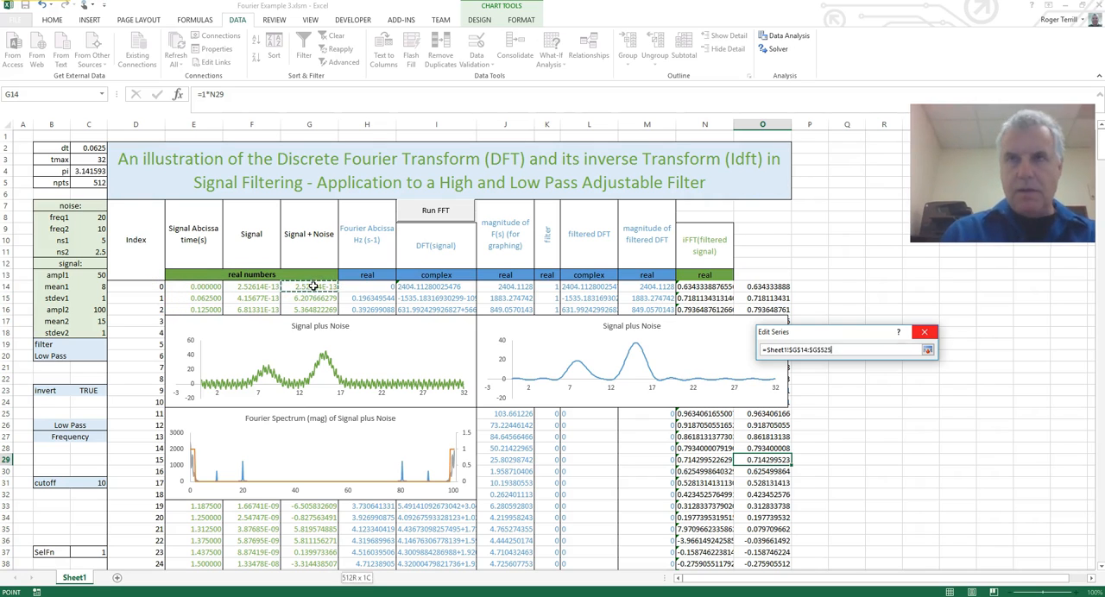
pyautogui.hotkey('ctrl', 'shift', 'Down')
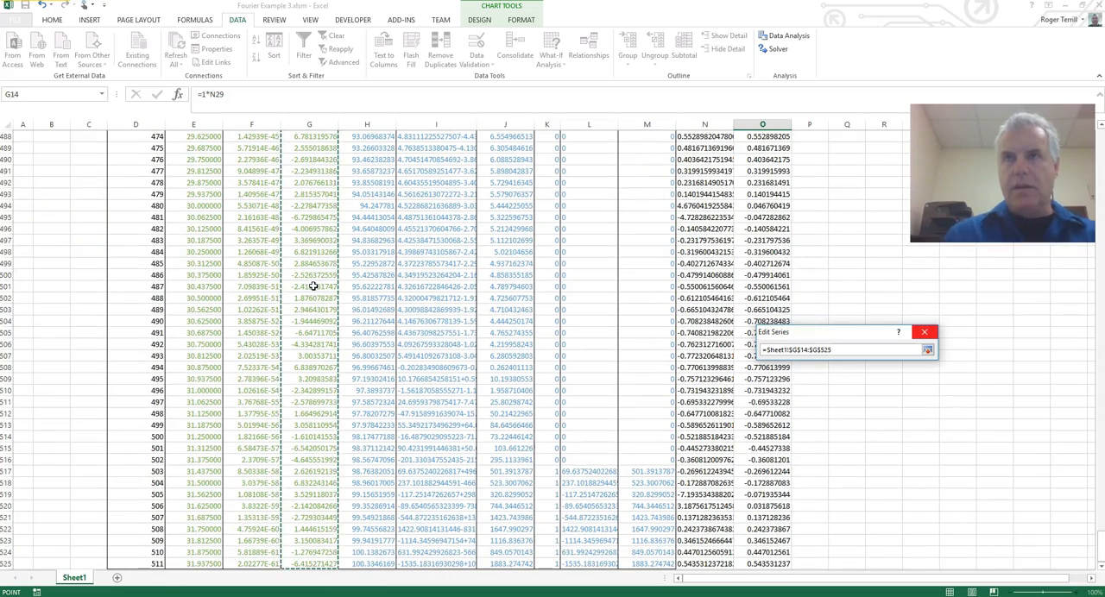
pyautogui.click(927, 350)
pyautogui.click(865, 421)
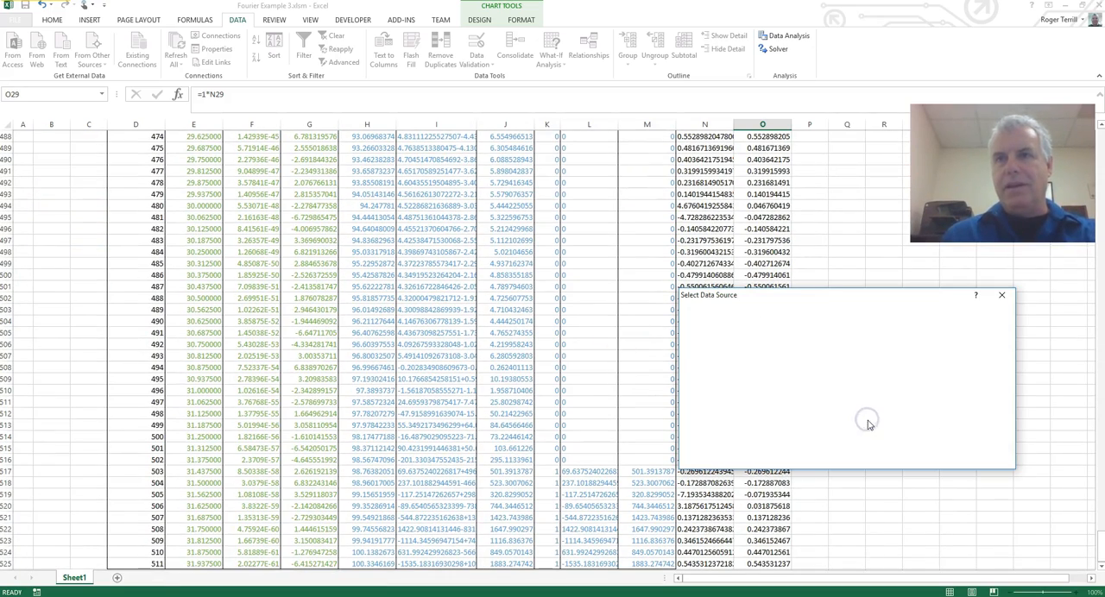
pyautogui.click(941, 458)
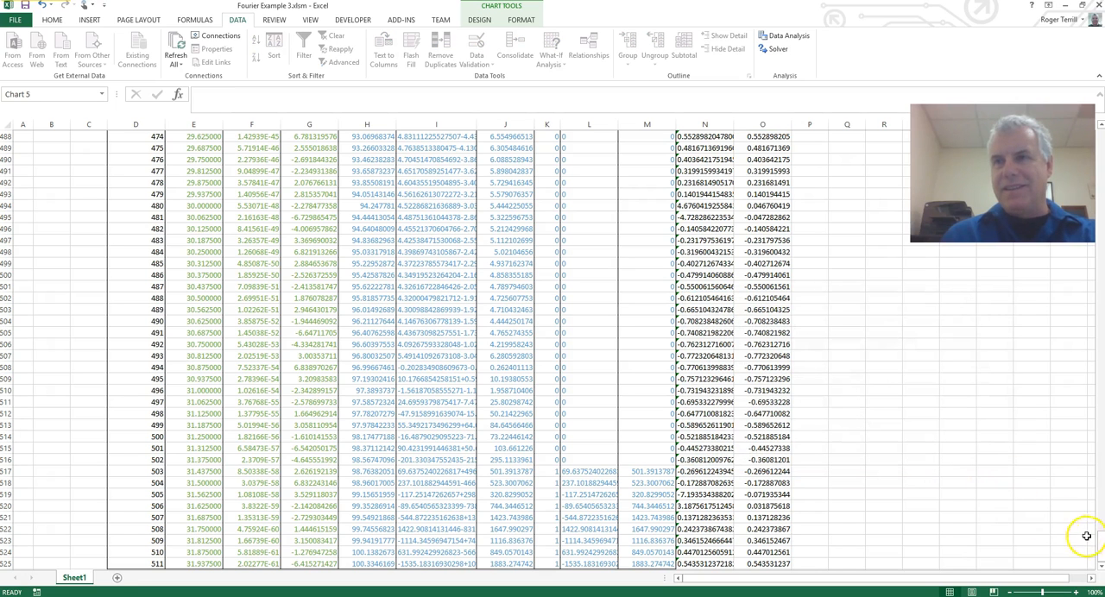
# Merge and center the "real" label across N13:O13.
pyautogui.moveTo(1098, 546); pyautogui.dragTo(1098, 138)
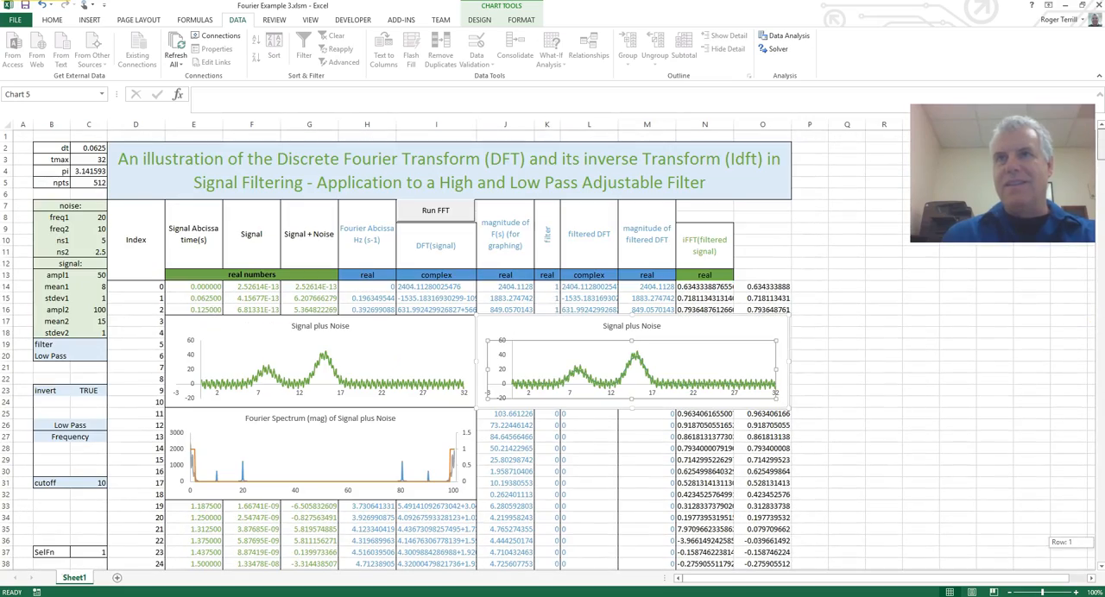
pyautogui.click(763, 287)
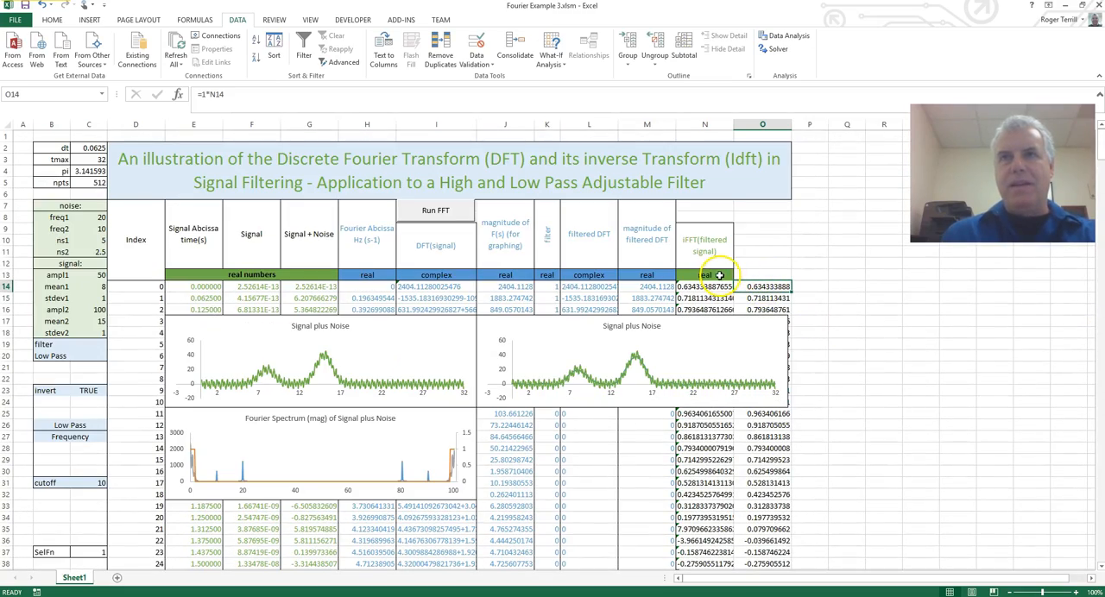
pyautogui.moveTo(706, 275); pyautogui.dragTo(767, 273)
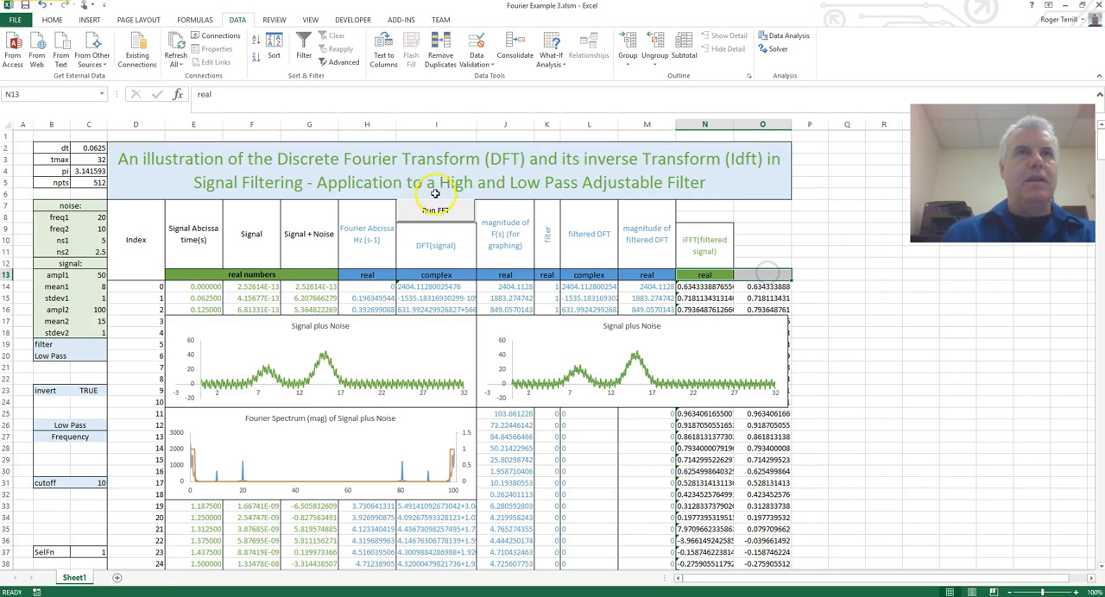
pyautogui.click(50, 19)
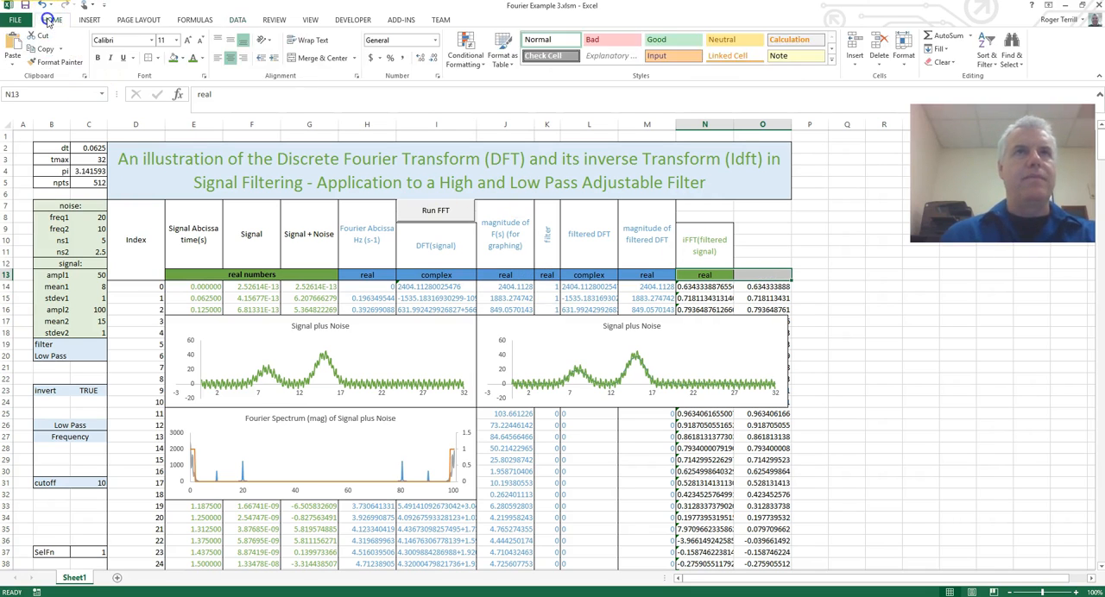
pyautogui.click(322, 58)
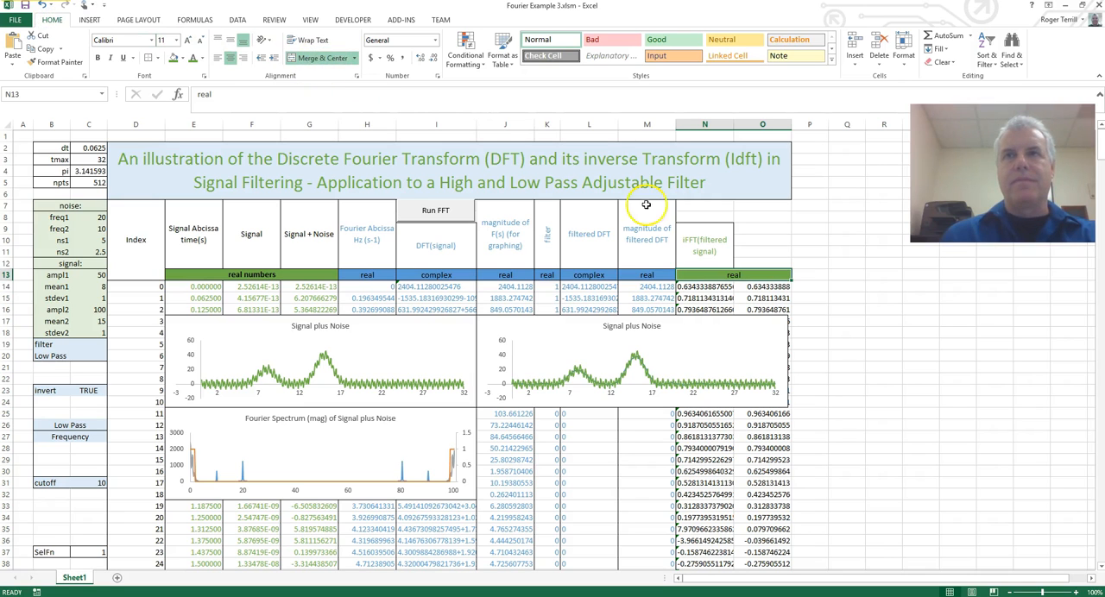
# Merge and center O7:O12 above the numeric filtered-signal column and turn on text wrapping for it.
pyautogui.moveTo(764, 228); pyautogui.dragTo(759, 267)
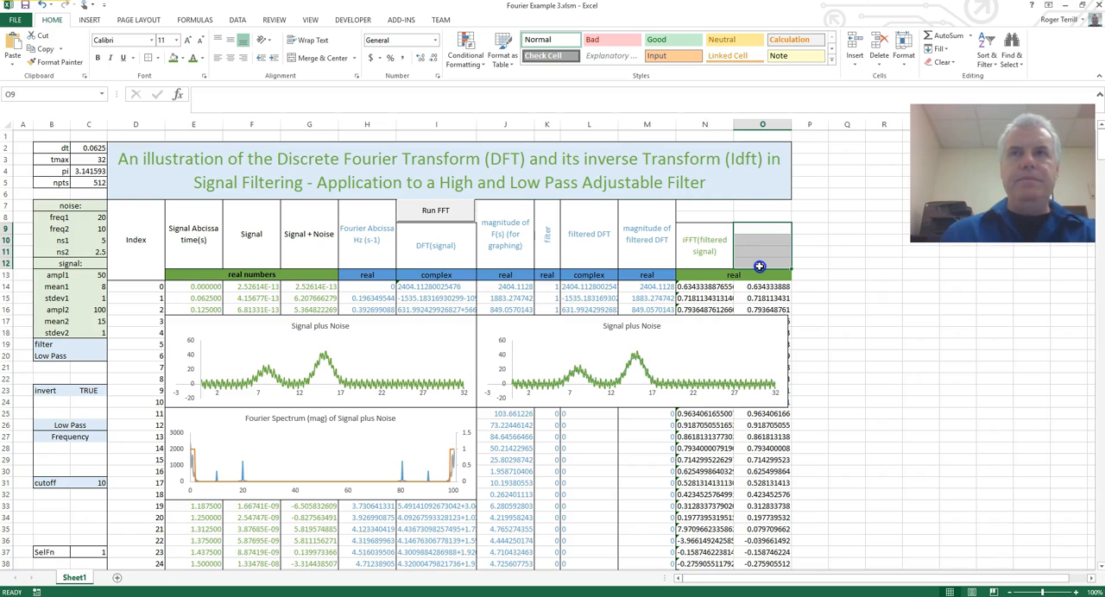
pyautogui.moveTo(758, 207); pyautogui.dragTo(758, 261)
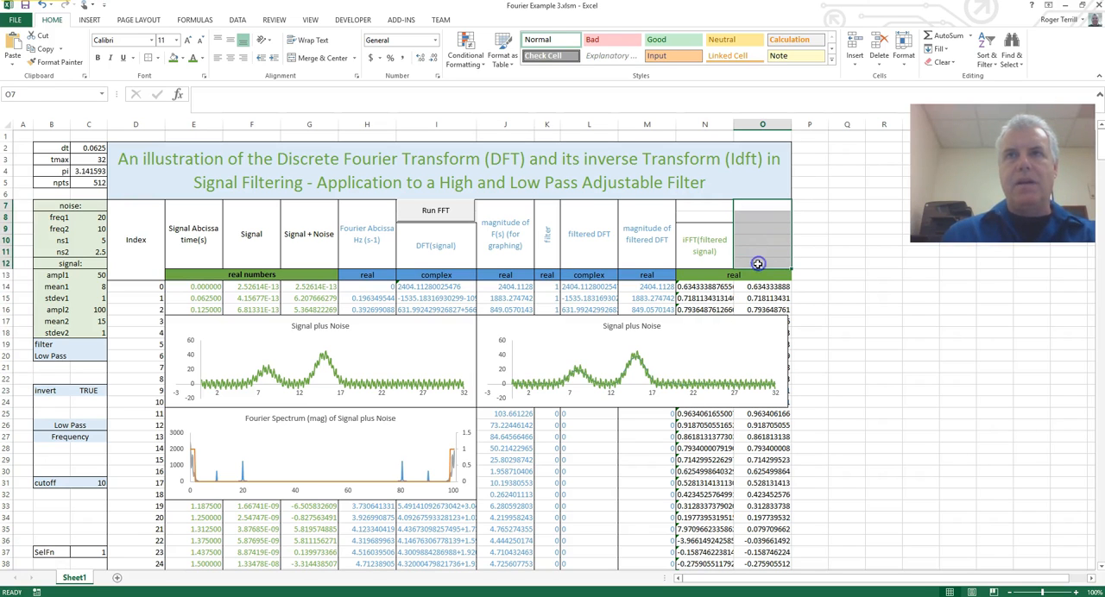
pyautogui.click(316, 58)
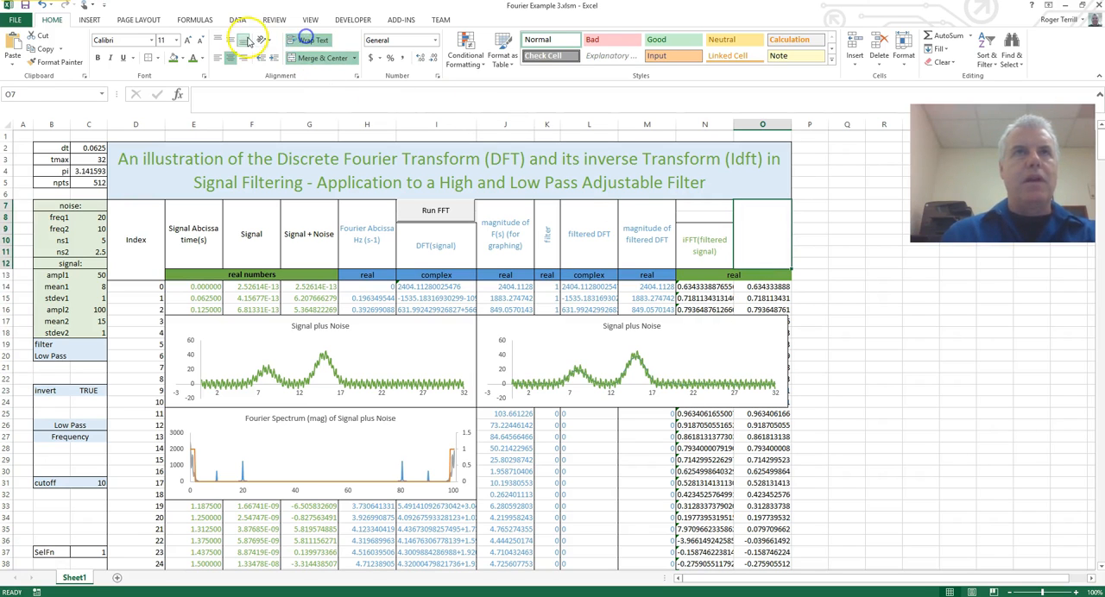
# Enter the header "because iFFT returns a string" in the merged cell O7.
pyautogui.doubleClick(761, 231)
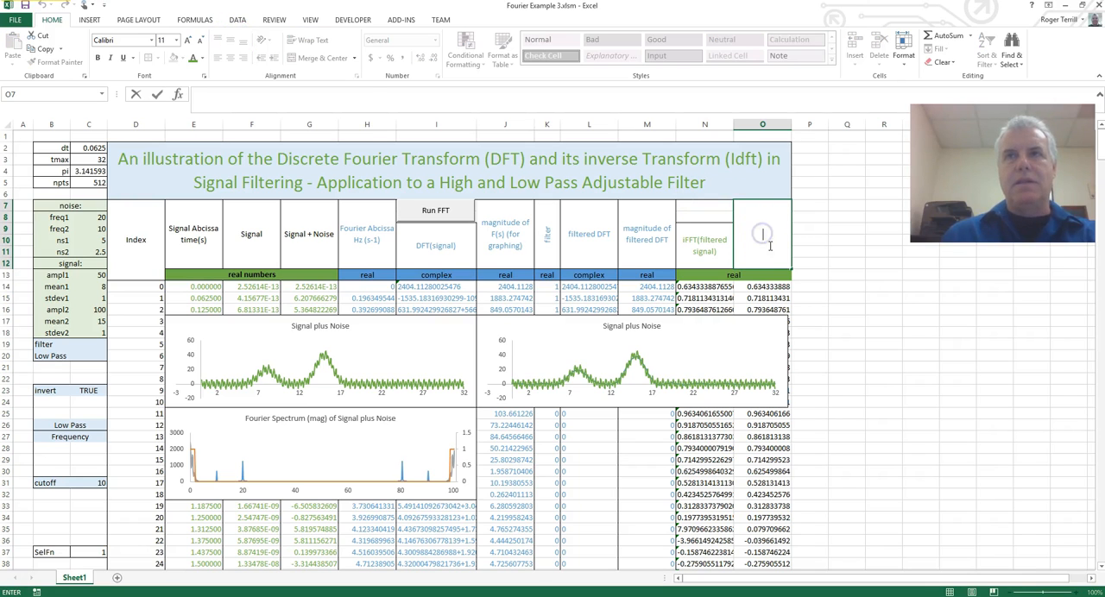
pyautogui.write('fe')
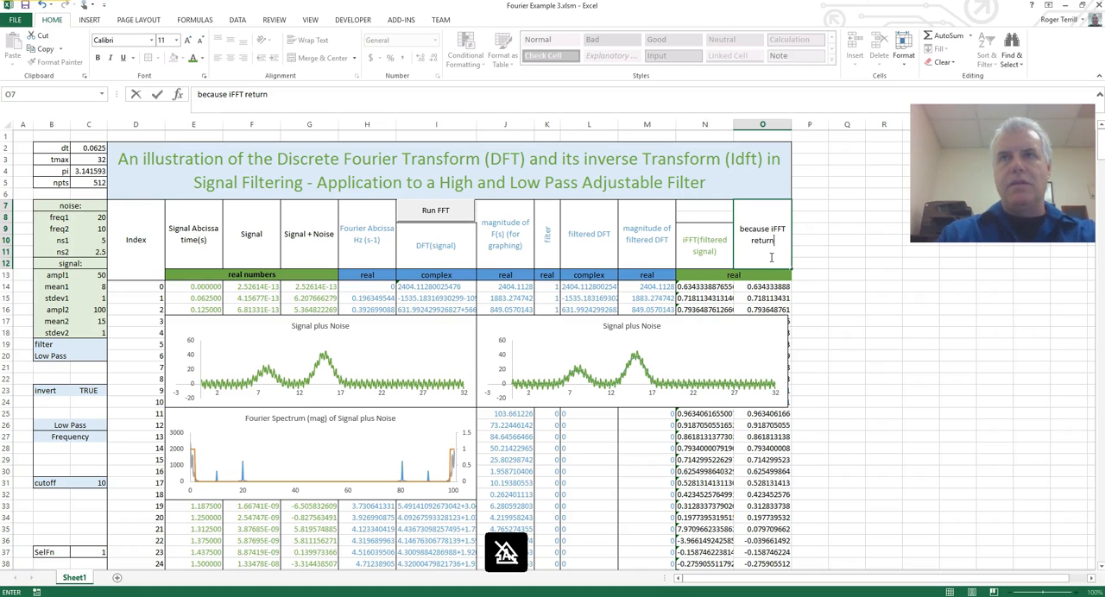
pyautogui.press('Return')
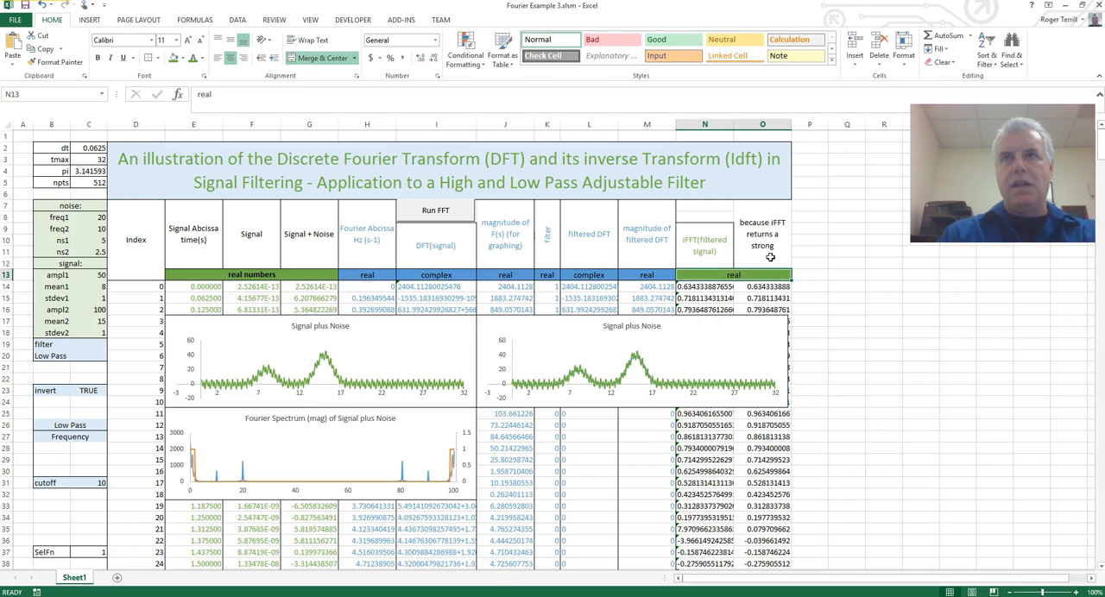
pyautogui.click(783, 237)
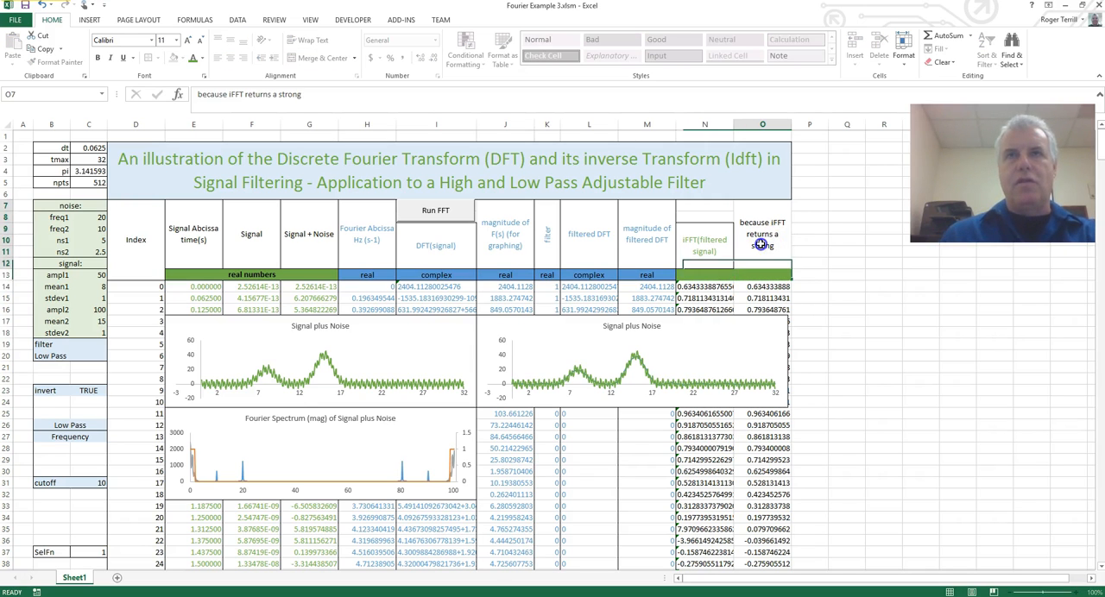
pyautogui.click(298, 96)
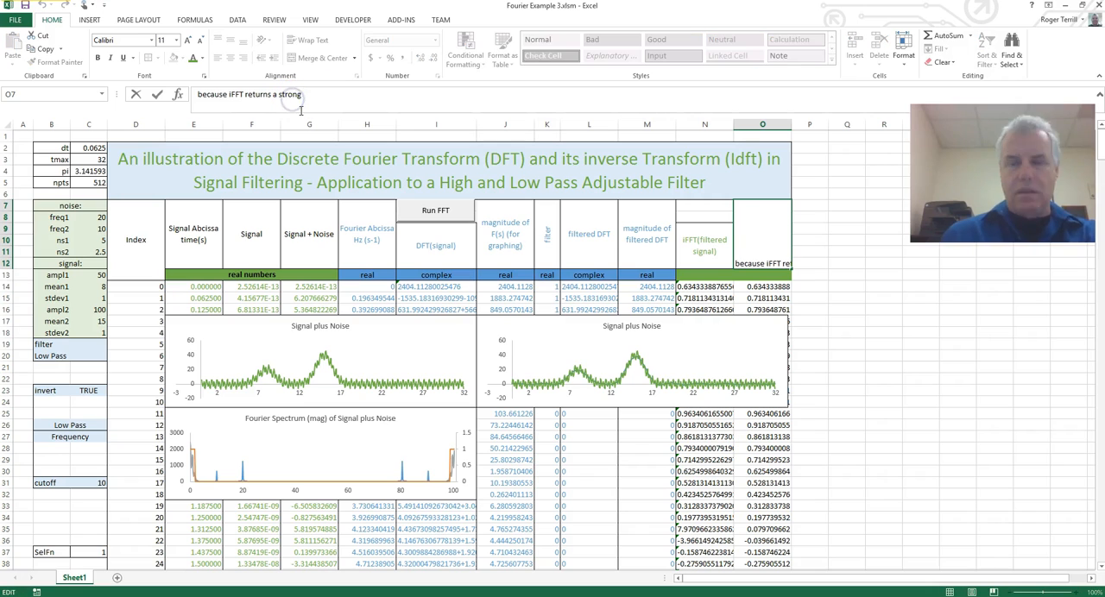
pyautogui.press('Return')
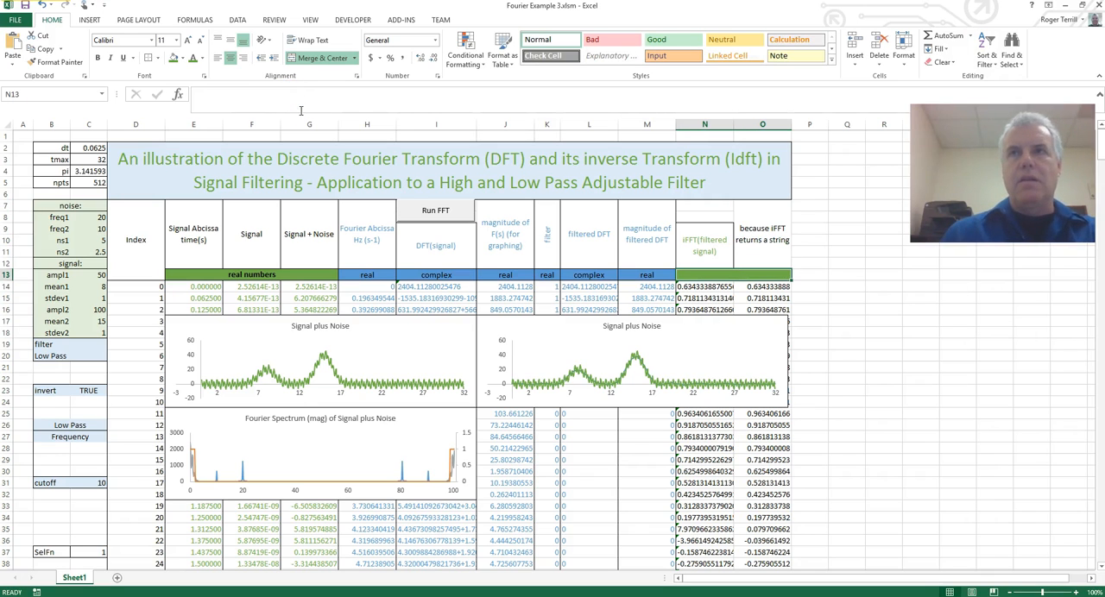
pyautogui.click(772, 217)
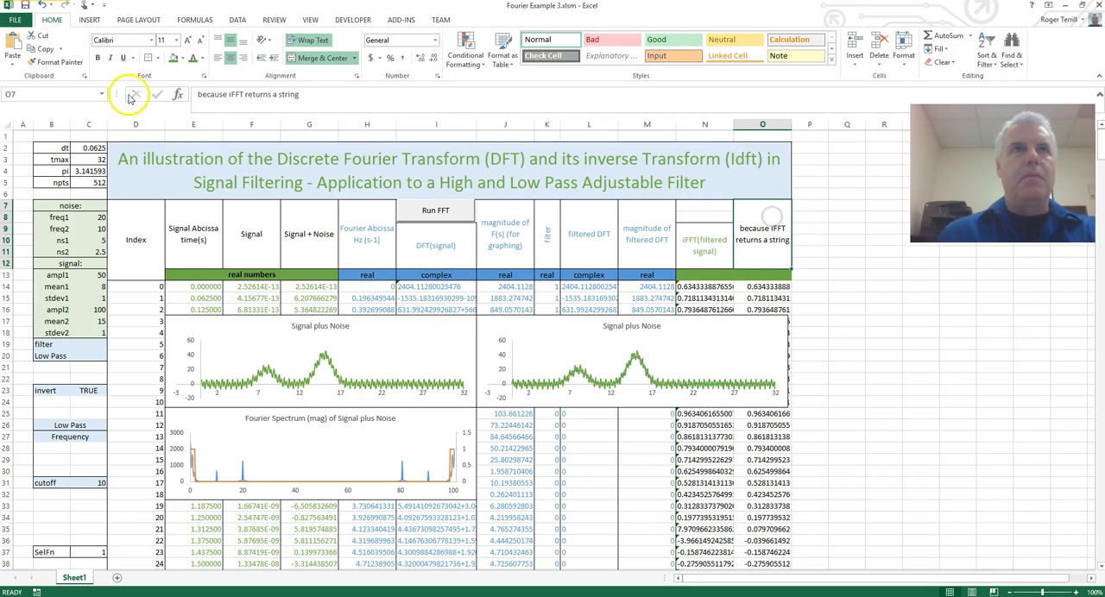
# Add a form button over N7:N8 and assign the iFFT macro to it.
pyautogui.click(707, 214)
pyautogui.moveTo(708, 209); pyautogui.dragTo(708, 219)
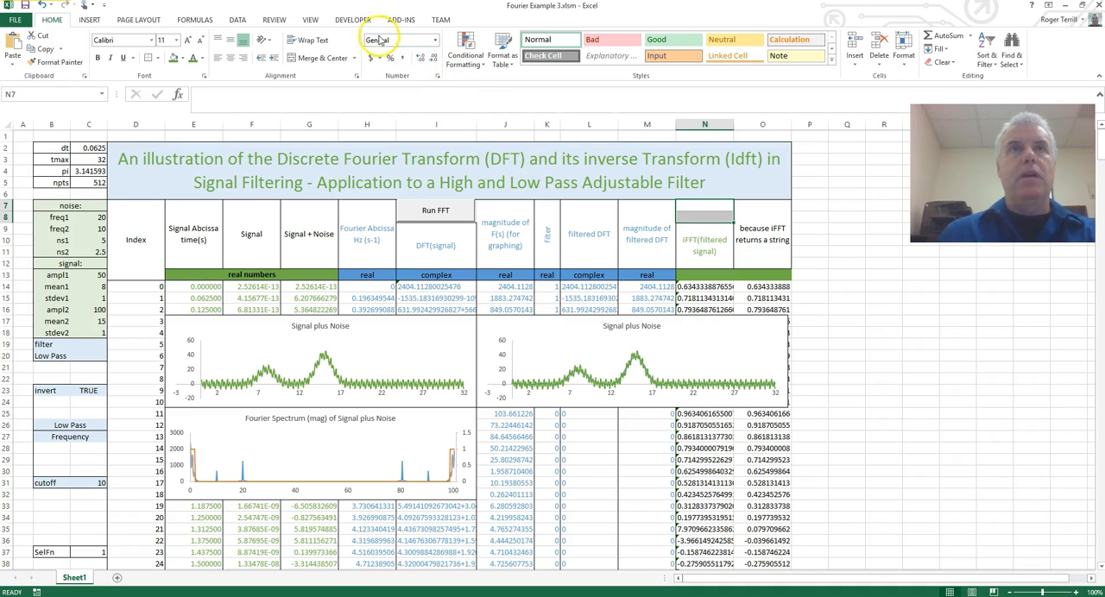
pyautogui.click(356, 21)
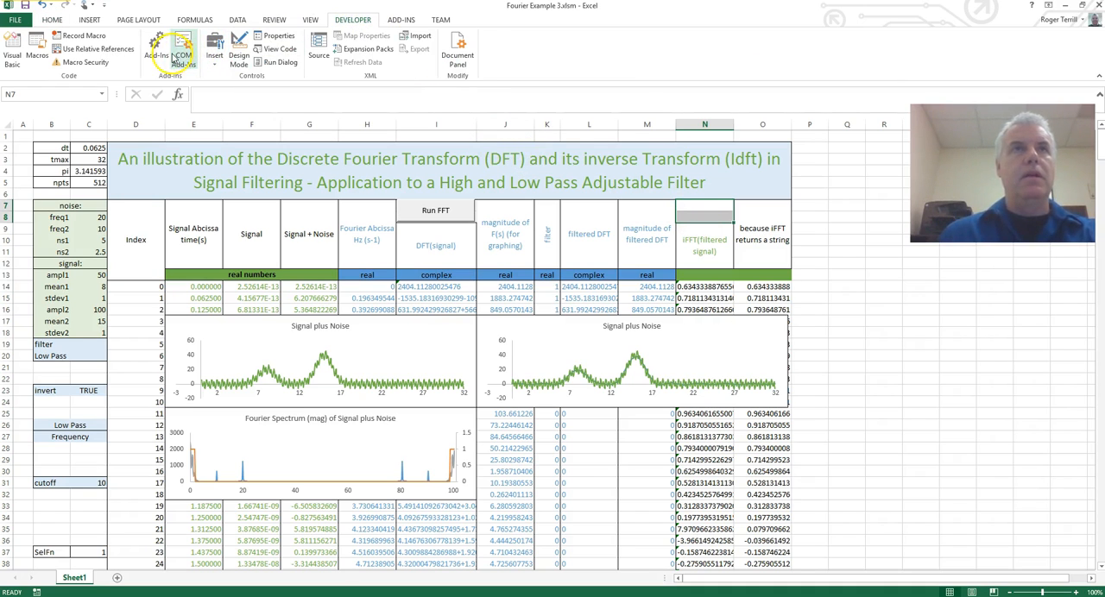
pyautogui.click(216, 57)
pyautogui.click(209, 90)
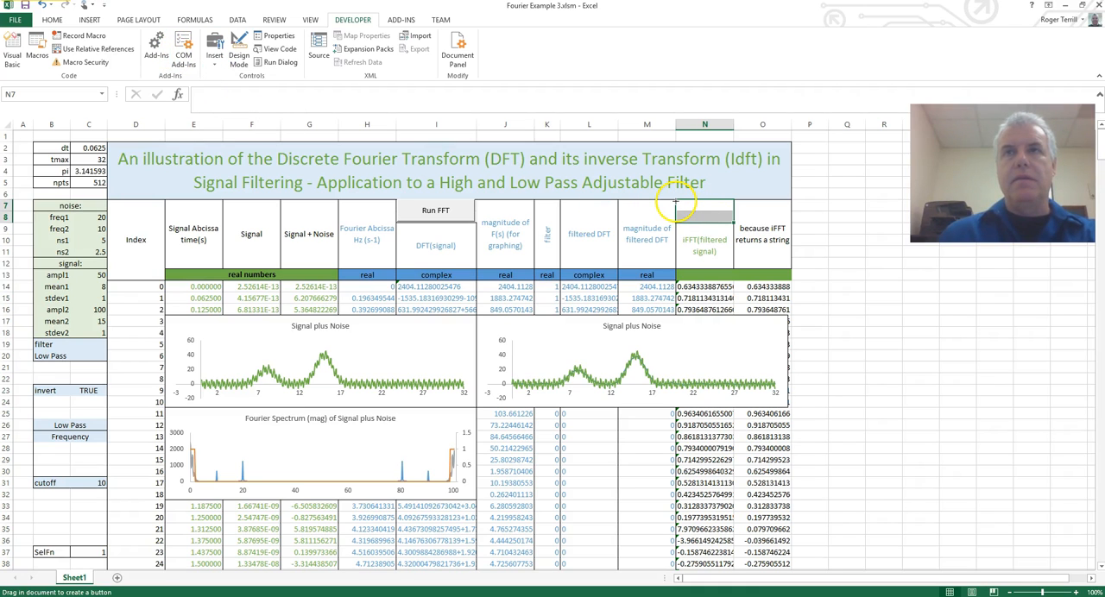
pyautogui.moveTo(676, 200); pyautogui.dragTo(732, 224)
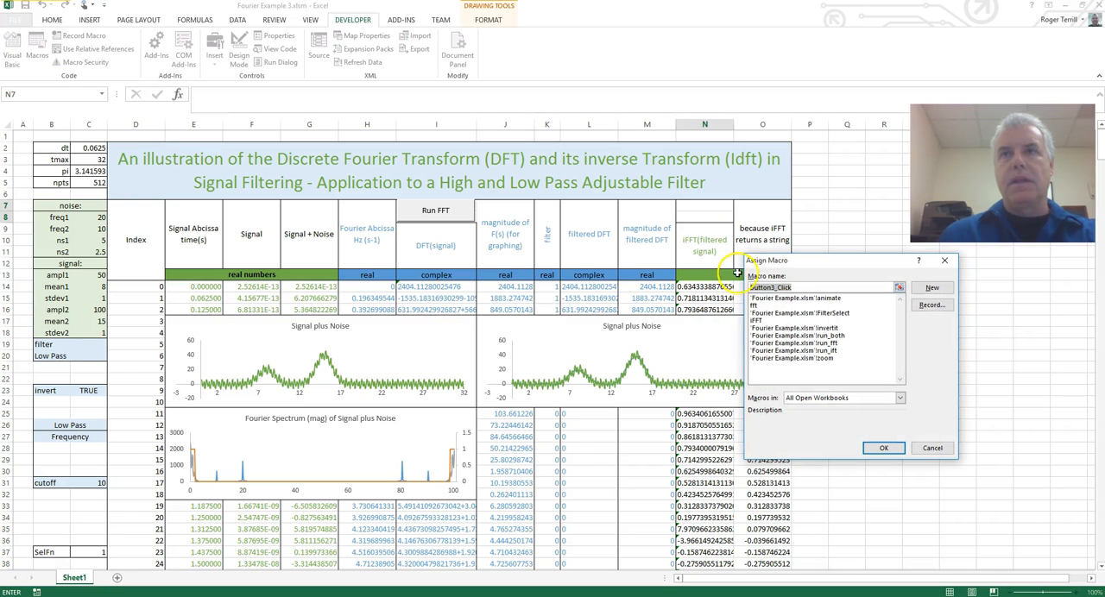
pyautogui.click(758, 320)
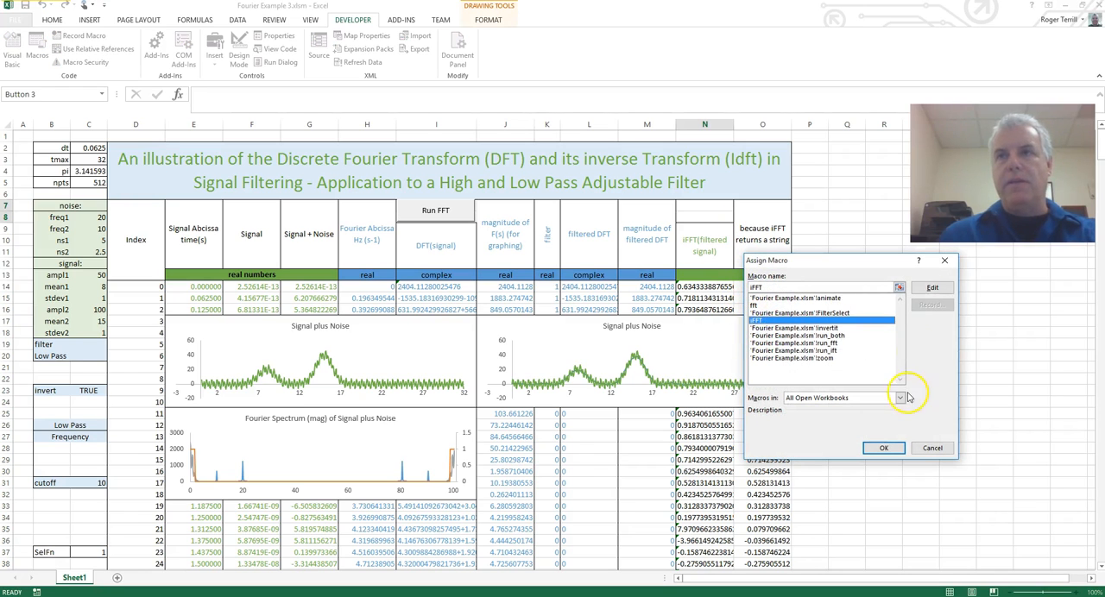
pyautogui.click(884, 449)
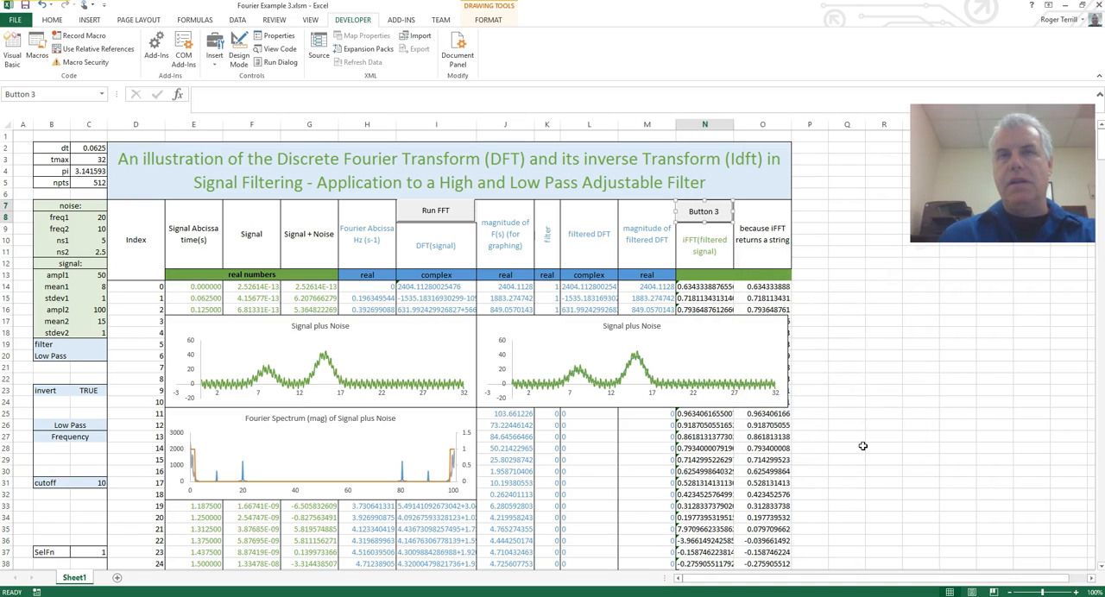
# Change the caption of the new button over N7:N8 to "Run iFFT" and deselect it.
pyautogui.click(722, 214)
pyautogui.click(705, 211)
pyautogui.click(752, 221)
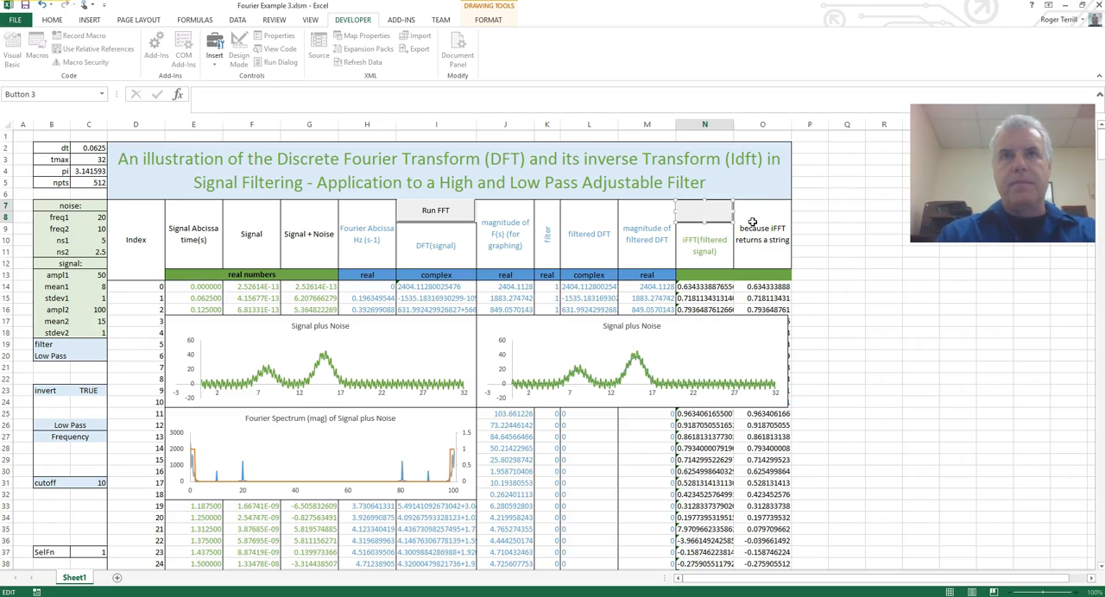
pyautogui.write('Run iFFT')
pyautogui.click(753, 227)
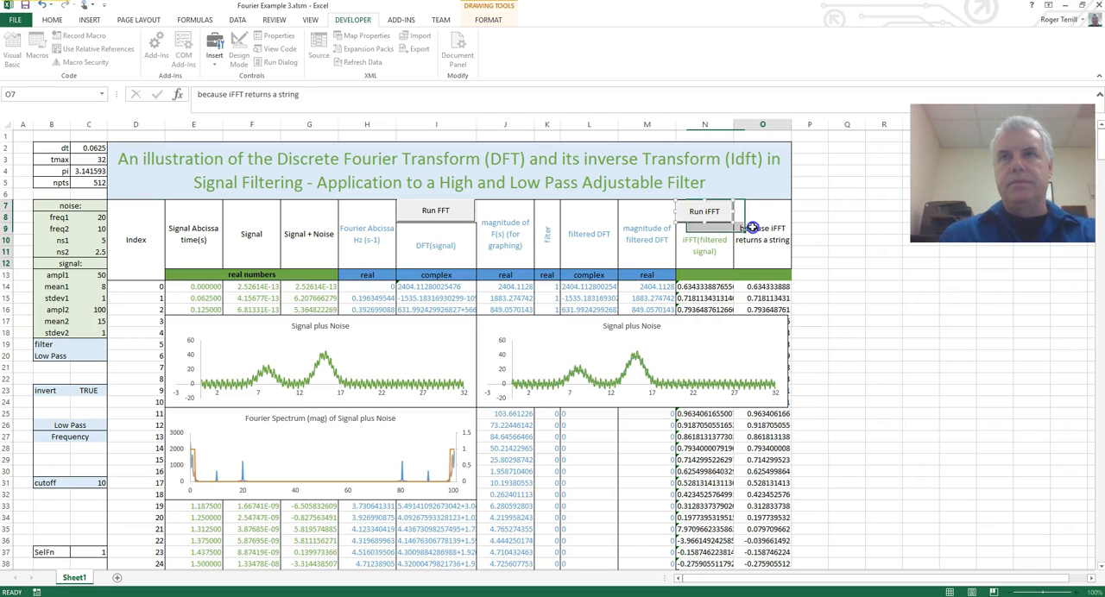
pyautogui.click(715, 249)
pyautogui.click(811, 310)
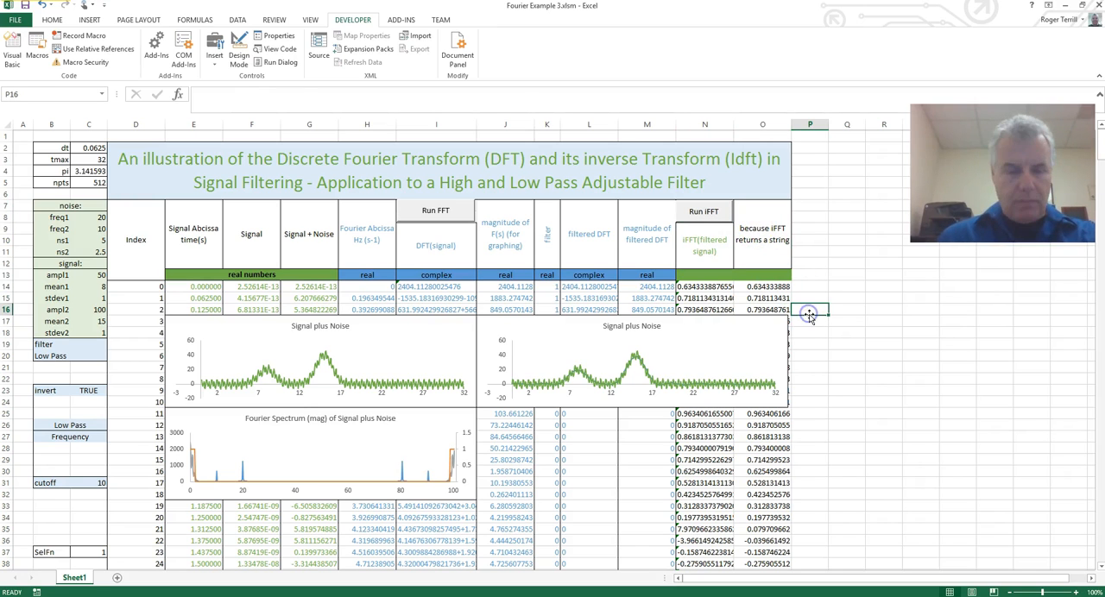
# Stretch the copied Signal plus Noise chart downward to row 32, level with the bottom of the Fourier Spectrum chart.
pyautogui.click(753, 459)
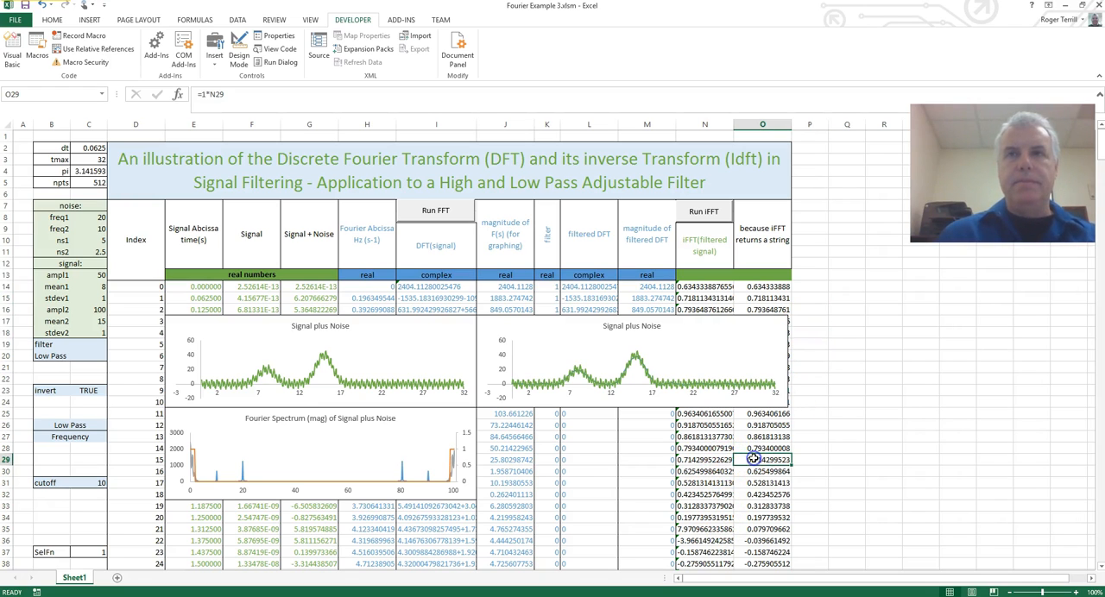
pyautogui.click(688, 354)
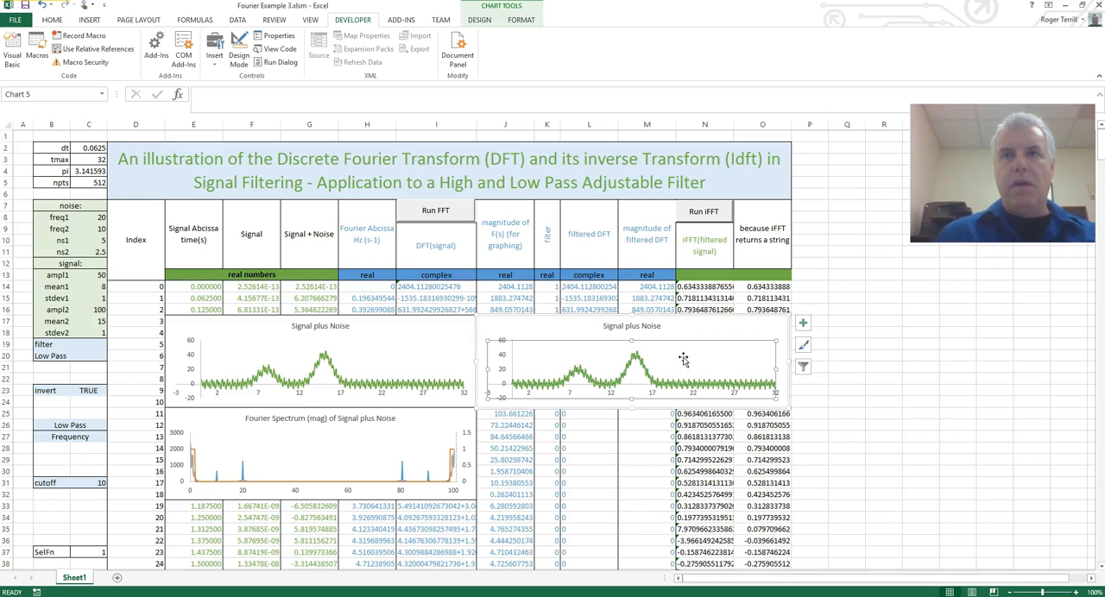
pyautogui.rightClick(683, 360)
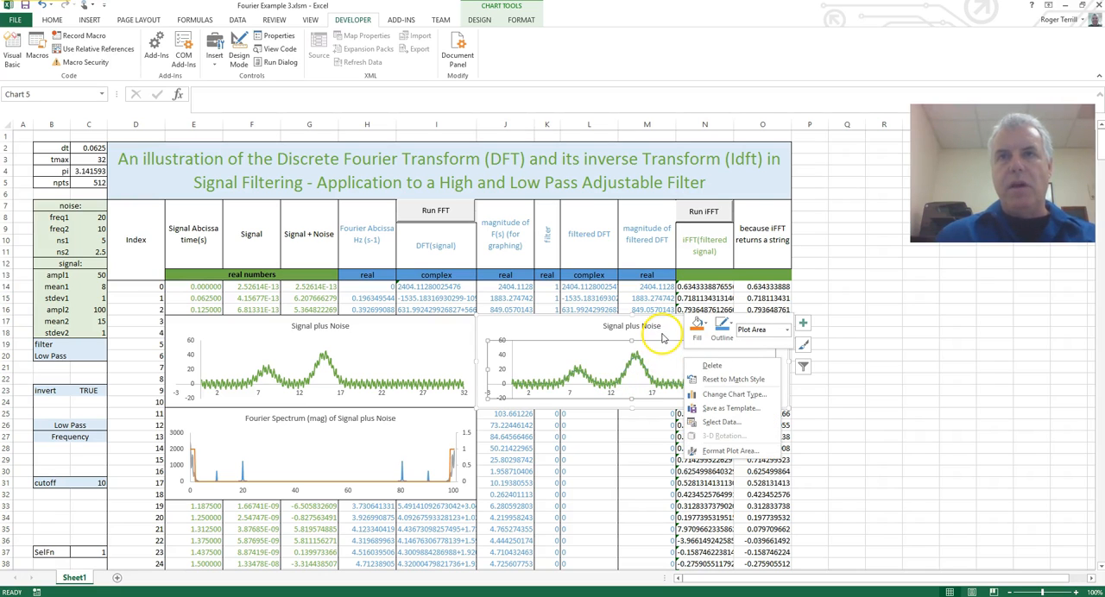
pyautogui.click(662, 337)
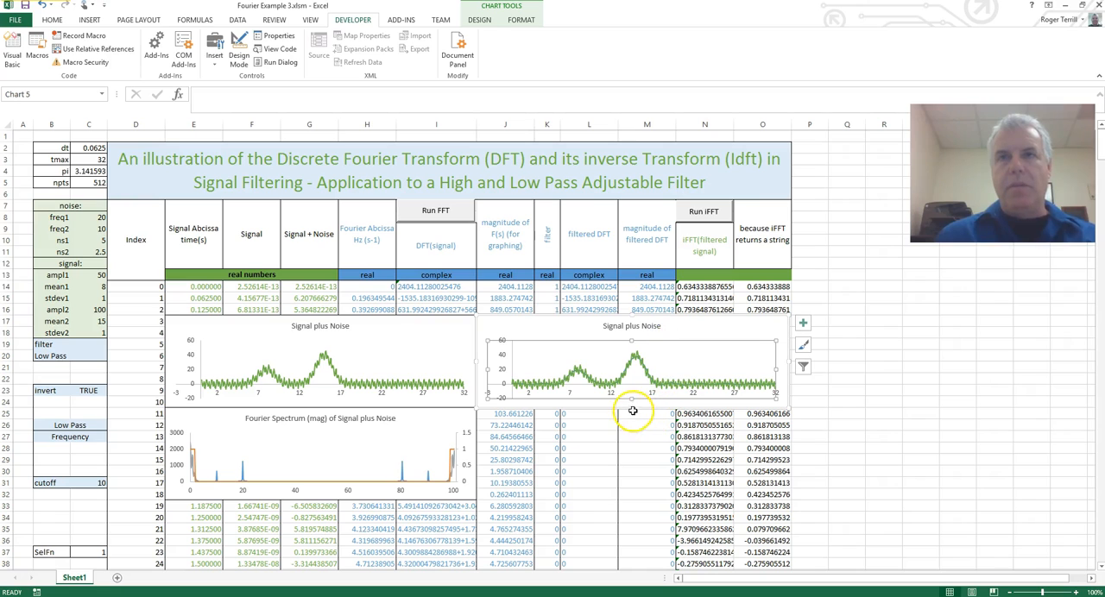
pyautogui.moveTo(632, 407); pyautogui.dragTo(629, 499)
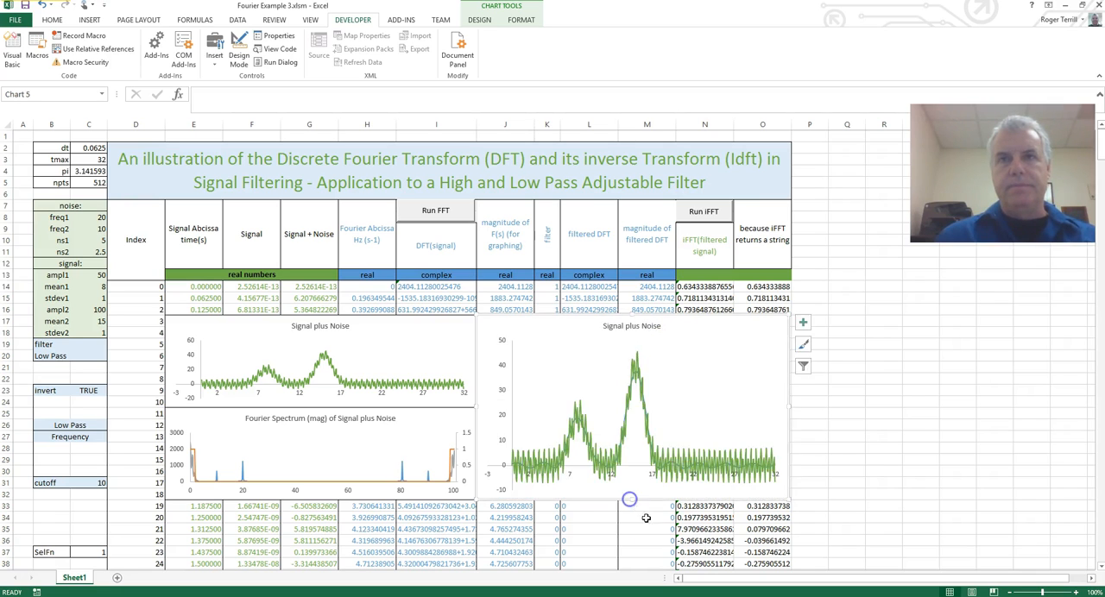
pyautogui.click(667, 538)
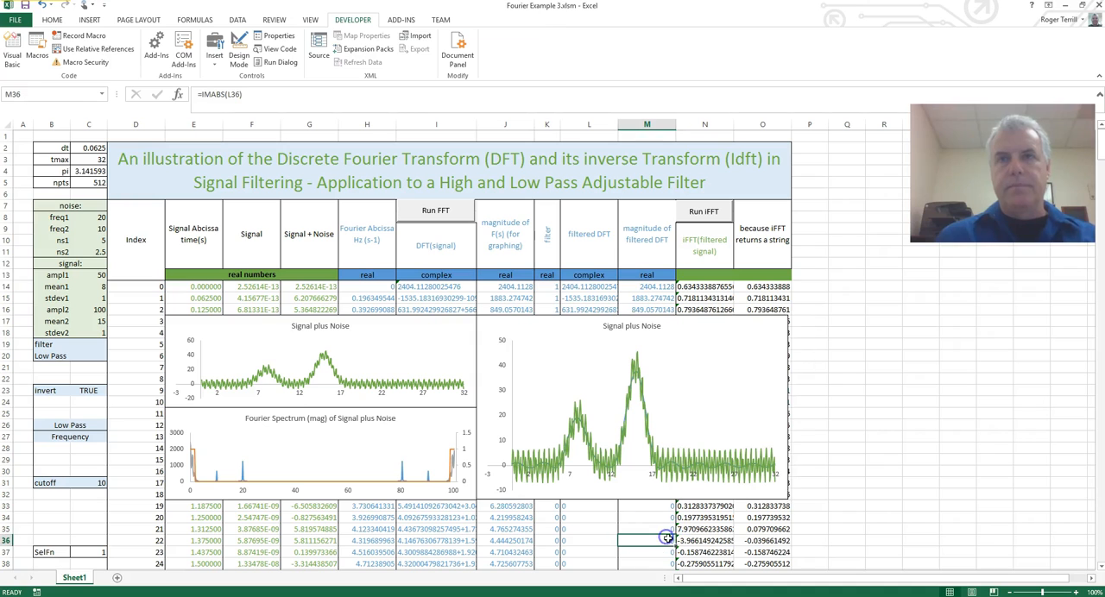
# Select Series 1, the filtered signal, in the enlarged chart and open its formatting options.
pyautogui.click(682, 476)
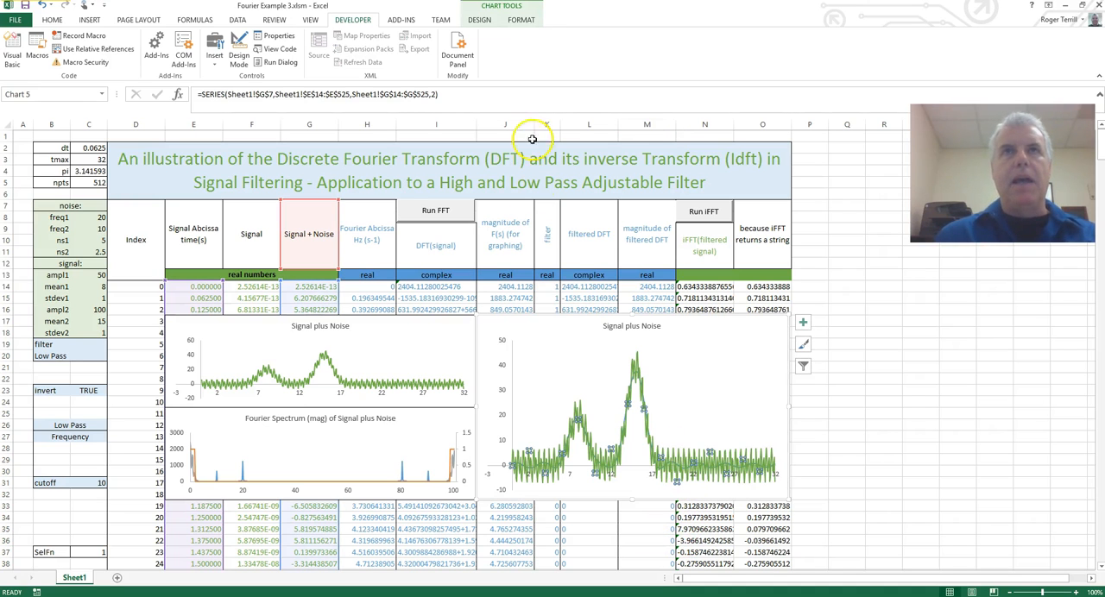
pyautogui.click(519, 21)
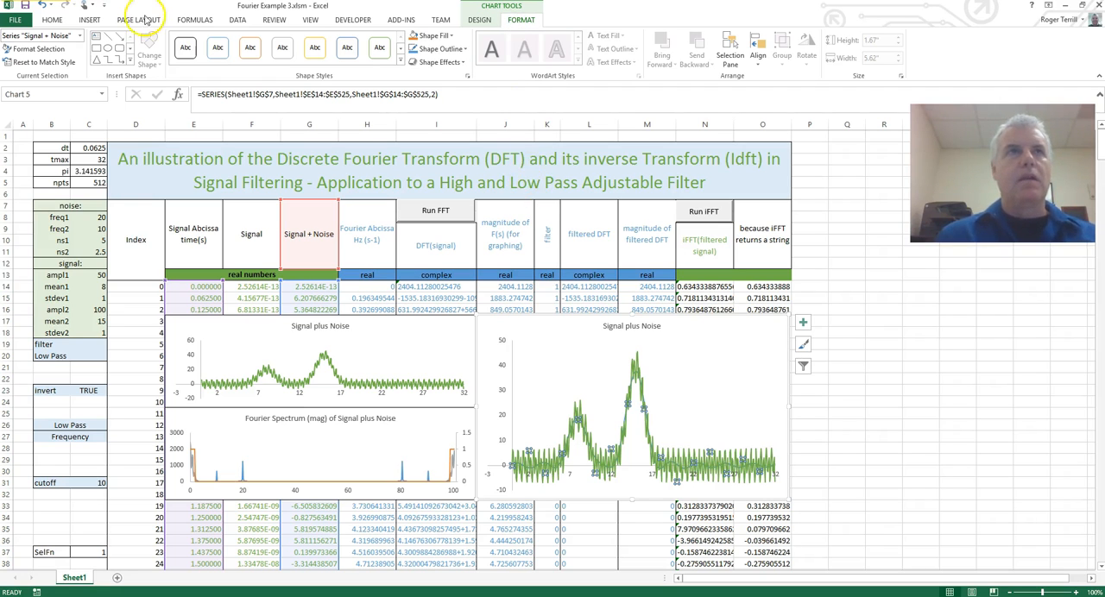
pyautogui.click(79, 35)
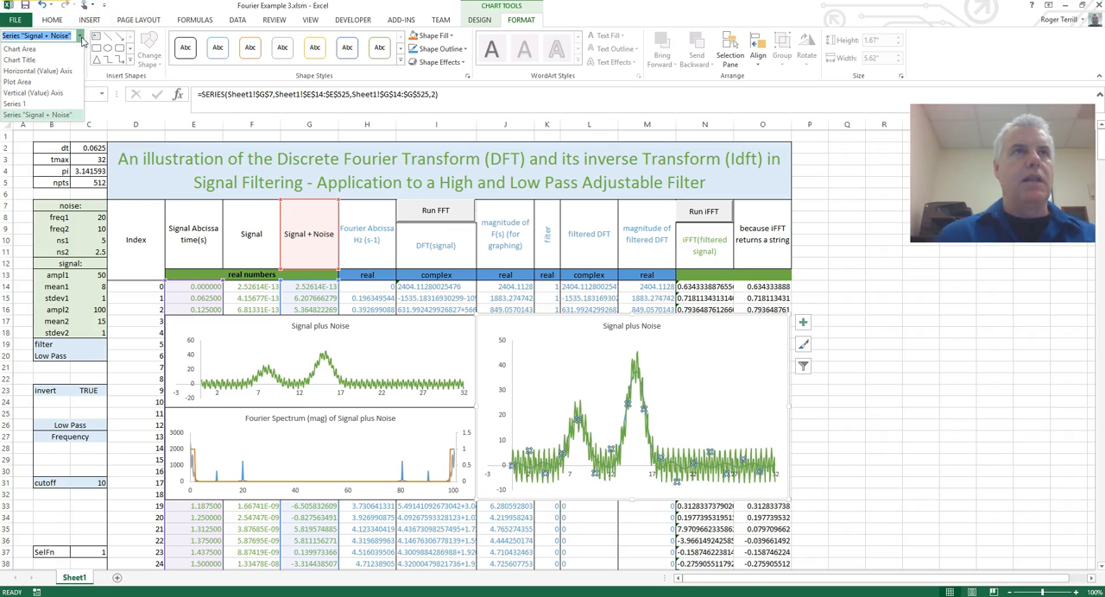
pyautogui.click(43, 103)
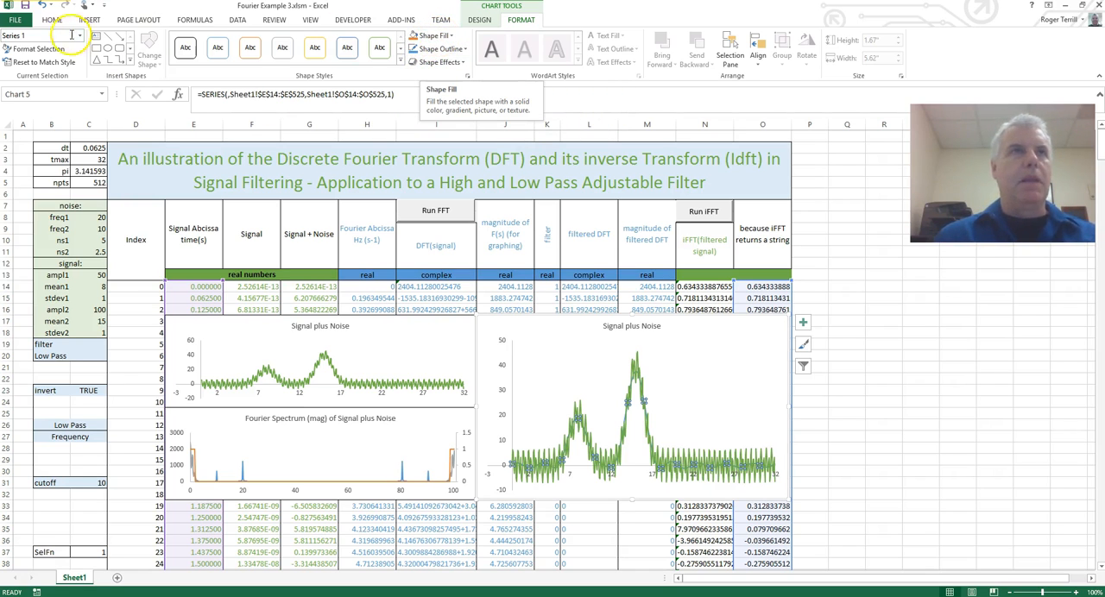
pyautogui.click(41, 49)
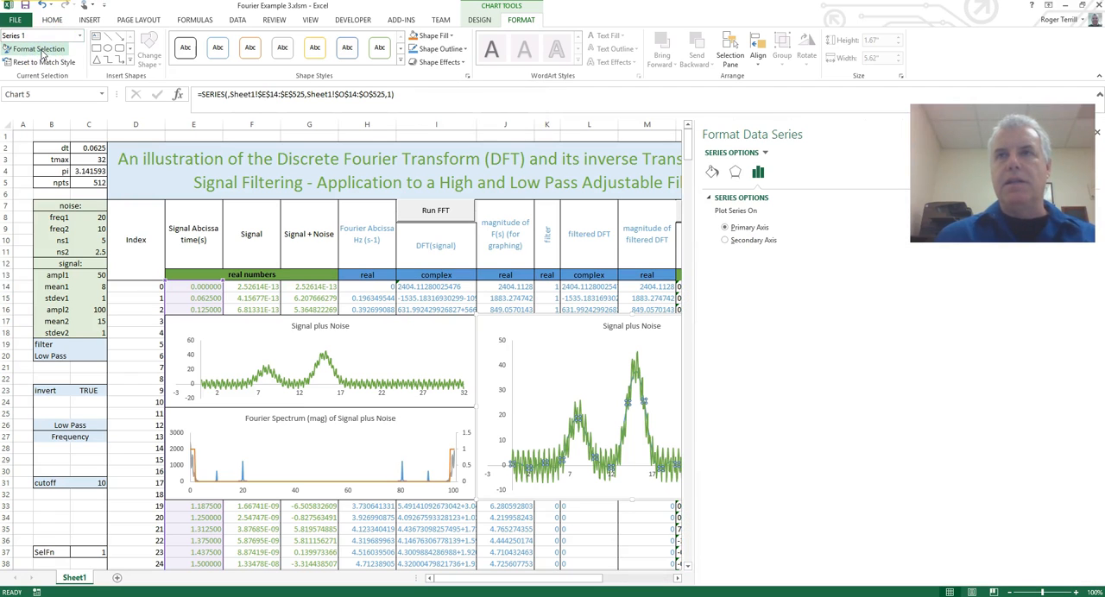
# Set the Series 1 line color to black and close the series formatting options.
pyautogui.click(763, 173)
pyautogui.click(735, 173)
pyautogui.click(712, 173)
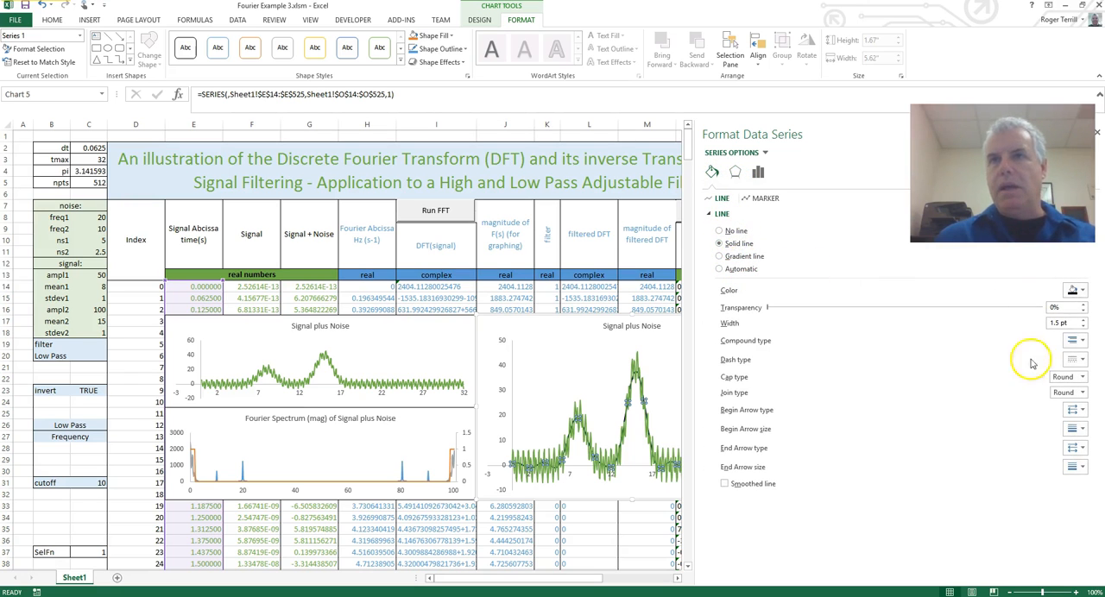
pyautogui.click(1075, 290)
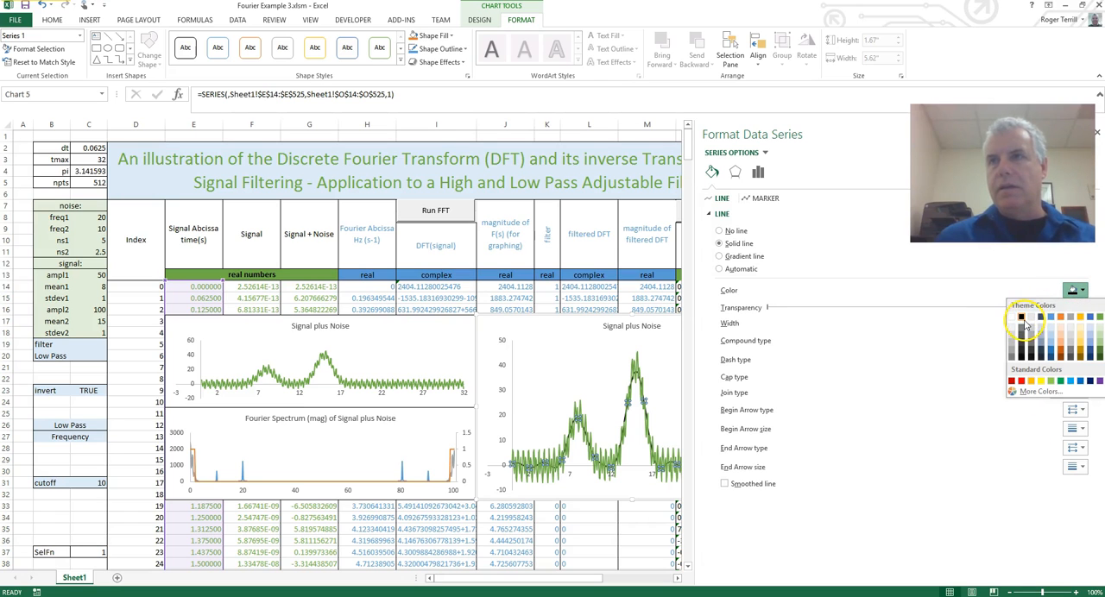
pyautogui.click(1021, 320)
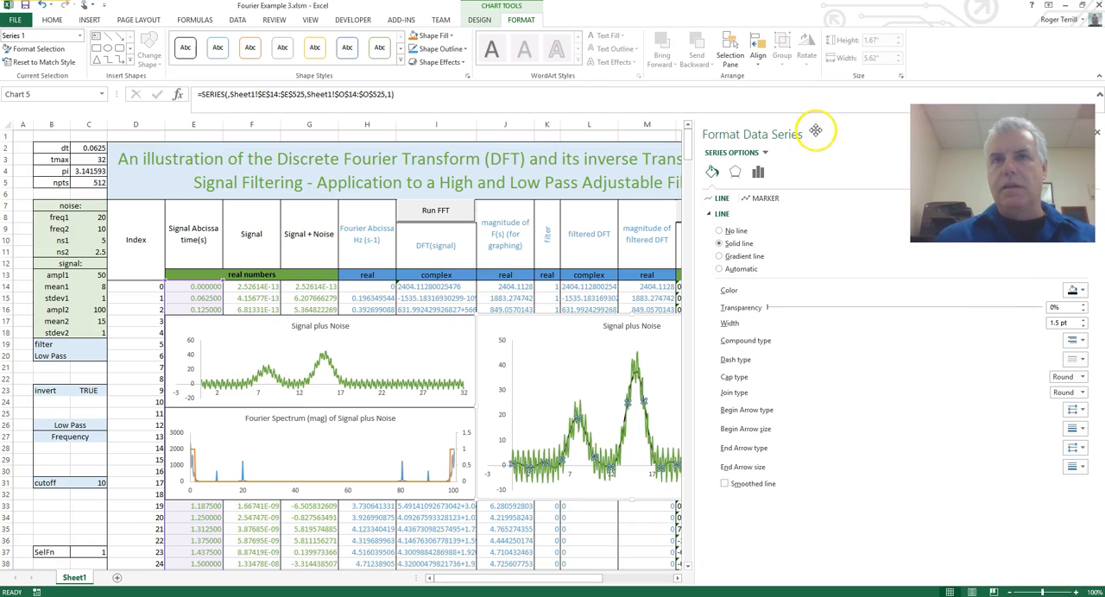
pyautogui.click(824, 95)
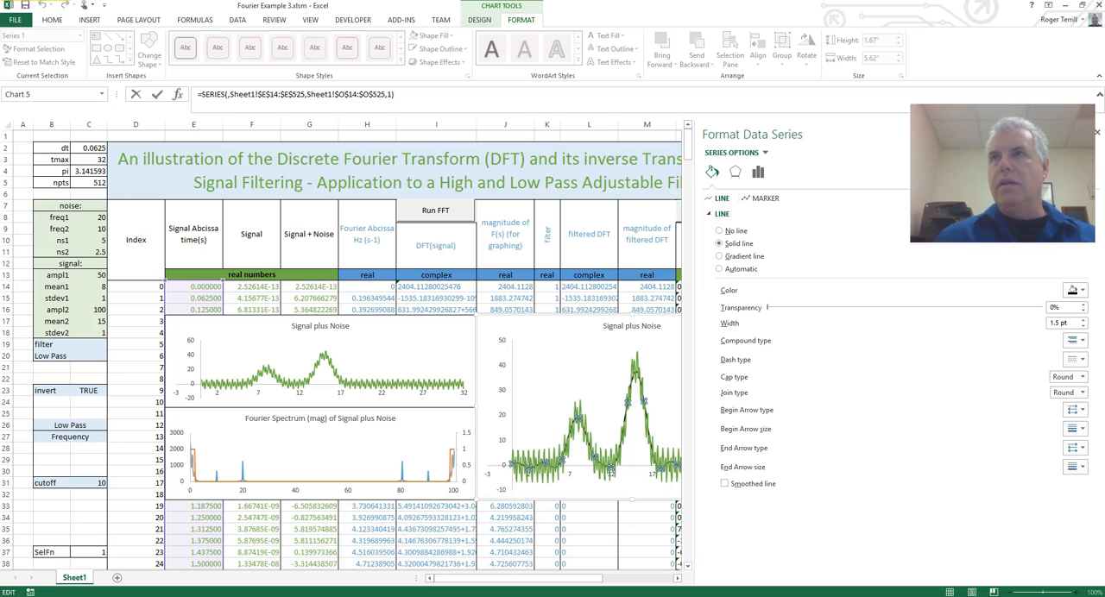
pyautogui.click(1098, 136)
pyautogui.click(859, 207)
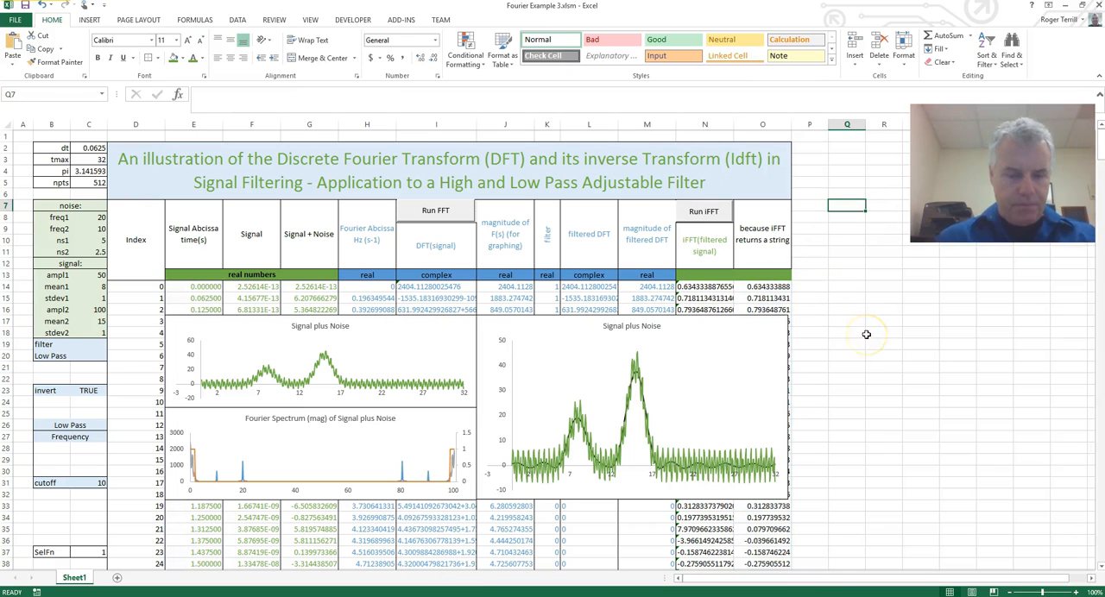
pyautogui.click(820, 320)
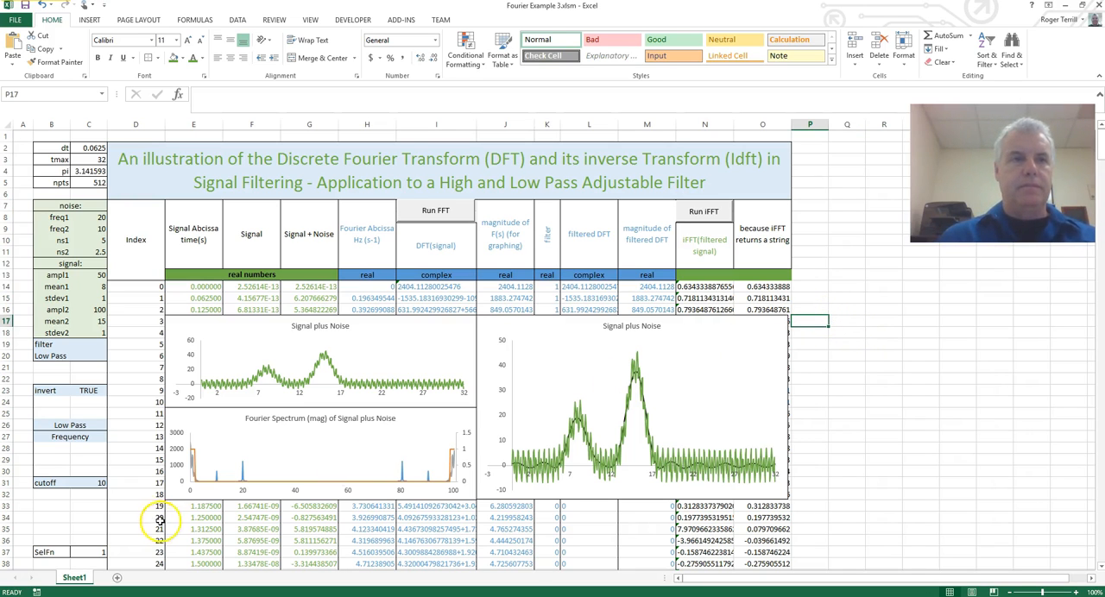